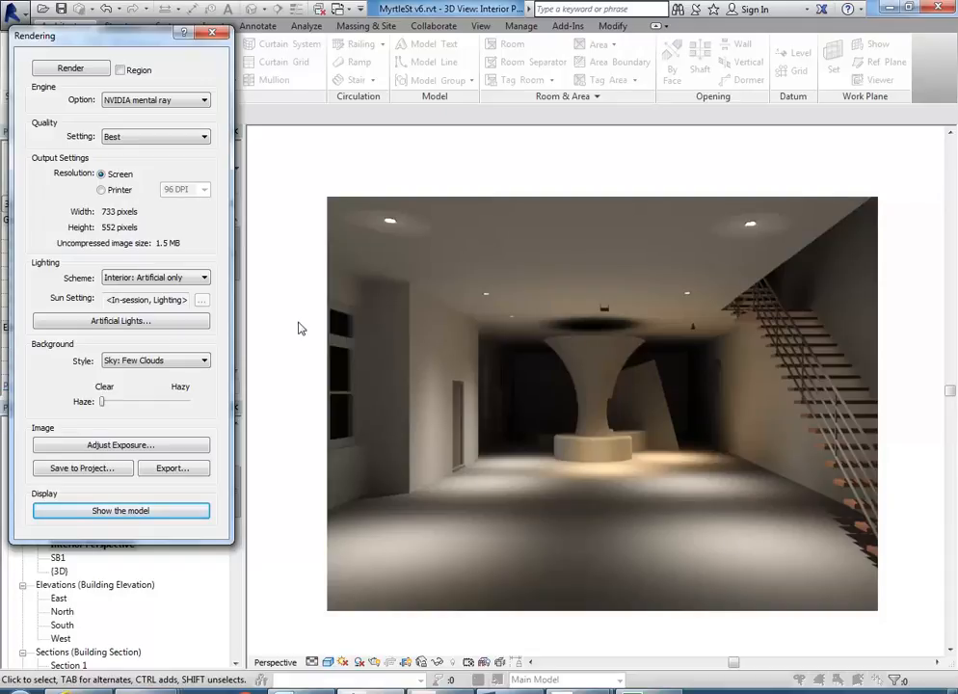
# Step: Close the rendering settings and open the Ground Floor ceiling plan
pyautogui.click(214, 36)
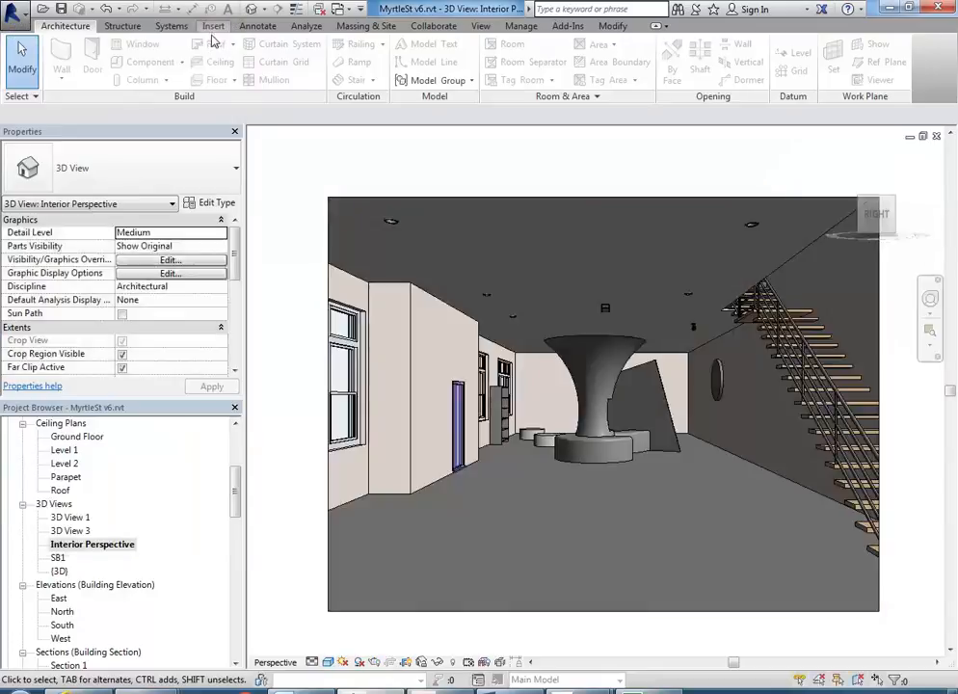
pyautogui.moveTo(238, 497)
pyautogui.mouseDown()
pyautogui.moveTo(237, 469)
pyautogui.moveTo(234, 485)
pyautogui.mouseUp()
pyautogui.doubleClick(77, 489)
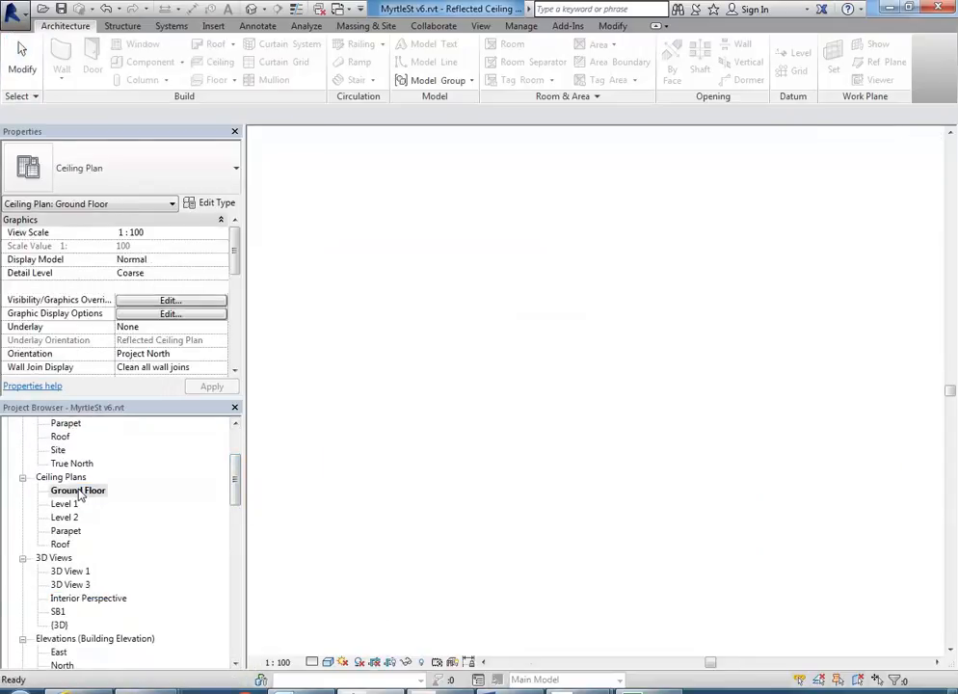
# Step: Mirror a copy of the spot downlight beside the round joinery unit across the unit's horizontal centreline
pyautogui.scroll(3, 617, 450)
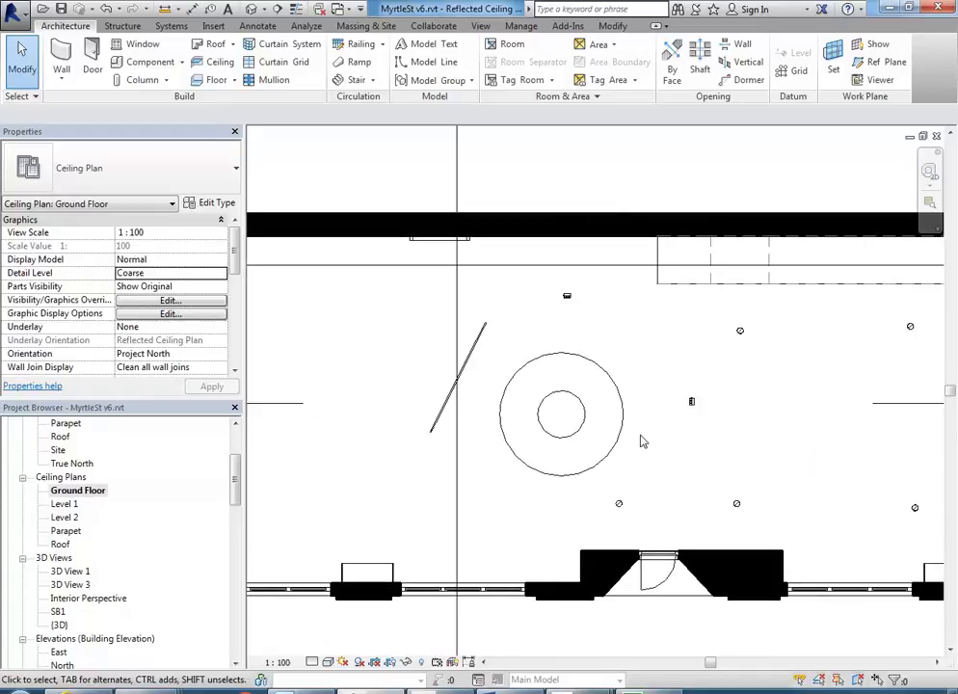
pyautogui.click(710, 393)
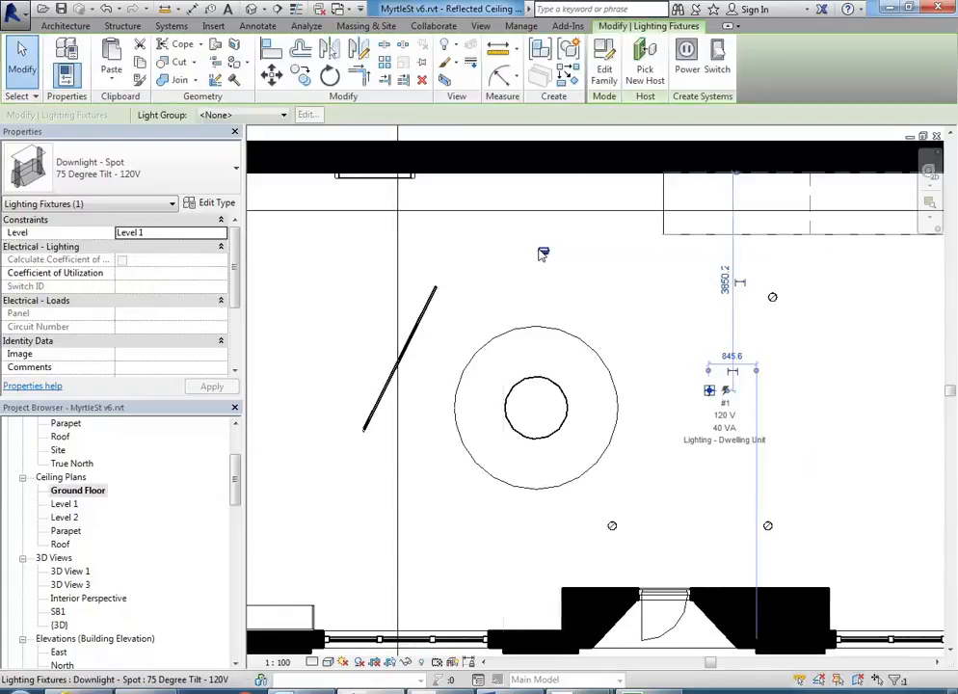
pyautogui.click(543, 251)
pyautogui.click(329, 48)
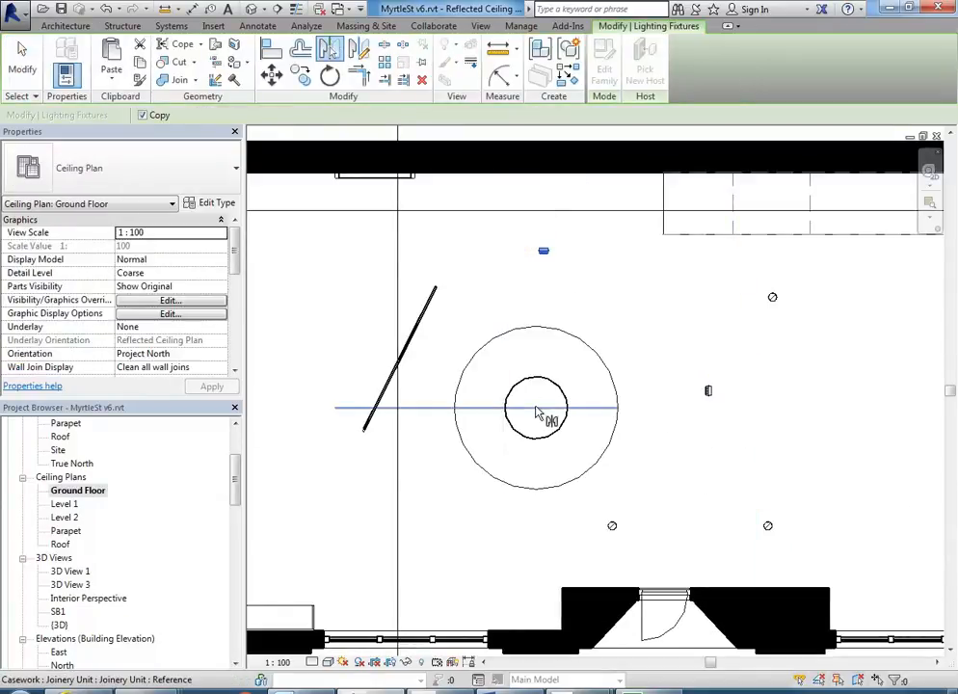
pyautogui.click(551, 408)
pyautogui.click(638, 329)
pyautogui.scroll(-1, 659, 421)
pyautogui.moveTo(659, 421); pyautogui.dragTo(565, 404, button='middle')
pyautogui.scroll(-1, 551, 452)
pyautogui.moveTo(551, 452); pyautogui.dragTo(485, 445, button='middle')
pyautogui.rightClick(533, 305)
pyautogui.click(549, 314)
pyautogui.rightClick(549, 313)
pyautogui.click(556, 320)
# Step: Copy the pair of recessed downlights near the entrance horizontally to the other side of the round joinery unit, past the slanted panel
pyautogui.moveTo(537, 276); pyautogui.dragTo(627, 559)
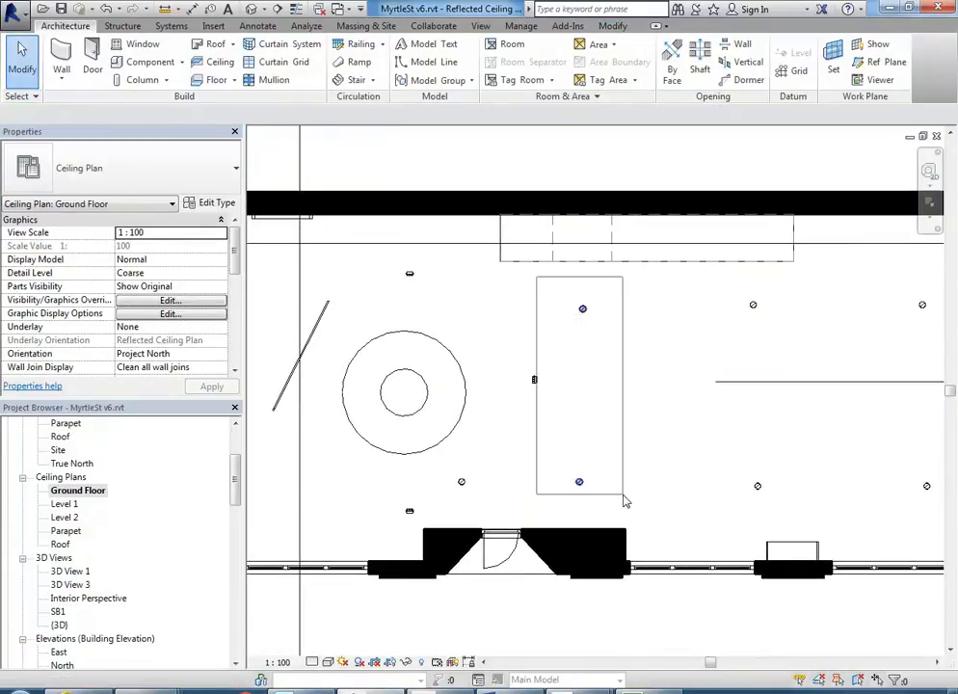
pyautogui.click(571, 379)
pyautogui.moveTo(279, 379); pyautogui.dragTo(537, 368, button='middle')
pyautogui.click(358, 379)
pyautogui.scroll(-1, 379, 384)
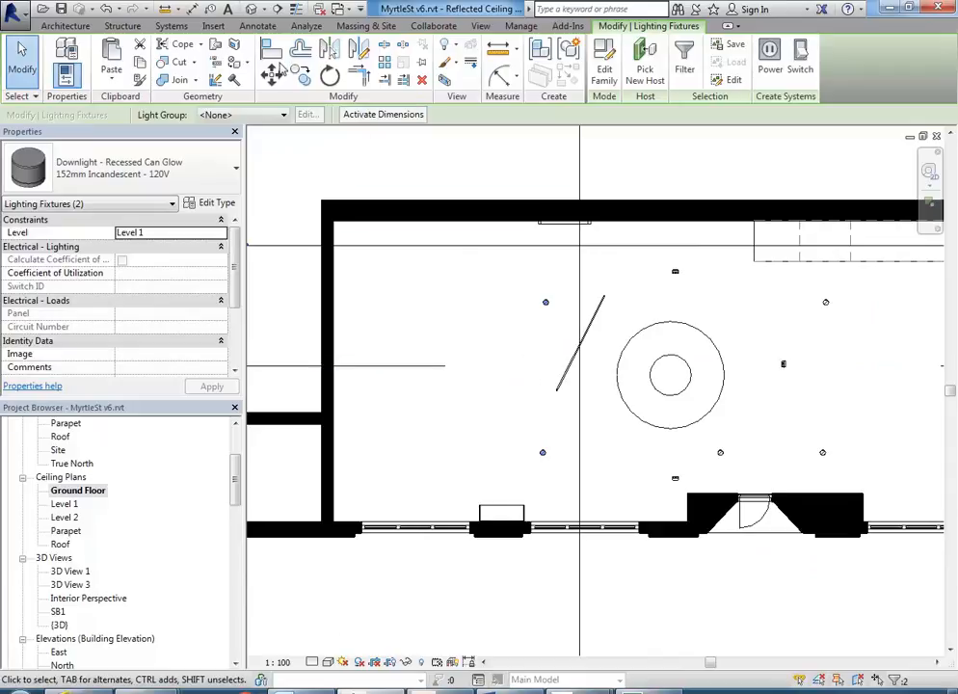
# Step: Copy the new pair of recessed downlights about 3000 mm horizontally towards the end wall
pyautogui.click(301, 75)
pyautogui.click(537, 364)
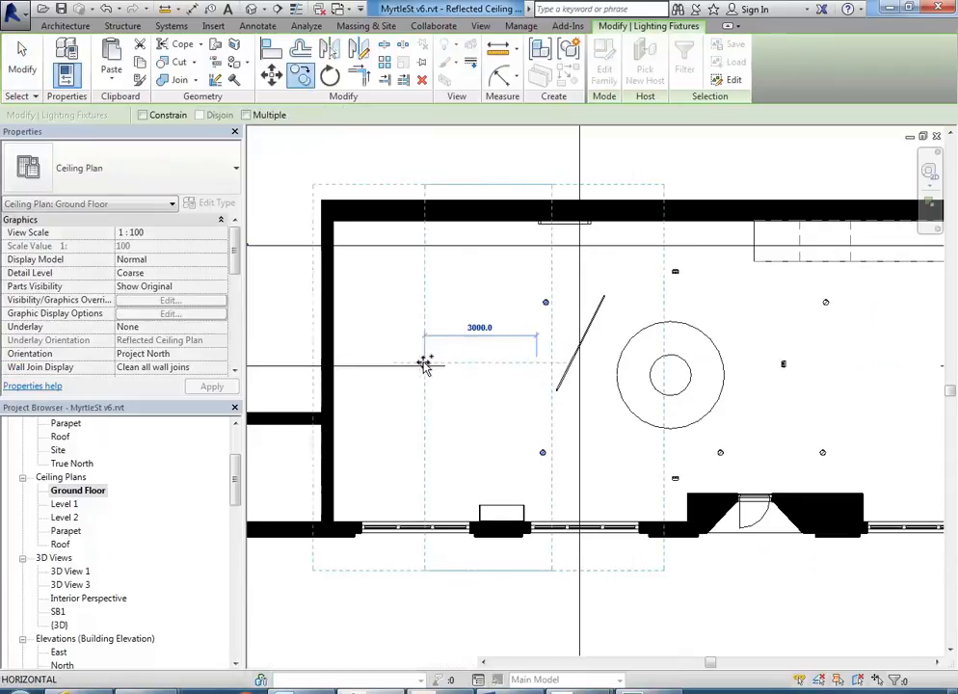
pyautogui.click(441, 301)
pyautogui.rightClick(435, 279)
pyautogui.click(453, 285)
# Step: Open the Section 1 view from its section head in the ceiling plan
pyautogui.scroll(-2, 515, 300)
pyautogui.moveTo(527, 332); pyautogui.dragTo(543, 371, button='middle')
pyautogui.scroll(-2, 553, 361)
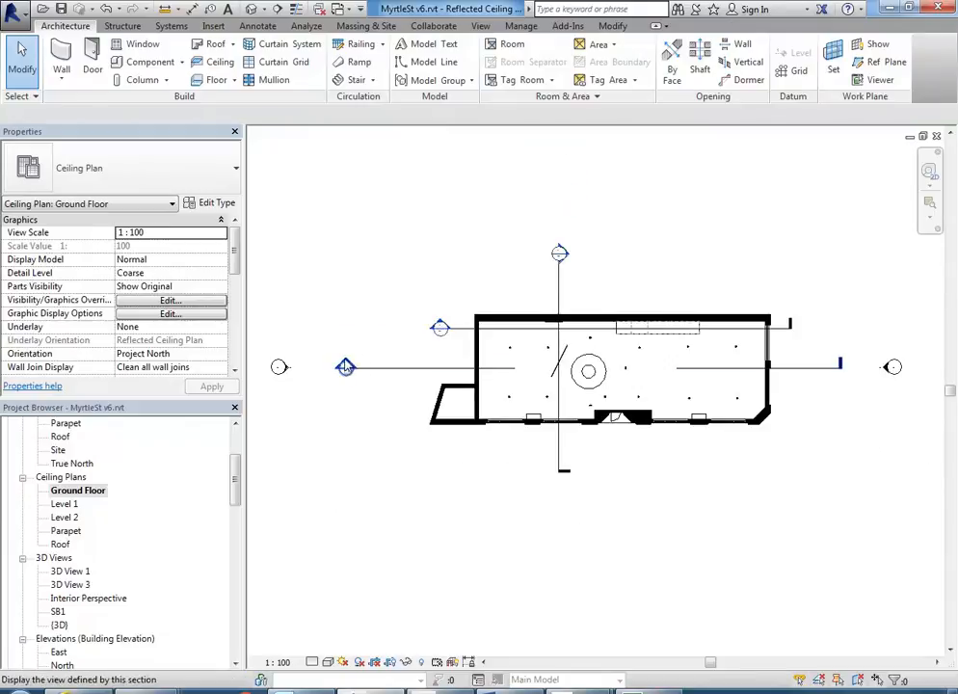
pyautogui.doubleClick(344, 367)
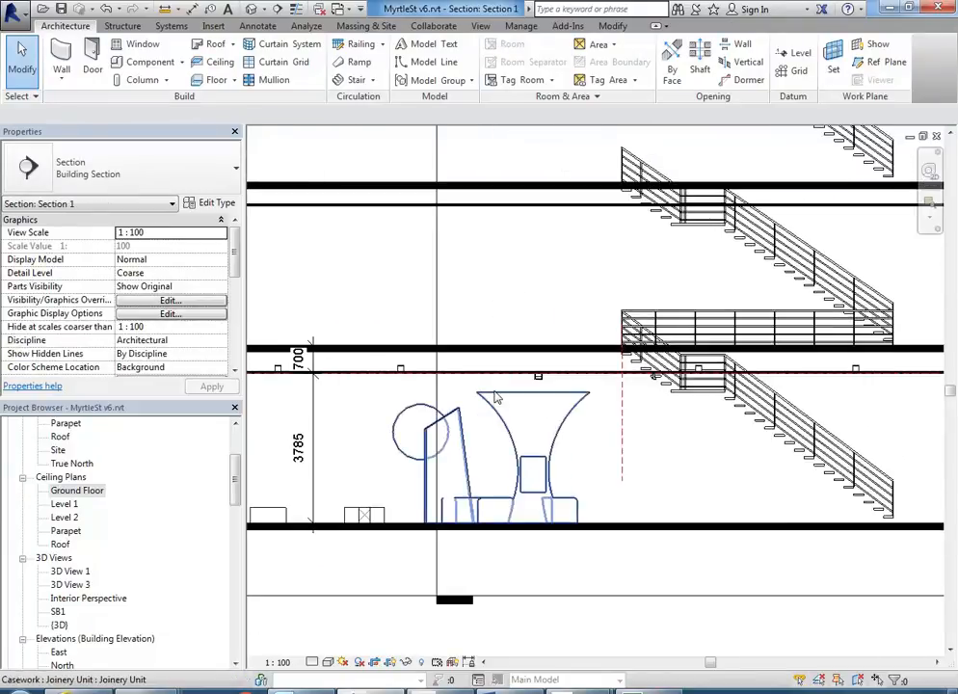
# Step: Edit the joinery unit in place and open the revolve sketch of its flared column
pyautogui.click(533, 412)
pyautogui.scroll(5, 533, 413)
pyautogui.moveTo(564, 416)
pyautogui.mouseDown()
pyautogui.moveTo(554, 365)
pyautogui.moveTo(567, 366)
pyautogui.moveTo(549, 409)
pyautogui.mouseUp()
pyautogui.scroll(-3, 550, 409)
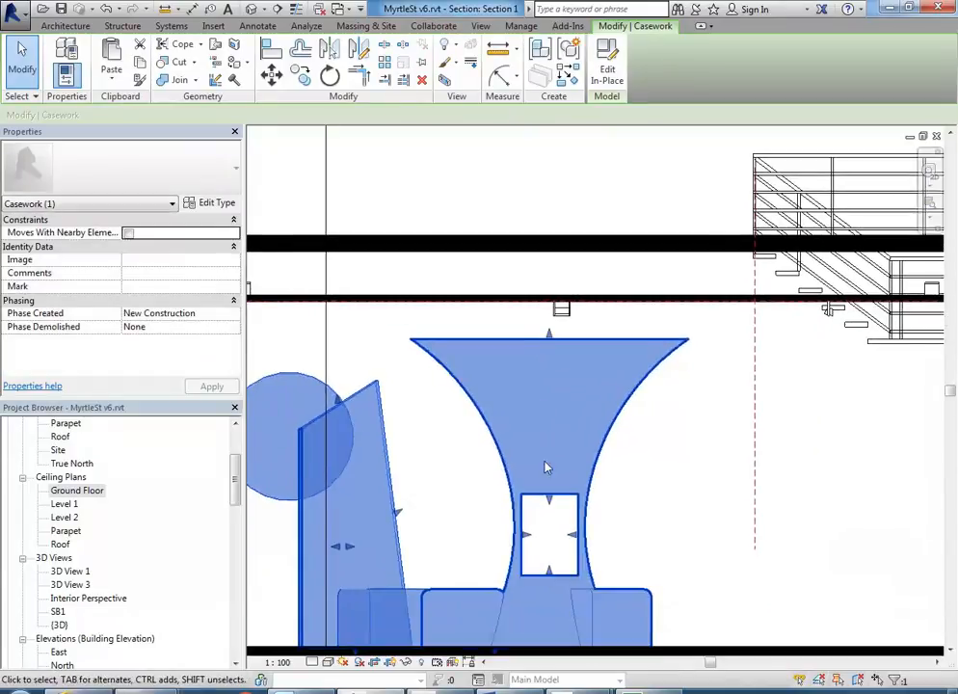
pyautogui.moveTo(520, 431); pyautogui.dragTo(517, 454, button='middle')
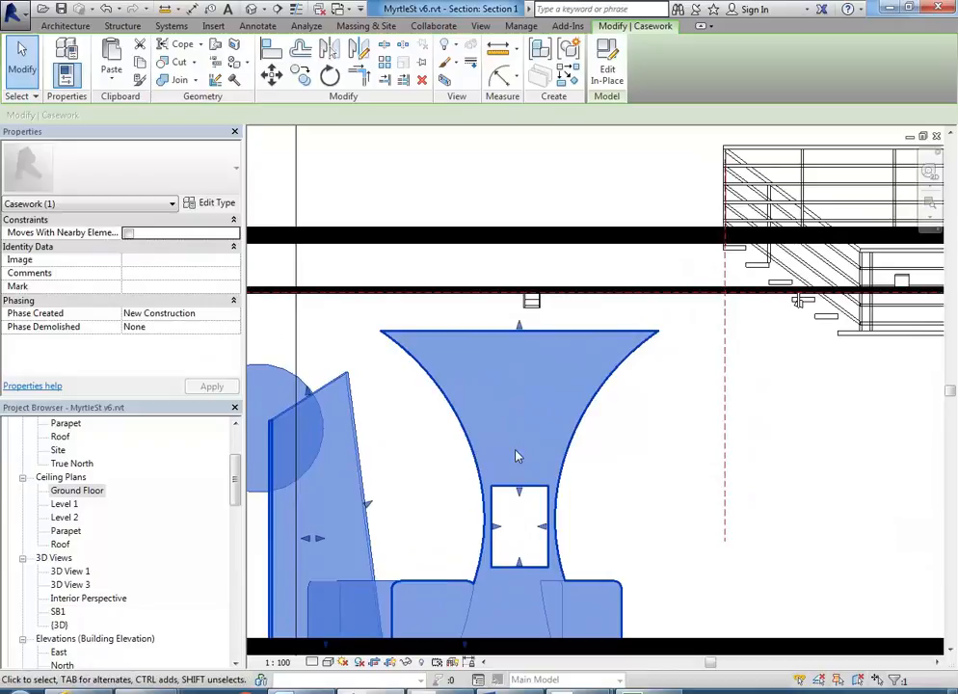
pyautogui.doubleClick(453, 334)
pyautogui.click(467, 338)
pyautogui.click(522, 73)
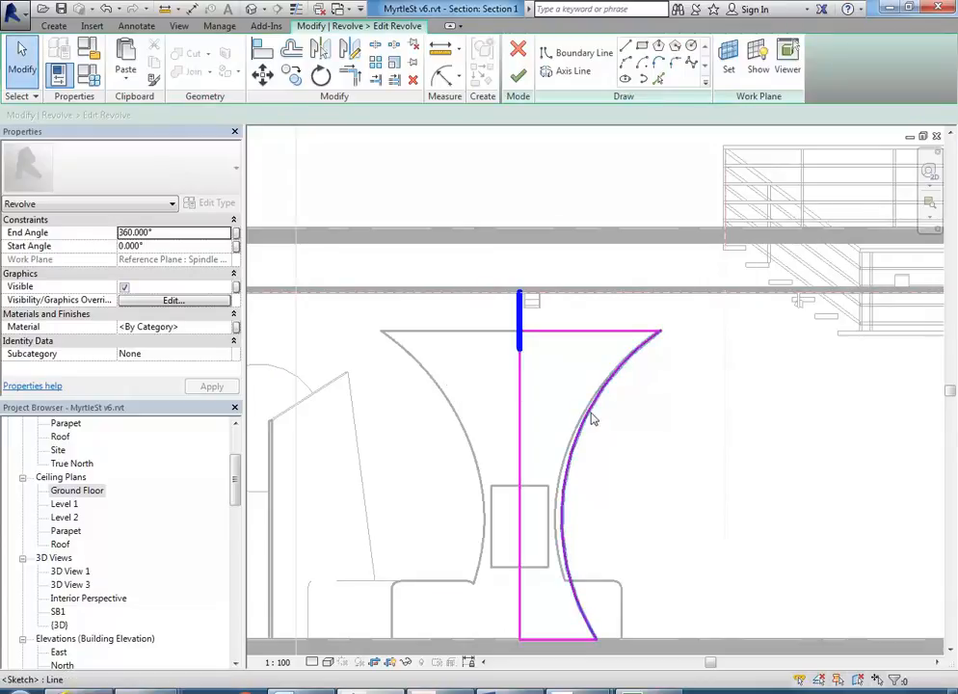
# Step: Draw a start-end-radius arc of about 3354 mm radius from the profile's outer base corner to its top line, inside that line's outer end
pyautogui.click(619, 353)
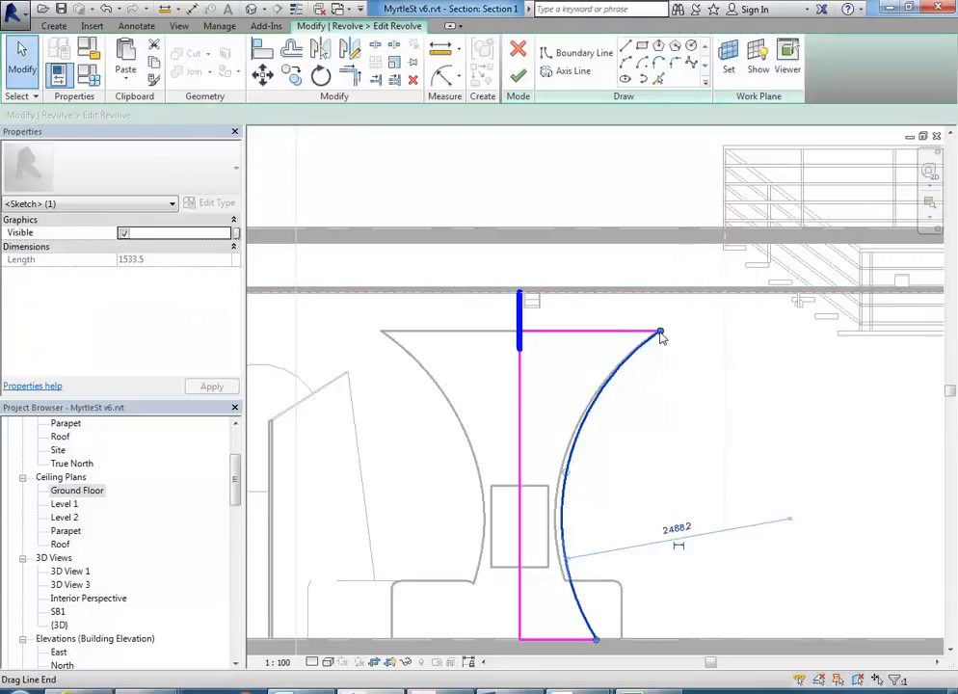
pyautogui.click(484, 50)
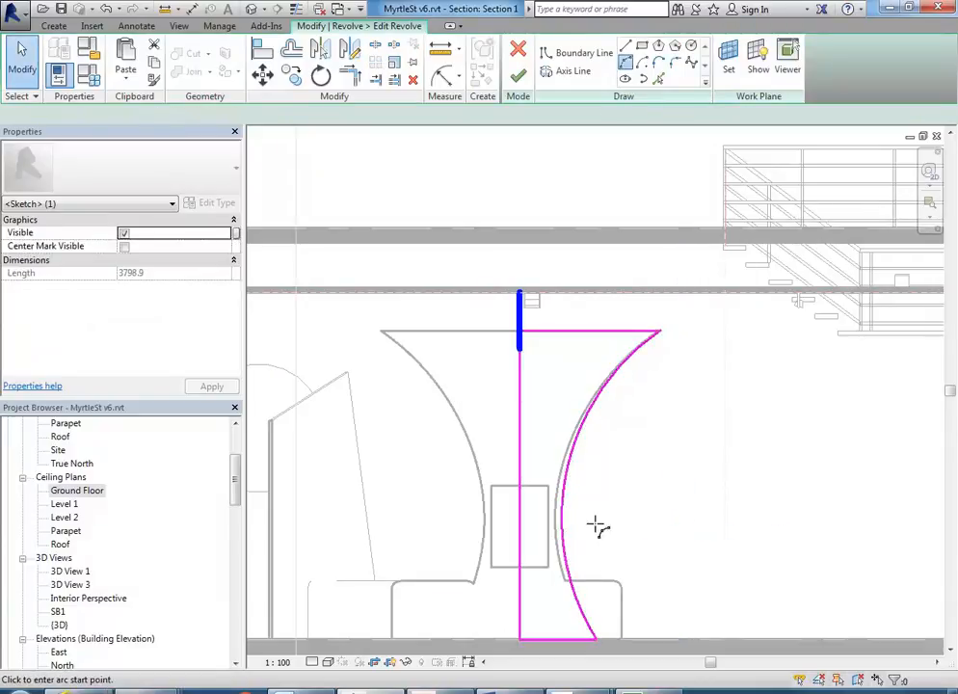
pyautogui.click(596, 638)
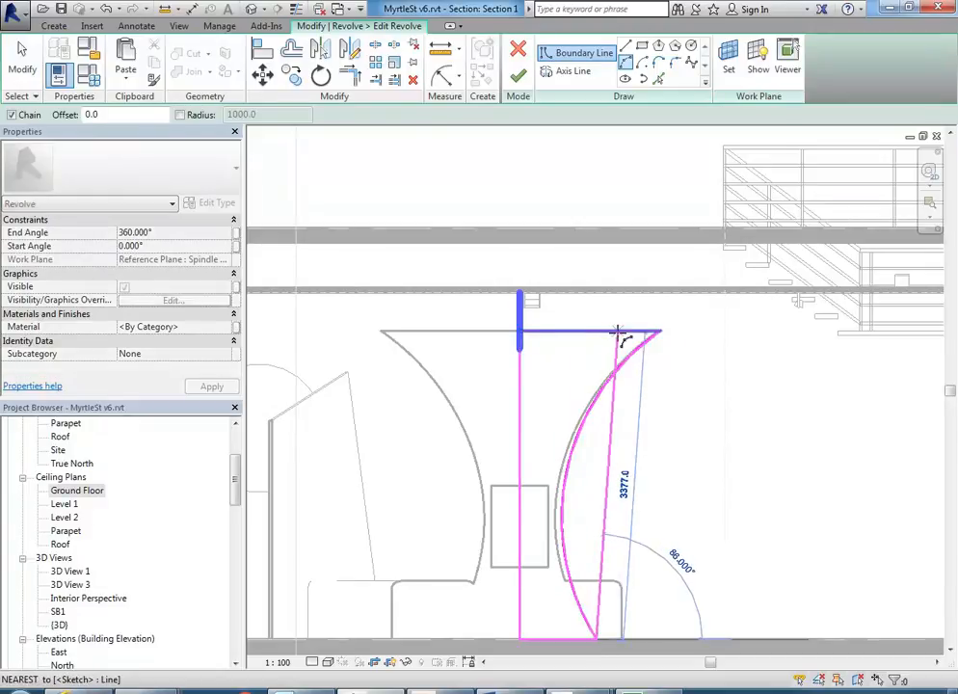
pyautogui.click(660, 332)
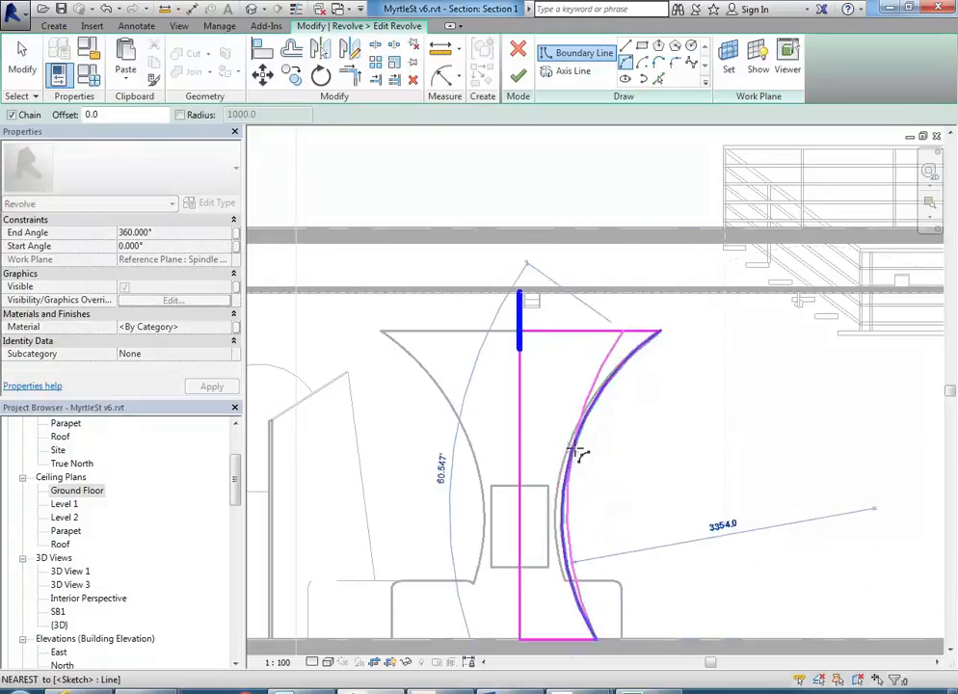
pyautogui.click(578, 381)
pyautogui.rightClick(603, 343)
pyautogui.click(636, 348)
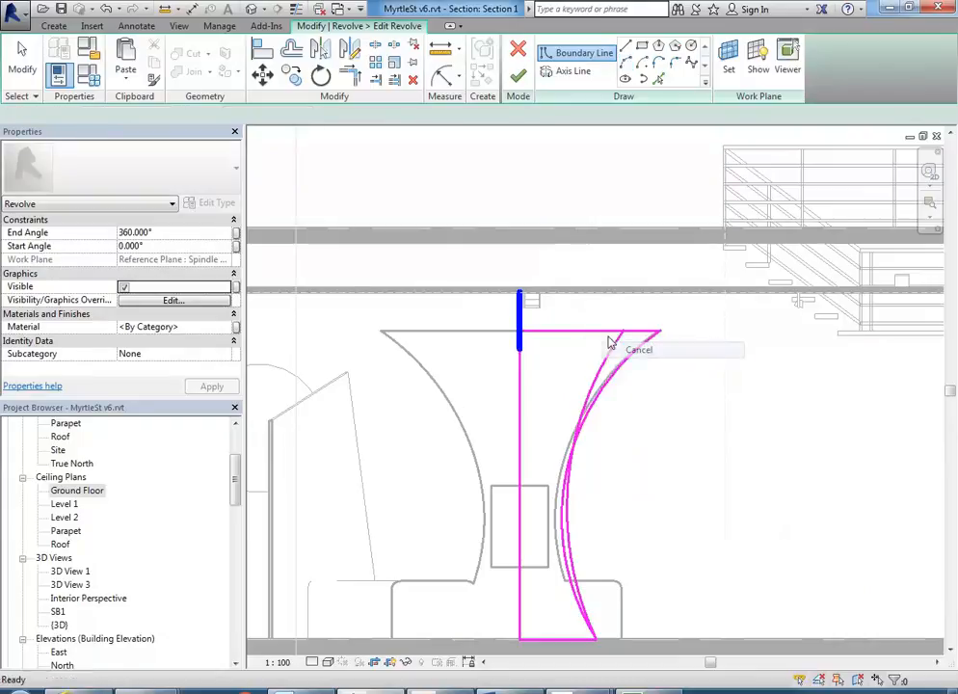
# Step: Trim the profile's top line and the new arc to a corner
pyautogui.press('t')
pyautogui.press('r')
pyautogui.click(605, 333)
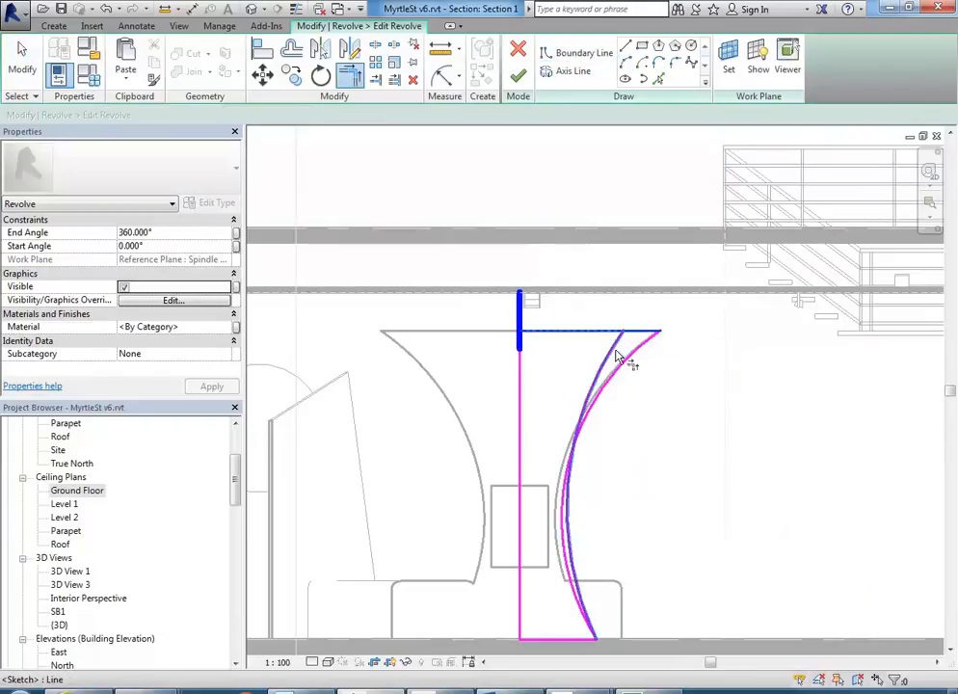
pyautogui.click(620, 357)
pyautogui.rightClick(619, 296)
pyautogui.click(645, 302)
pyautogui.rightClick(661, 310)
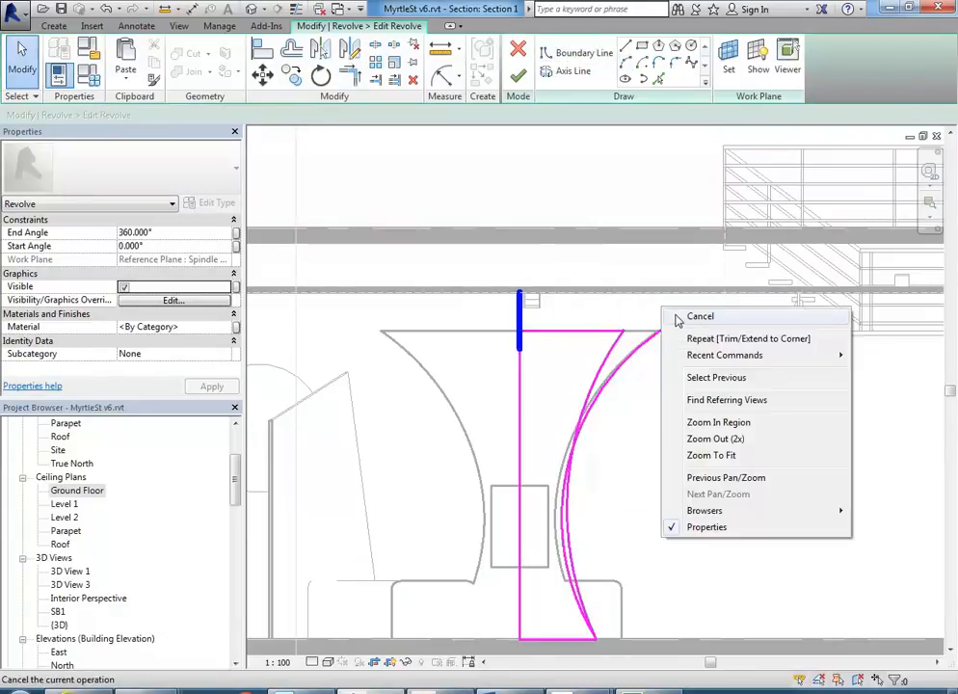
pyautogui.click(677, 321)
# Step: Delete the original profile arc and raise the profile's top line to the underside of the ceiling, with the new arc extended to it
pyautogui.click(639, 353)
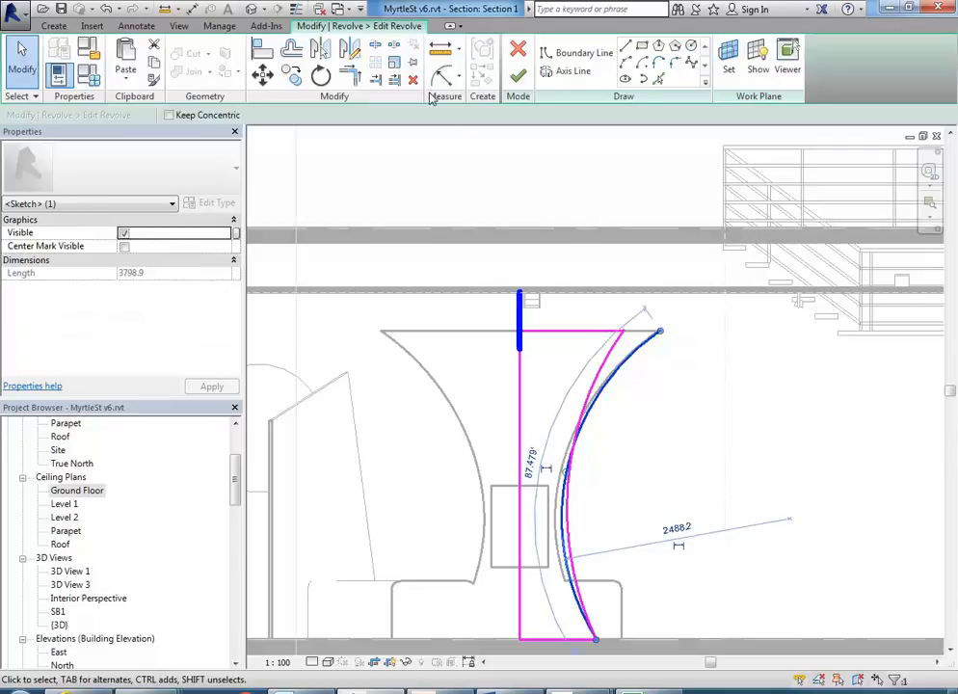
pyautogui.hotkey('ctrl', 'z')
pyautogui.click(567, 284)
pyautogui.moveTo(567, 284)
pyautogui.mouseDown()
pyautogui.moveTo(568, 298)
pyautogui.moveTo(578, 289)
pyautogui.mouseUp()
pyautogui.click(636, 483)
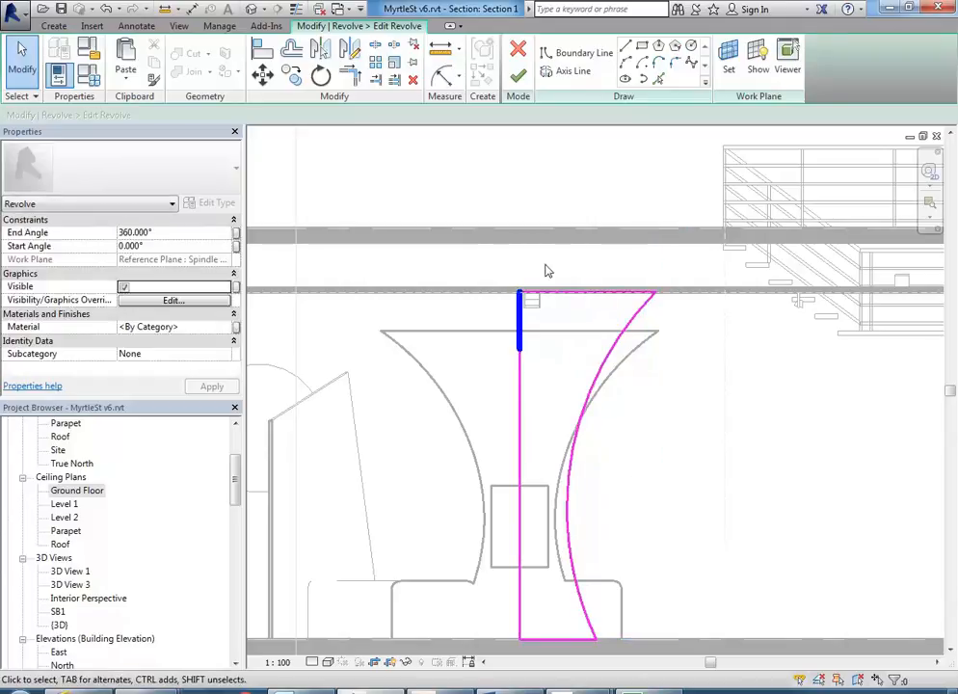
# Step: Finish the revolve sketch and the in-place model, and open the Interior Perspective view
pyautogui.click(517, 75)
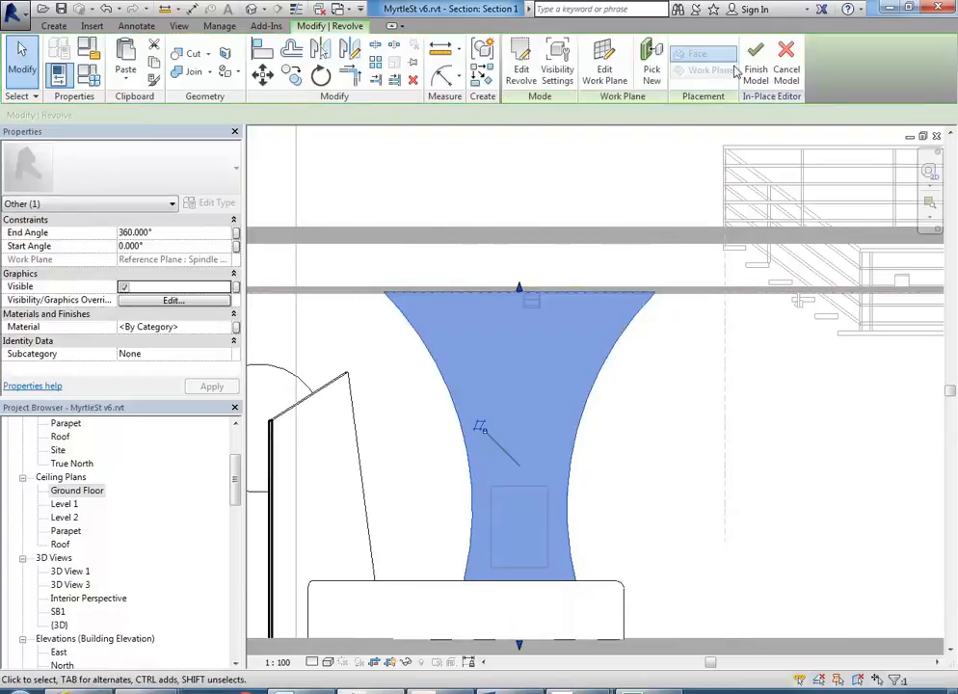
pyautogui.click(754, 66)
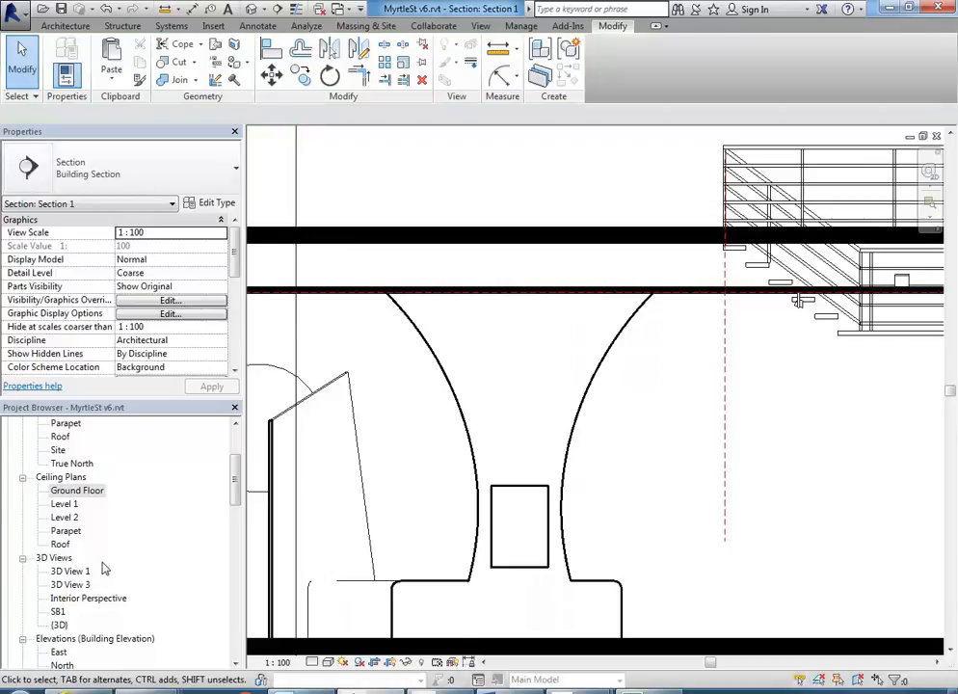
pyautogui.doubleClick(88, 597)
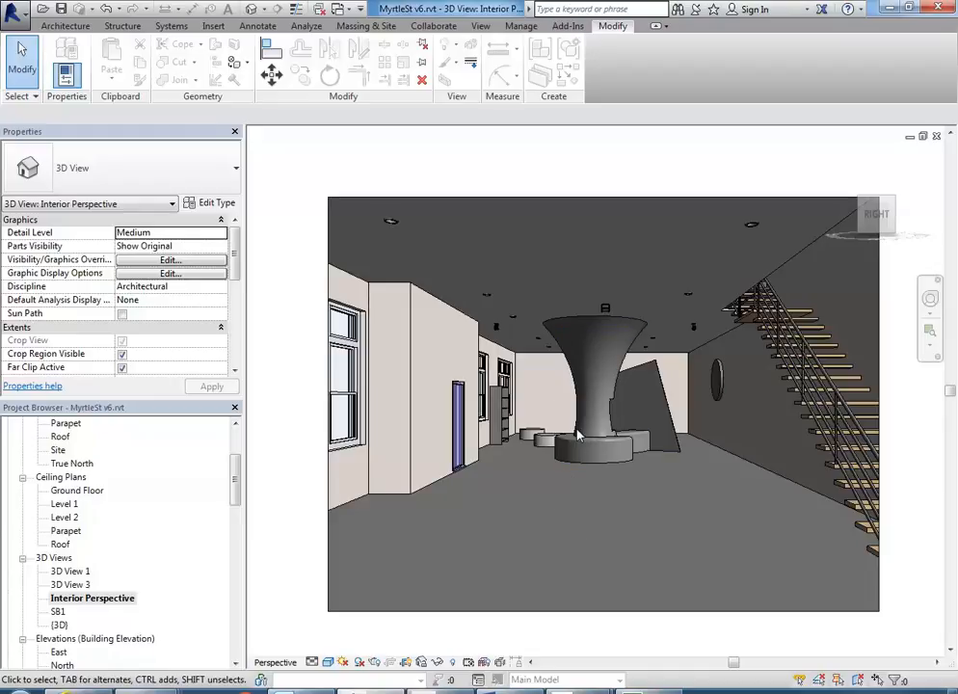
# Step: Inspect the shaft opening, the wall behind the stair, the floor and the ceiling by selecting each in the perspective
pyautogui.click(733, 460)
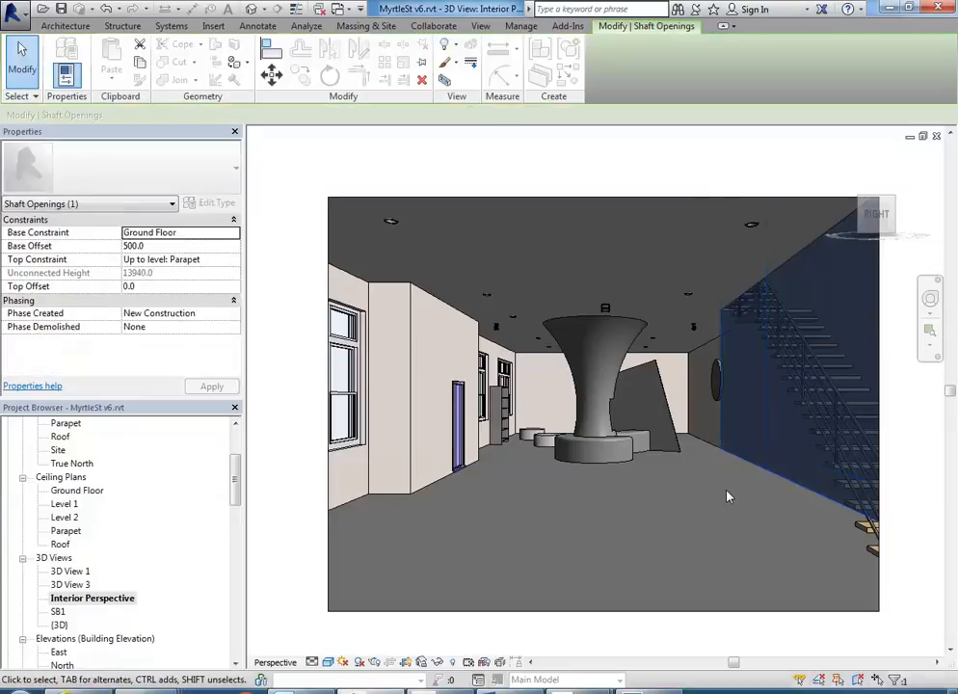
pyautogui.click(705, 444)
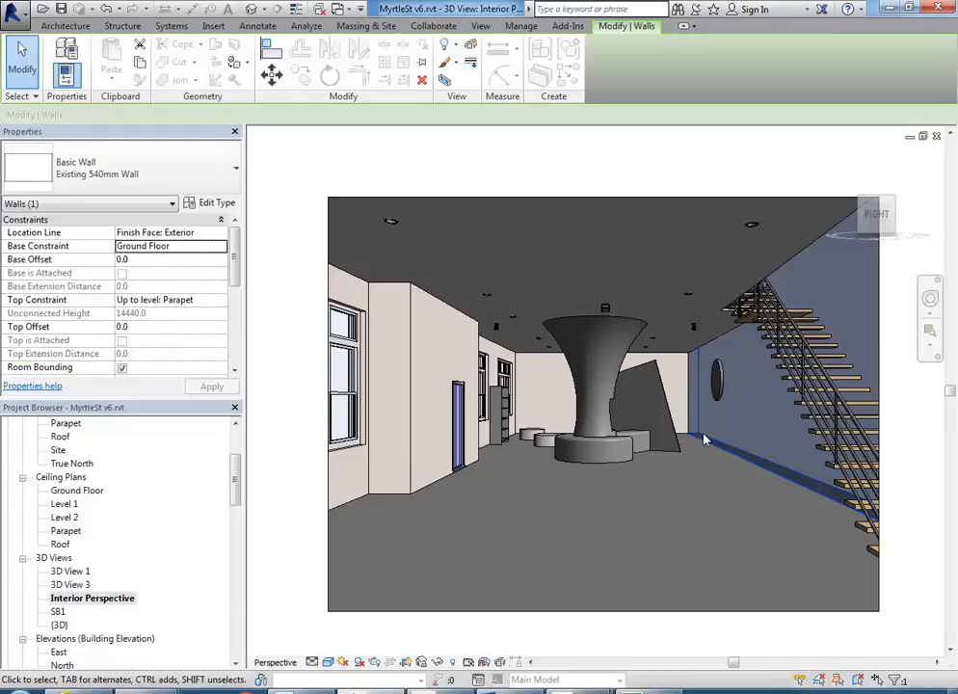
pyautogui.press('Escape')
pyautogui.click(734, 498)
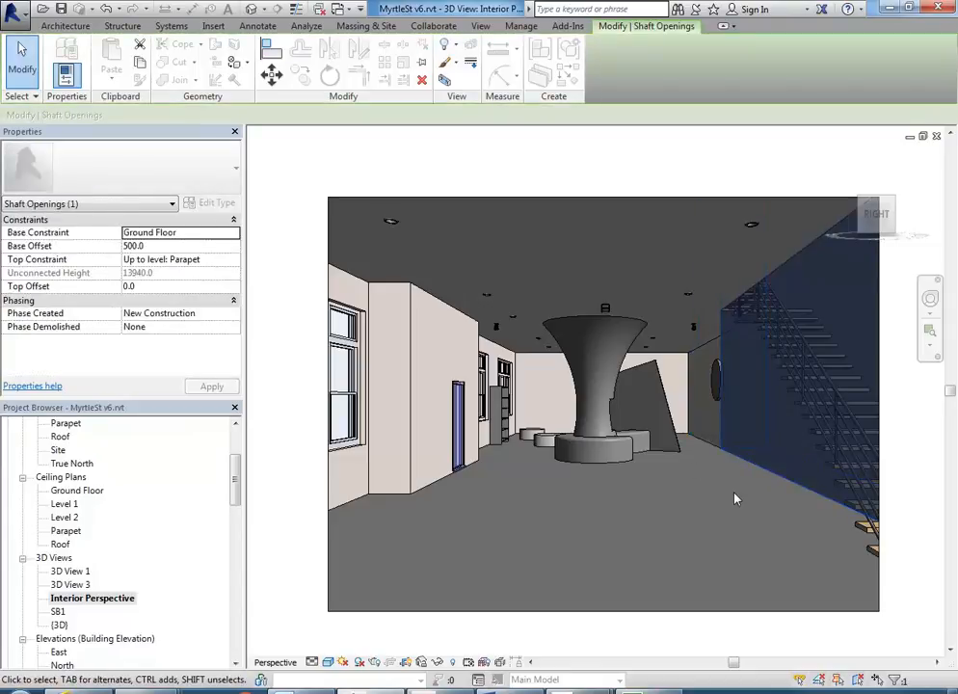
pyautogui.press('Escape')
pyautogui.click(705, 449)
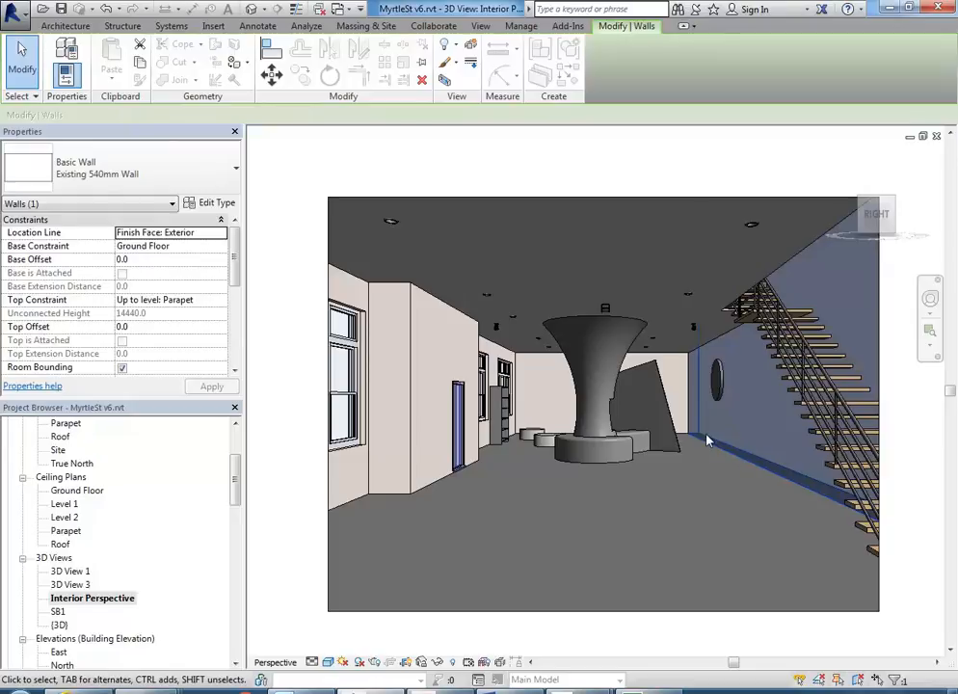
pyautogui.click(682, 485)
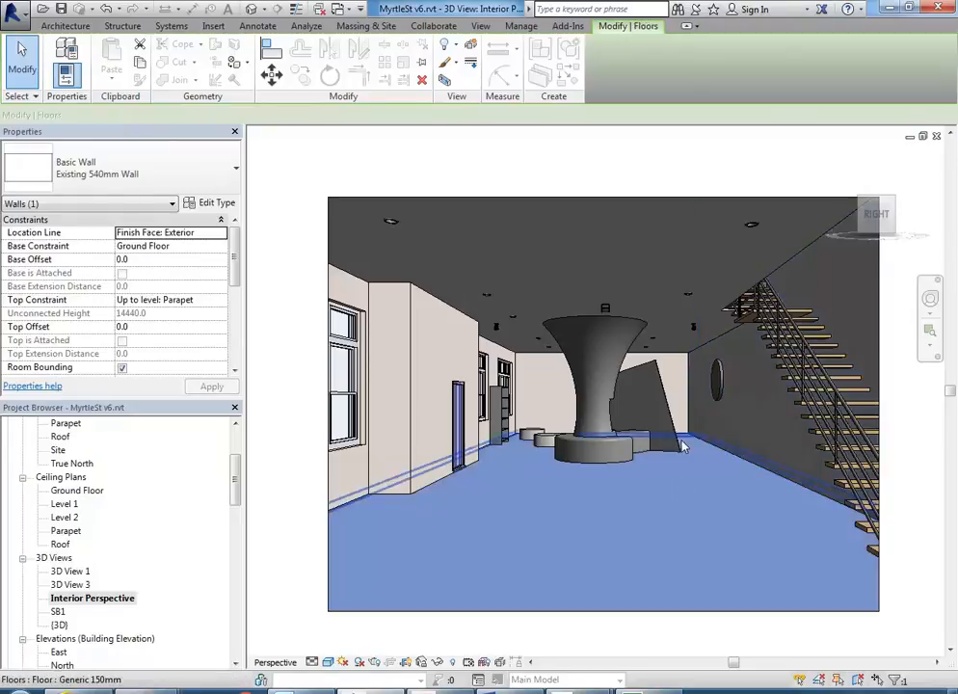
pyautogui.click(658, 352)
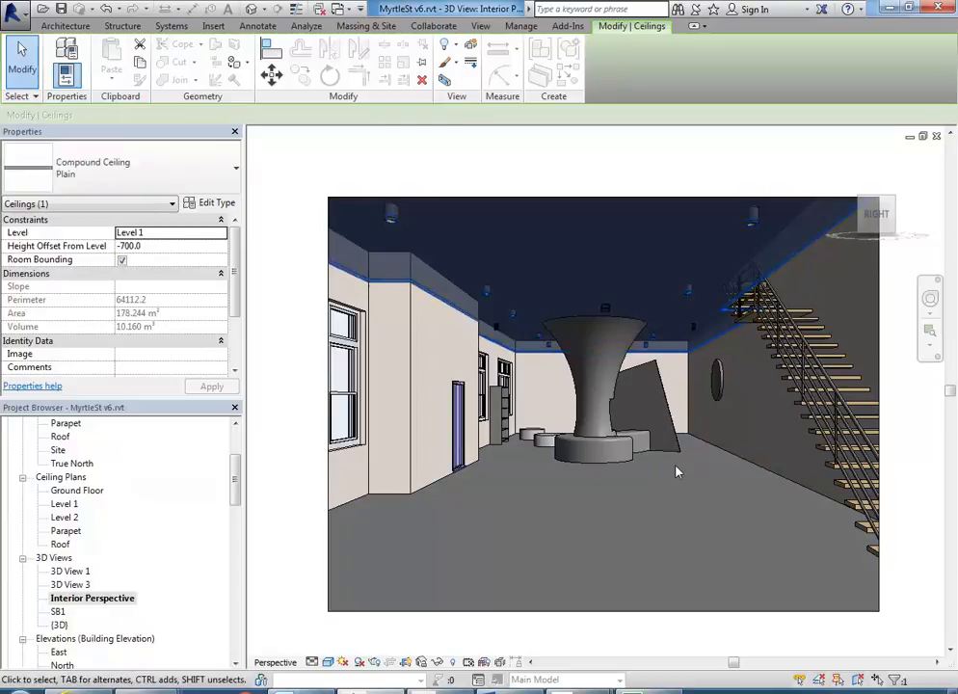
pyautogui.click(676, 468)
# Step: Open the layer structure of the stair-side wall's type, Existing 540mm Wall, for editing
pyautogui.click(694, 441)
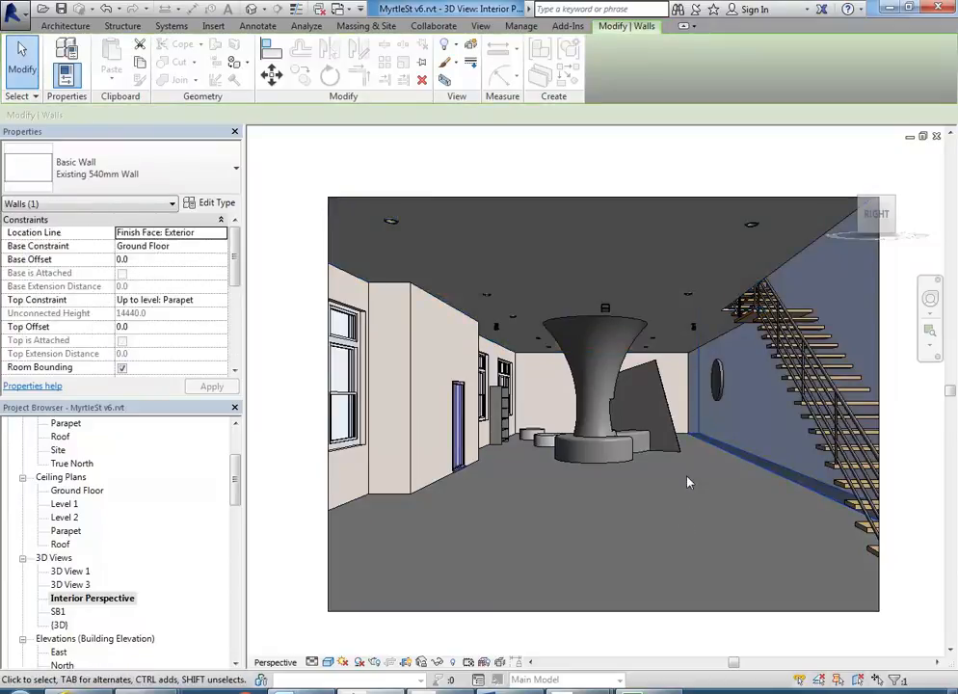
pyautogui.click(202, 202)
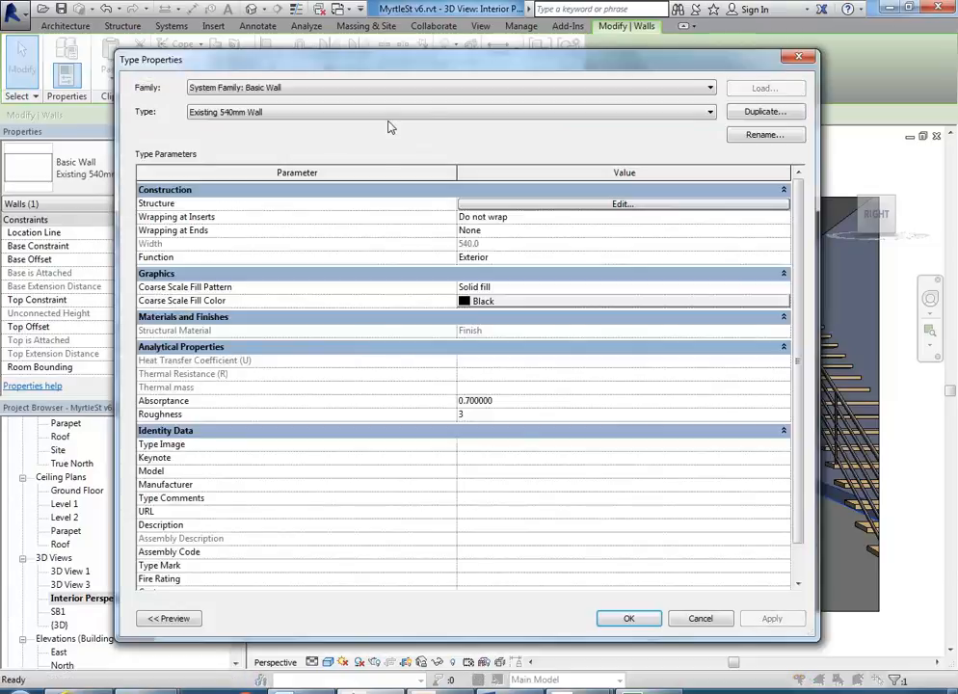
pyautogui.moveTo(442, 66); pyautogui.dragTo(403, 64)
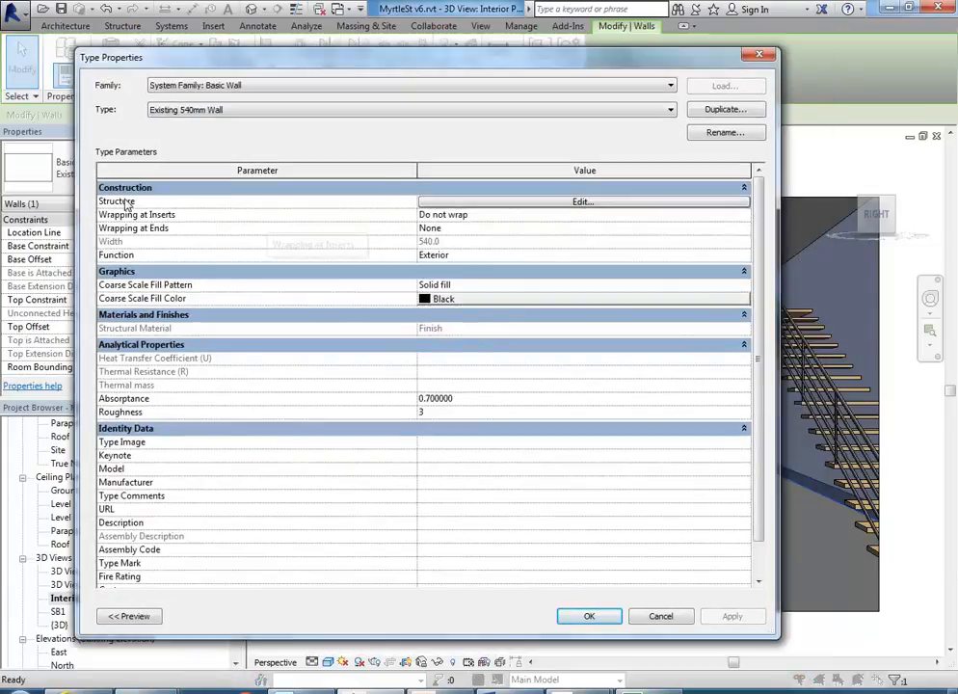
pyautogui.click(504, 202)
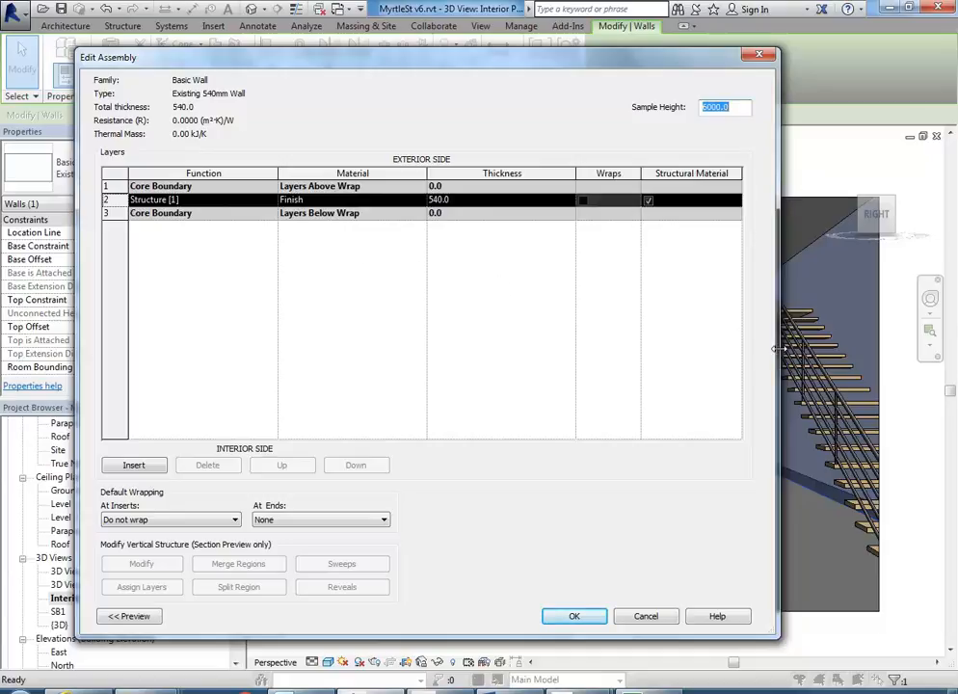
# Step: Insert a new layer in the wall assembly and move it below the lower core boundary, on the interior side
pyautogui.moveTo(775, 349); pyautogui.dragTo(688, 333)
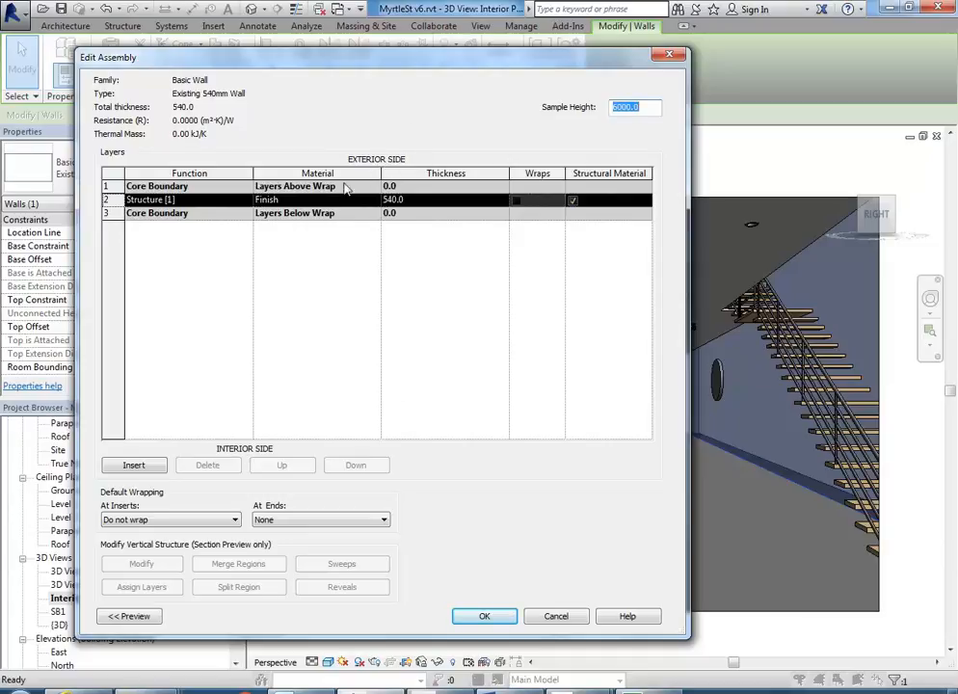
pyautogui.click(433, 199)
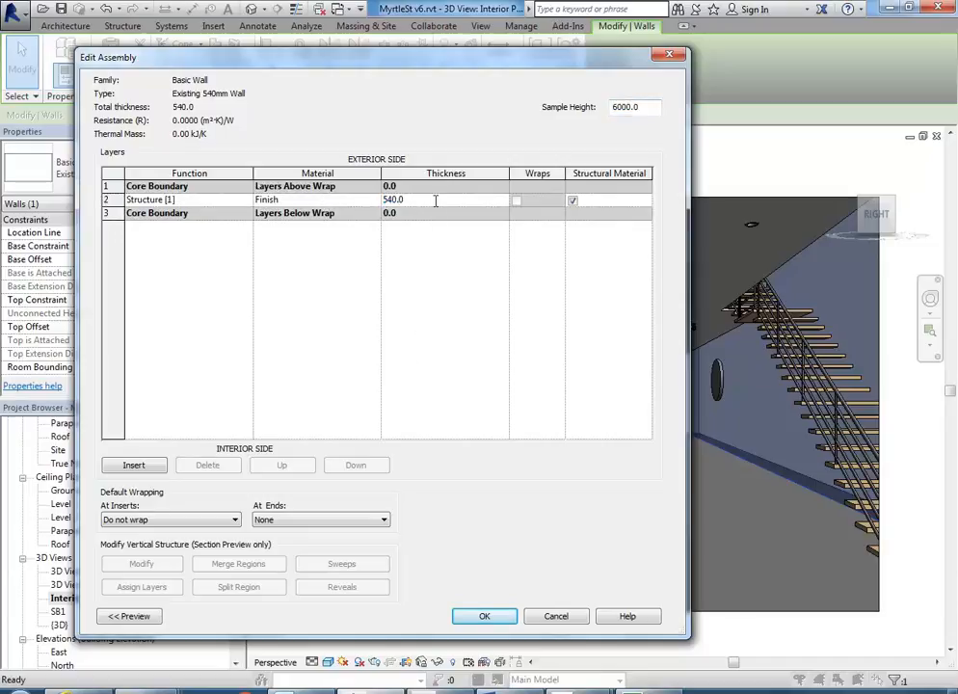
pyautogui.click(326, 199)
pyautogui.click(144, 200)
pyautogui.click(183, 200)
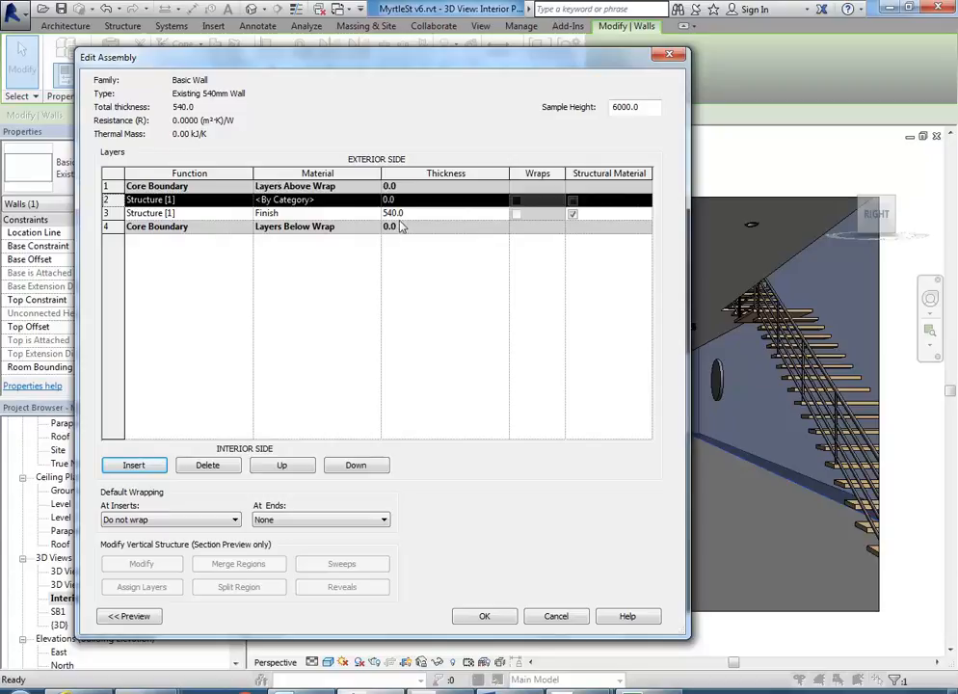
pyautogui.click(190, 183)
pyautogui.click(166, 199)
pyautogui.click(357, 465)
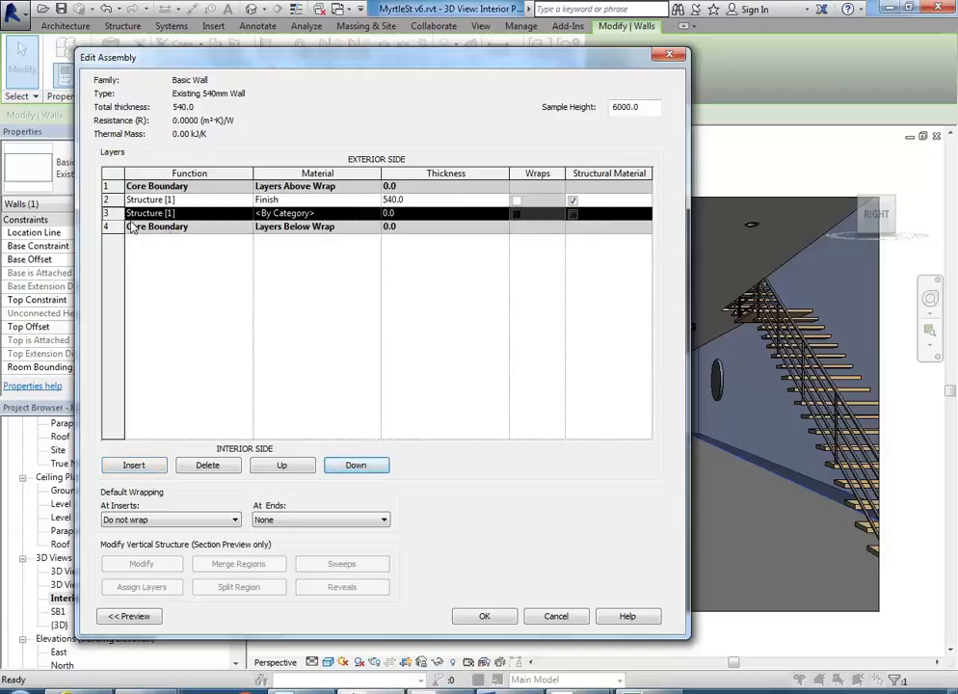
pyautogui.click(359, 465)
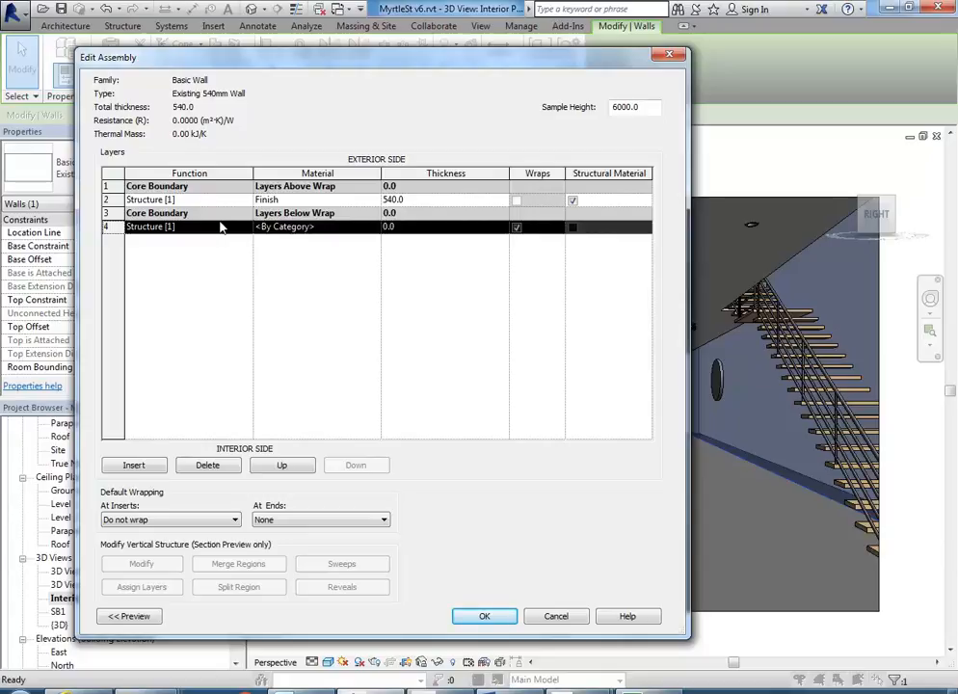
# Step: Set the thickness of the new interior-side layer to 10 mm
pyautogui.click(427, 227)
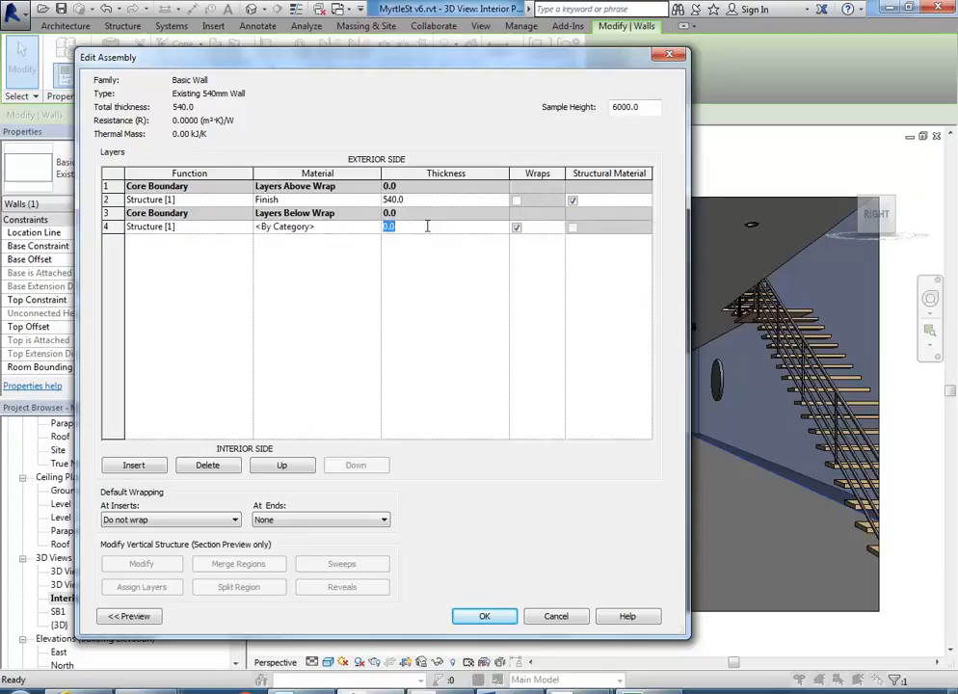
pyautogui.write('10')
pyautogui.click(340, 231)
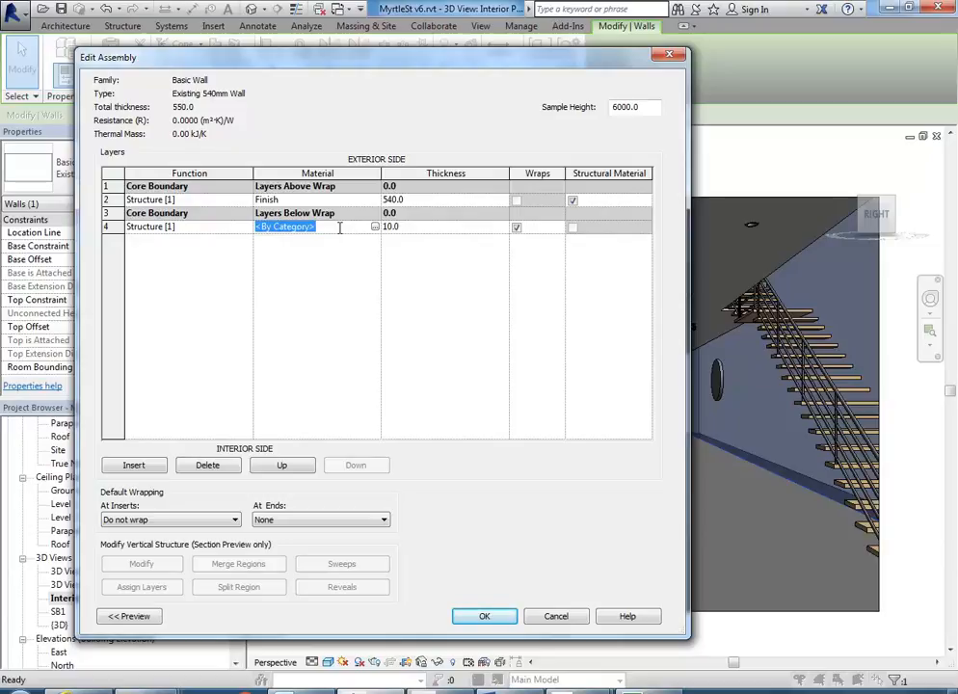
pyautogui.click(341, 229)
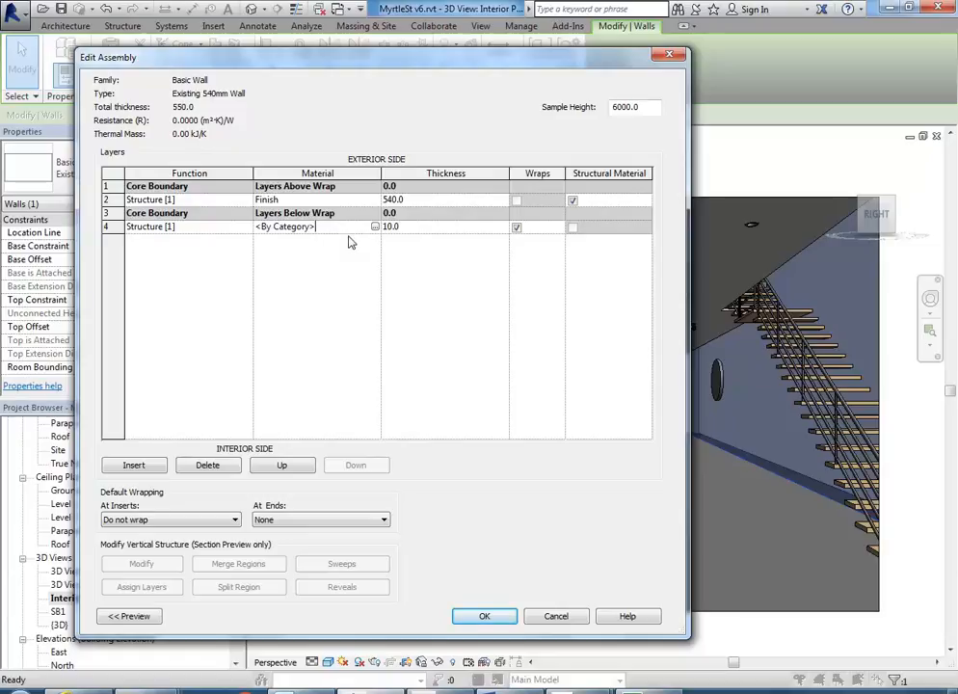
pyautogui.click(430, 227)
pyautogui.click(429, 227)
pyautogui.click(337, 227)
pyautogui.click(422, 232)
pyautogui.click(429, 231)
# Step: Show the assembly preview and examine the thin interior layer at the wall's corner and edge
pyautogui.moveTo(326, 67); pyautogui.dragTo(479, 76)
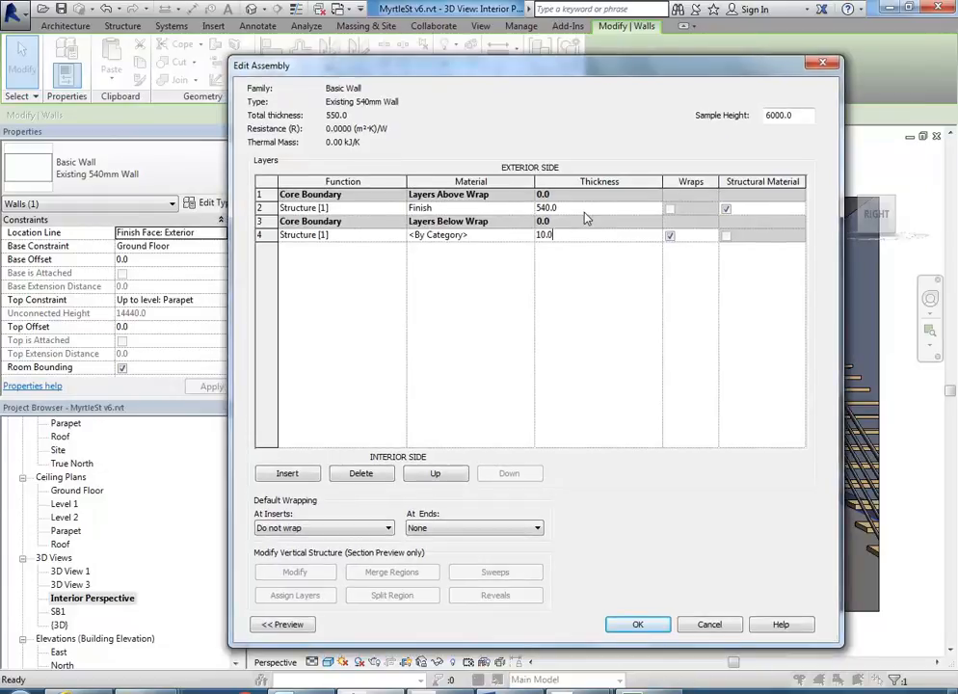
pyautogui.click(284, 624)
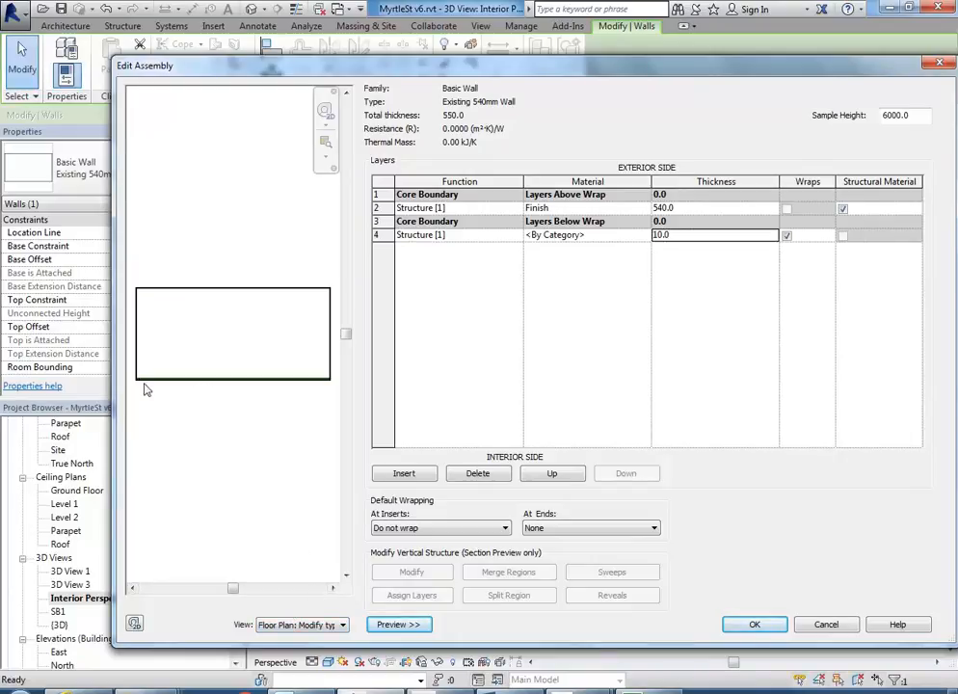
pyautogui.scroll(5, 144, 381)
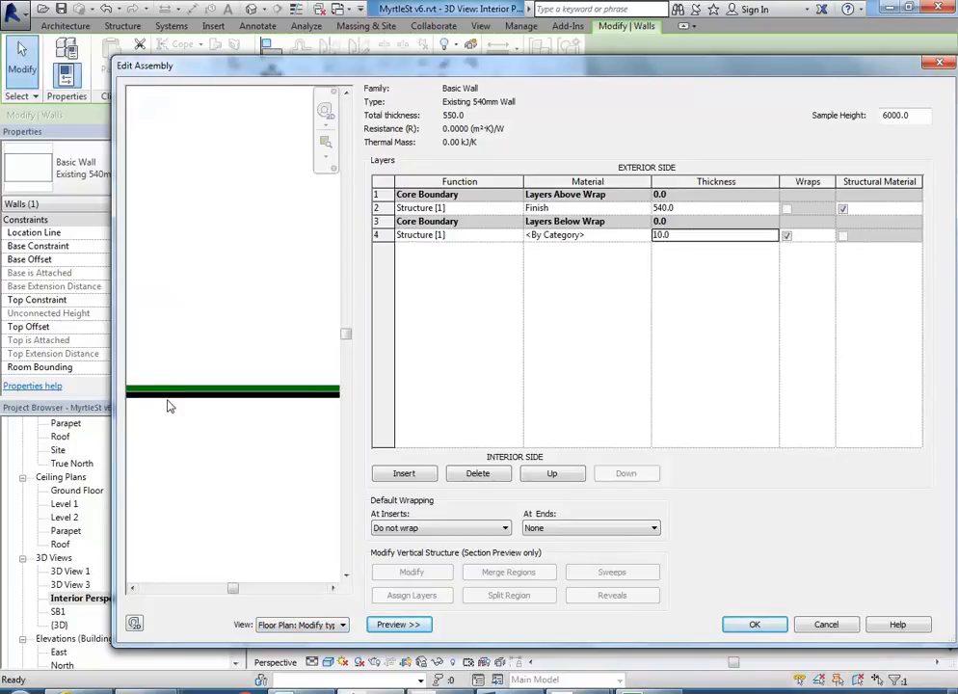
pyautogui.scroll(-3, 133, 397)
pyautogui.scroll(4, 145, 402)
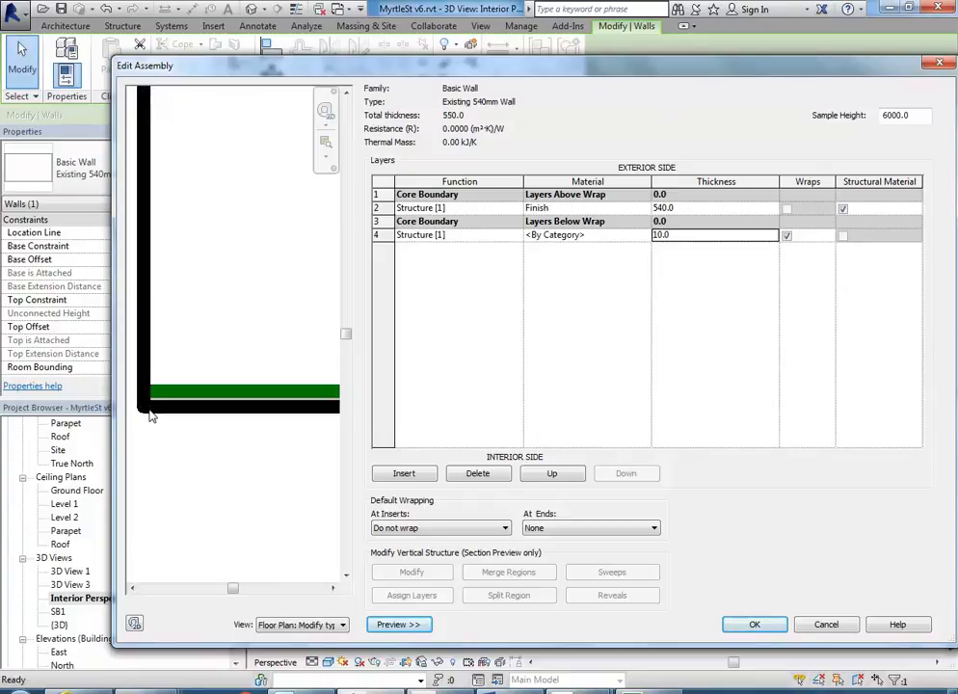
pyautogui.scroll(3, 150, 414)
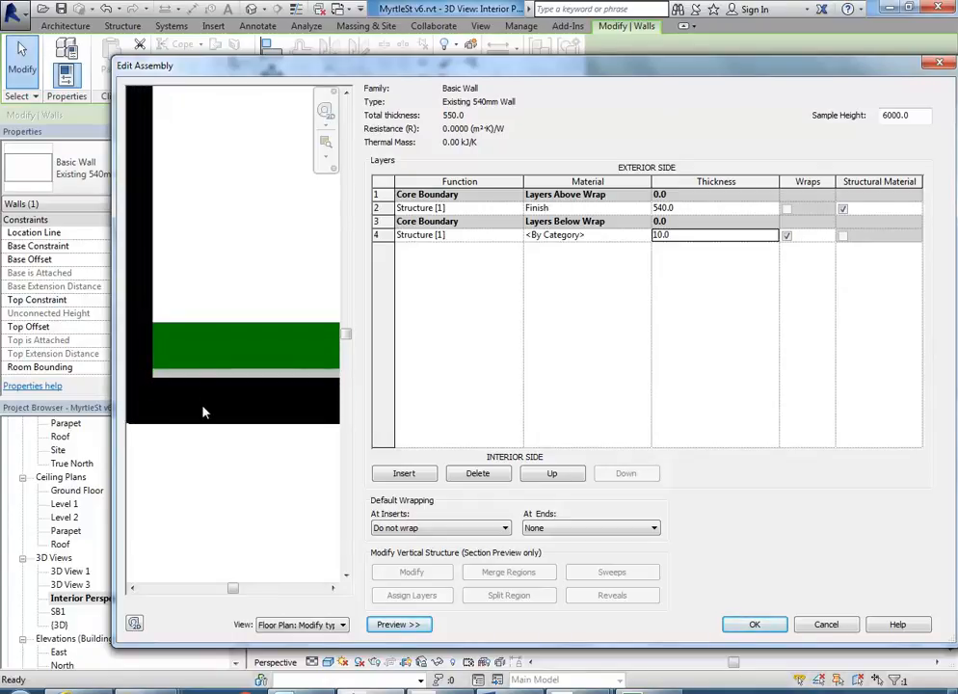
pyautogui.scroll(-5, 199, 389)
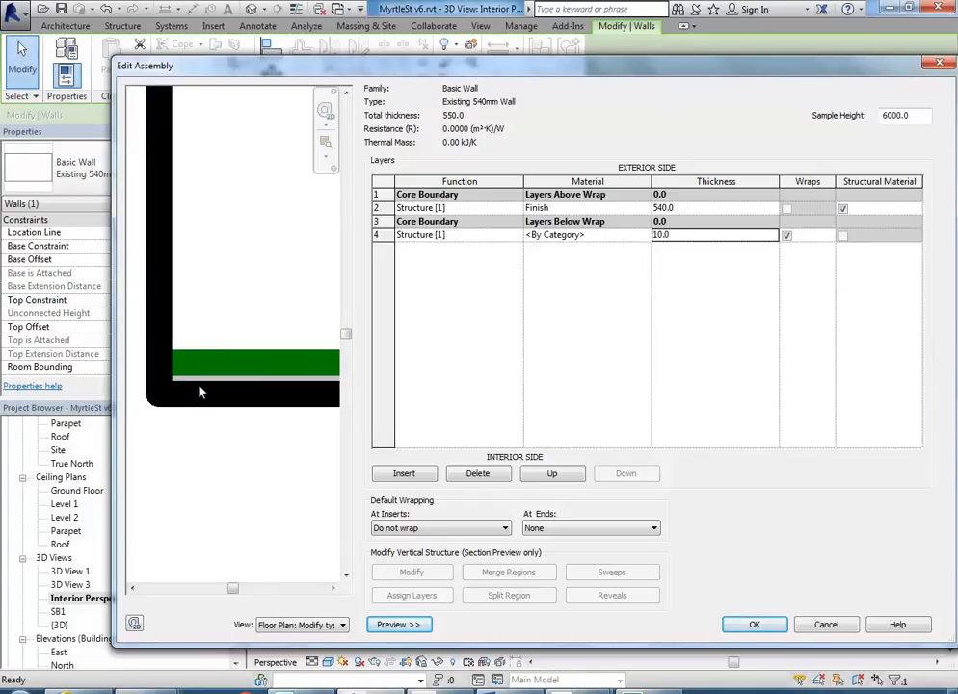
pyautogui.scroll(1, 237, 323)
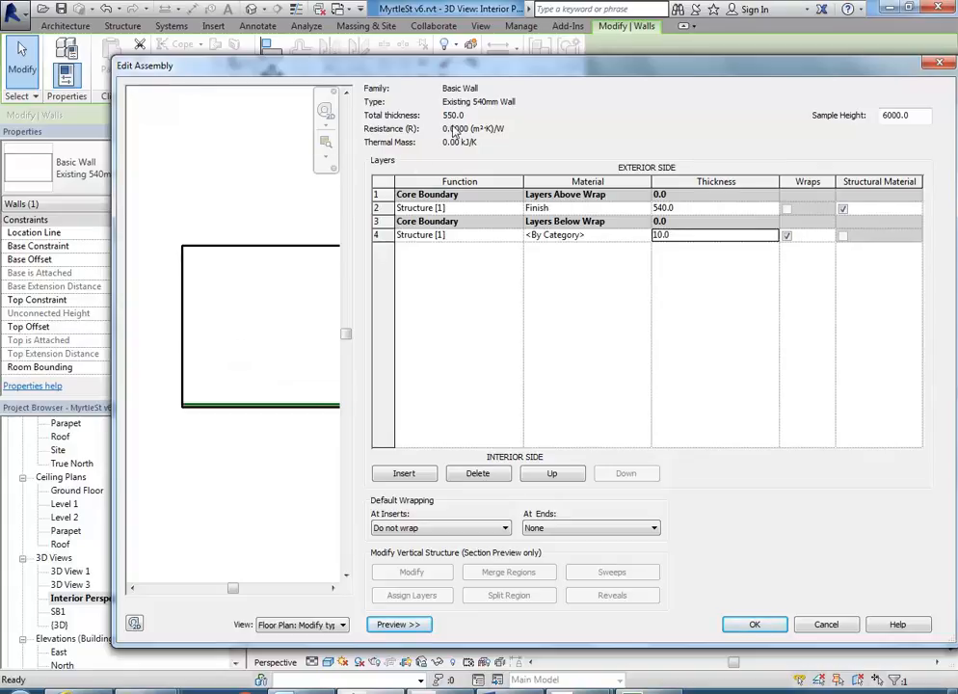
# Step: Set the thickness of the core structure layer with the Finish material to 530 mm
pyautogui.click(694, 209)
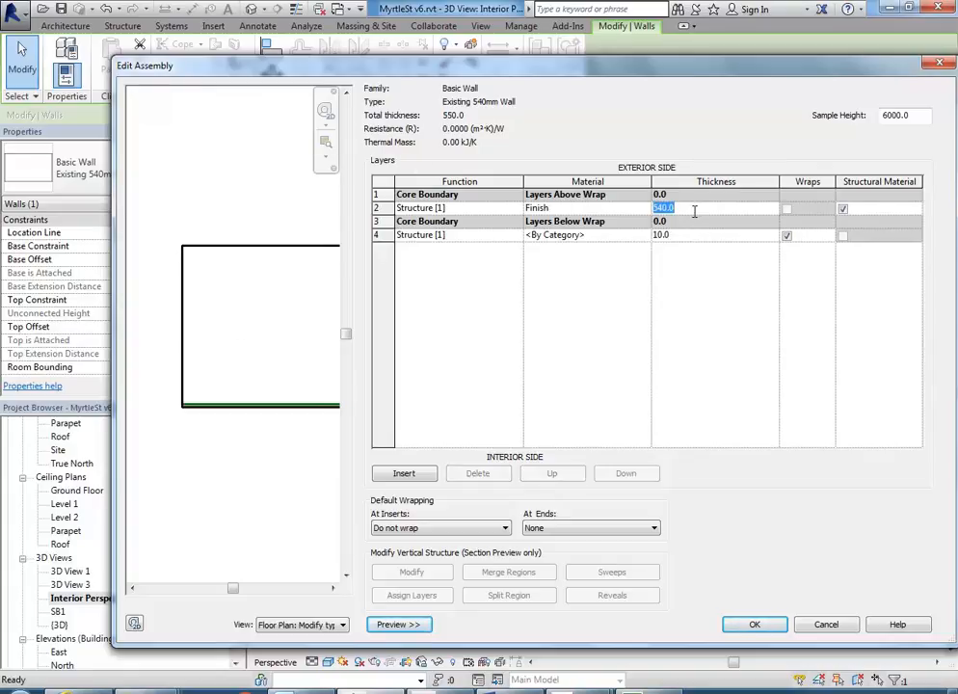
pyautogui.write('530')
pyautogui.click(696, 236)
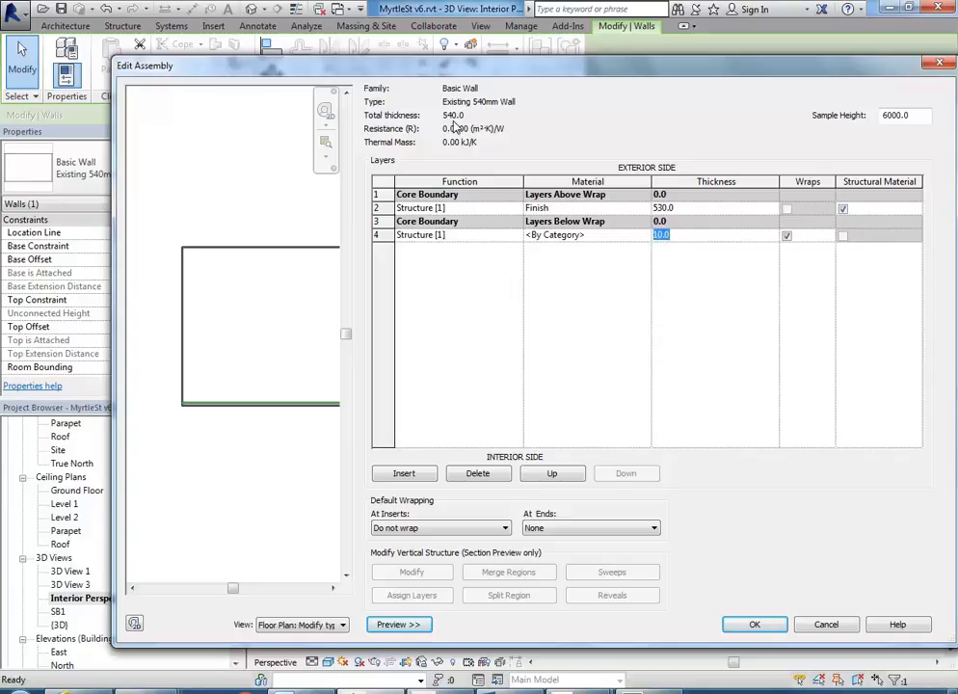
# Step: Set the function of the 10 mm interior layer to Finish 2 [5]
pyautogui.click(608, 238)
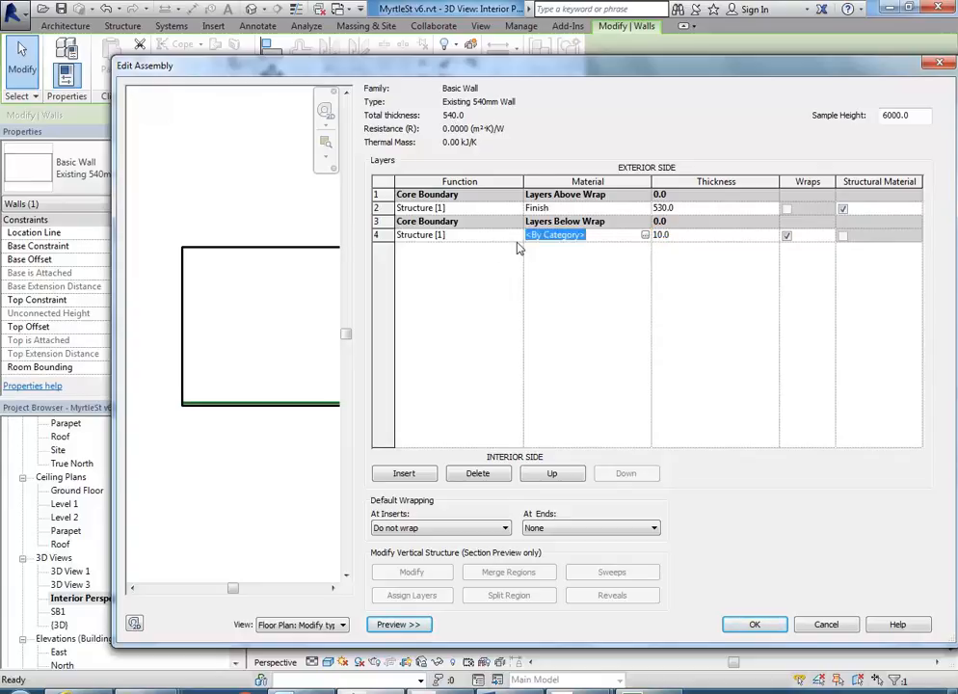
pyautogui.click(463, 236)
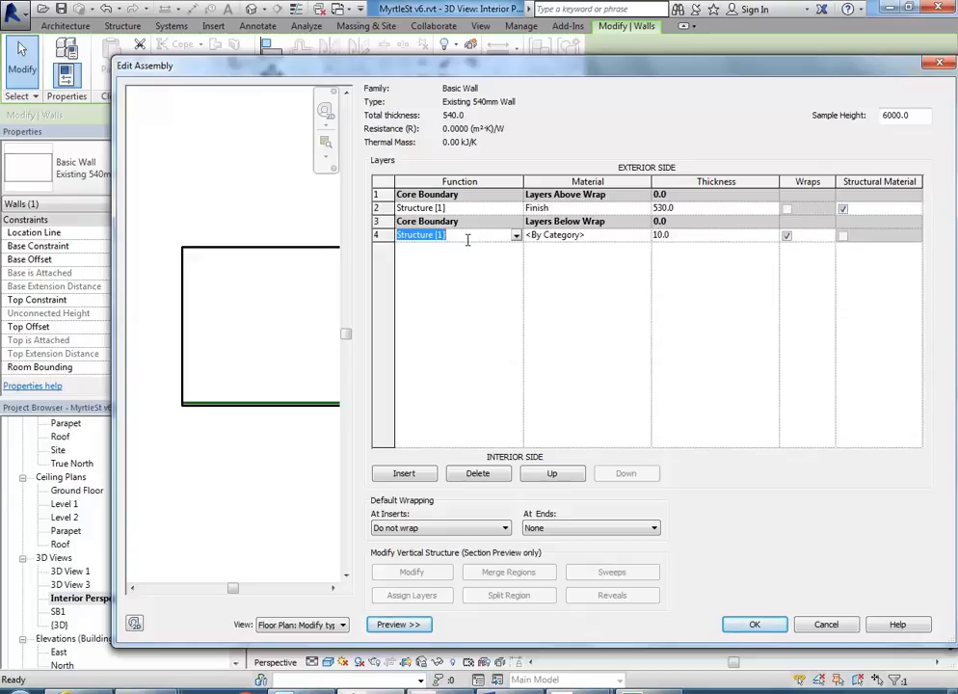
pyautogui.click(516, 236)
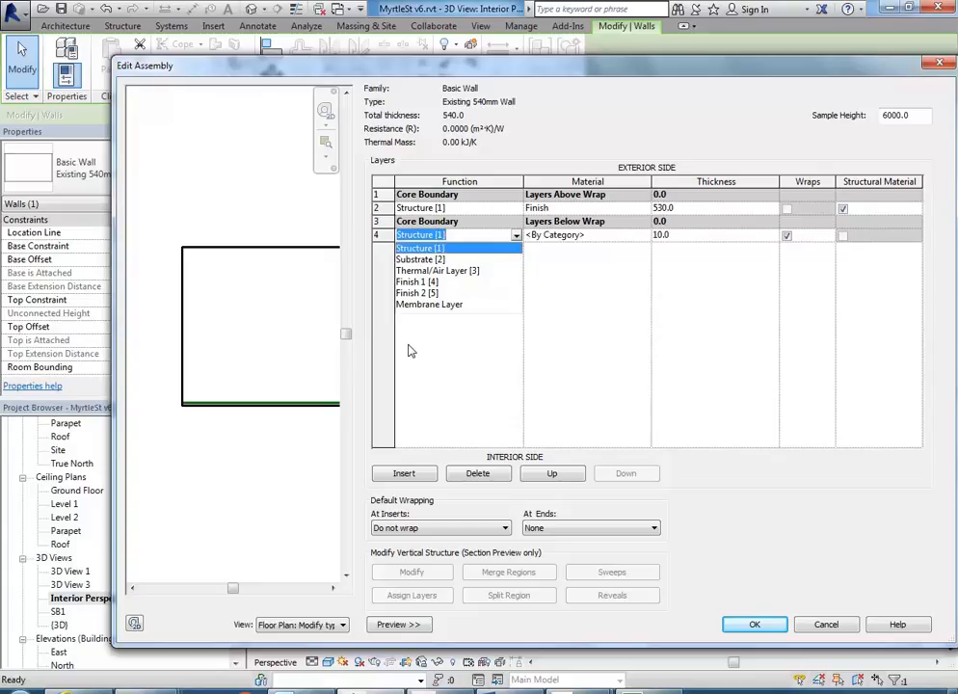
pyautogui.click(418, 293)
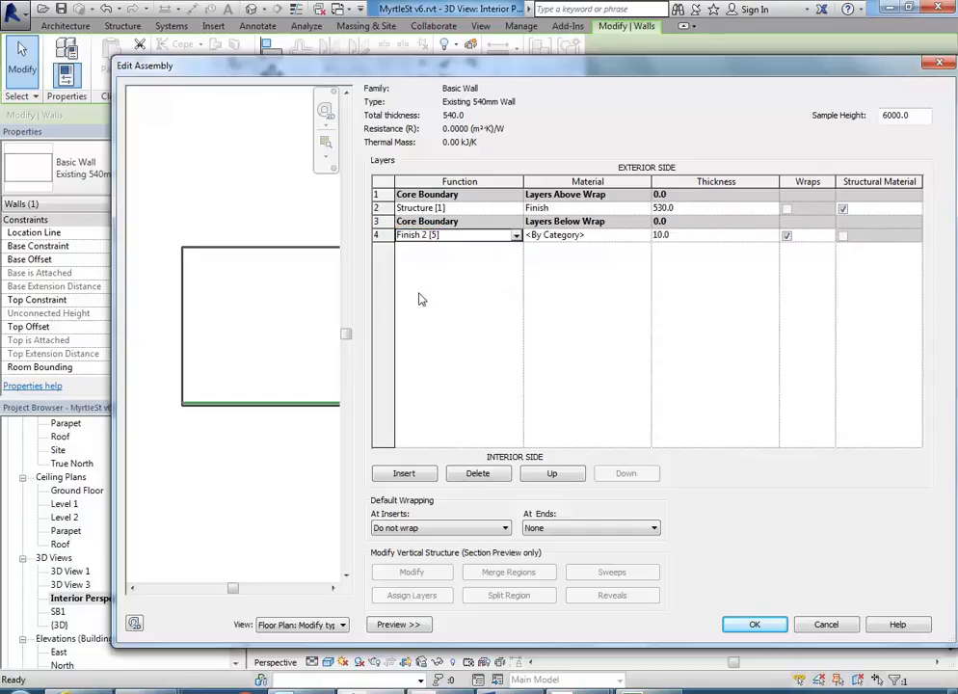
pyautogui.click(517, 235)
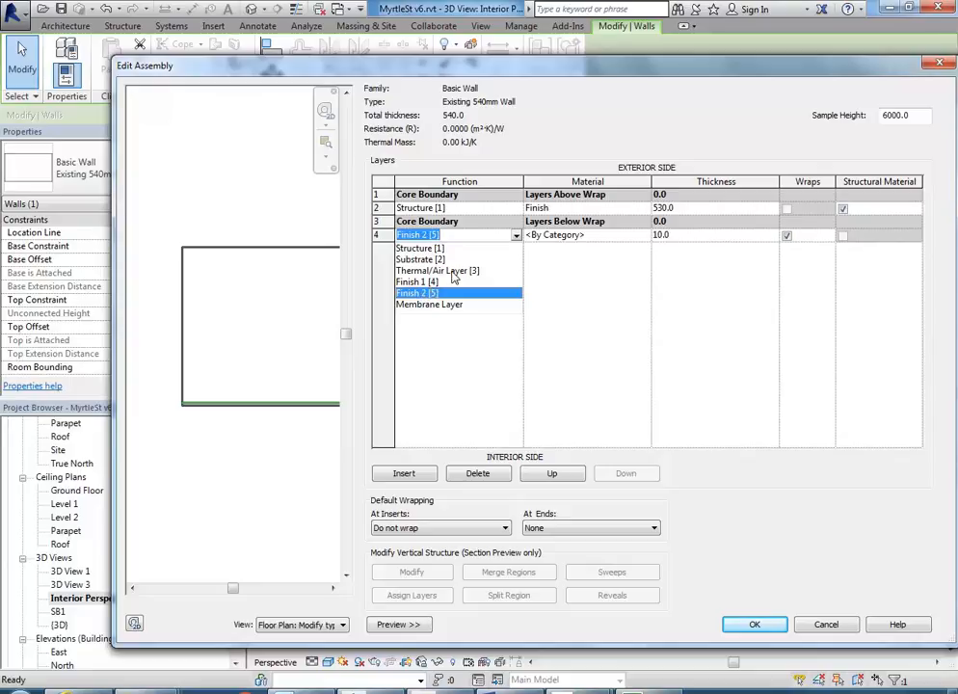
pyautogui.click(428, 294)
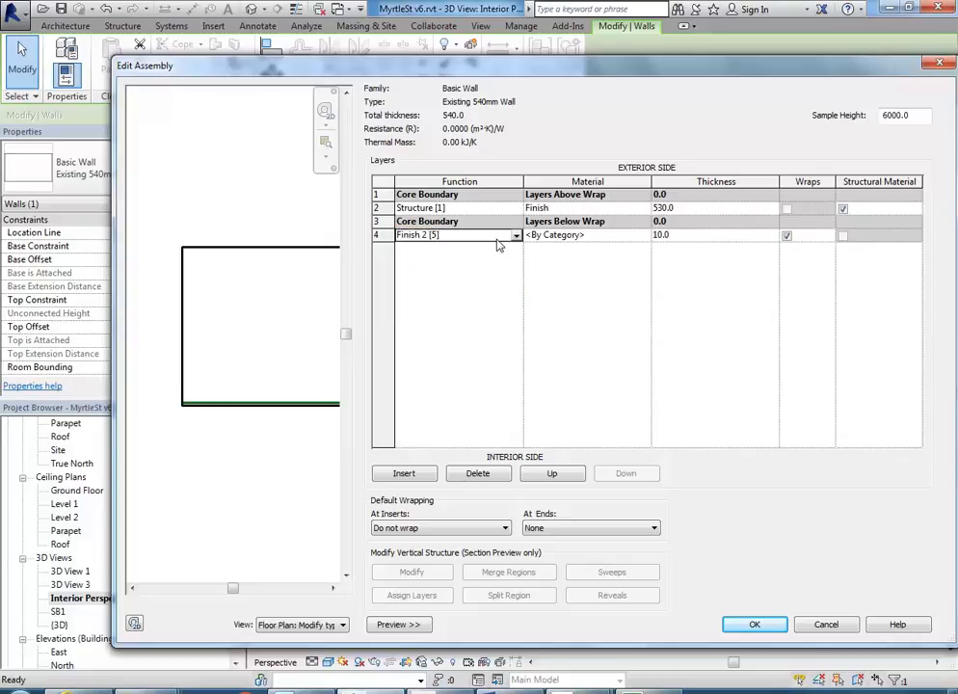
# Step: Open the Material Browser for the 10 mm finish layer, enlarge it and look through the project materials
pyautogui.click(597, 235)
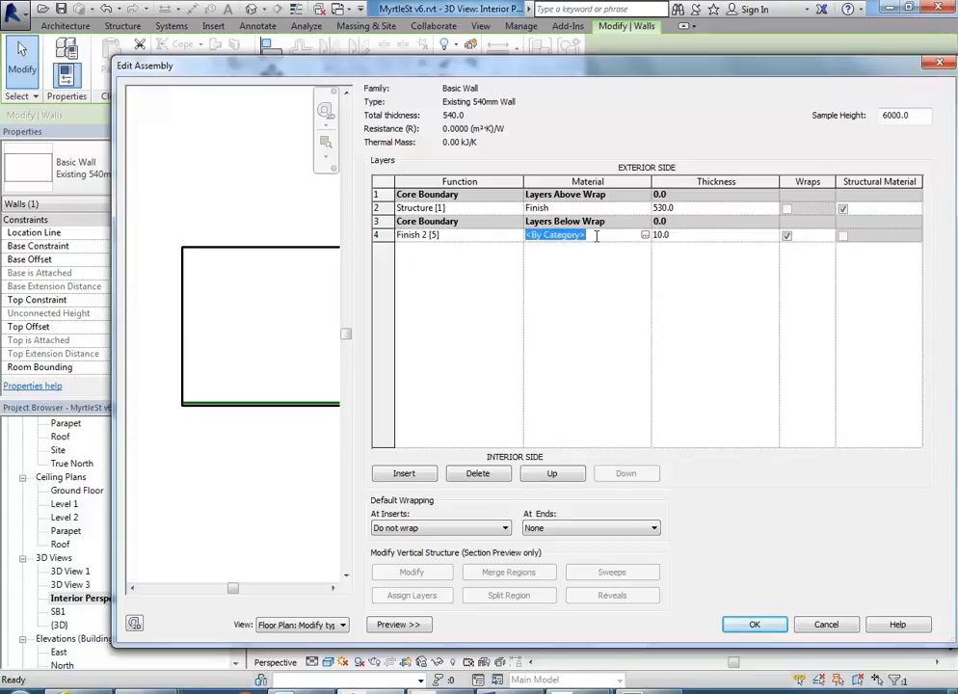
pyautogui.click(470, 234)
pyautogui.click(558, 235)
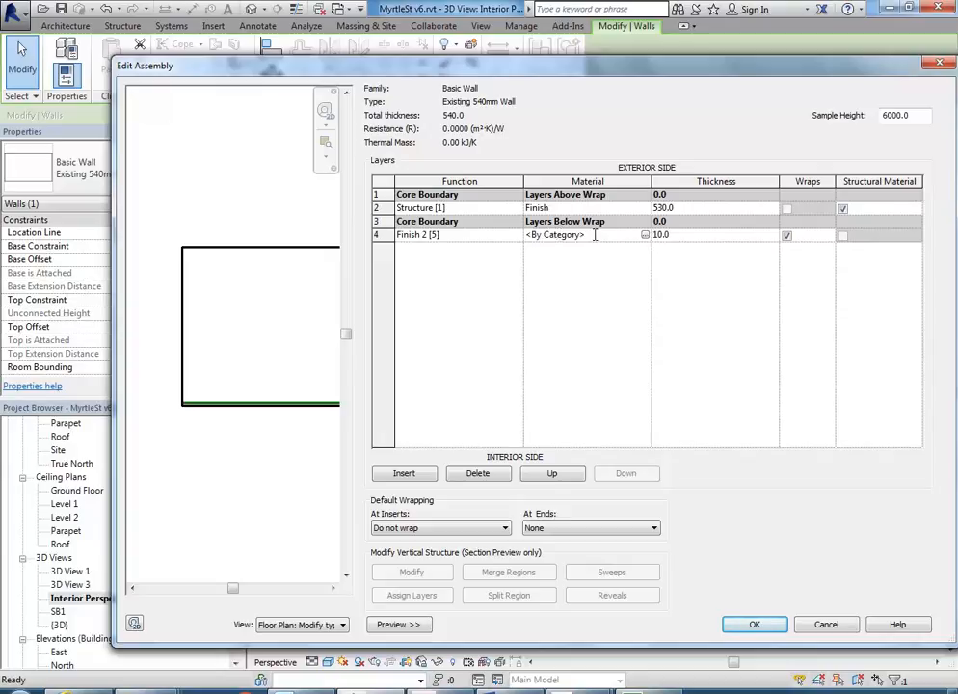
pyautogui.click(645, 236)
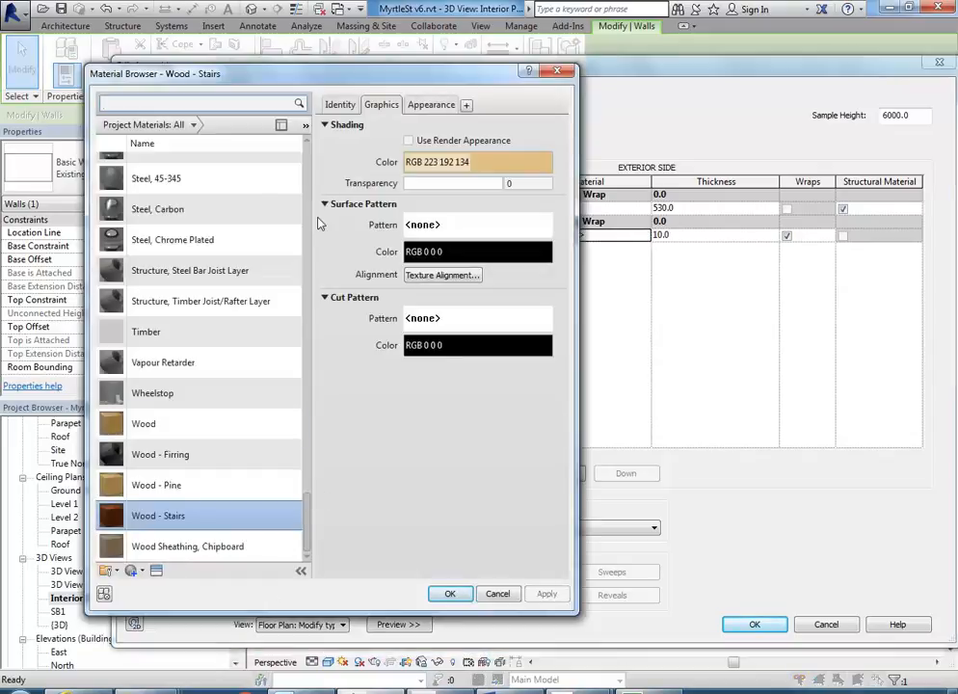
pyautogui.moveTo(265, 67); pyautogui.dragTo(377, 55)
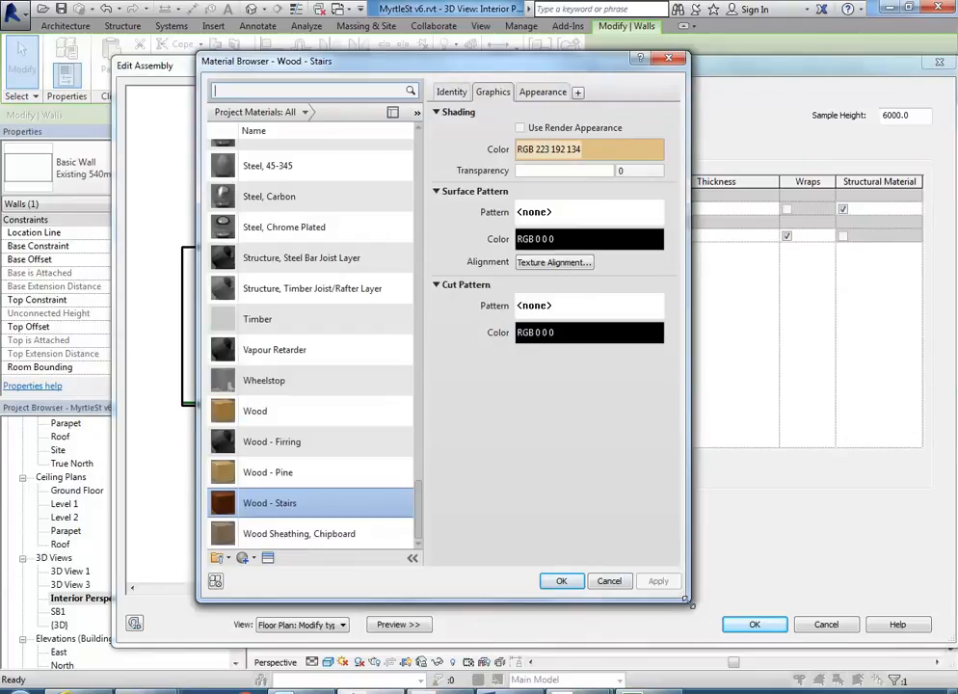
pyautogui.moveTo(689, 601); pyautogui.dragTo(851, 636)
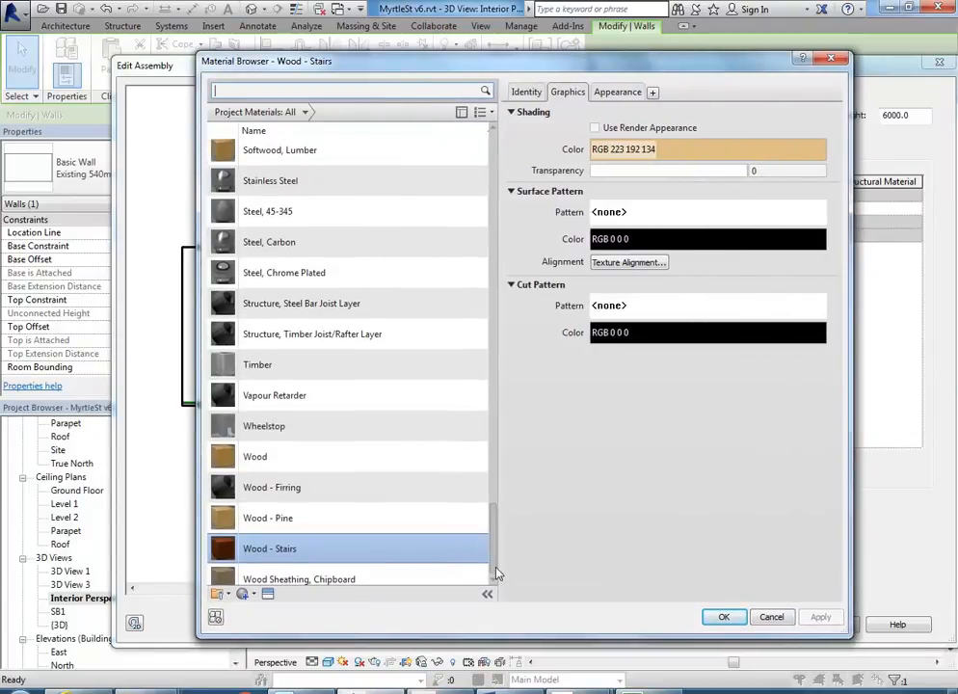
pyautogui.moveTo(497, 552)
pyautogui.mouseDown()
pyautogui.moveTo(496, 325)
pyautogui.moveTo(487, 551)
pyautogui.moveTo(496, 210)
pyautogui.mouseUp()
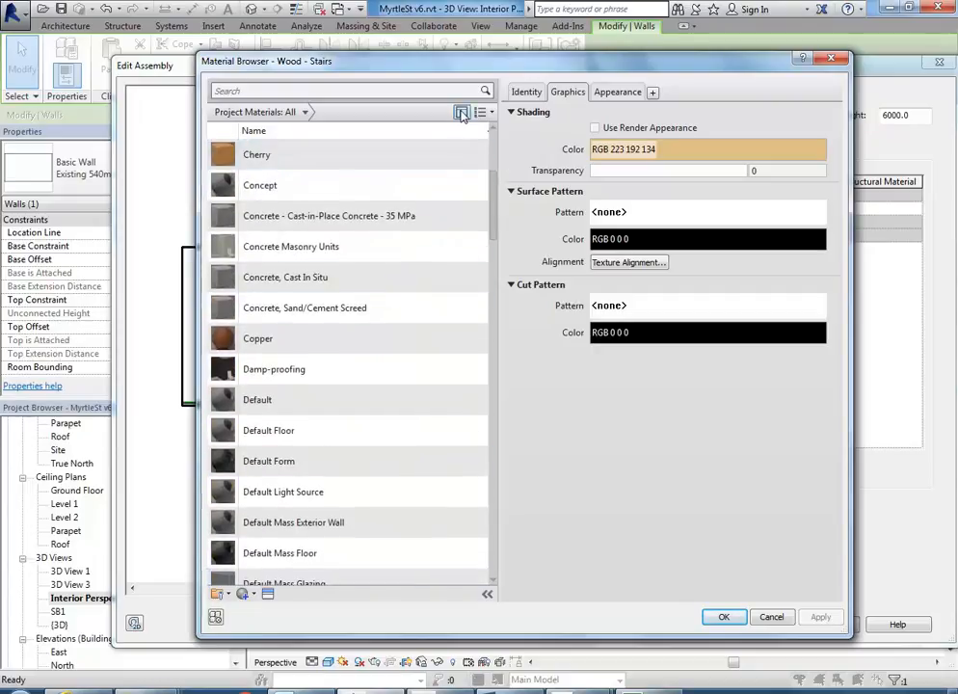
# Step: Show the library pane in the Material Browser and expand the Autodesk Materials and AEC Materials libraries to their categories
pyautogui.click(462, 114)
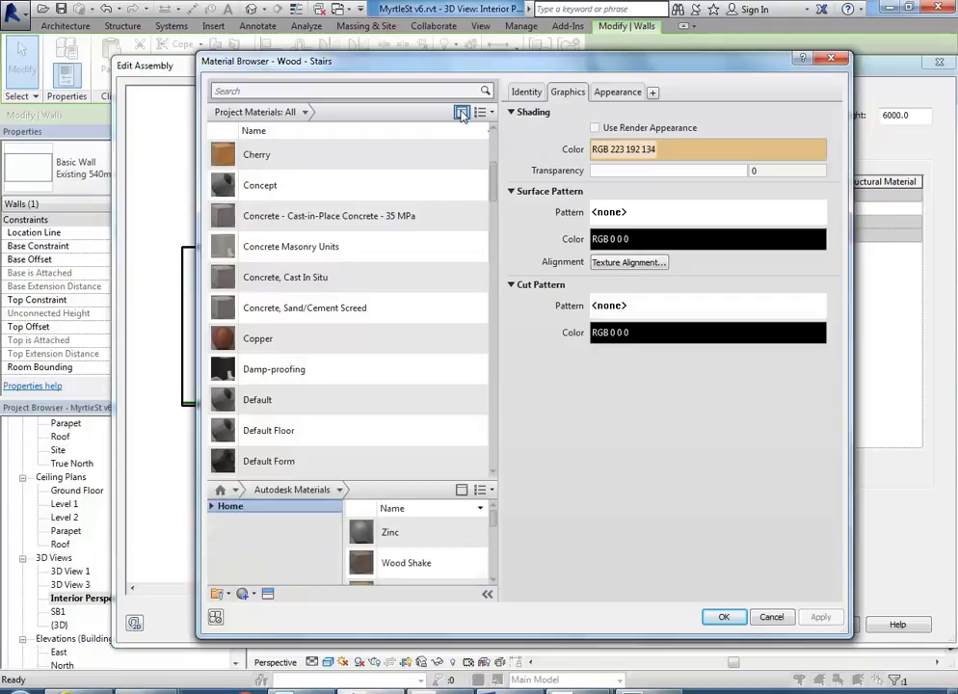
pyautogui.click(462, 113)
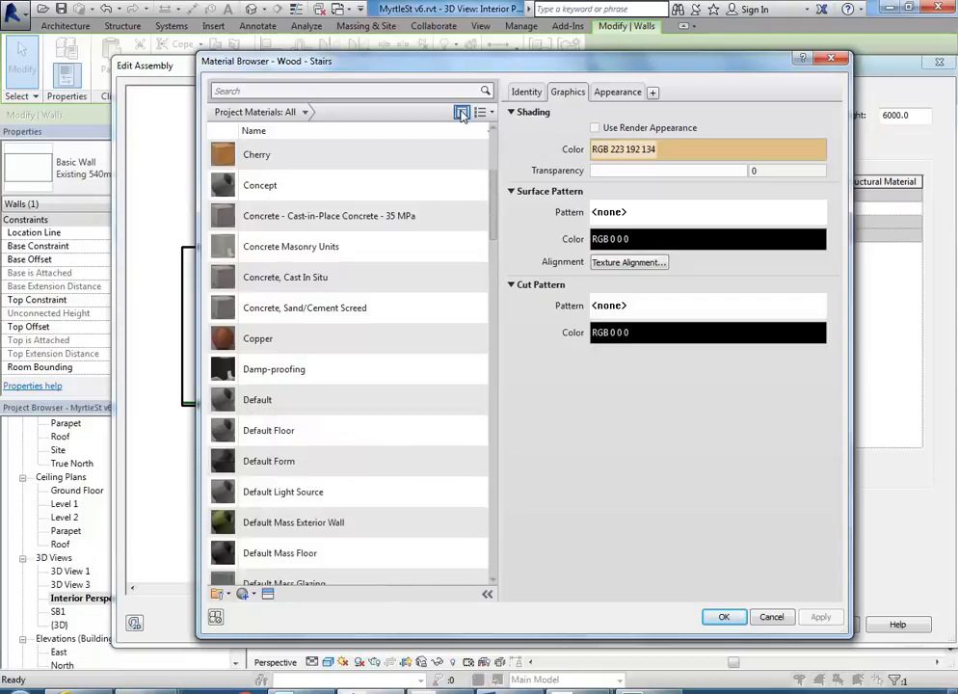
pyautogui.click(462, 114)
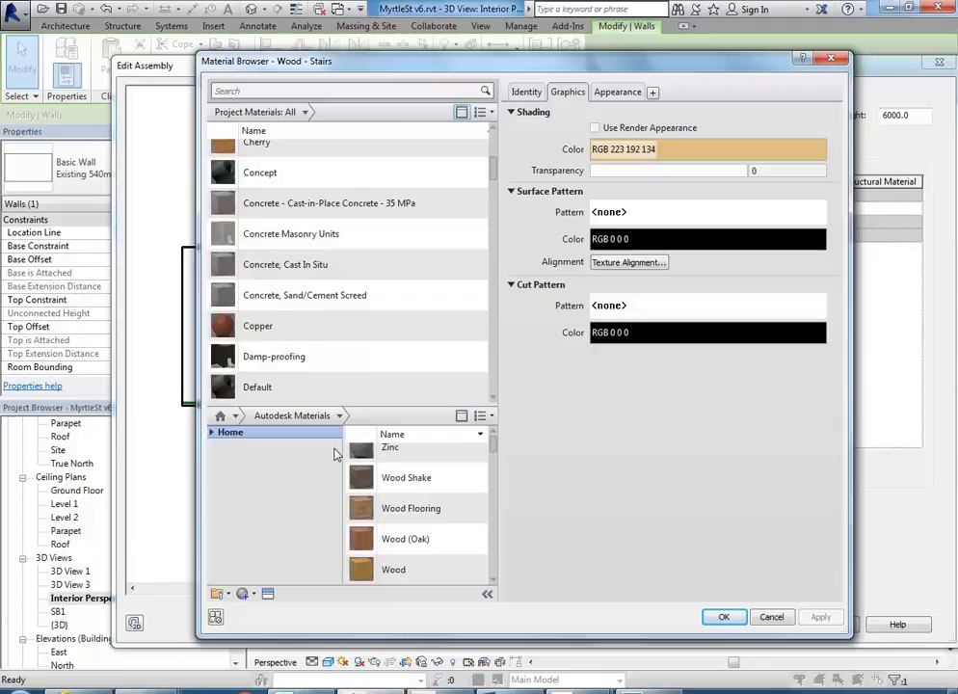
pyautogui.click(212, 434)
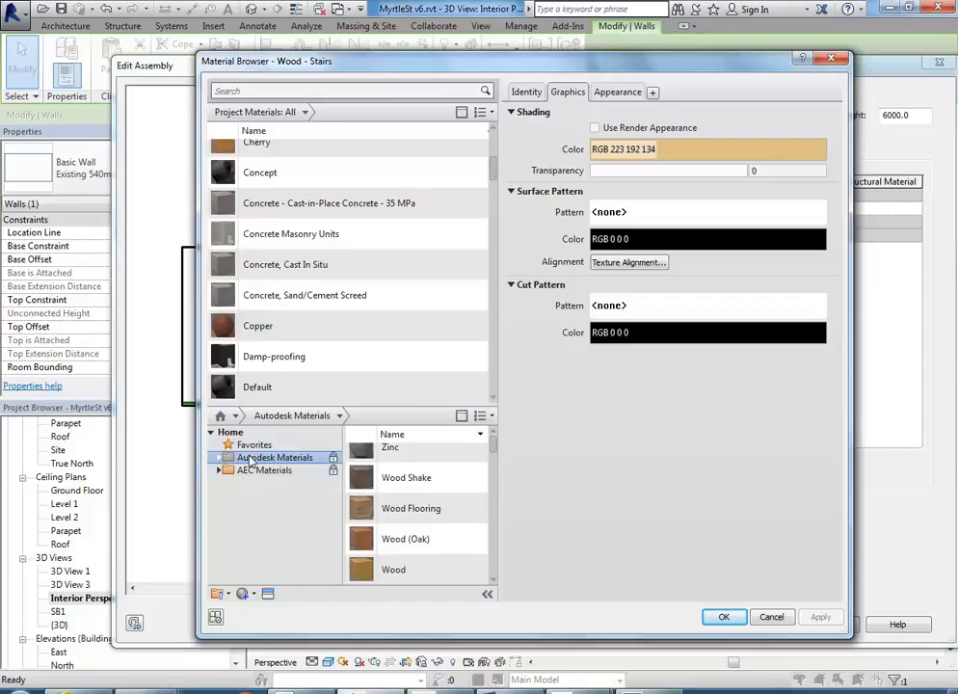
pyautogui.click(219, 459)
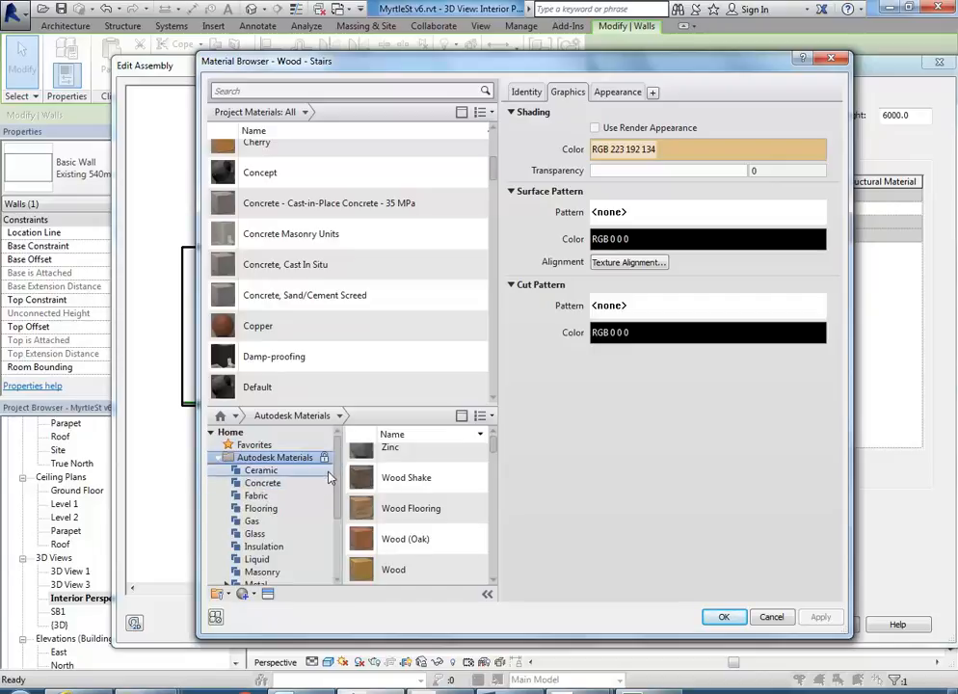
pyautogui.moveTo(328, 478); pyautogui.dragTo(344, 542)
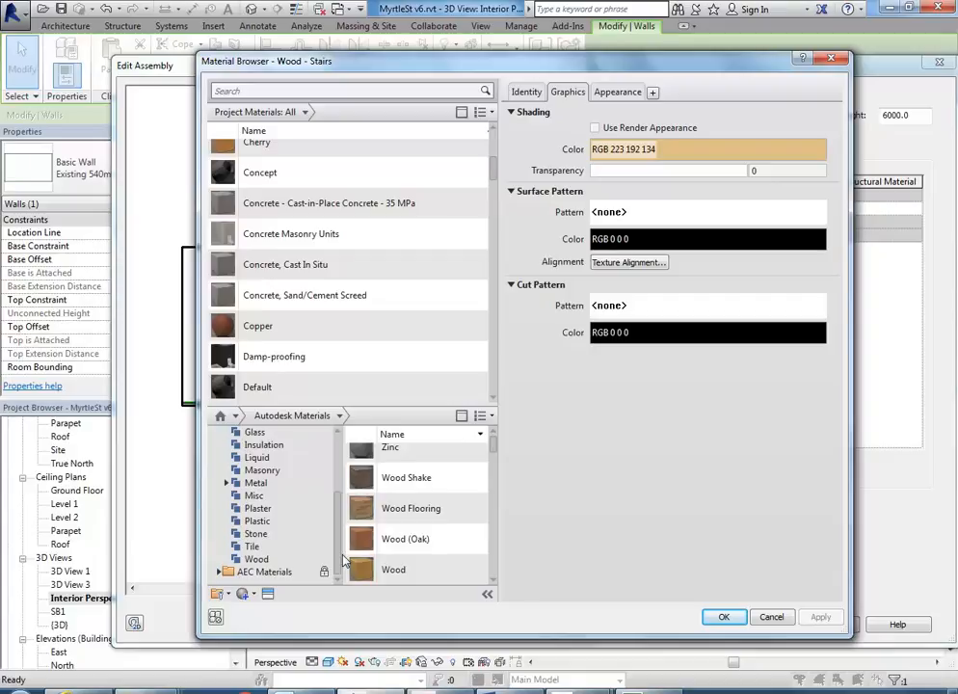
pyautogui.click(262, 571)
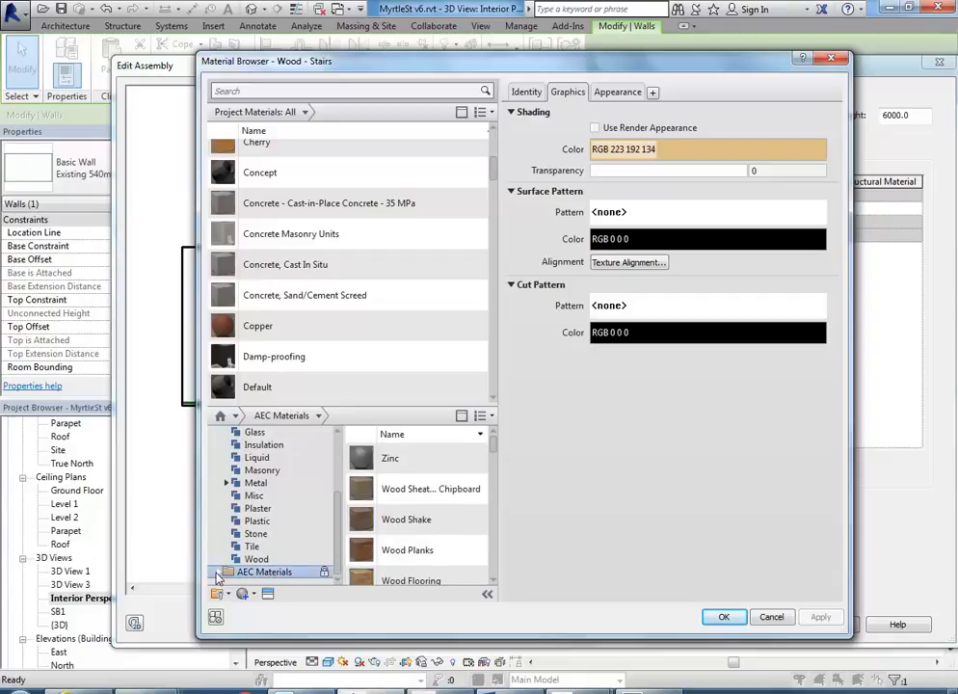
pyautogui.moveTo(332, 519); pyautogui.dragTo(337, 574)
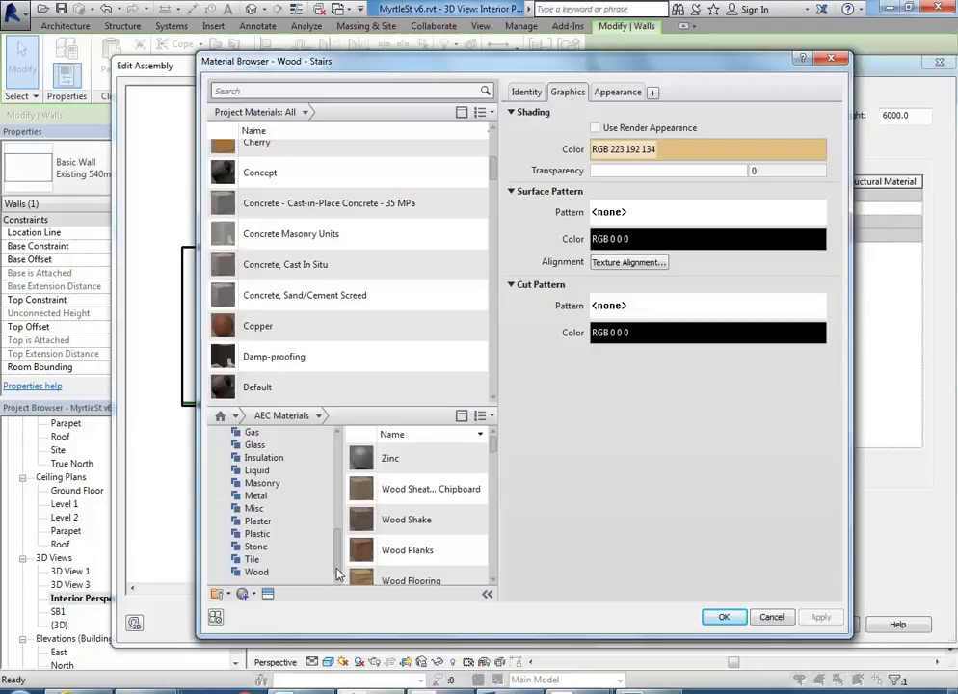
# Step: Sort the Misc category of AEC Materials by name in ascending order and add its Paint material to the project materials
pyautogui.click(256, 508)
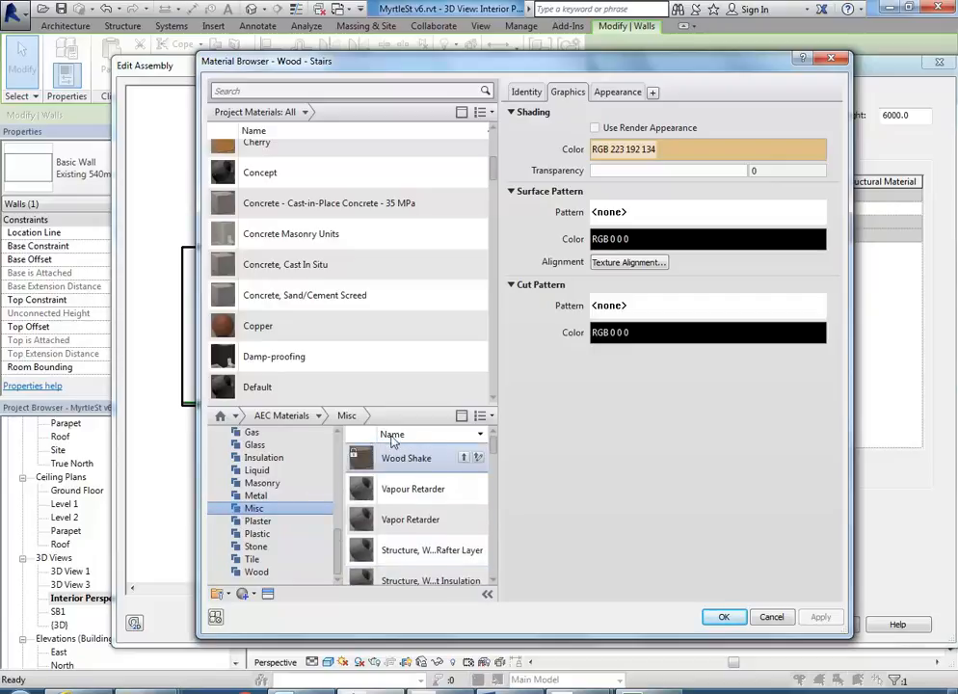
pyautogui.click(392, 436)
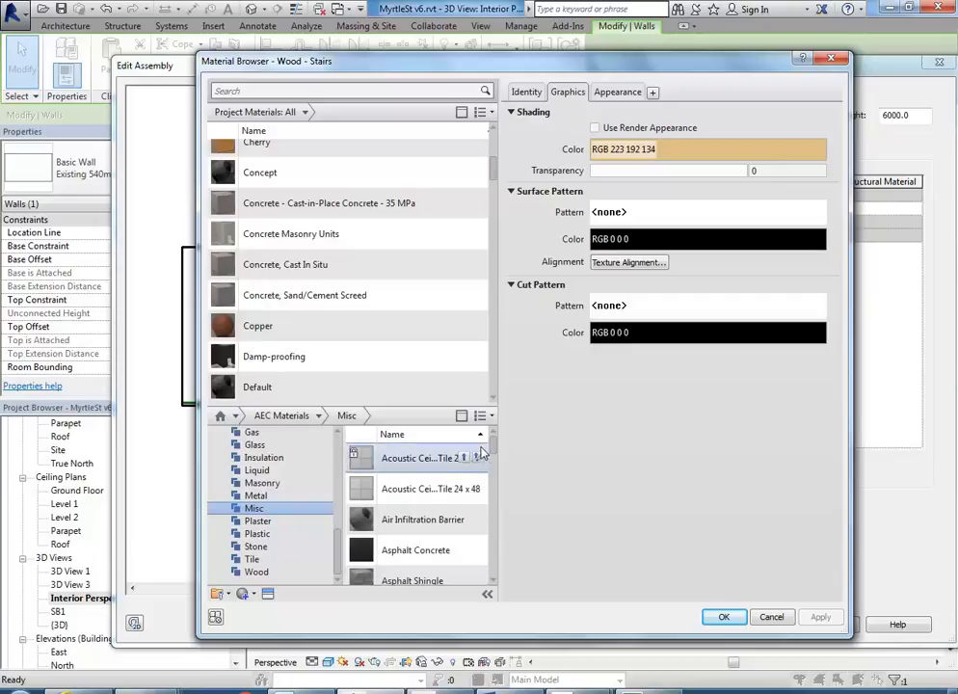
pyautogui.moveTo(492, 446)
pyautogui.mouseDown()
pyautogui.moveTo(497, 508)
pyautogui.moveTo(497, 498)
pyautogui.mouseUp()
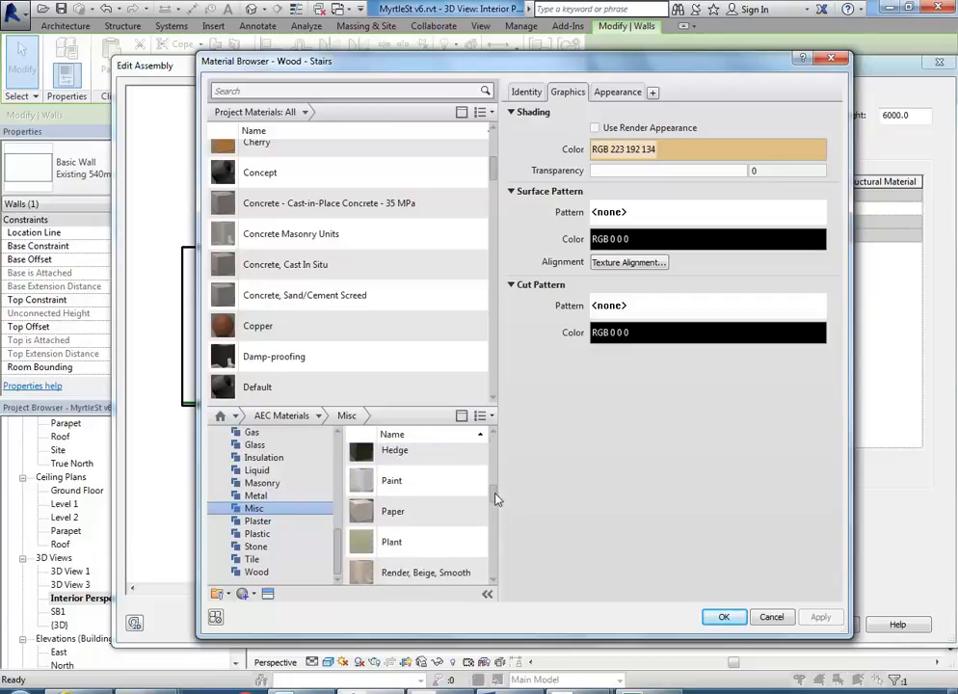
pyautogui.moveTo(393, 490)
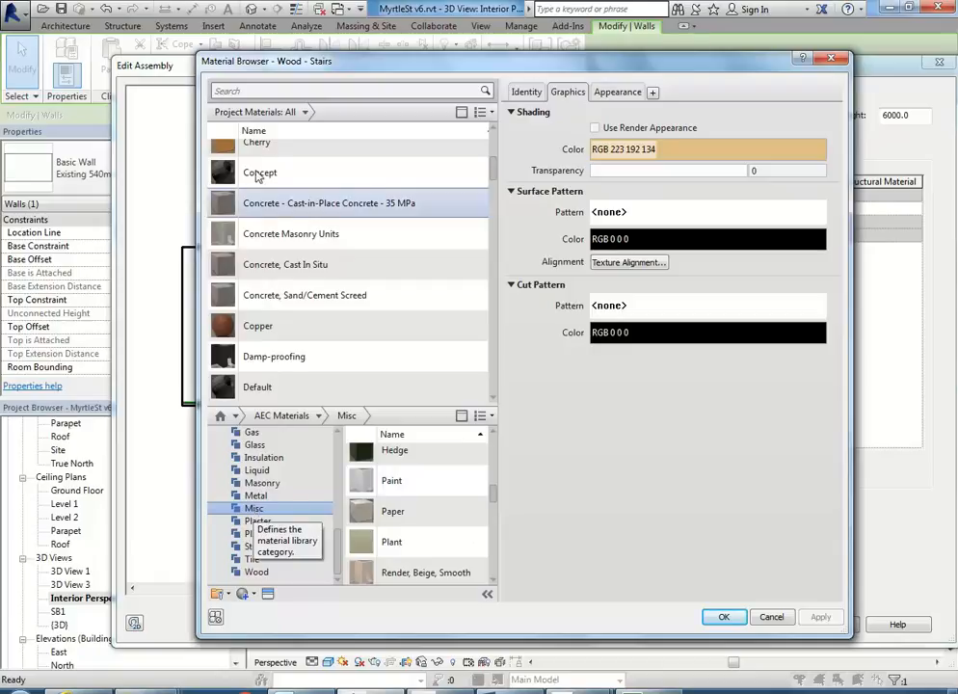
pyautogui.scroll(1, 255, 157)
pyautogui.scroll(-1, 318, 289)
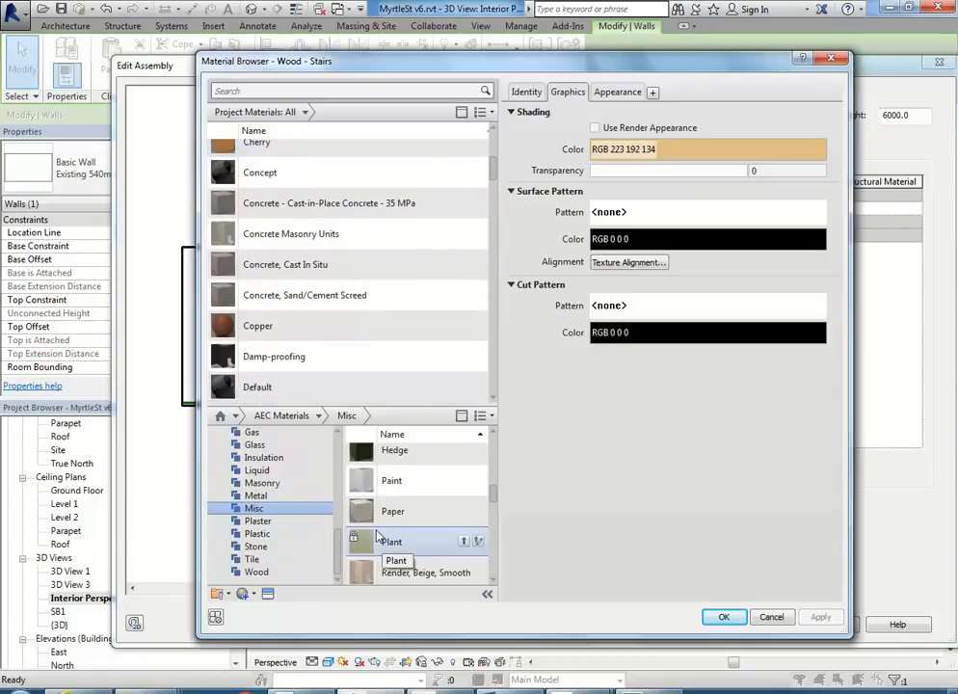
pyautogui.moveTo(444, 484)
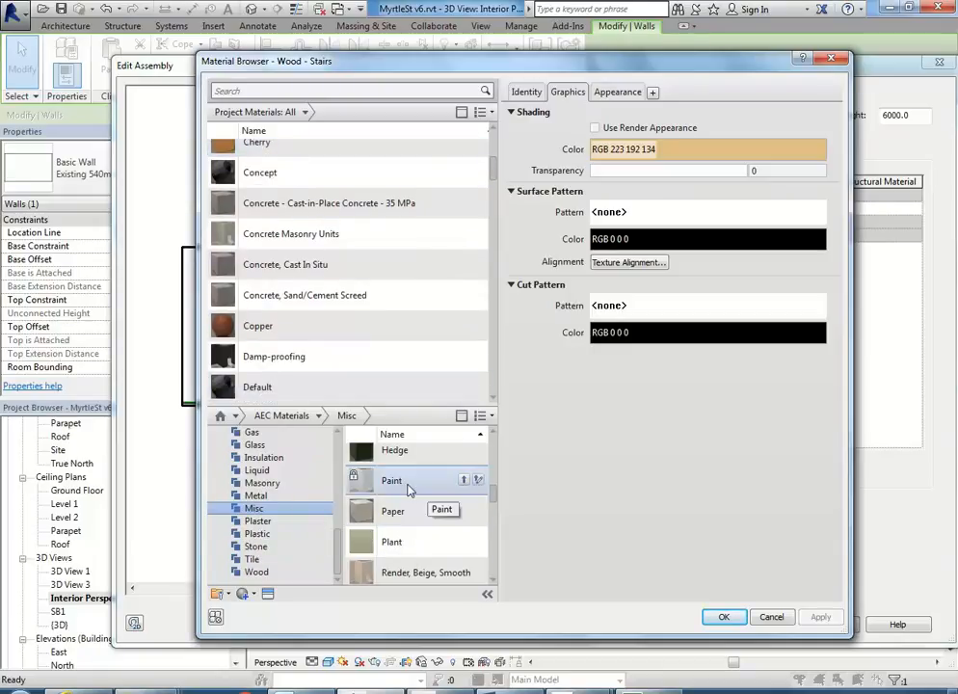
pyautogui.click(464, 481)
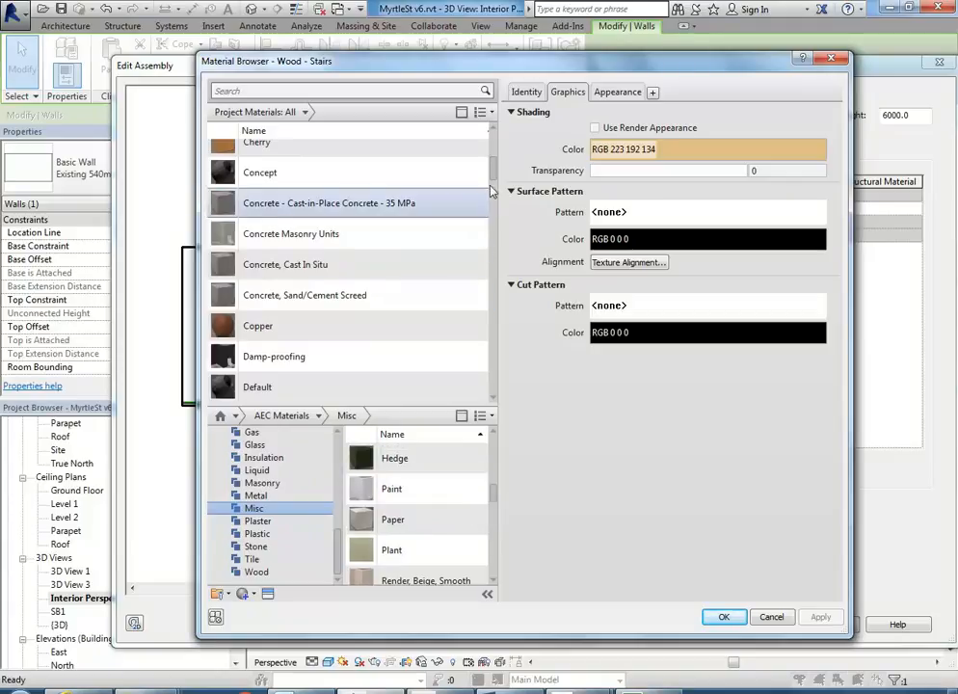
# Step: Hide the library pane, duplicate the Paint project material and name the copy Paint Red
pyautogui.moveTo(494, 173); pyautogui.dragTo(499, 299)
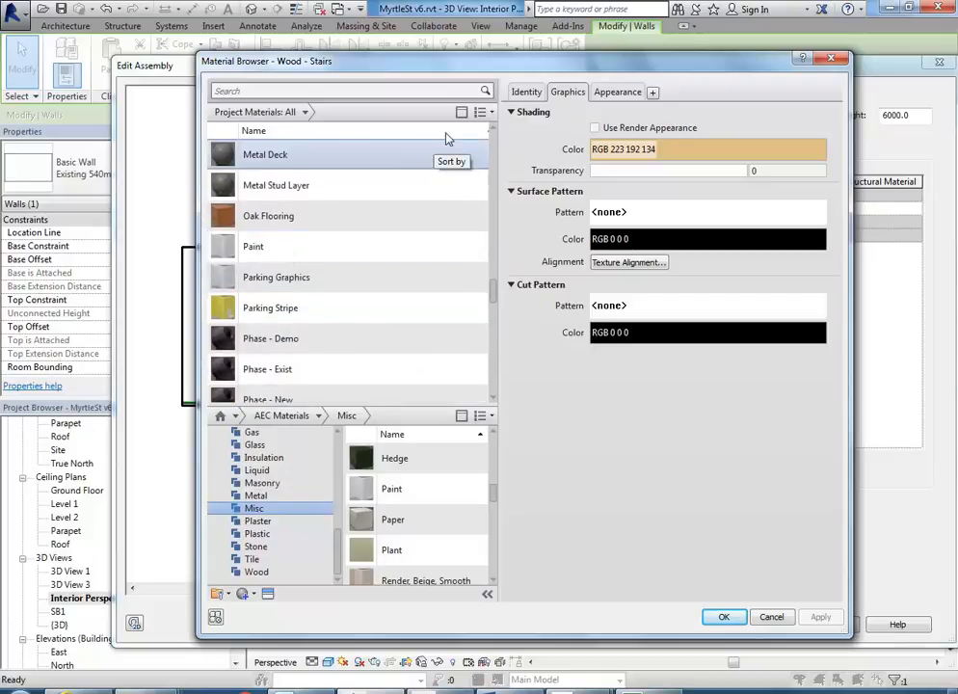
pyautogui.click(460, 111)
pyautogui.click(259, 248)
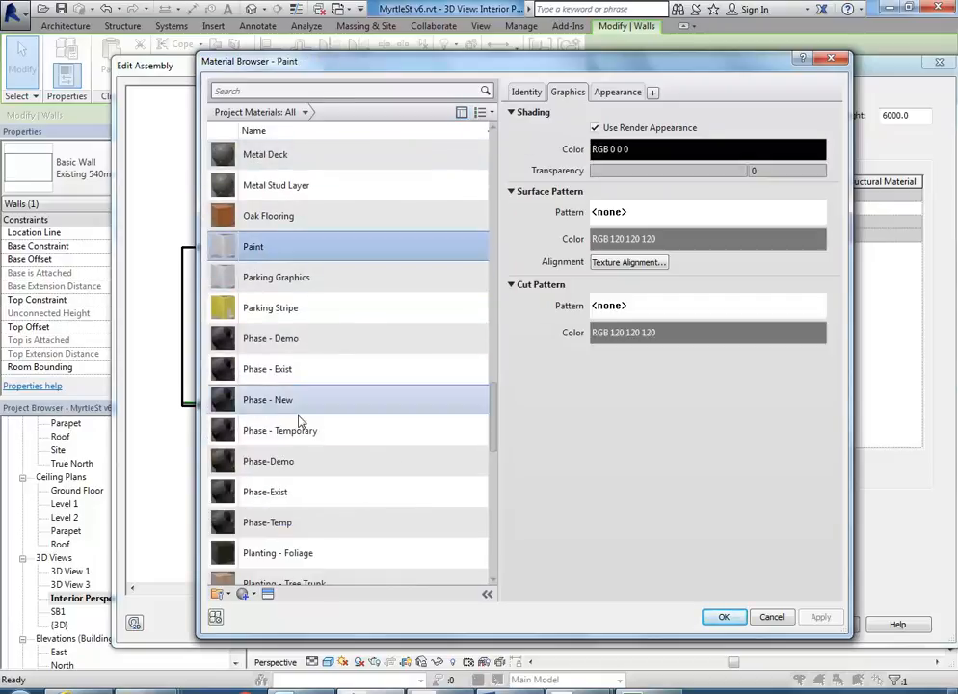
pyautogui.rightClick(234, 249)
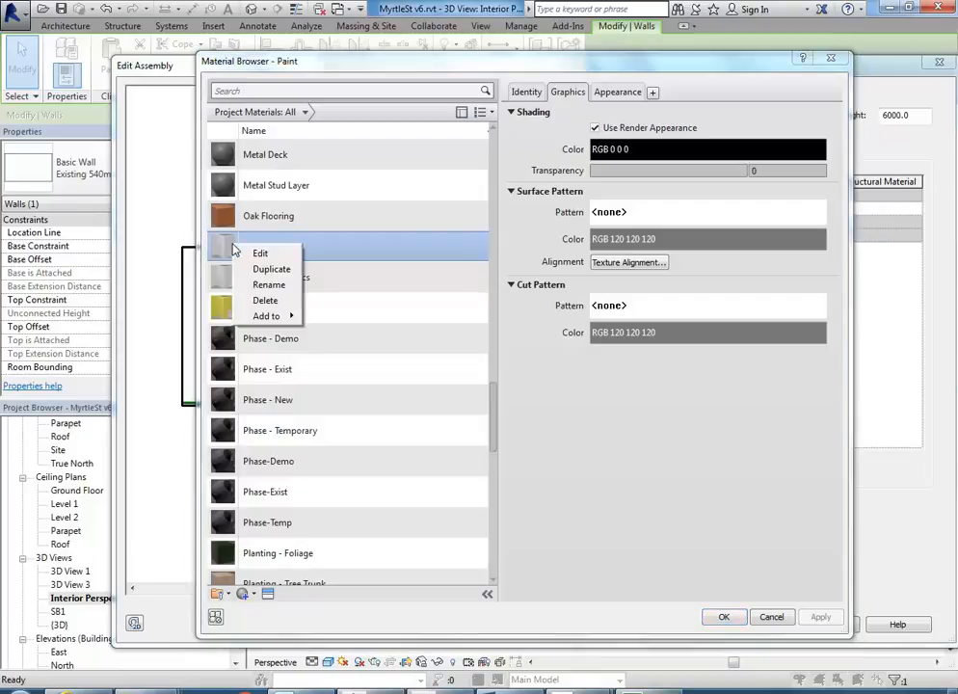
pyautogui.click(257, 271)
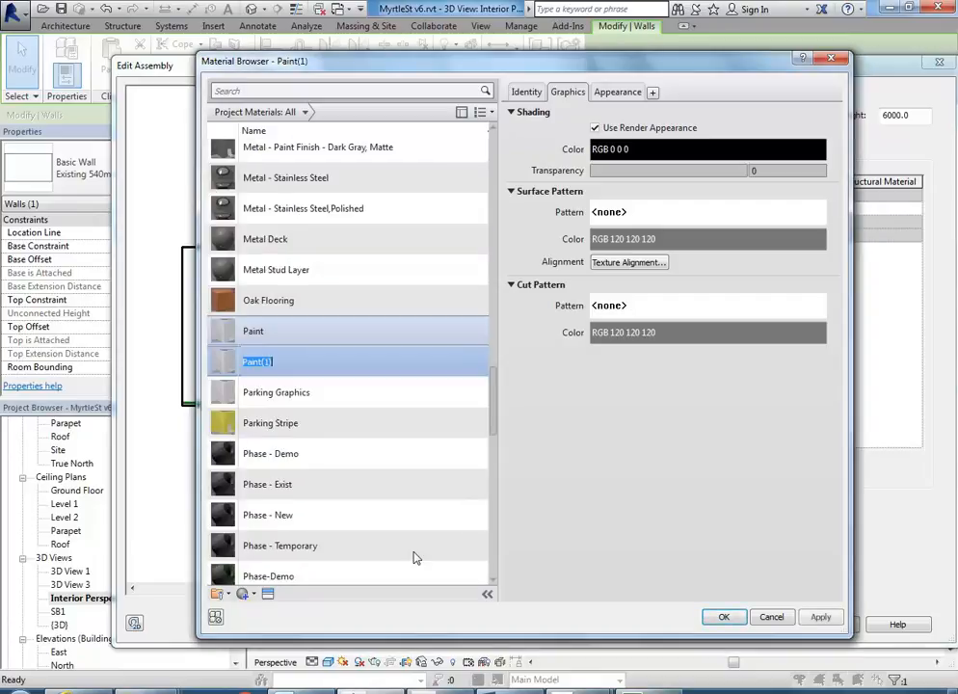
pyautogui.moveTo(259, 365); pyautogui.dragTo(299, 363)
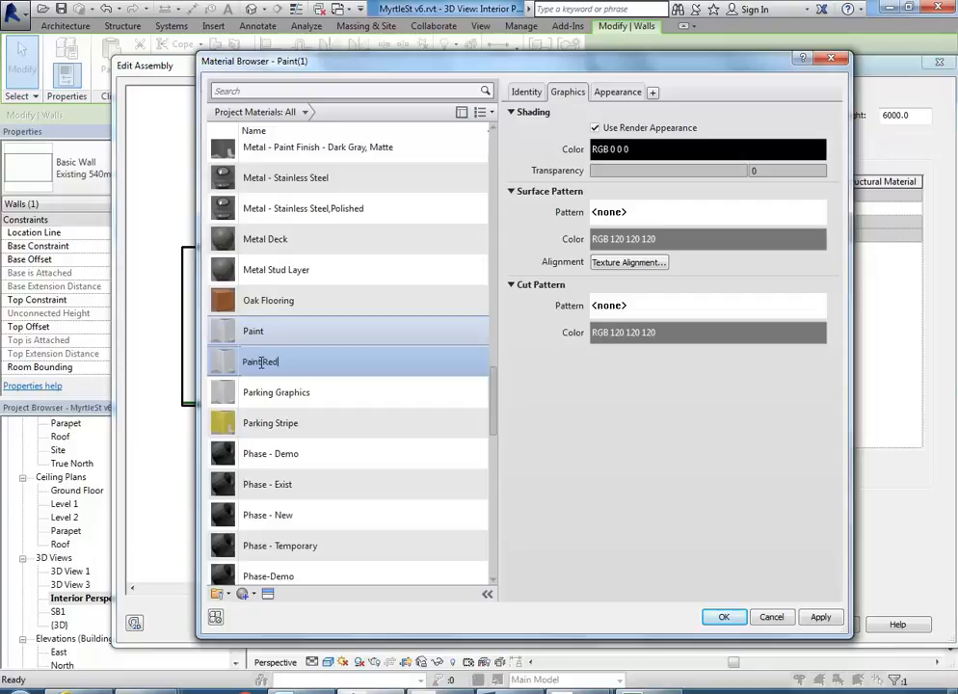
# Step: Compare the appearance of Paint and Paint Red, and duplicate the shared Cool White appearance asset for Paint Red
pyautogui.click(617, 94)
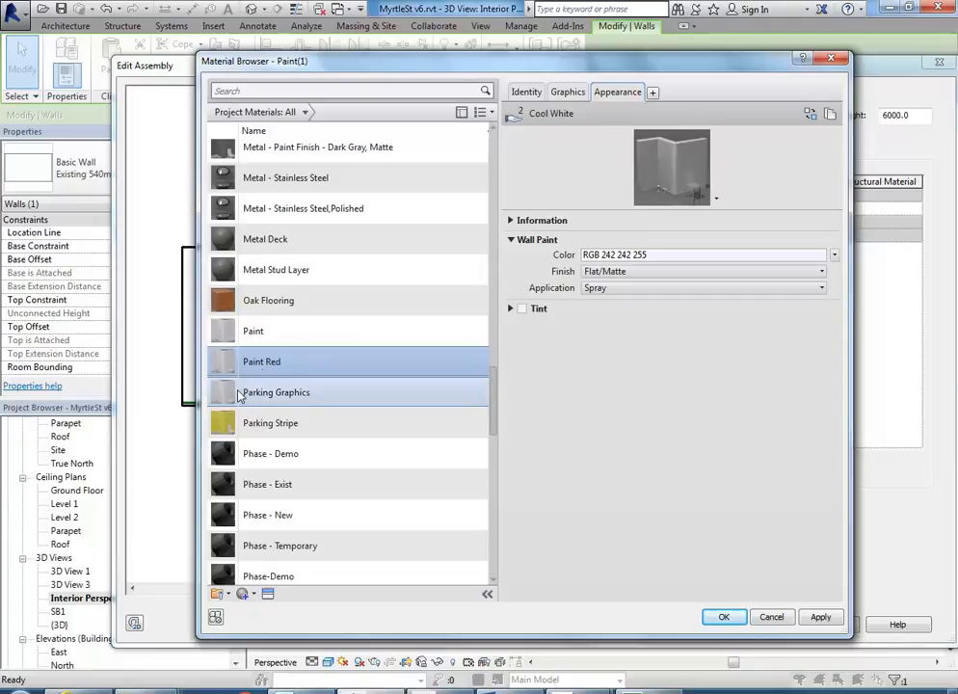
pyautogui.click(254, 331)
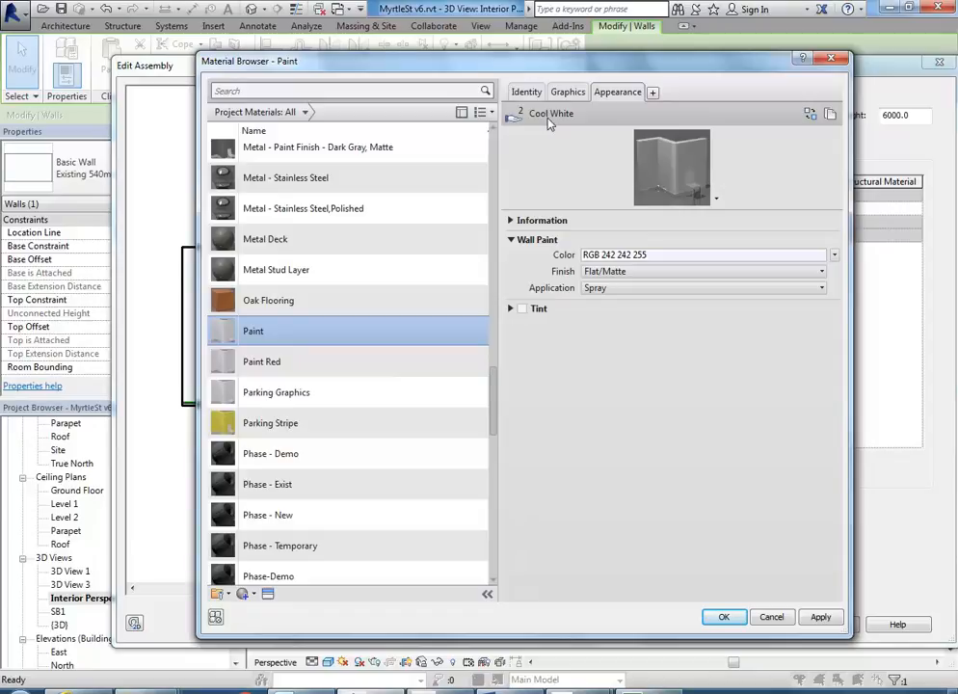
pyautogui.click(263, 369)
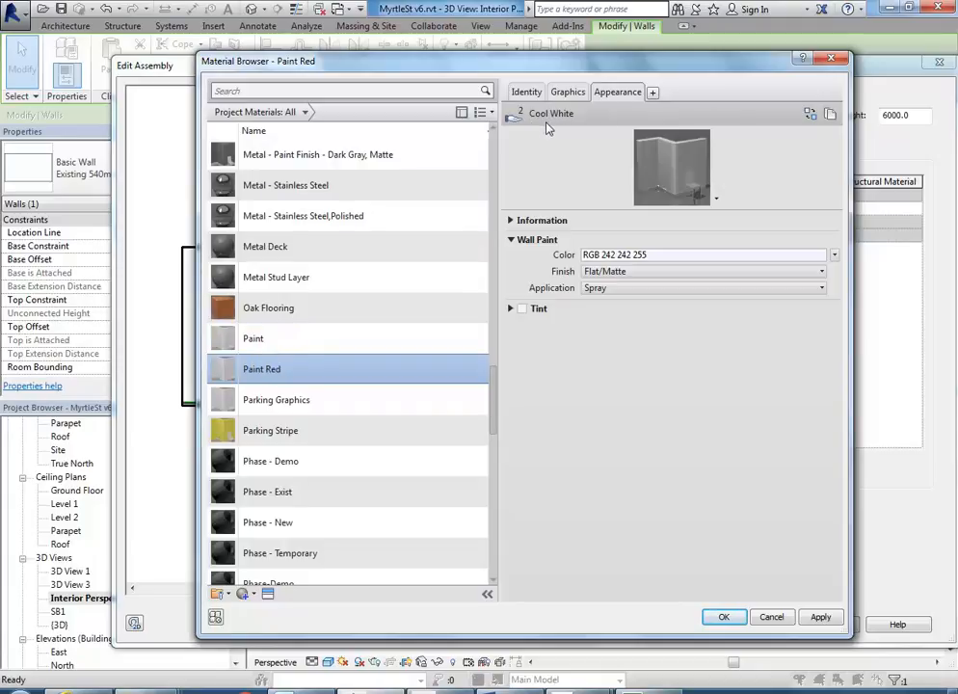
pyautogui.rightClick(613, 92)
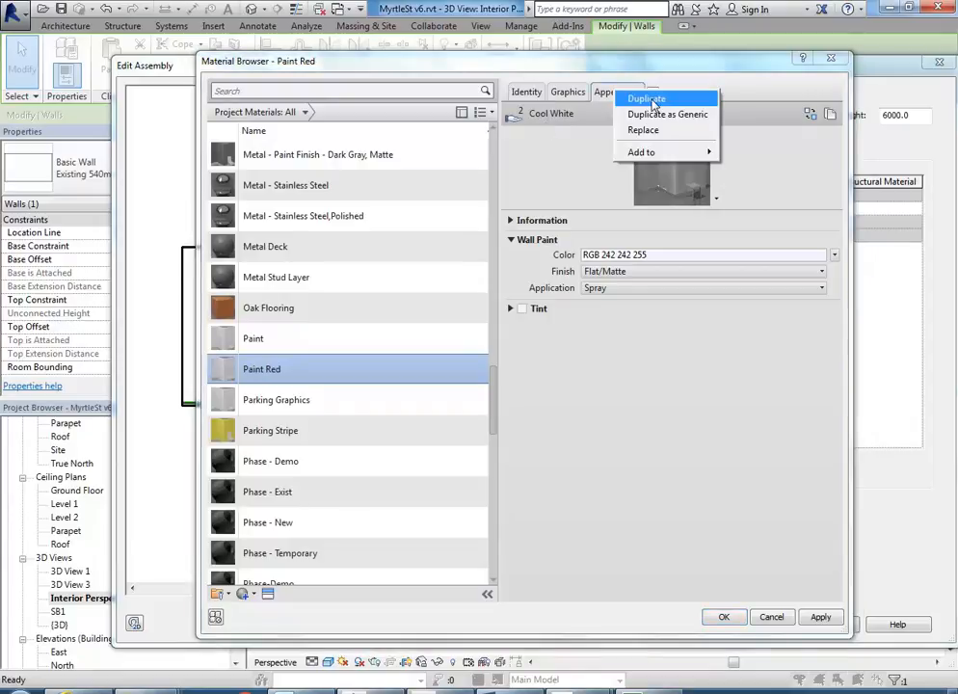
pyautogui.click(651, 101)
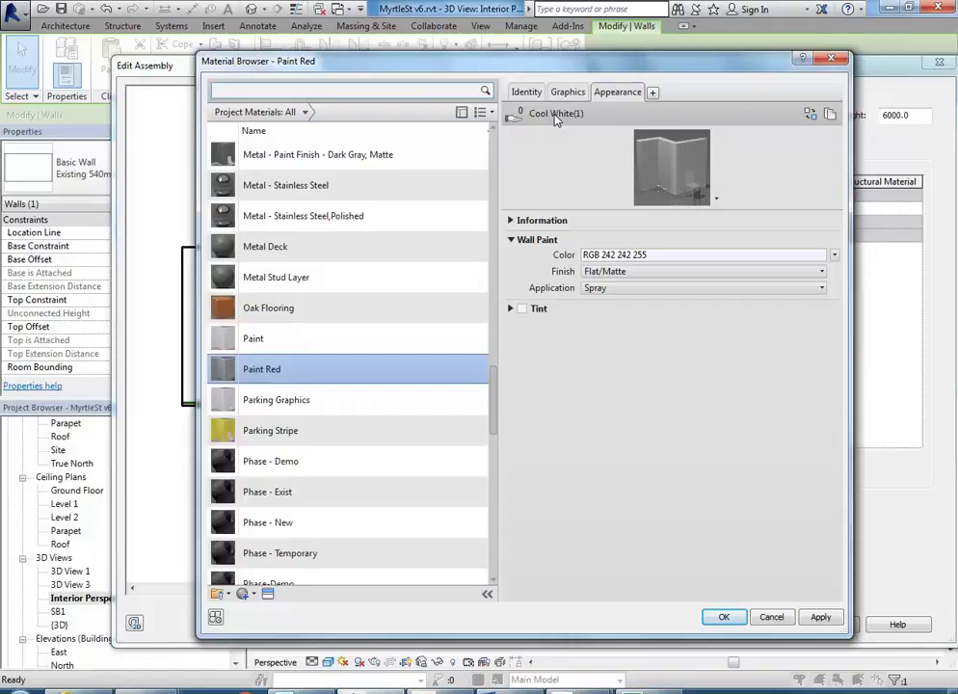
pyautogui.rightClick(623, 93)
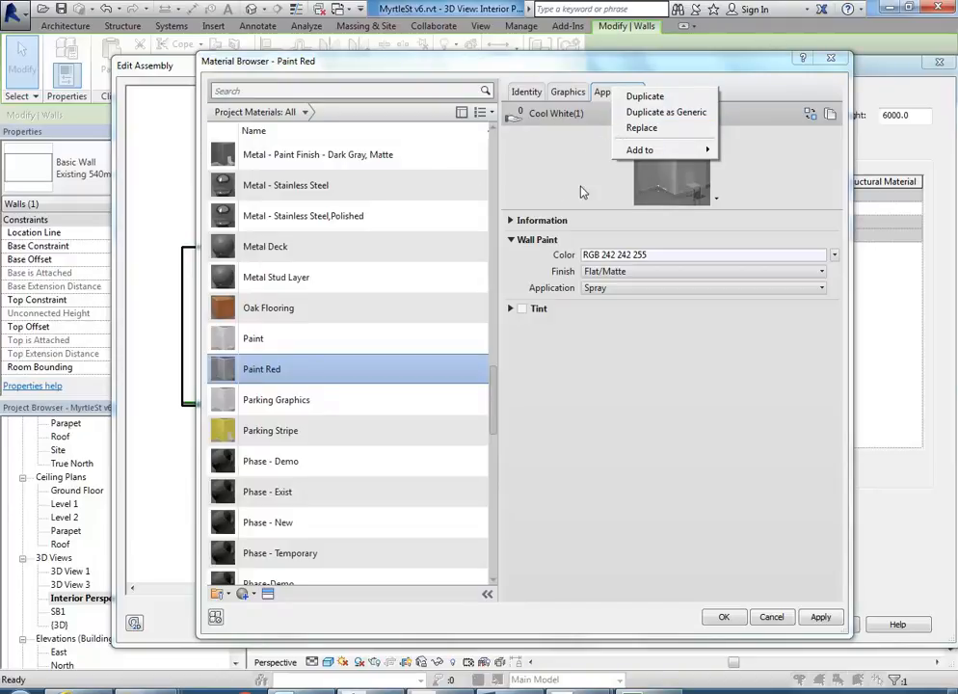
pyautogui.click(600, 94)
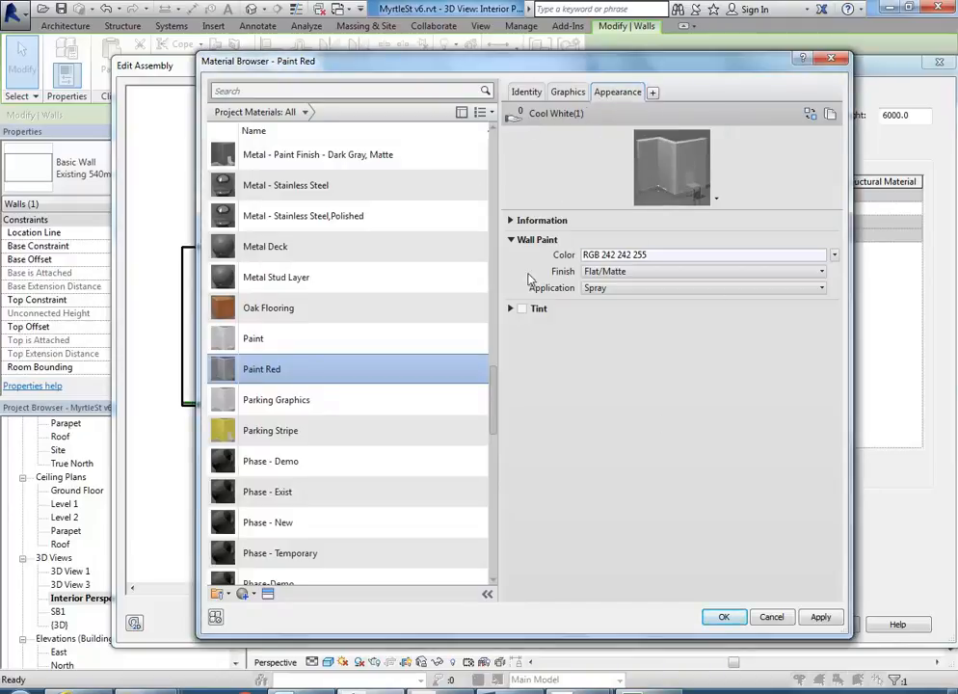
# Step: Expand the information of Paint Red's duplicated appearance asset and rename the asset to Red Paint
pyautogui.moveTo(520, 121)
pyautogui.click(510, 221)
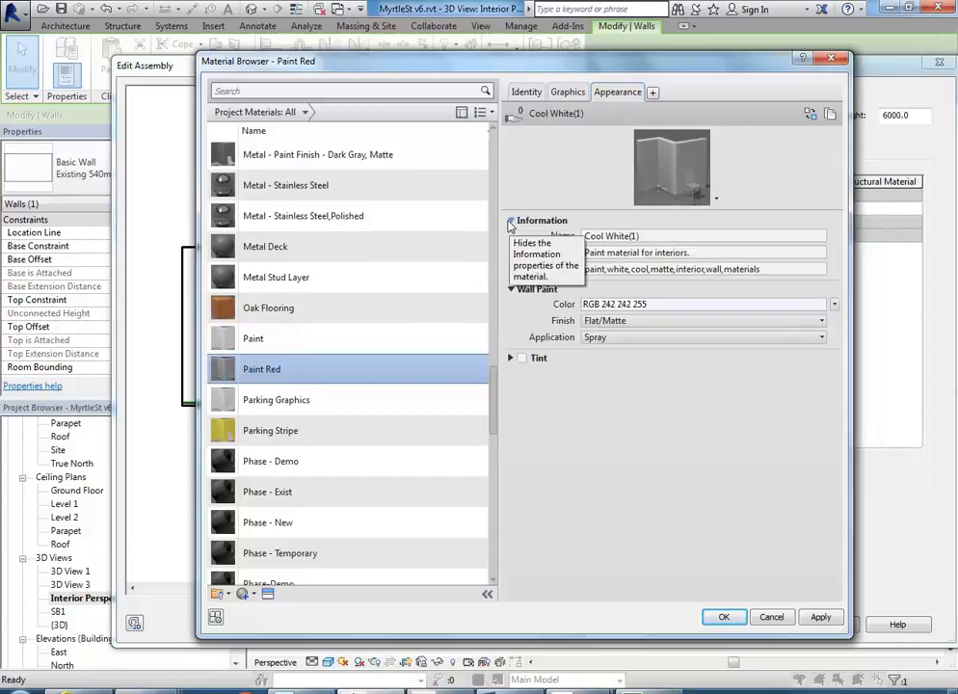
pyautogui.click(648, 240)
pyautogui.moveTo(604, 237); pyautogui.dragTo(570, 238)
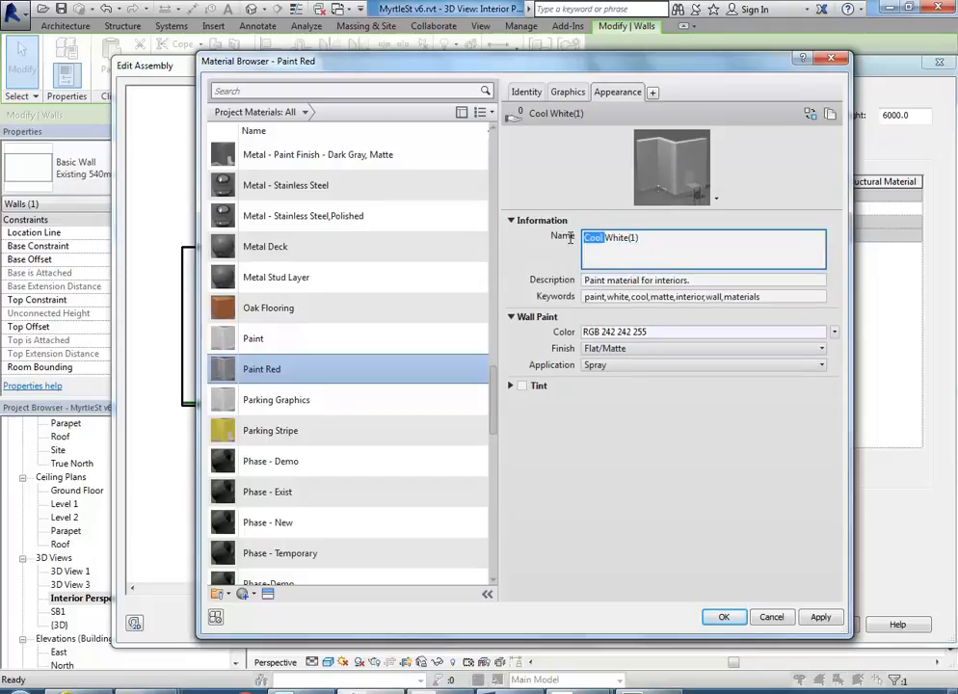
pyautogui.click(656, 240)
pyautogui.moveTo(658, 242); pyautogui.dragTo(526, 241)
pyautogui.write('Red Paint')
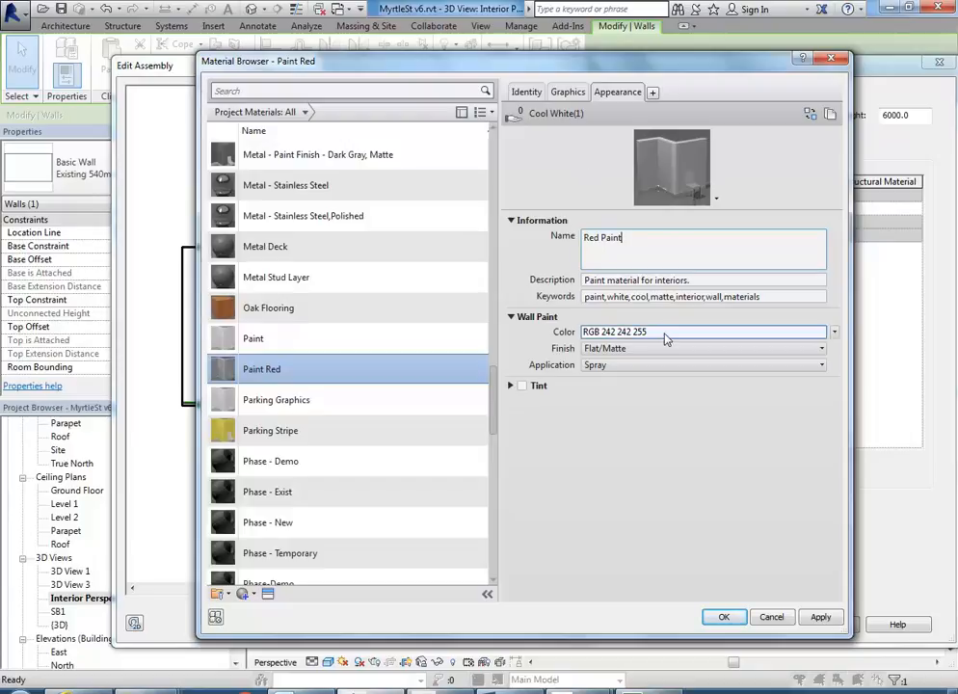
pyautogui.click(511, 223)
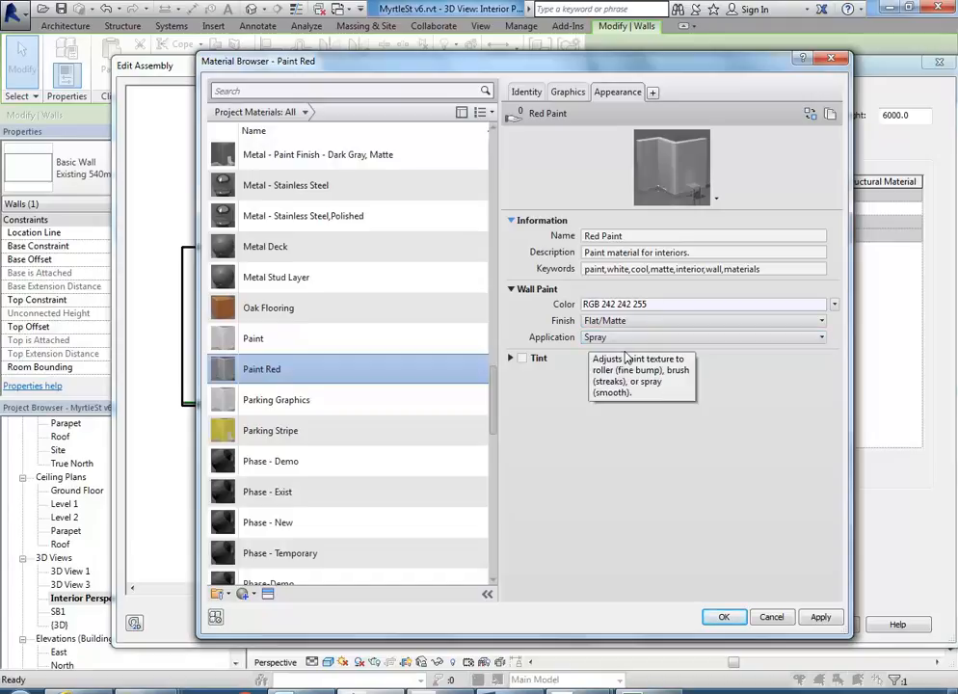
# Step: Compare the appearance properties of the dark gray metal paint, stainless steel and Paint Red materials, and look through the remaining project materials
pyautogui.click(255, 157)
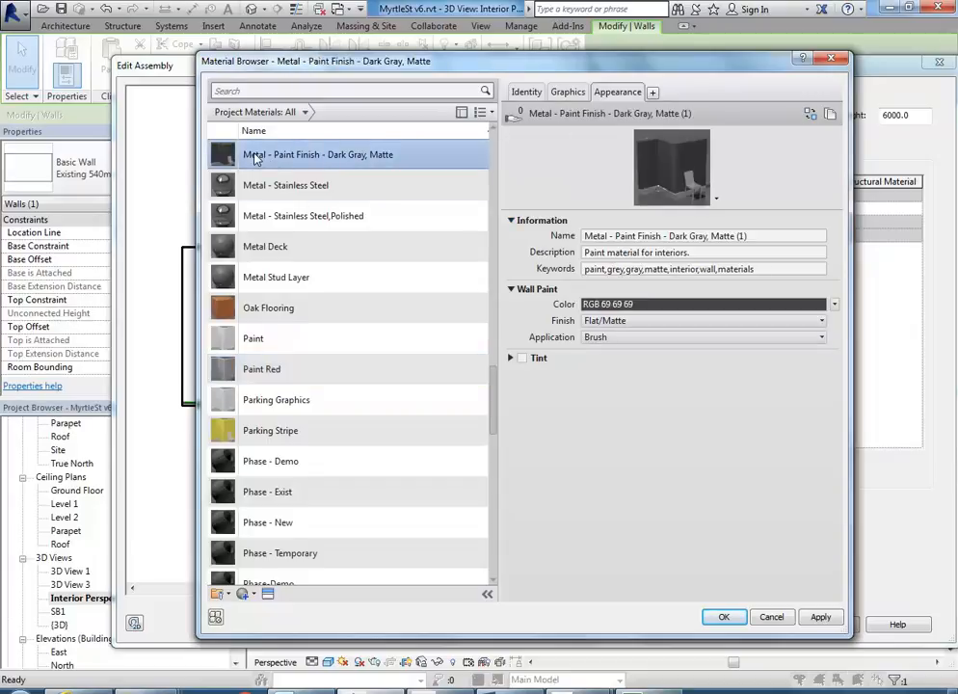
pyautogui.click(248, 186)
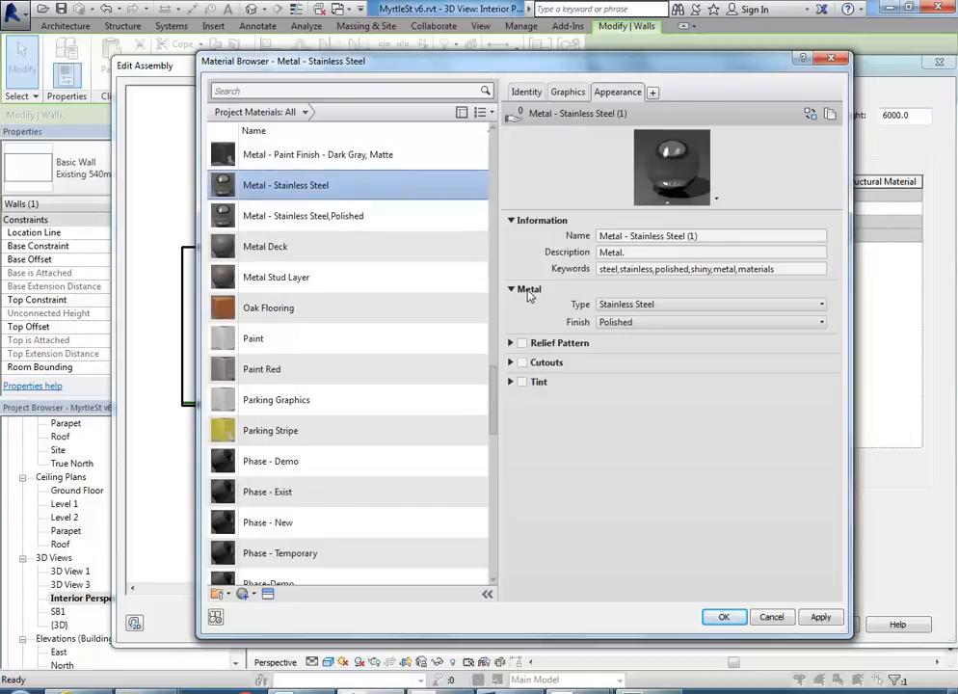
pyautogui.click(266, 376)
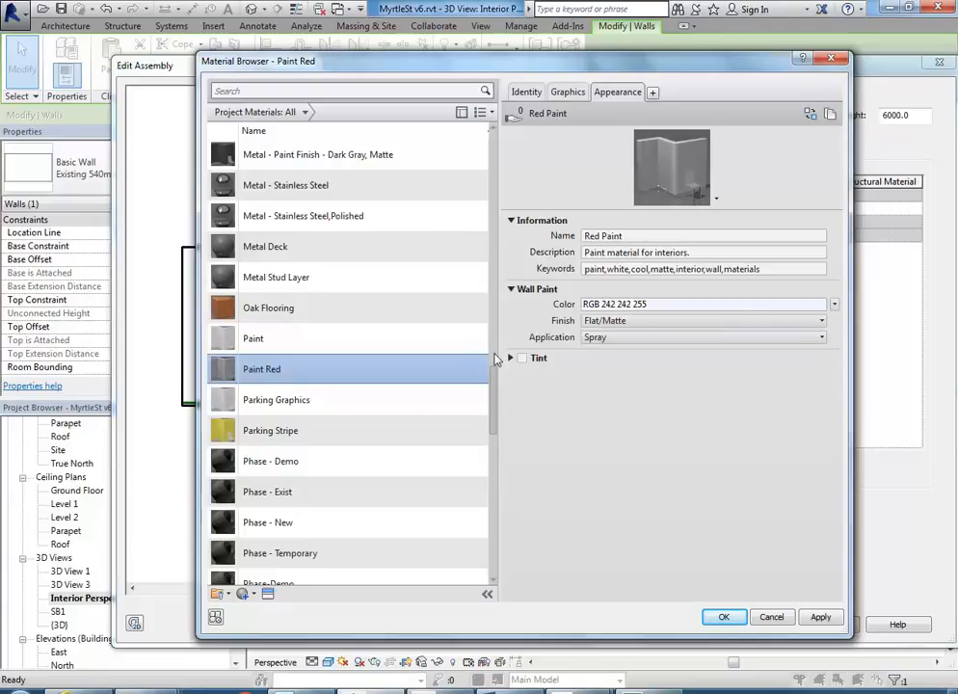
pyautogui.moveTo(495, 380)
pyautogui.mouseDown()
pyautogui.moveTo(495, 537)
pyautogui.moveTo(509, 438)
pyautogui.moveTo(505, 566)
pyautogui.mouseUp()
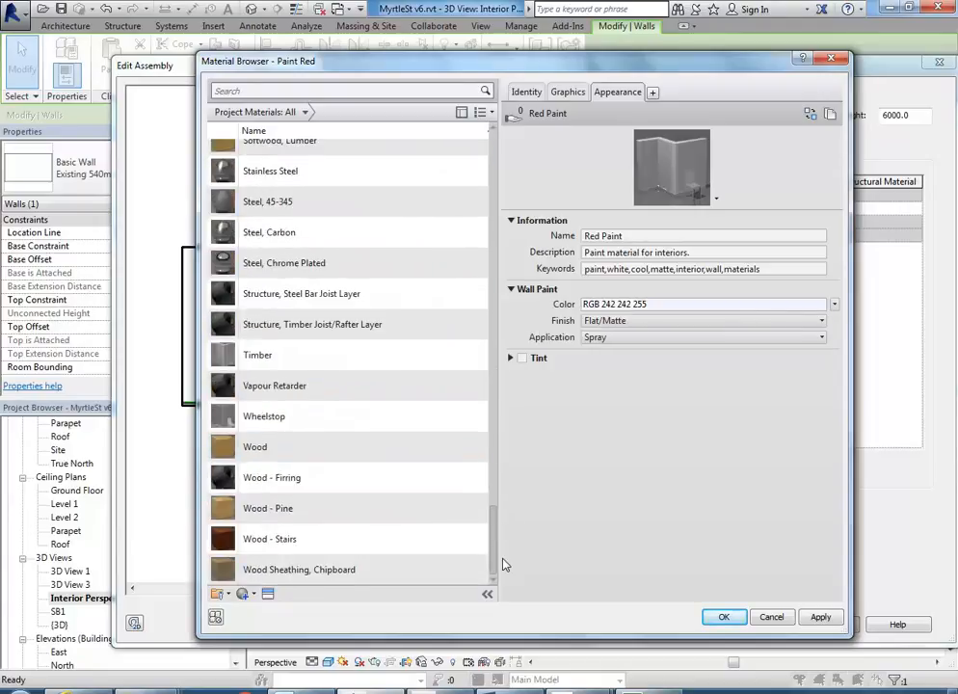
# Step: Examine the wood appearance properties of Wood - Stairs and check the colour and duplication options of Paint Red's appearance asset
pyautogui.click(275, 539)
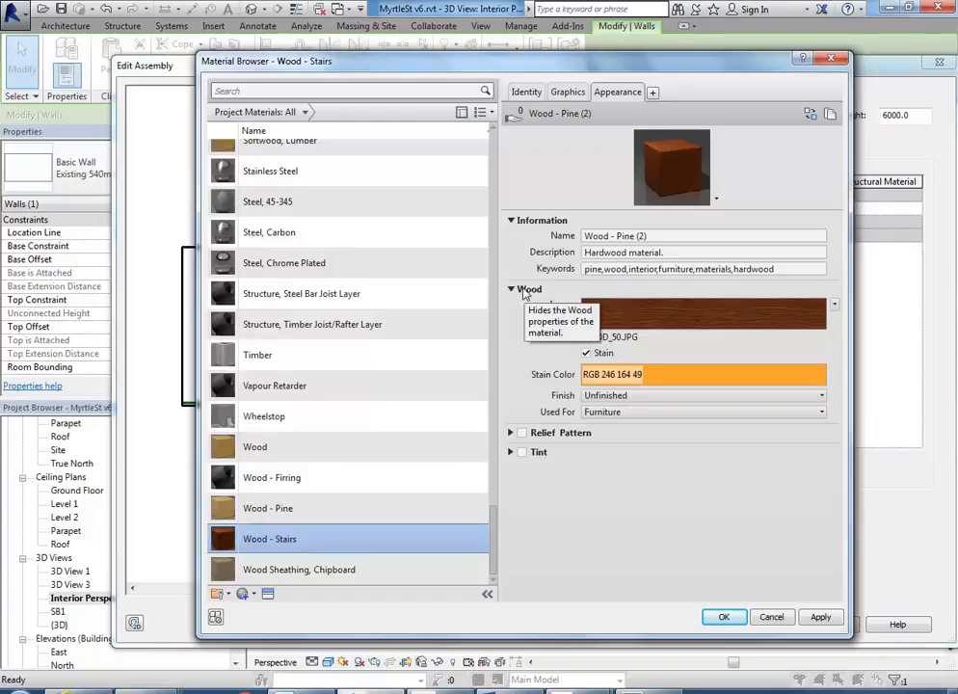
pyautogui.moveTo(653, 332)
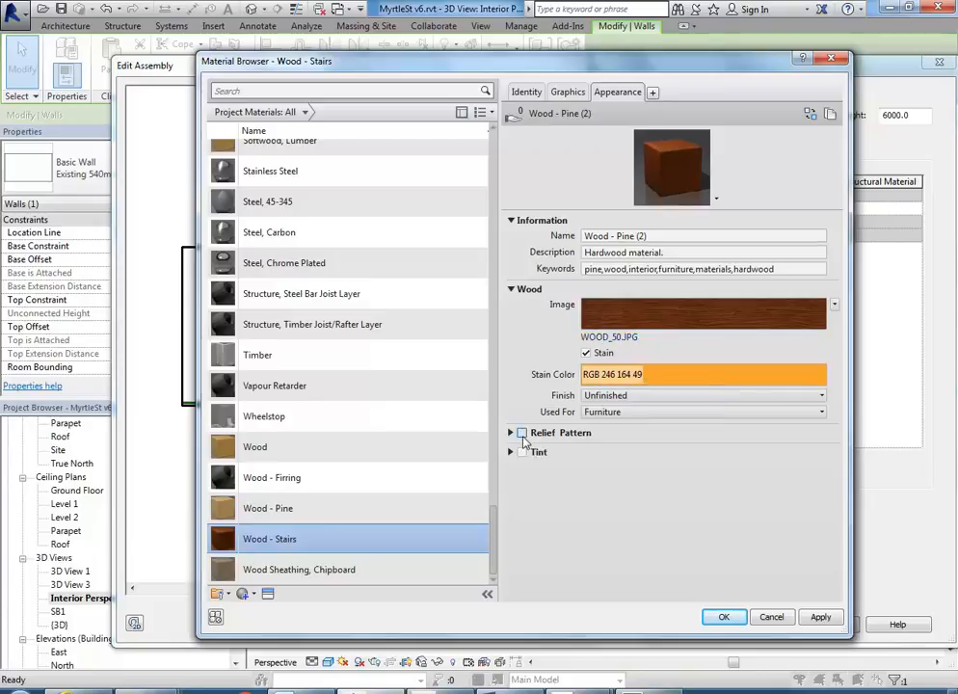
pyautogui.moveTo(492, 545); pyautogui.dragTo(492, 412)
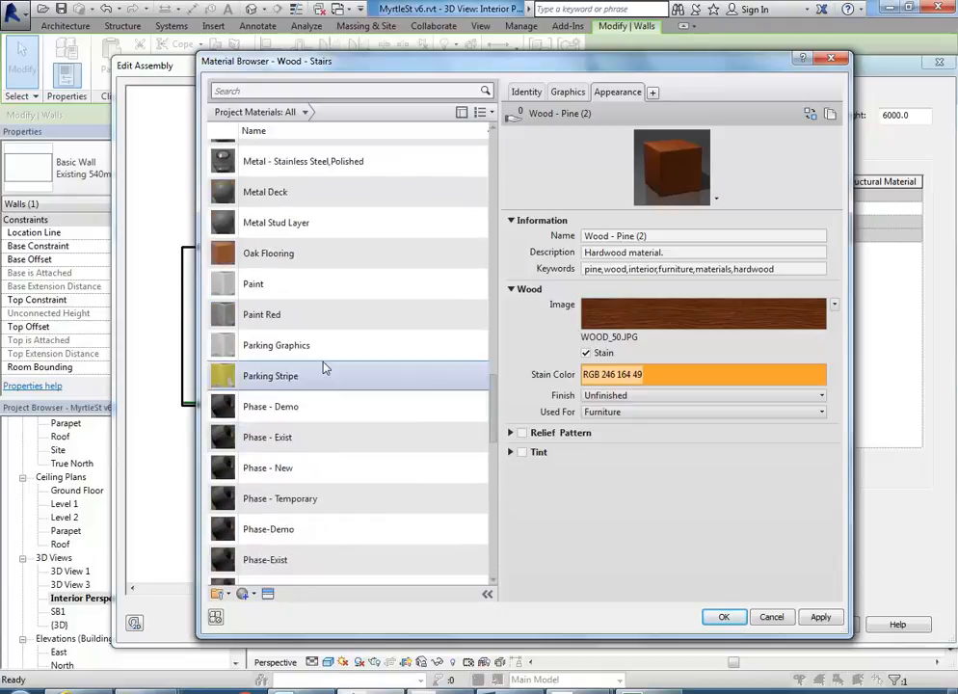
pyautogui.click(274, 324)
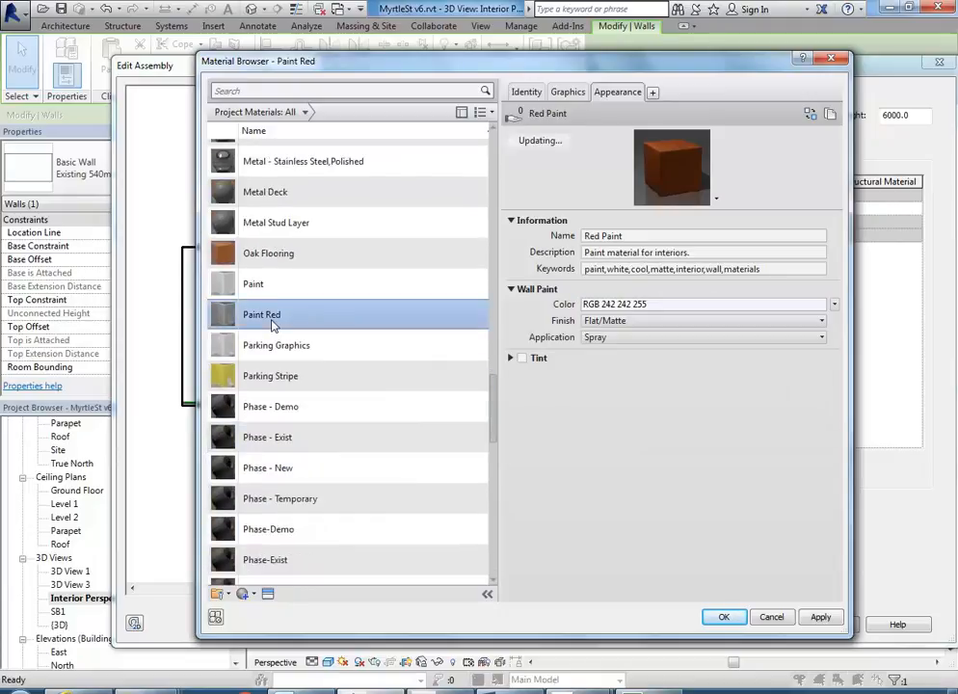
pyautogui.click(835, 305)
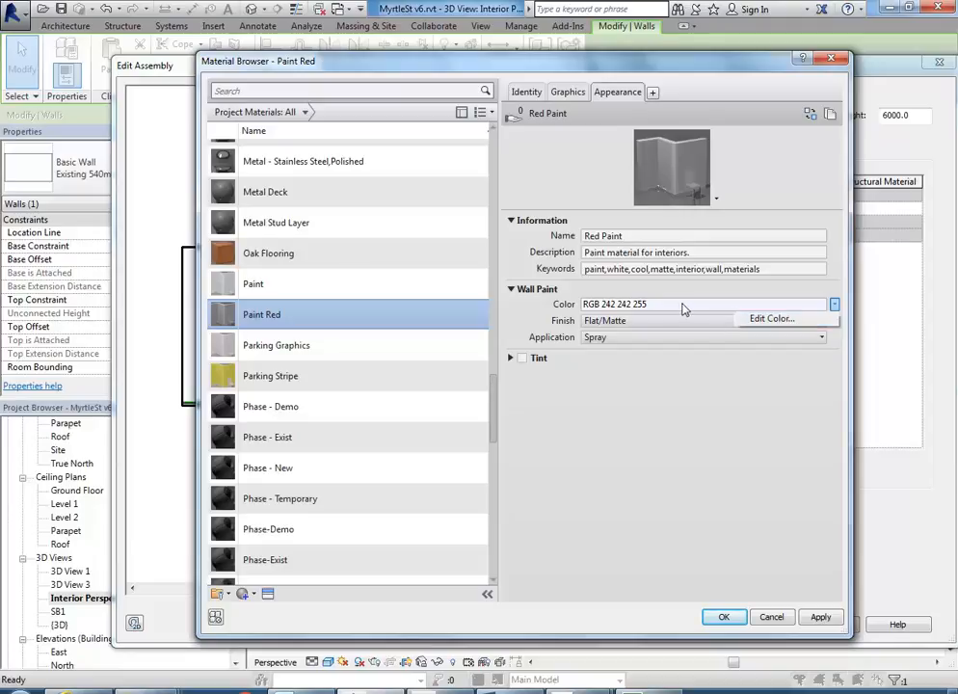
pyautogui.click(675, 306)
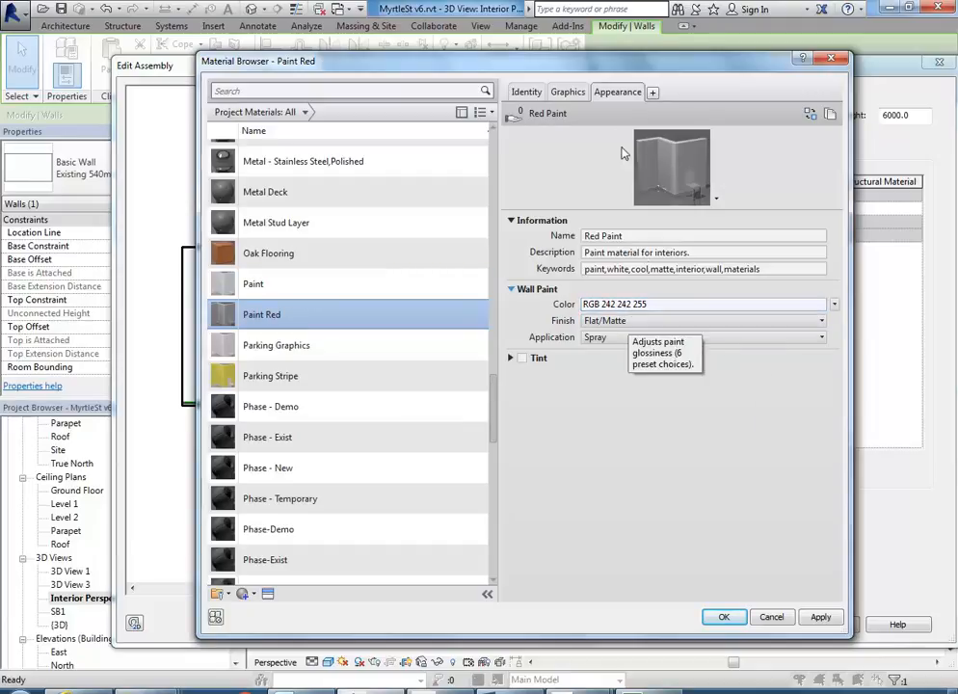
pyautogui.rightClick(609, 100)
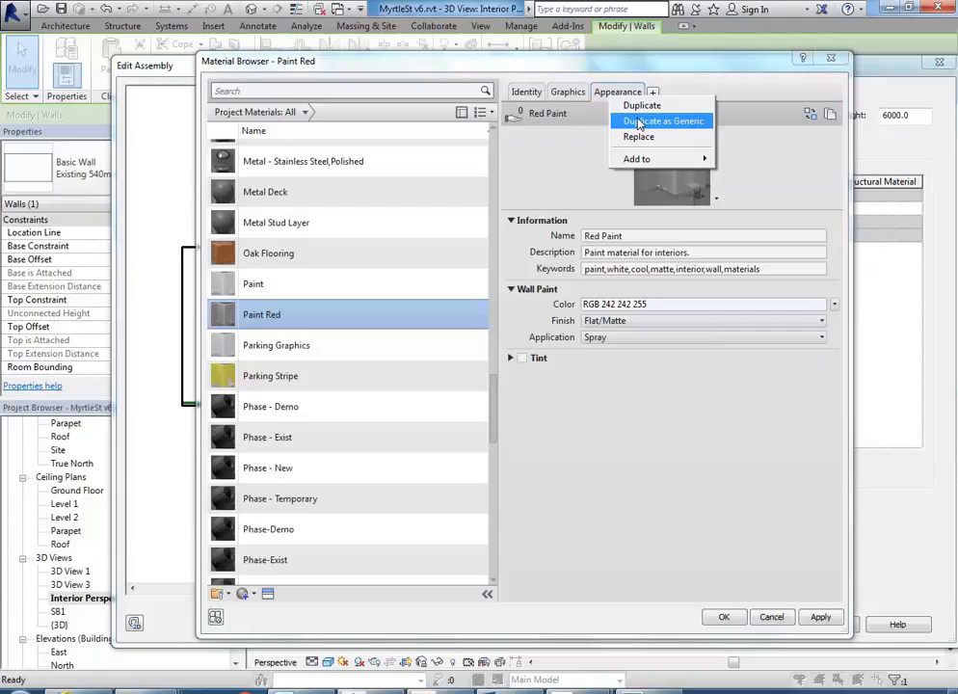
# Step: Compare the appearance properties of the Oak Flooring material with the generic asset of Phase - Temporary
pyautogui.click(268, 256)
pyautogui.click(277, 498)
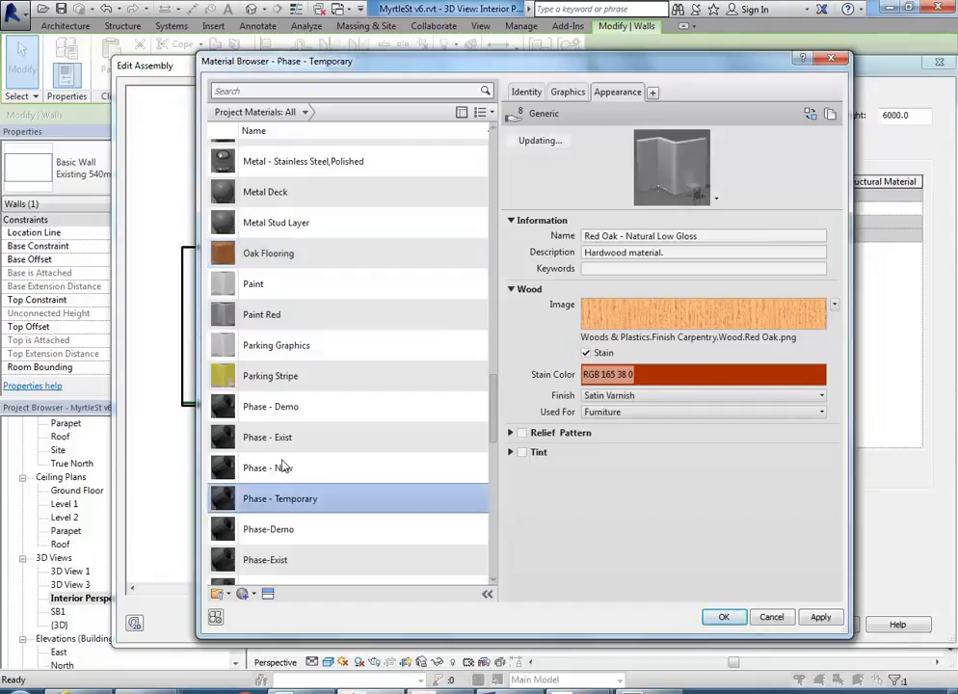
pyautogui.scroll(-5, 282, 501)
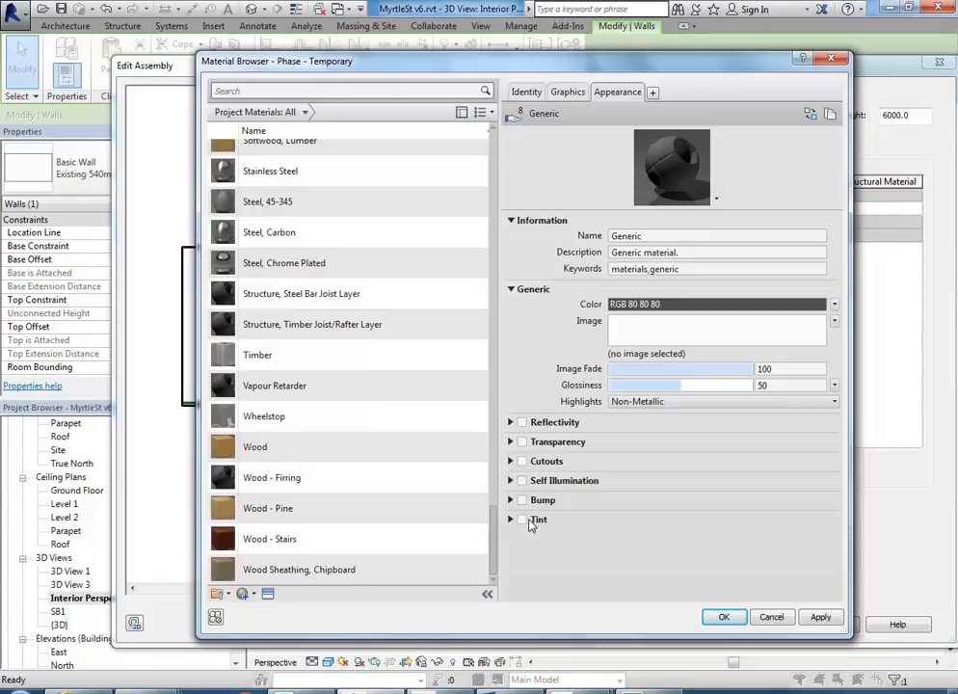
pyautogui.moveTo(492, 563); pyautogui.dragTo(494, 488)
pyautogui.scroll(5, 497, 424)
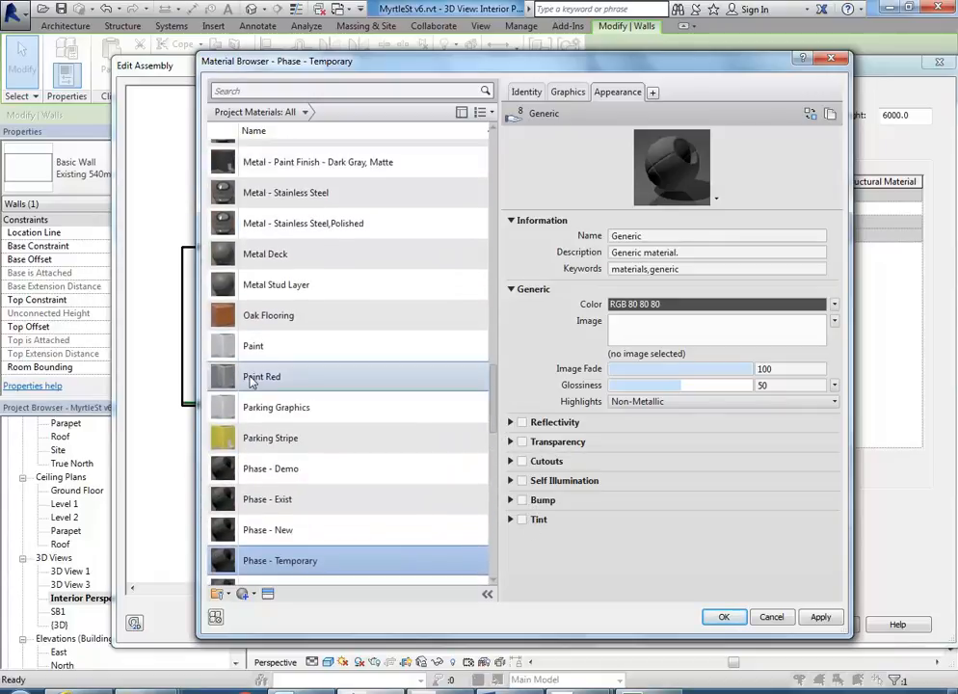
# Step: Open Paint Red's wall paint colour for editing and try pure white with red, green and blue at 255
pyautogui.click(249, 378)
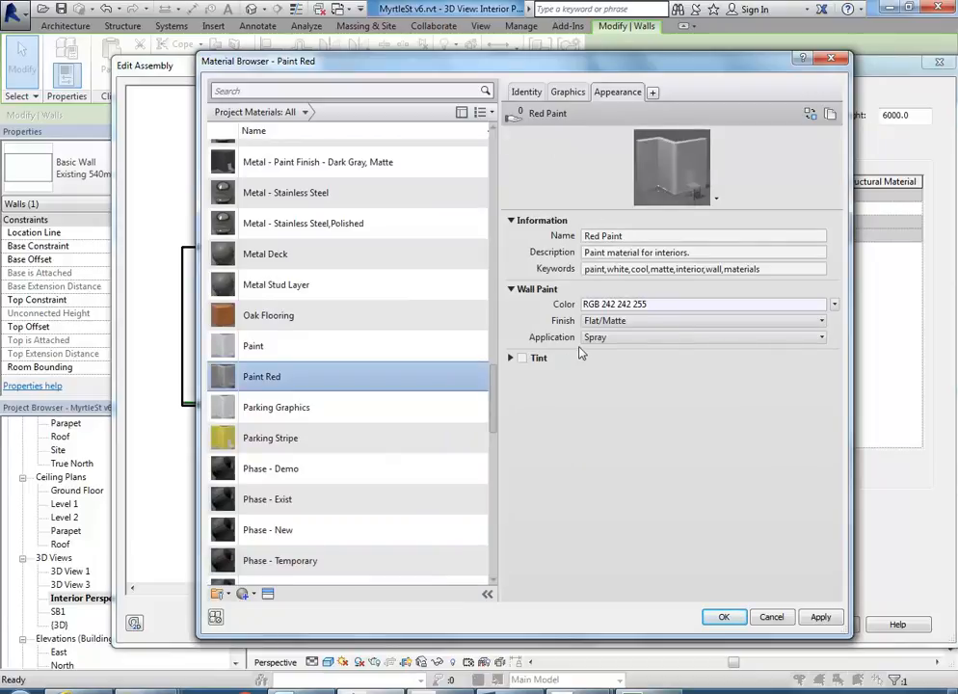
pyautogui.click(680, 307)
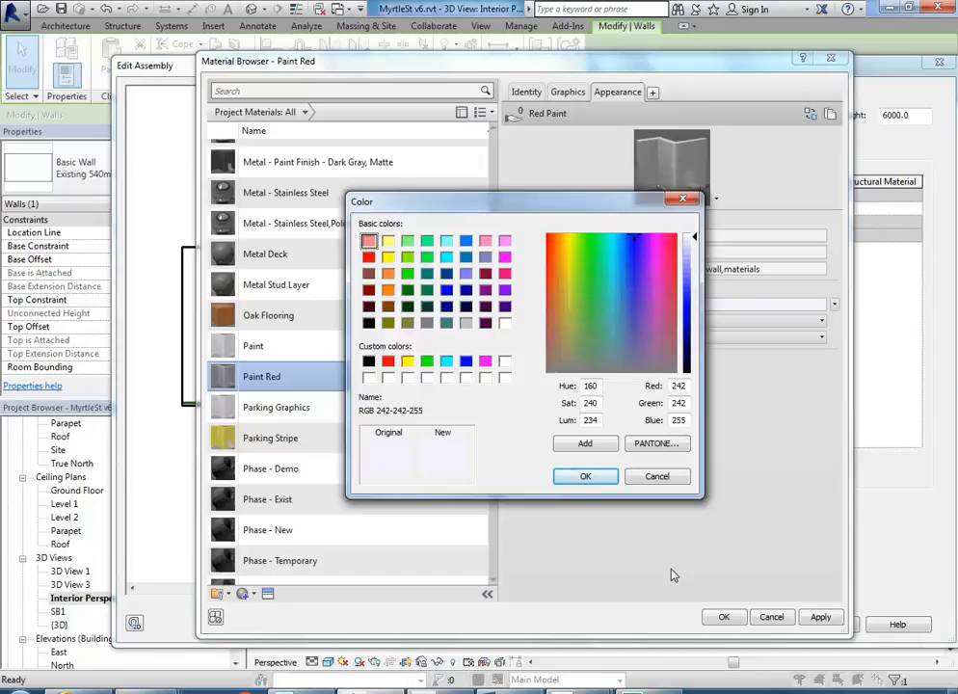
pyautogui.click(657, 477)
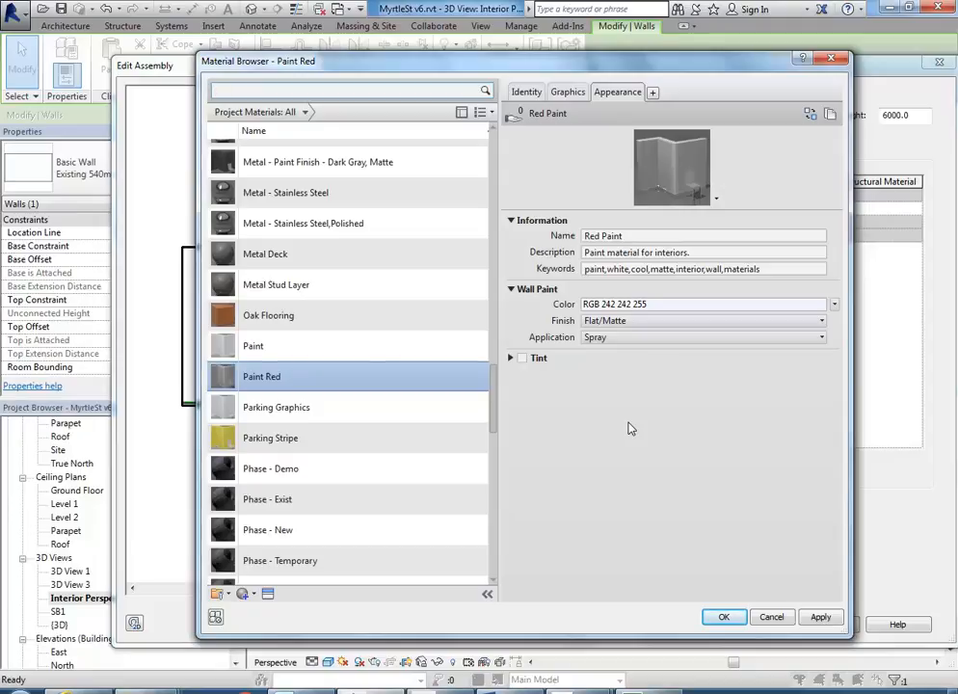
pyautogui.click(641, 306)
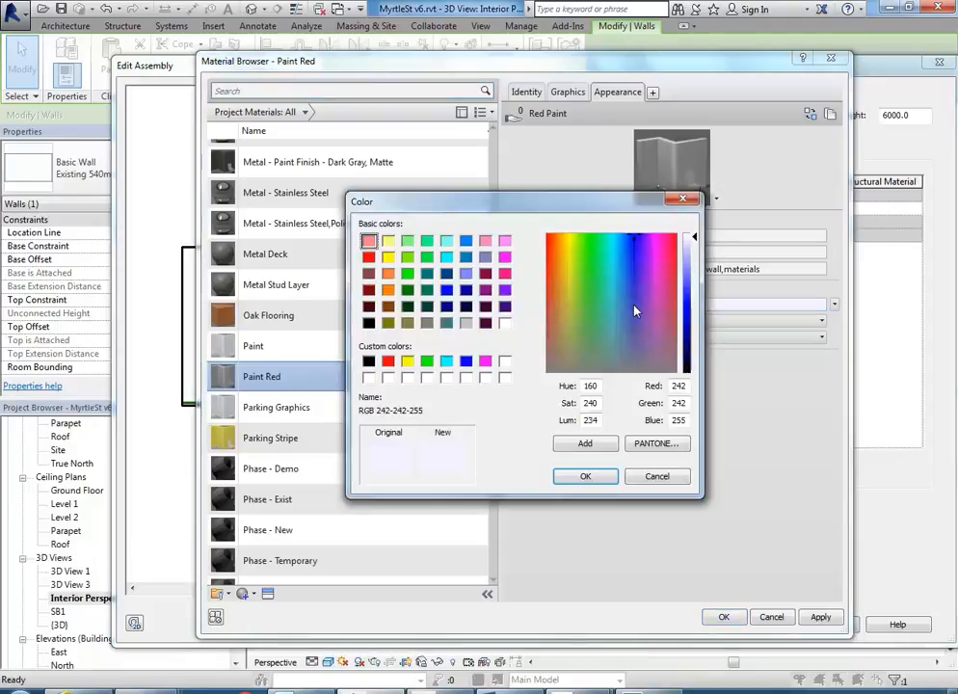
pyautogui.doubleClick(680, 386)
pyautogui.write('255')
pyautogui.press('Tab')
pyautogui.write('255')
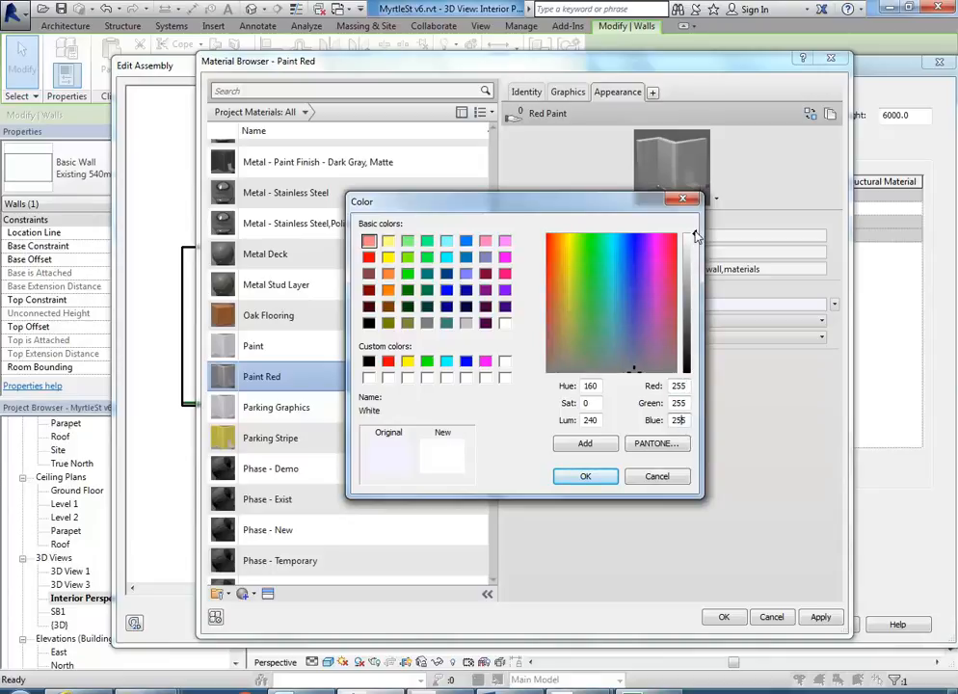
pyautogui.moveTo(692, 321); pyautogui.dragTo(693, 237)
# Step: Try various hues in the colour spectrum and lower the luminance to a green of RGB 77-215-146
pyautogui.click(686, 386)
pyautogui.click(686, 402)
pyautogui.click(686, 386)
pyautogui.click(684, 421)
pyautogui.click(567, 298)
pyautogui.click(588, 336)
pyautogui.click(631, 287)
pyautogui.click(606, 254)
pyautogui.click(575, 300)
pyautogui.click(575, 323)
pyautogui.click(604, 314)
pyautogui.click(601, 284)
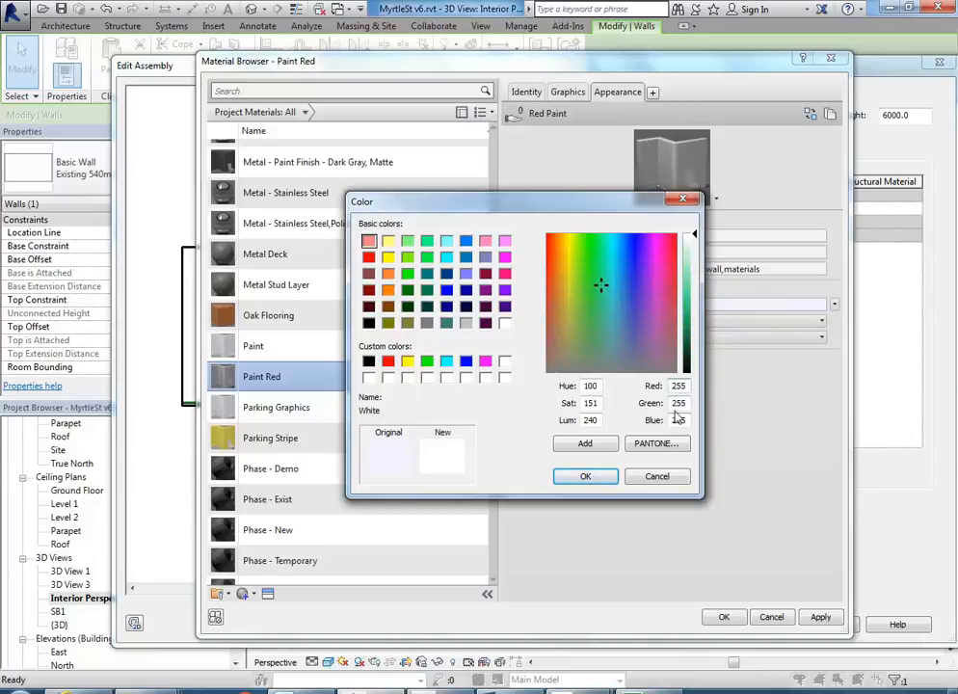
pyautogui.moveTo(694, 235); pyautogui.dragTo(696, 299)
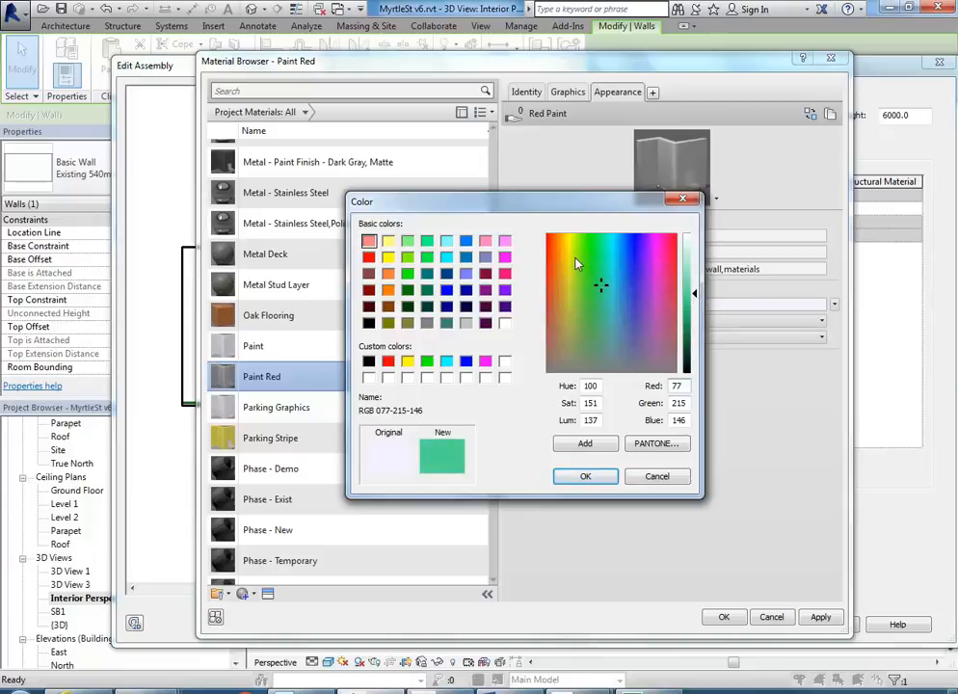
# Step: Try the basic yellow and pale yellow swatches, and set the pale yellow's blue value to 0
pyautogui.click(387, 257)
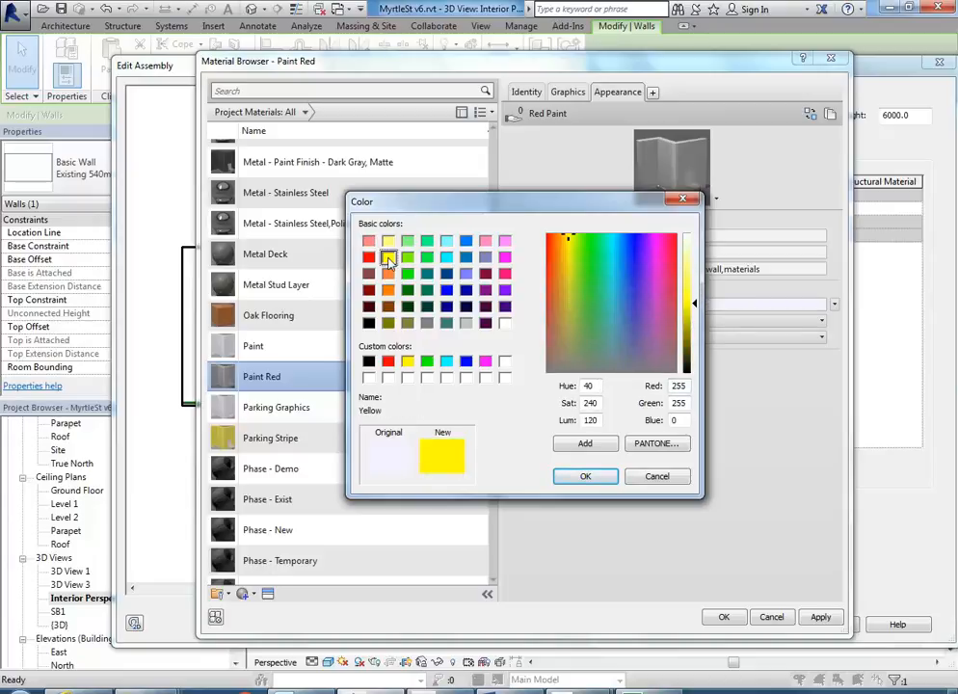
pyautogui.click(389, 242)
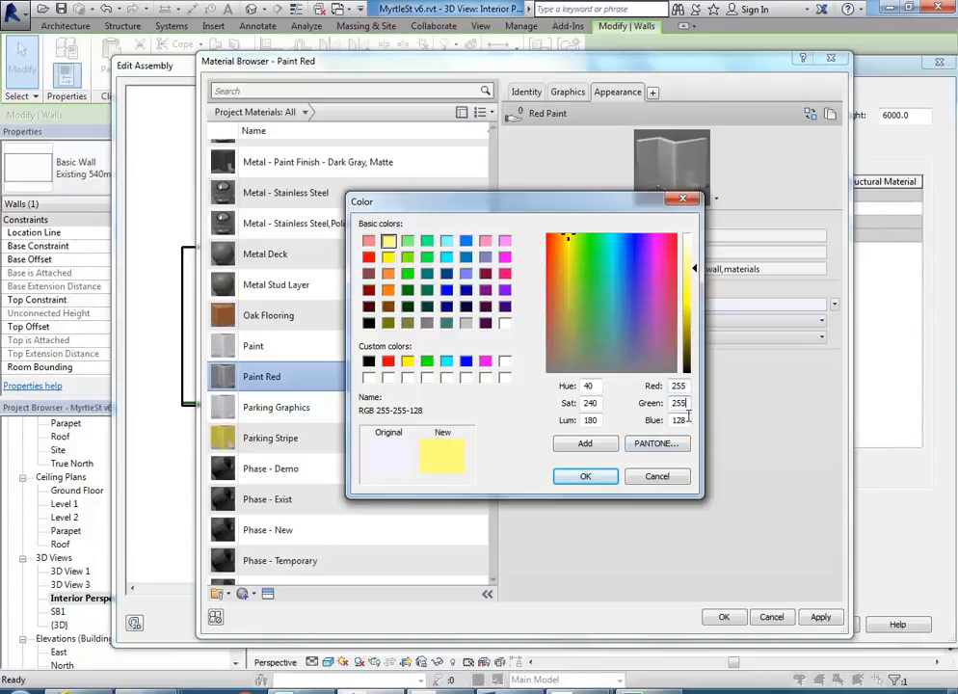
pyautogui.moveTo(688, 418); pyautogui.dragTo(659, 416)
pyautogui.write('0')
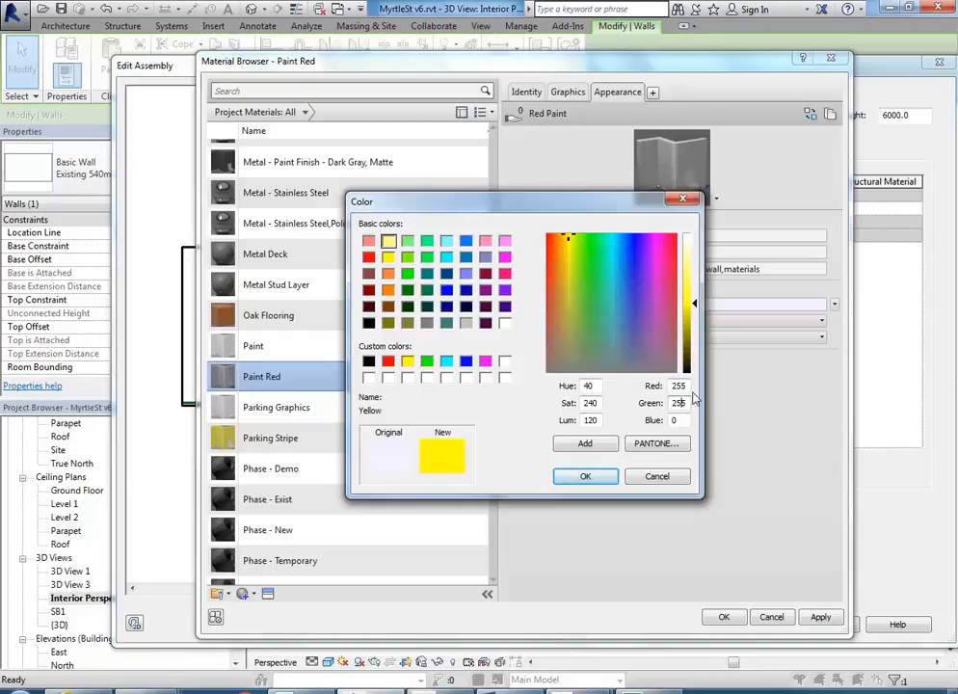
# Step: Try a purple from the spectrum and several basic swatches, and darken the orange one to RGB 149-49-0
pyautogui.moveTo(557, 268); pyautogui.dragTo(694, 301)
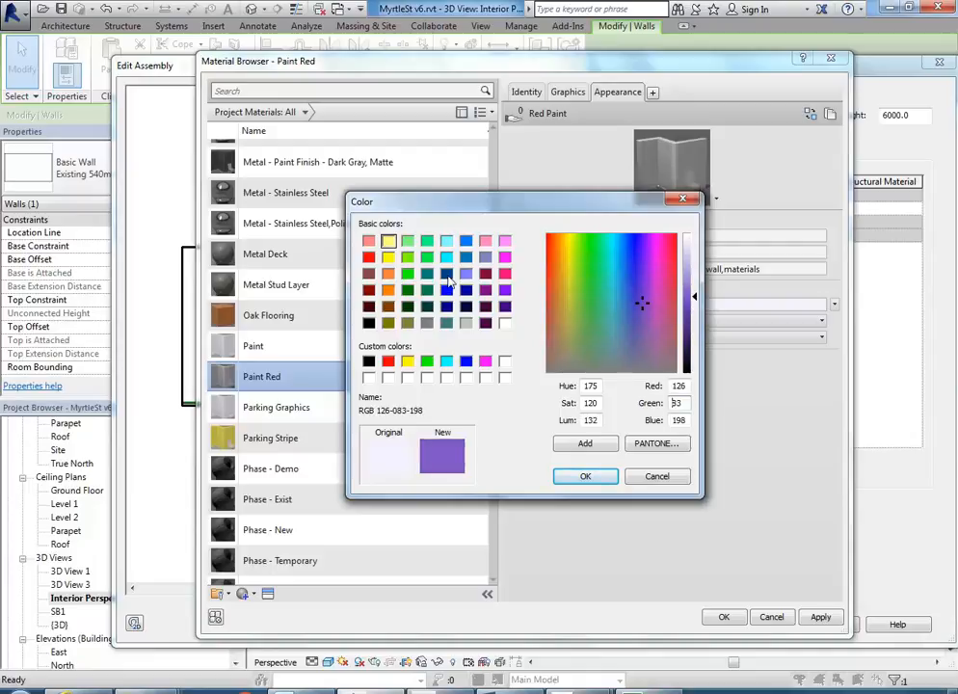
pyautogui.click(446, 257)
pyautogui.click(465, 273)
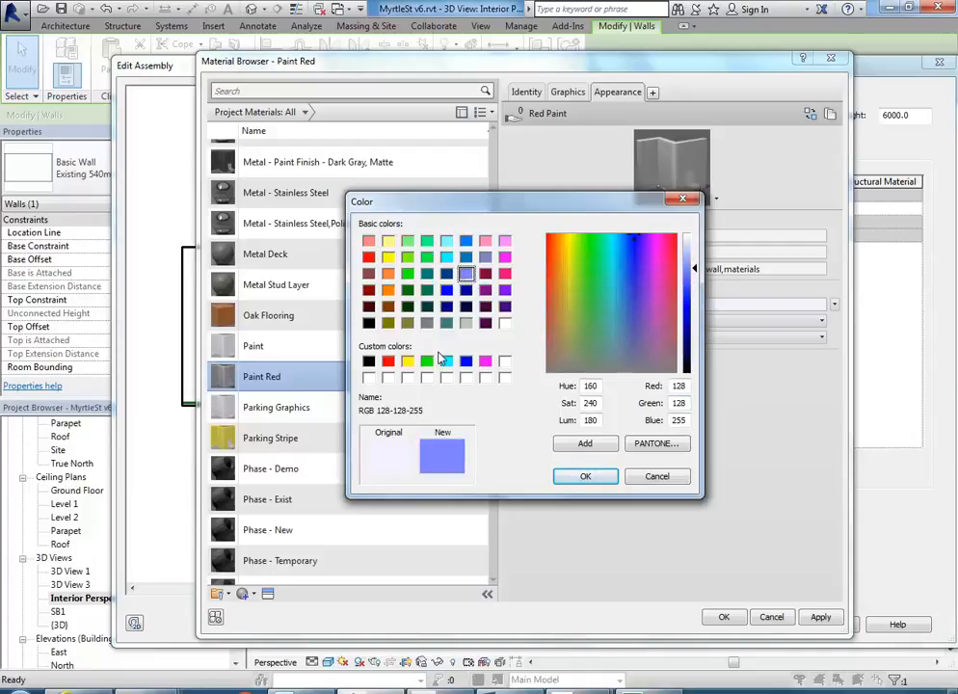
pyautogui.click(368, 257)
pyautogui.click(388, 274)
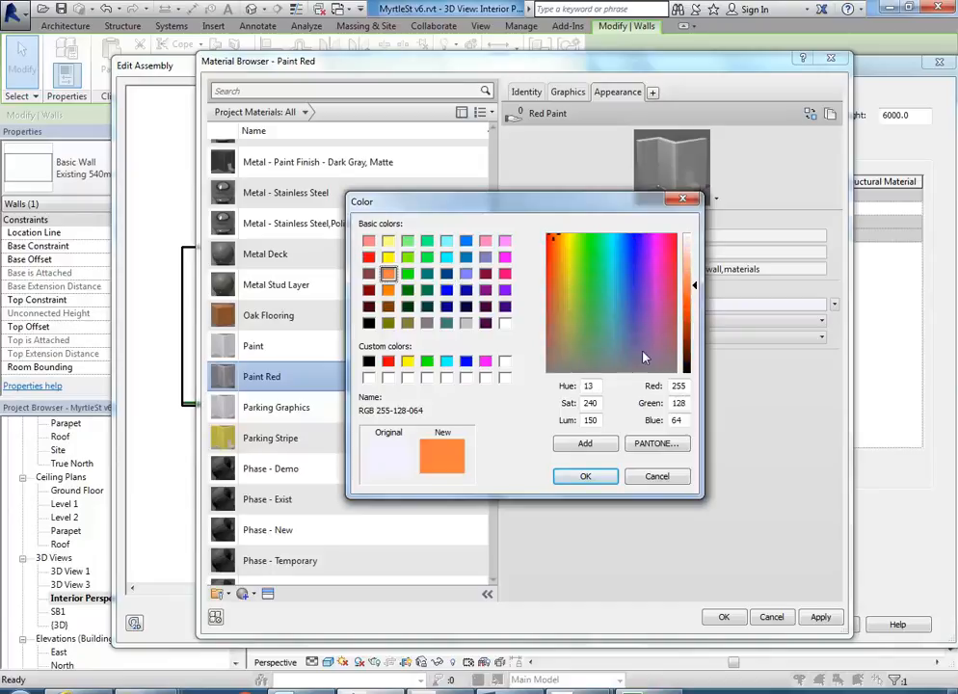
pyautogui.click(693, 299)
pyautogui.moveTo(692, 303); pyautogui.dragTo(693, 331)
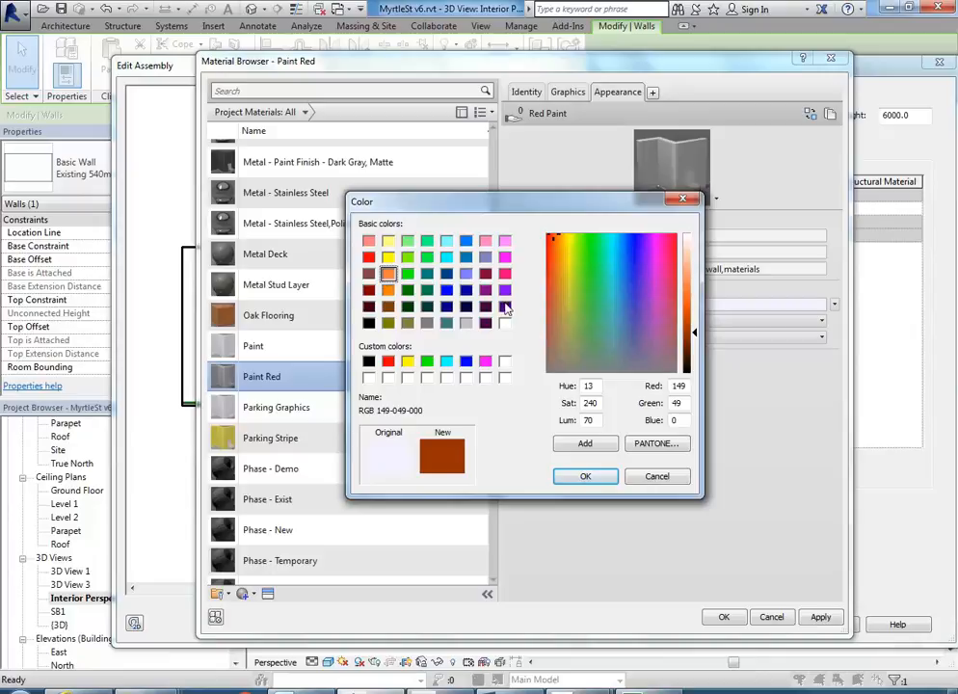
# Step: Set Paint Red's wall paint colour to the basic red with saturation 170 and luminance 99, giving RGB 180-31-31
pyautogui.click(368, 256)
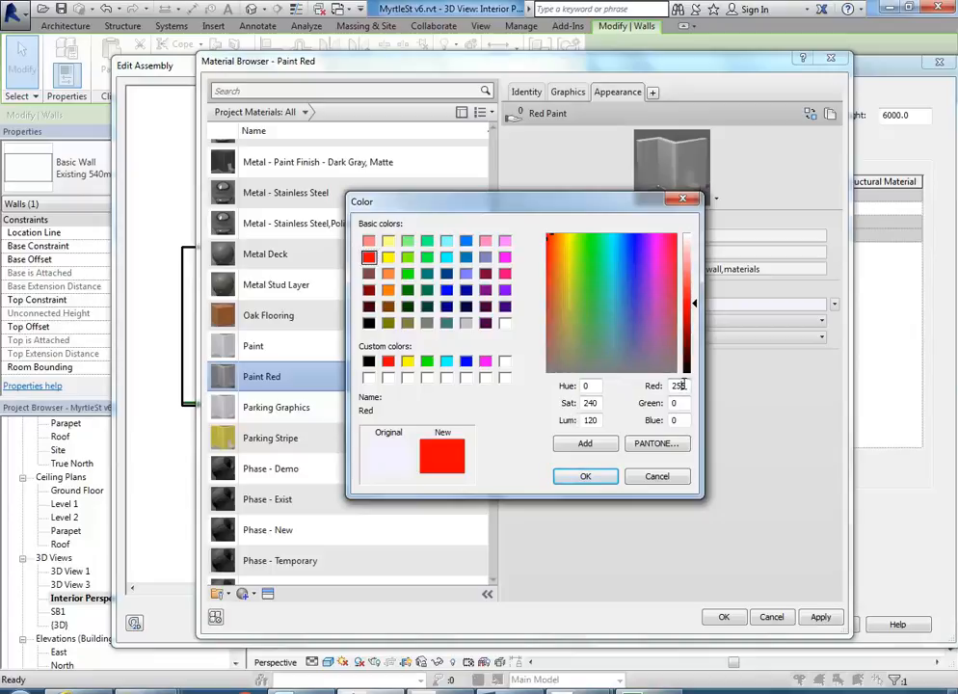
pyautogui.moveTo(597, 405); pyautogui.dragTo(554, 405)
pyautogui.write('180')
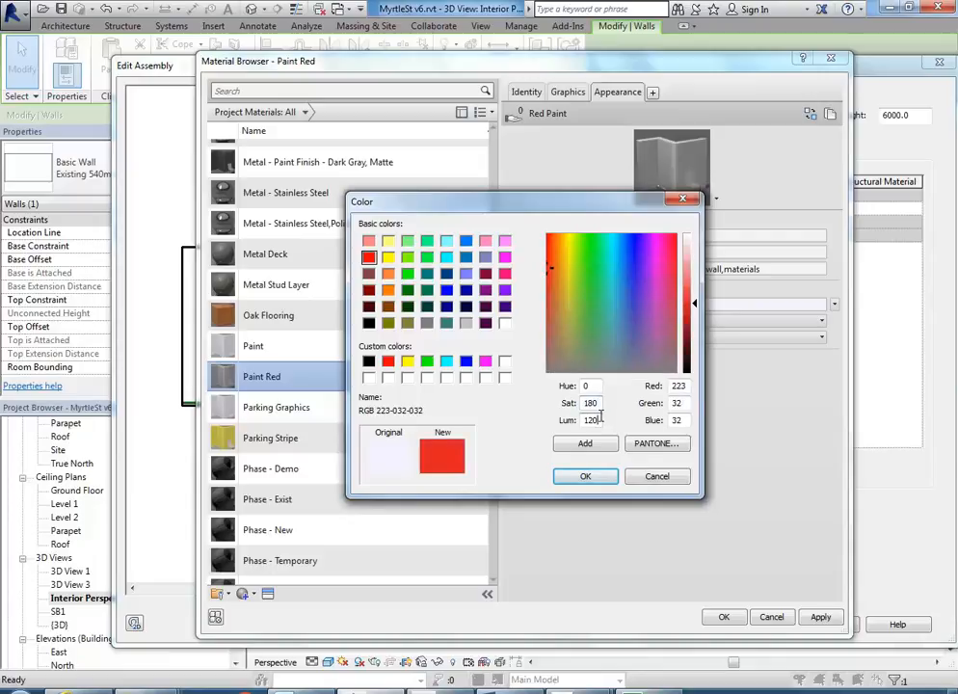
pyautogui.moveTo(596, 403); pyautogui.dragTo(560, 401)
pyautogui.write('120')
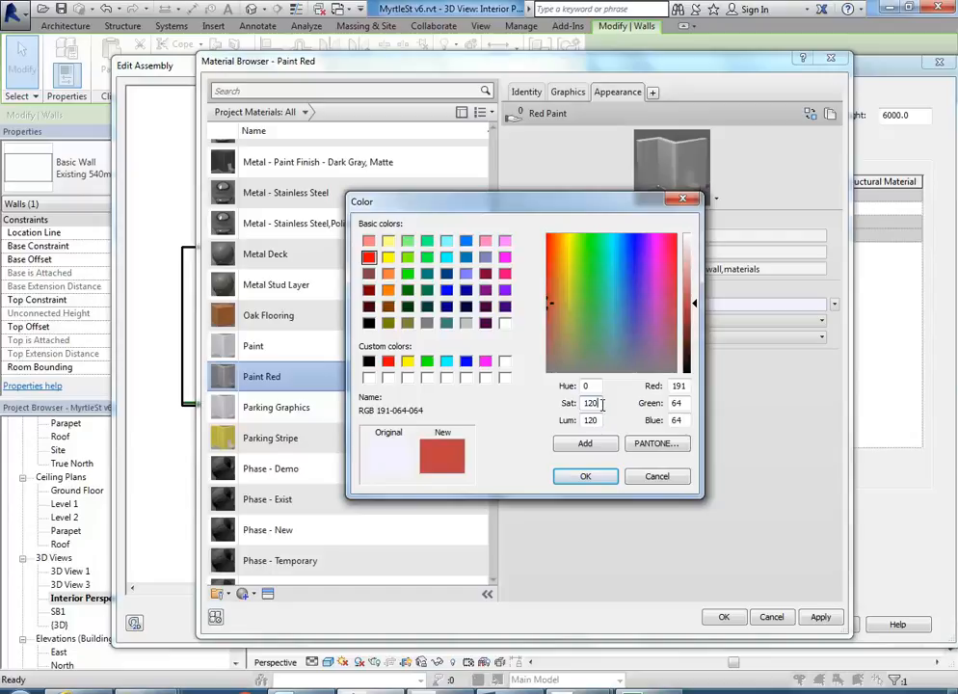
pyautogui.moveTo(603, 405); pyautogui.dragTo(553, 409)
pyautogui.write('140')
pyautogui.moveTo(696, 303); pyautogui.dragTo(696, 322)
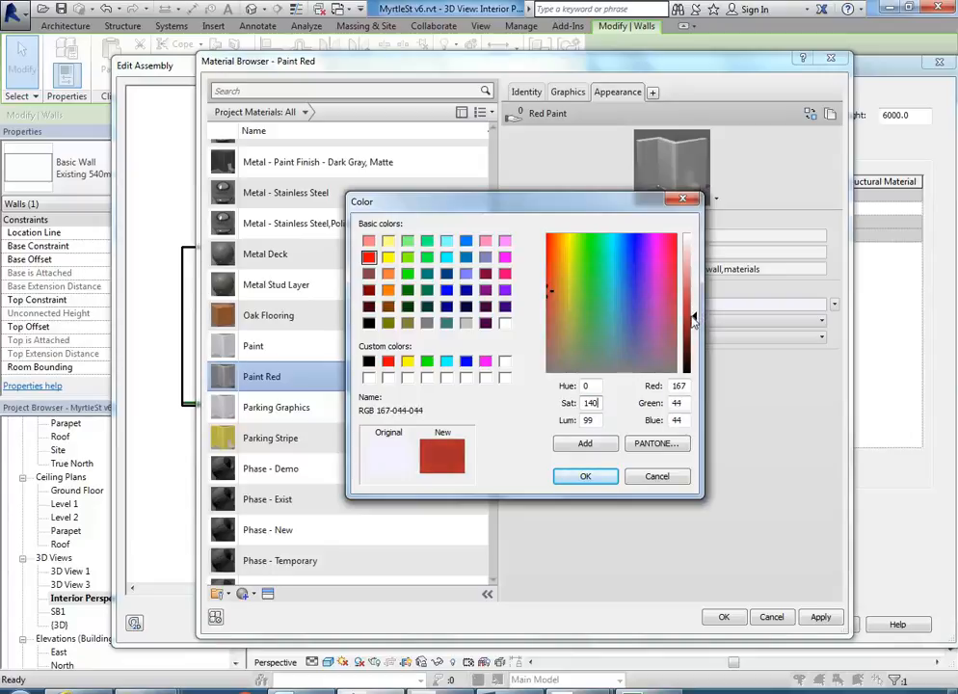
pyautogui.doubleClick(585, 405)
pyautogui.write('170')
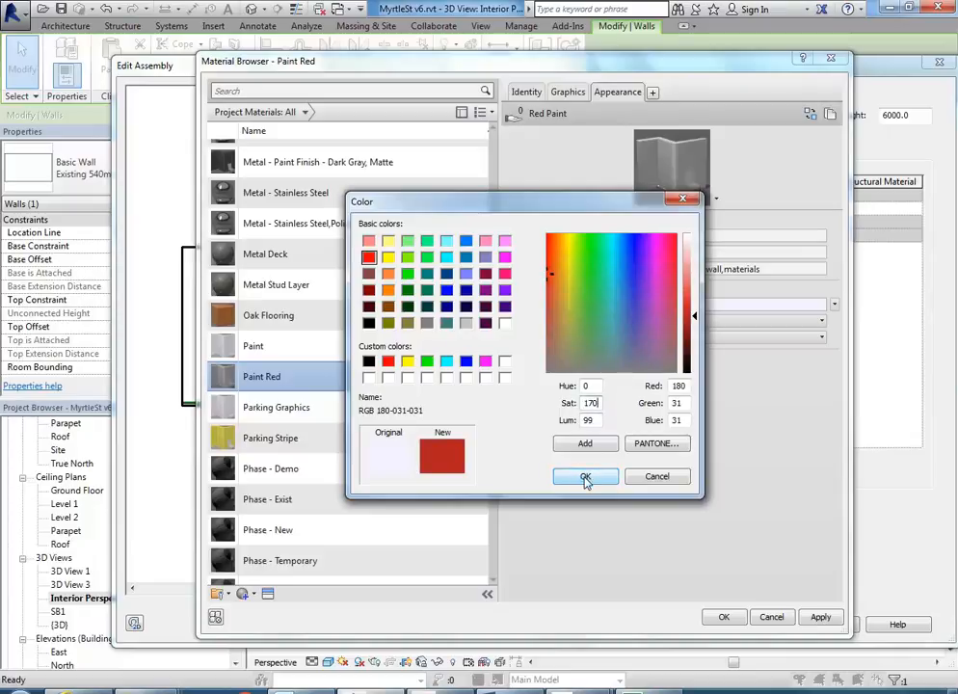
pyautogui.click(585, 477)
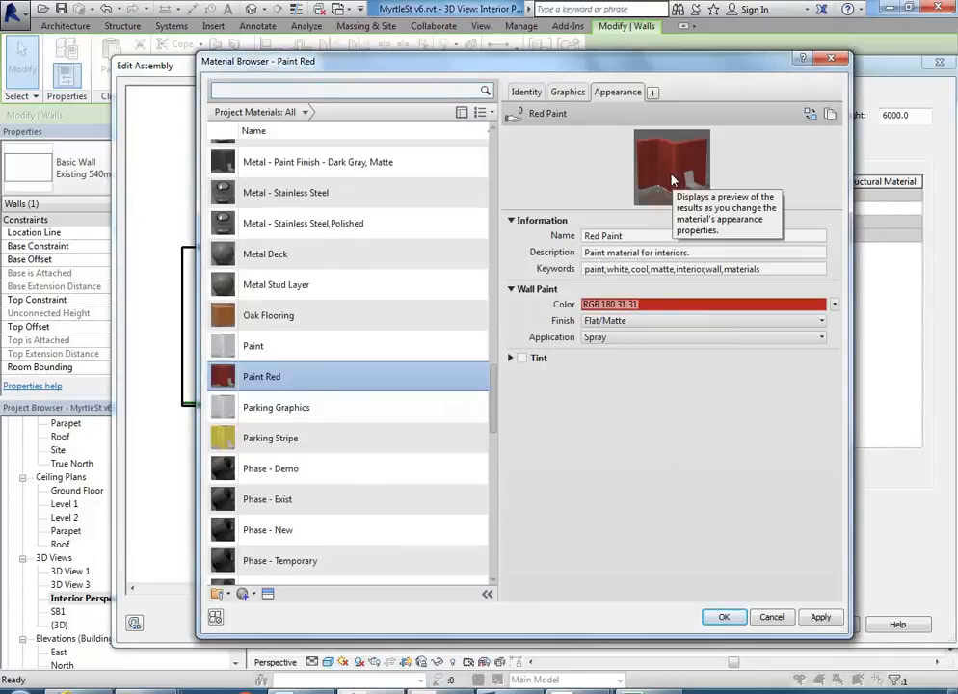
# Step: Set the Red Paint asset's finish to Pearl and its application to Brush
pyautogui.click(725, 321)
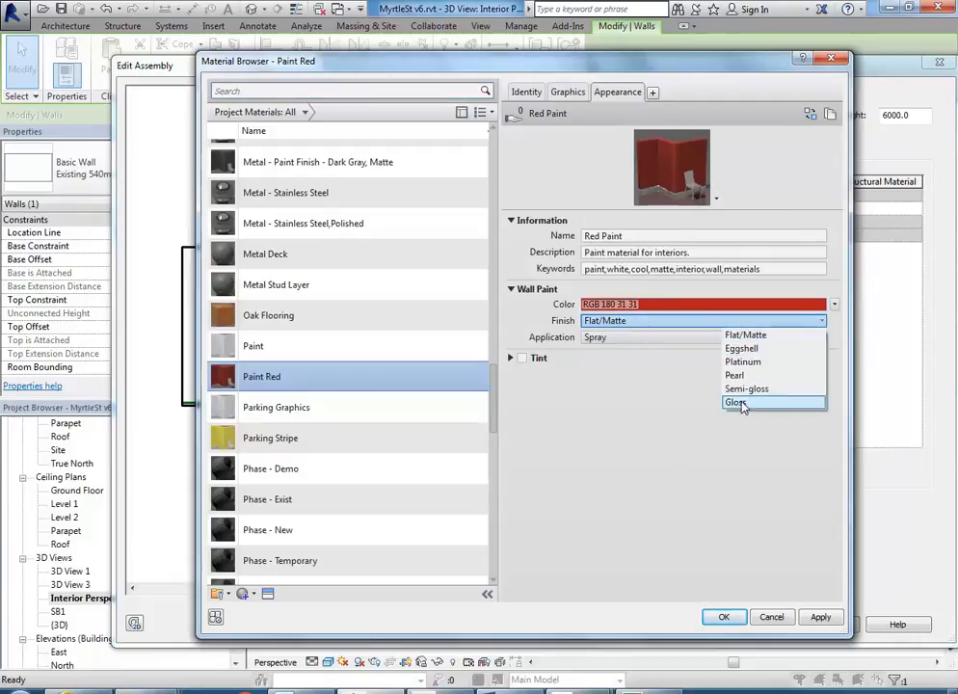
pyautogui.click(738, 376)
pyautogui.click(756, 337)
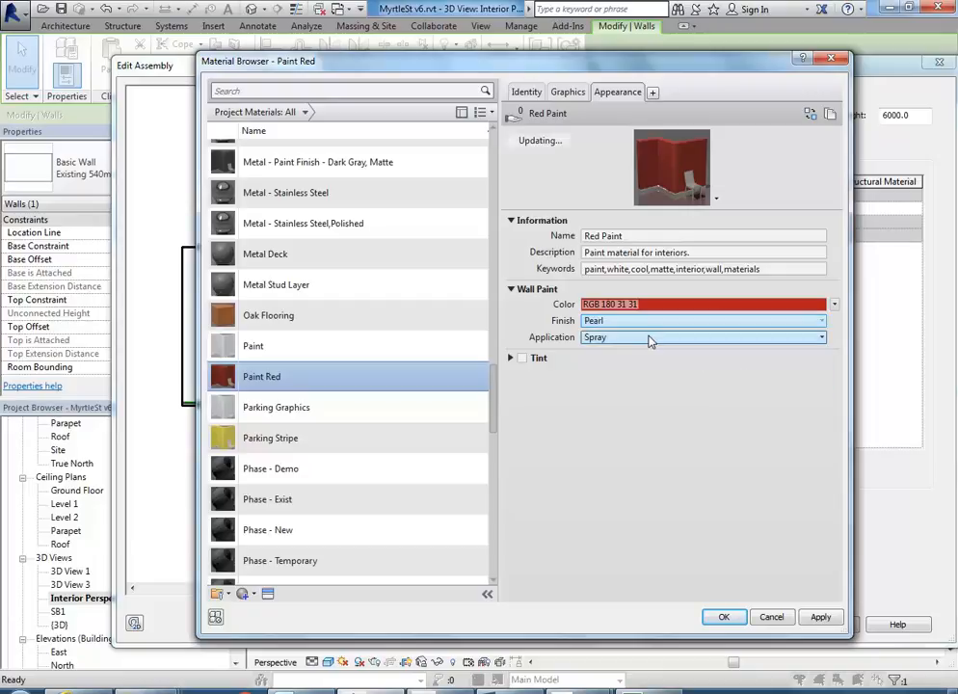
pyautogui.click(770, 371)
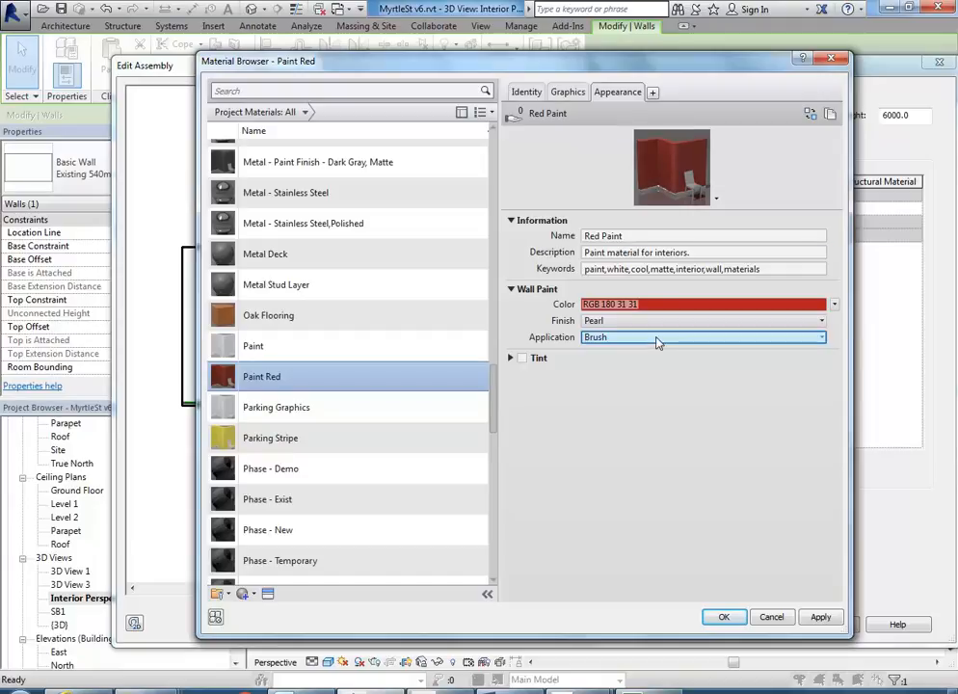
# Step: Accept Paint Red as the interior finish layer's material and apply the edited assembly to the existing 540 mm wall type
pyautogui.click(724, 617)
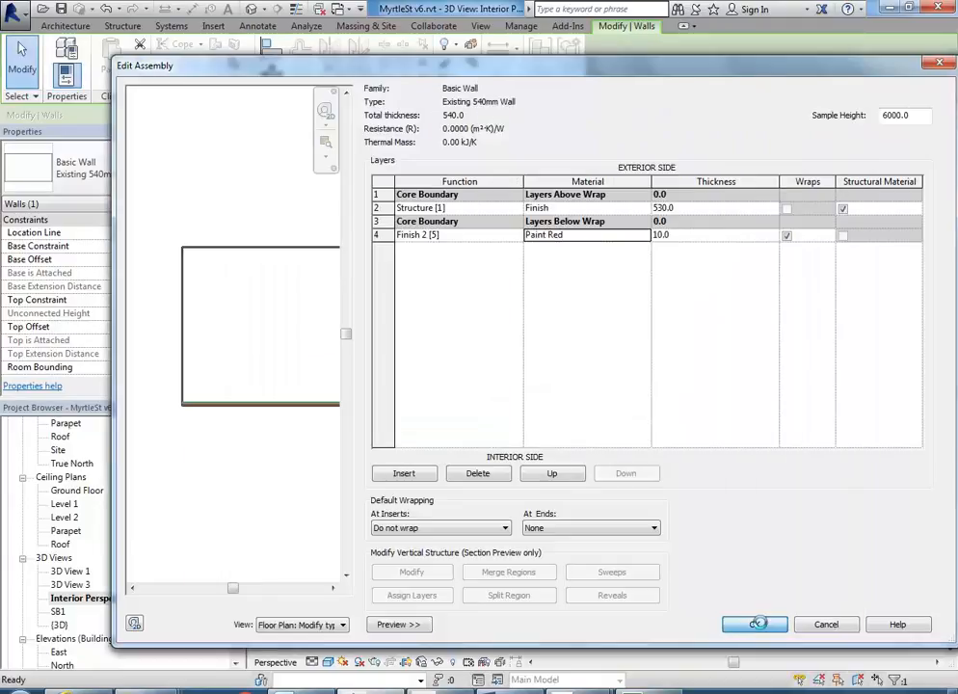
pyautogui.click(755, 625)
pyautogui.click(815, 625)
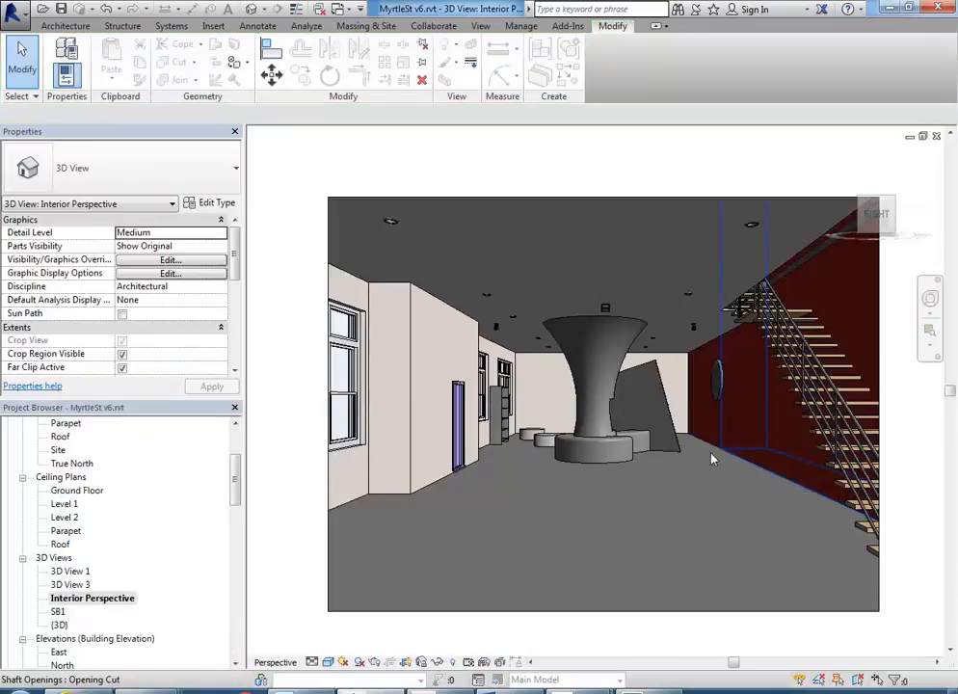
# Step: Duplicate the type of the room's far end wall as "Existing 300mm Wall Red"
pyautogui.click(712, 387)
pyautogui.press('Escape')
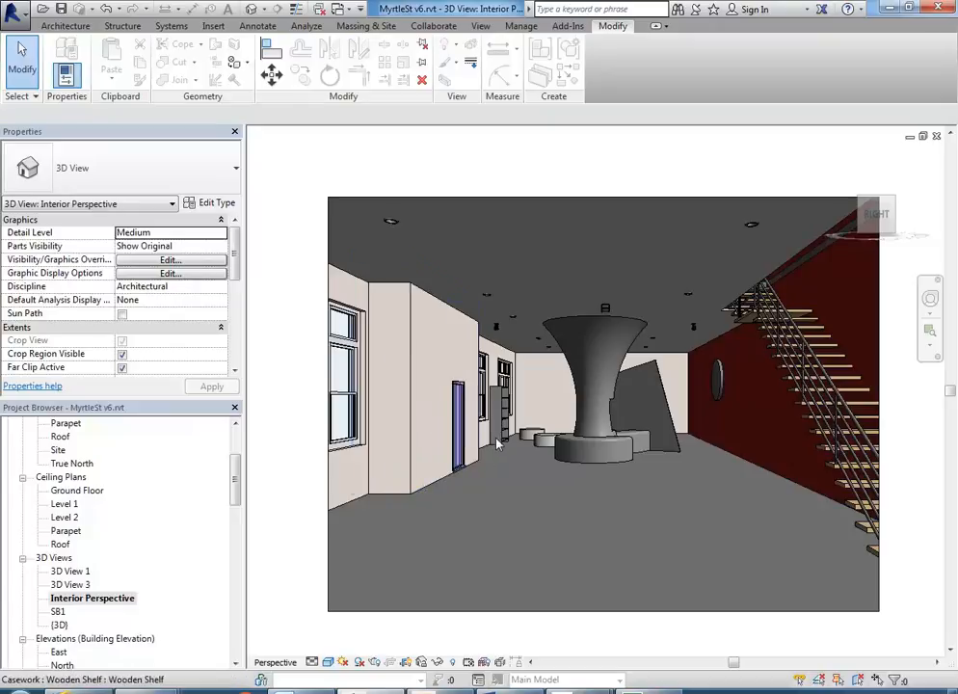
pyautogui.click(520, 383)
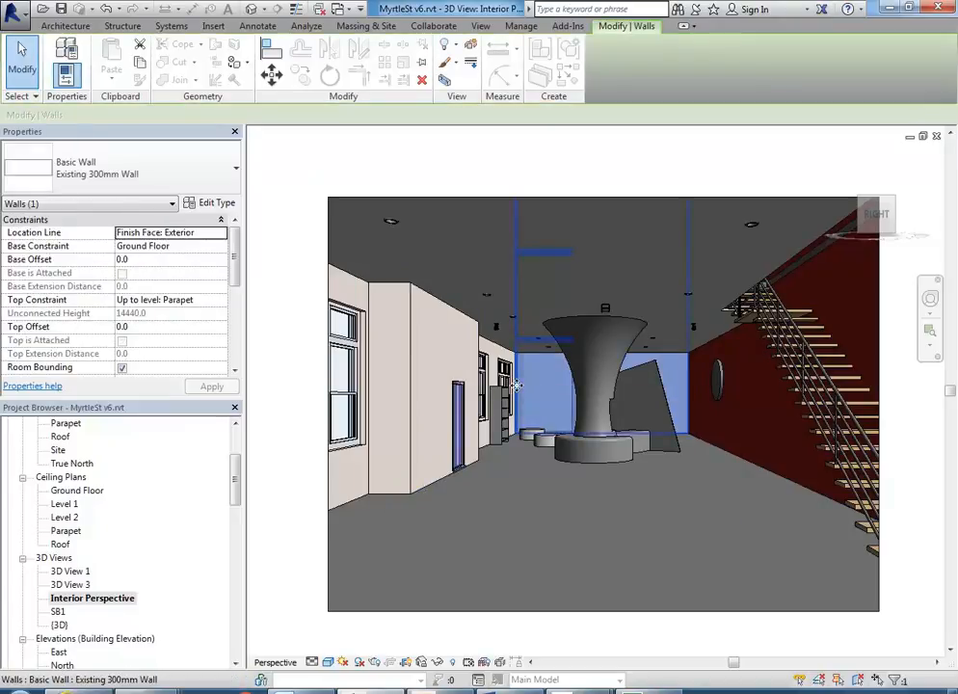
pyautogui.click(214, 204)
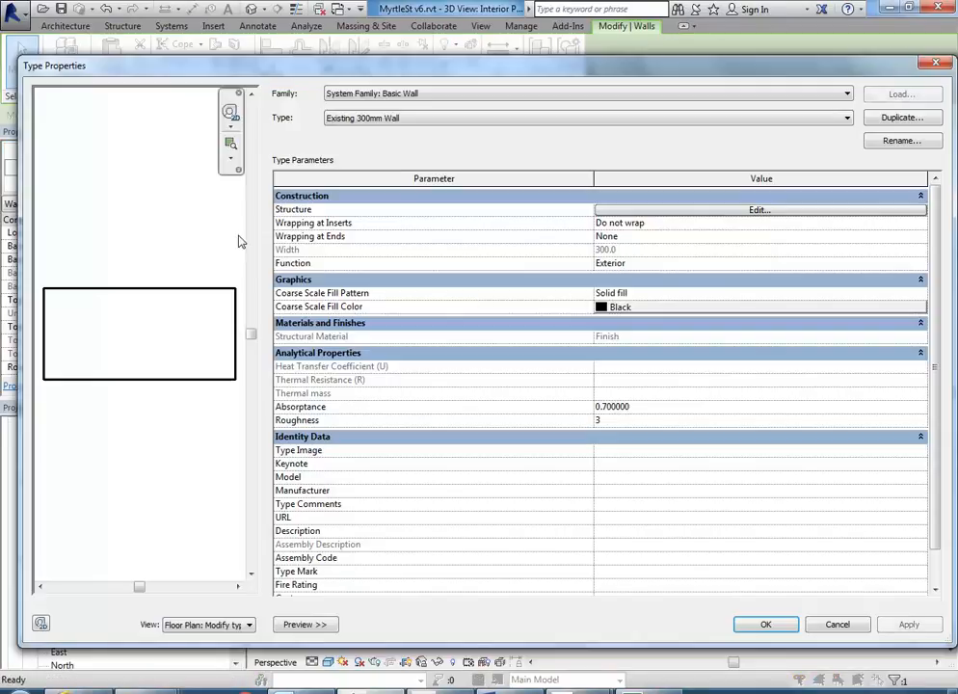
pyautogui.click(898, 120)
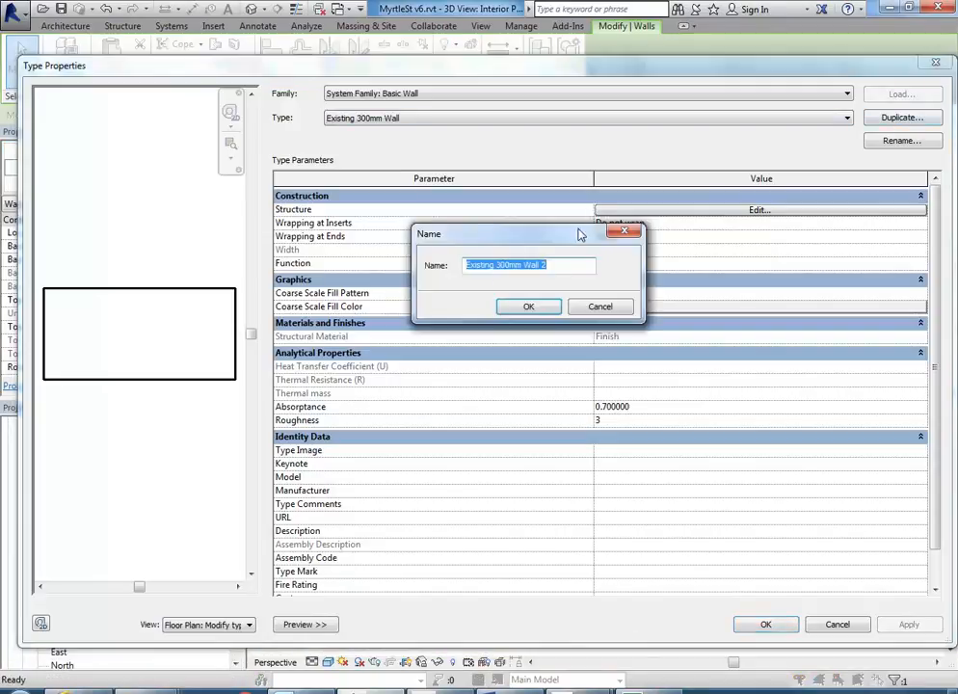
pyautogui.moveTo(502, 235); pyautogui.dragTo(417, 215)
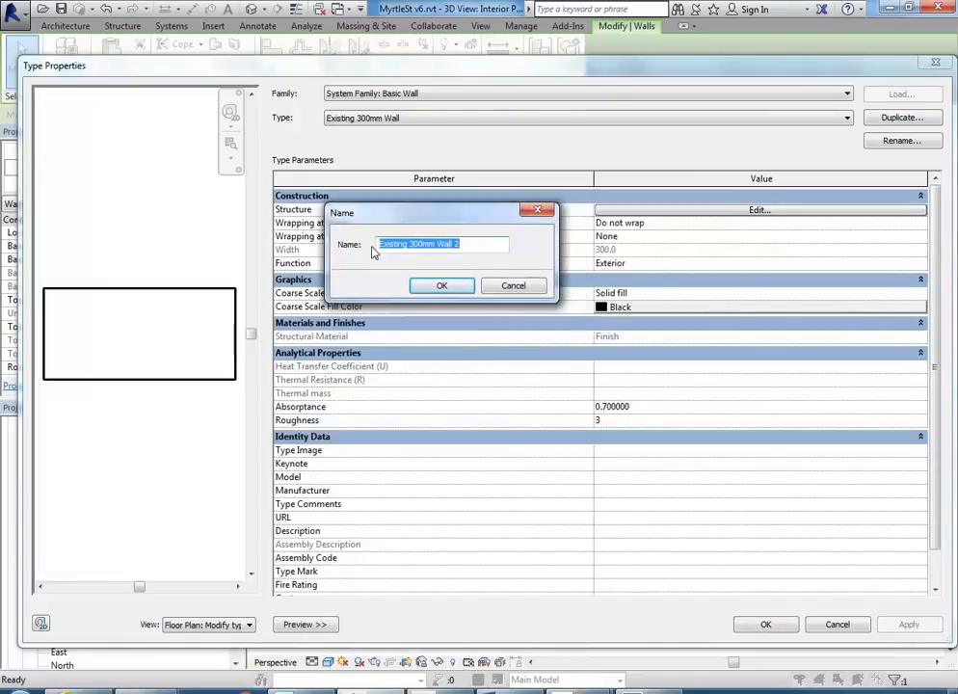
pyautogui.doubleClick(455, 245)
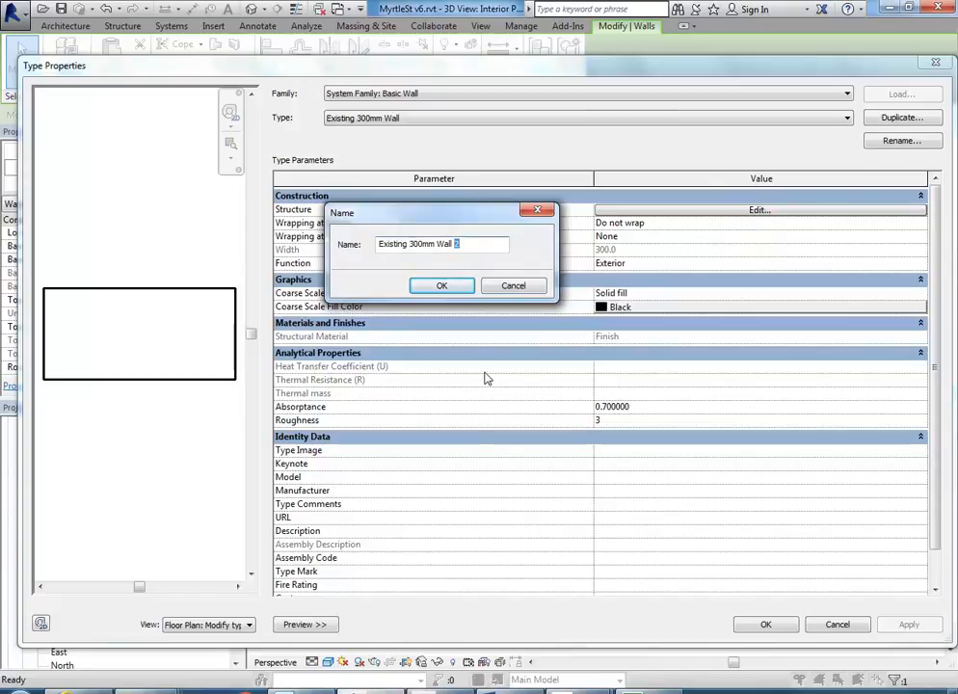
pyautogui.write('Red')
pyautogui.click(451, 286)
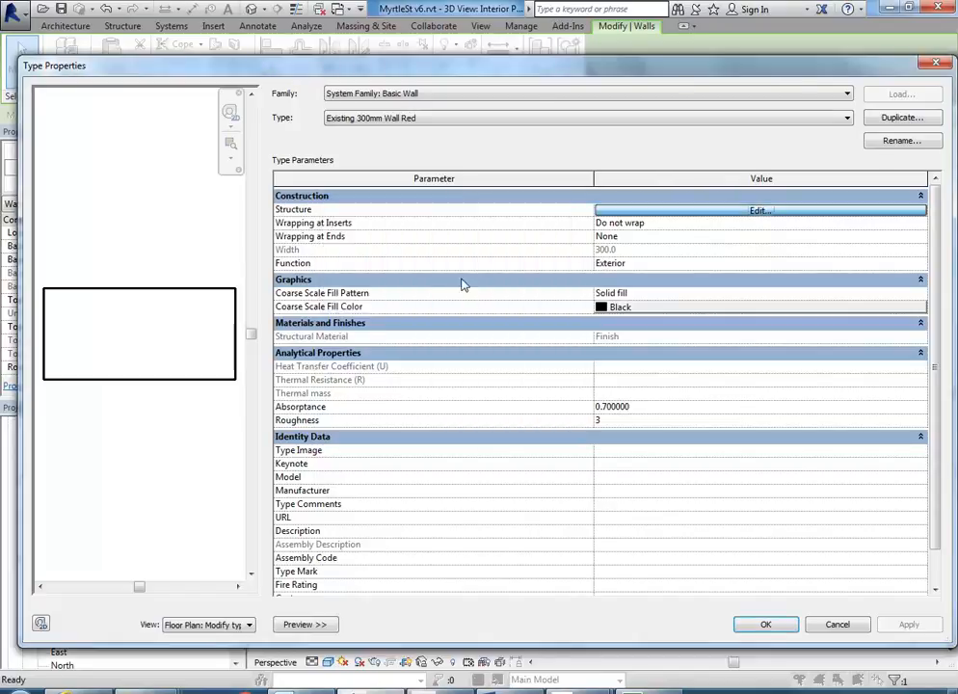
# Step: Insert a 10 mm Finish 2 [5] layer on the interior side of the red wall type, outside the core boundary
pyautogui.click(643, 210)
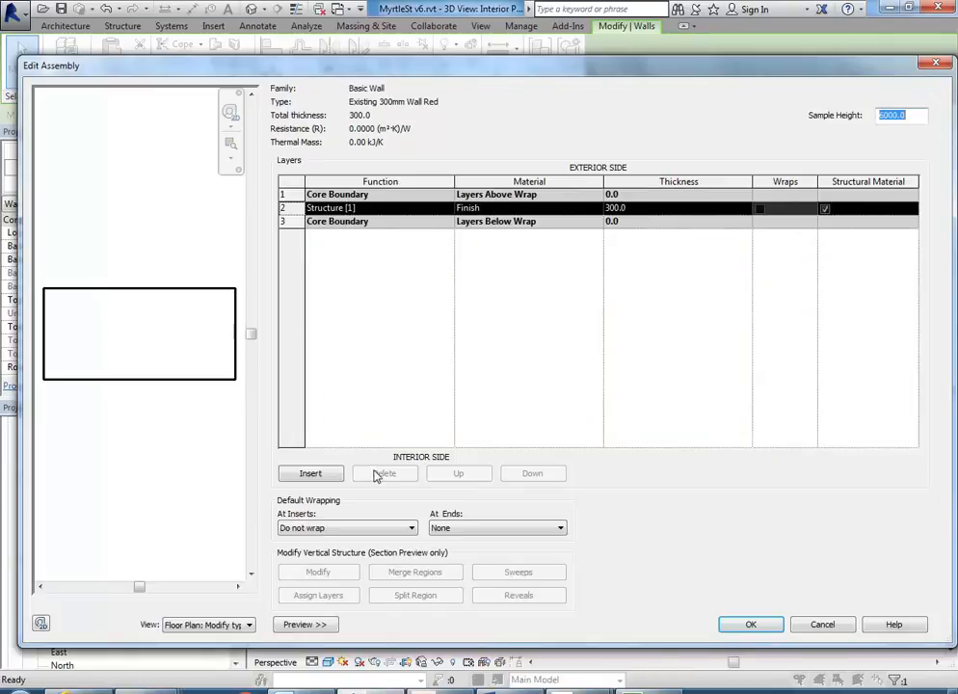
pyautogui.click(312, 473)
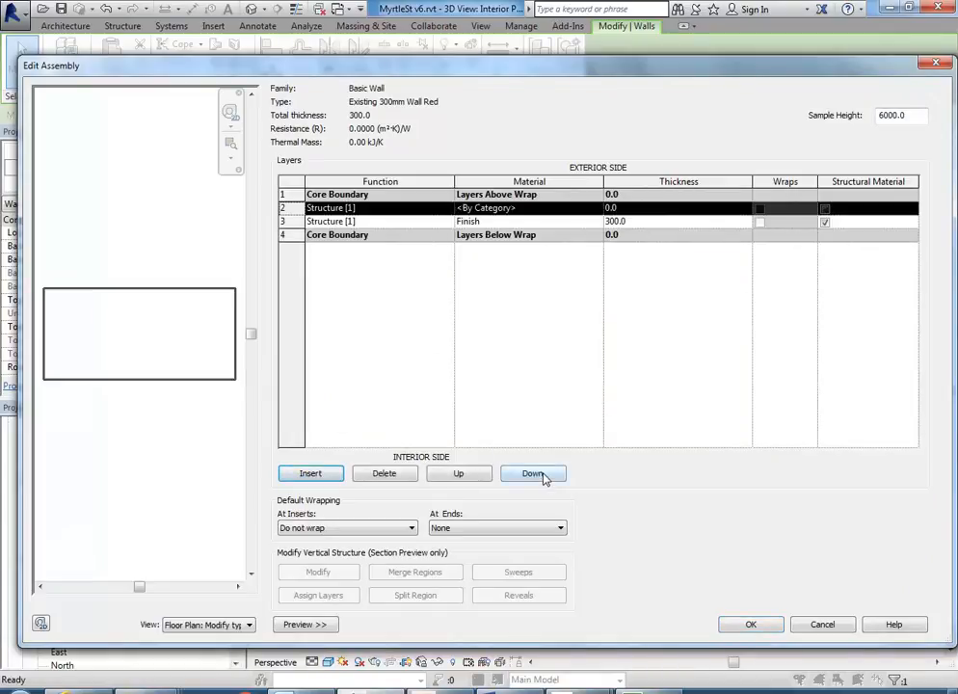
pyautogui.click(543, 474)
pyautogui.click(543, 474)
pyautogui.click(405, 235)
pyautogui.click(447, 235)
pyautogui.click(337, 308)
pyautogui.click(626, 235)
pyautogui.write('10')
# Step: Assign Paint Red to the interior finish layer and apply the edited assembly to the 300 mm red wall type
pyautogui.click(576, 238)
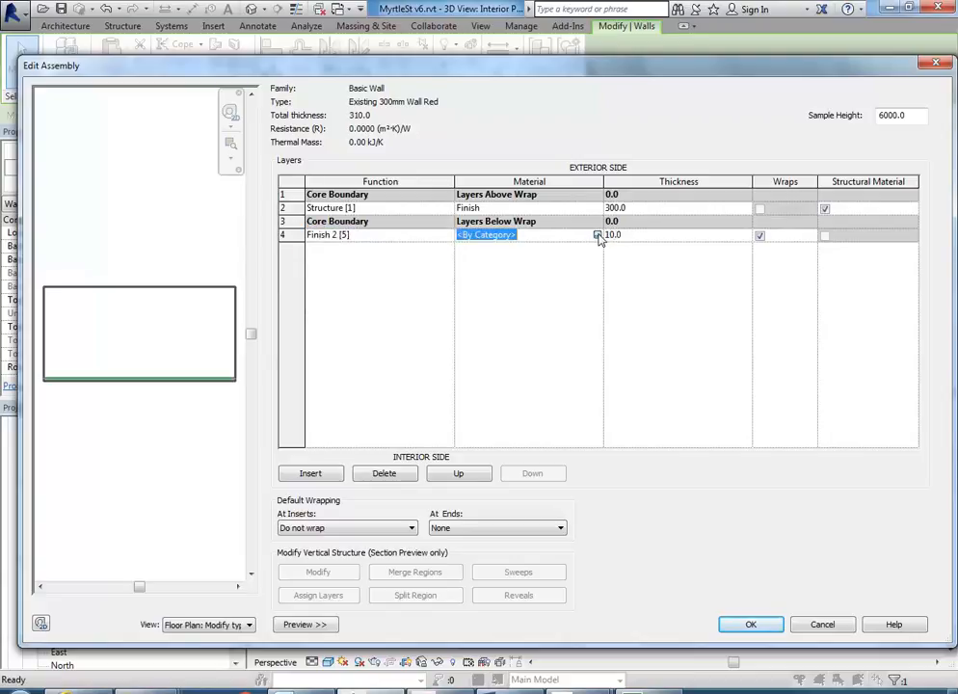
pyautogui.click(598, 235)
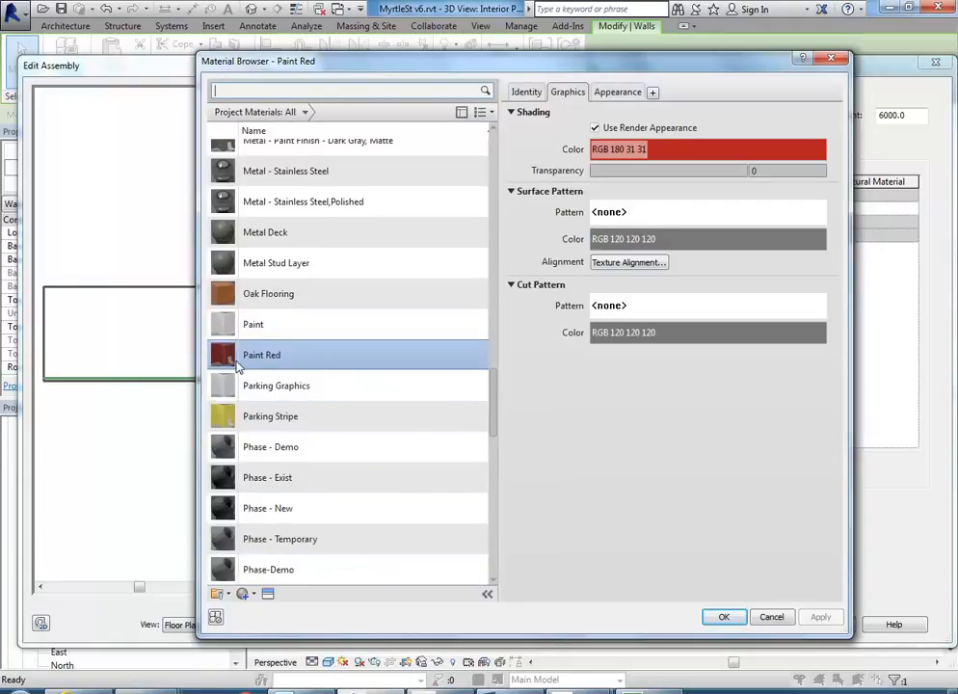
pyautogui.click(723, 615)
pyautogui.click(749, 623)
pyautogui.click(759, 624)
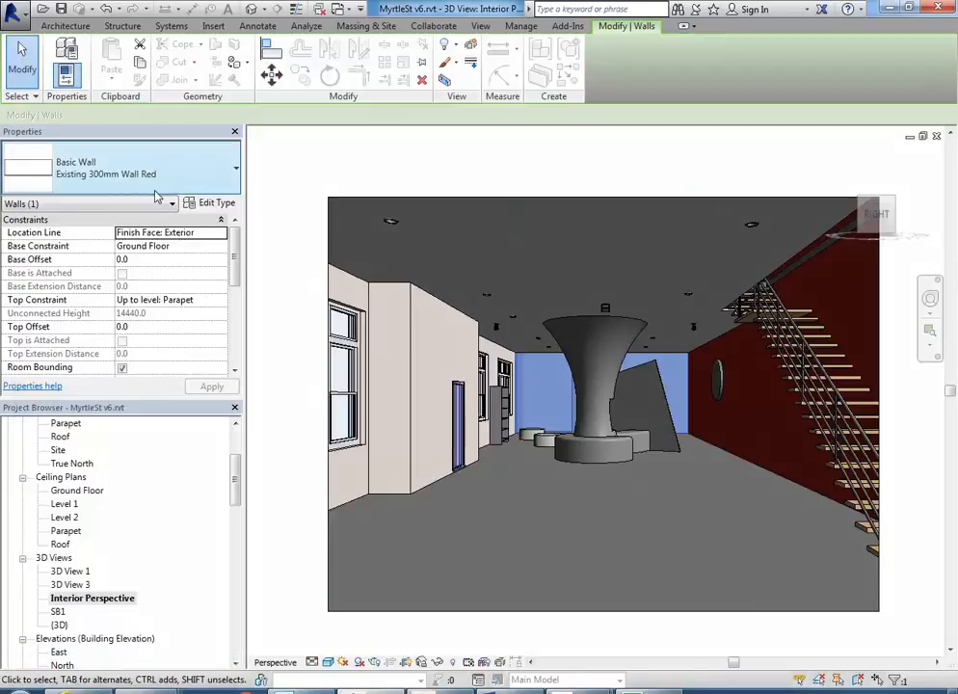
# Step: Set the structure layer of Existing 300mm Wall Red to 290 mm and apply the type change
pyautogui.click(212, 202)
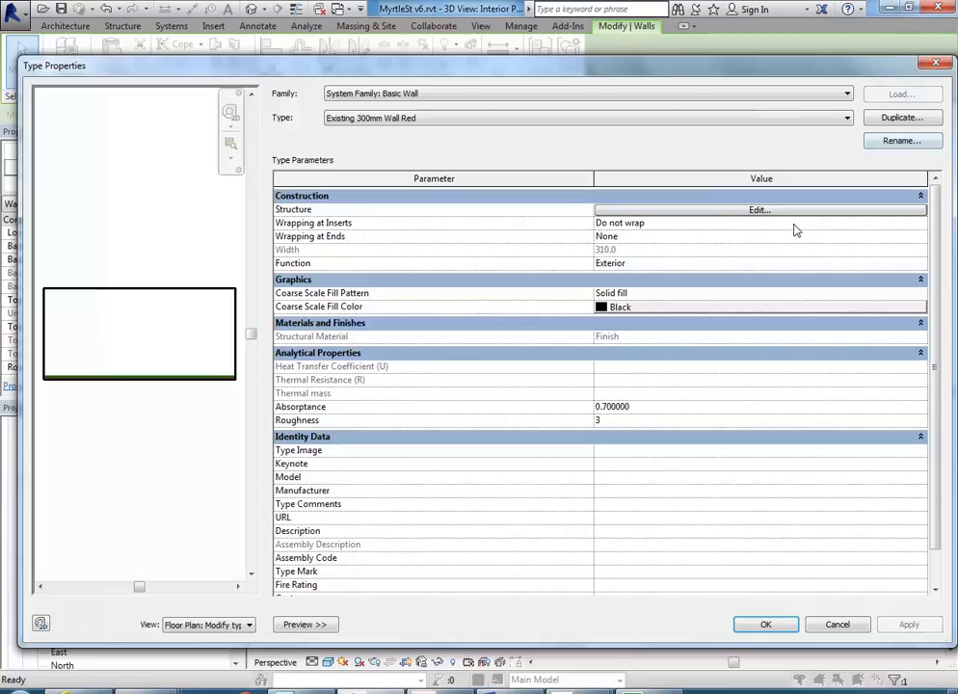
pyautogui.click(781, 210)
pyautogui.click(650, 207)
pyautogui.write('290')
pyautogui.click(750, 624)
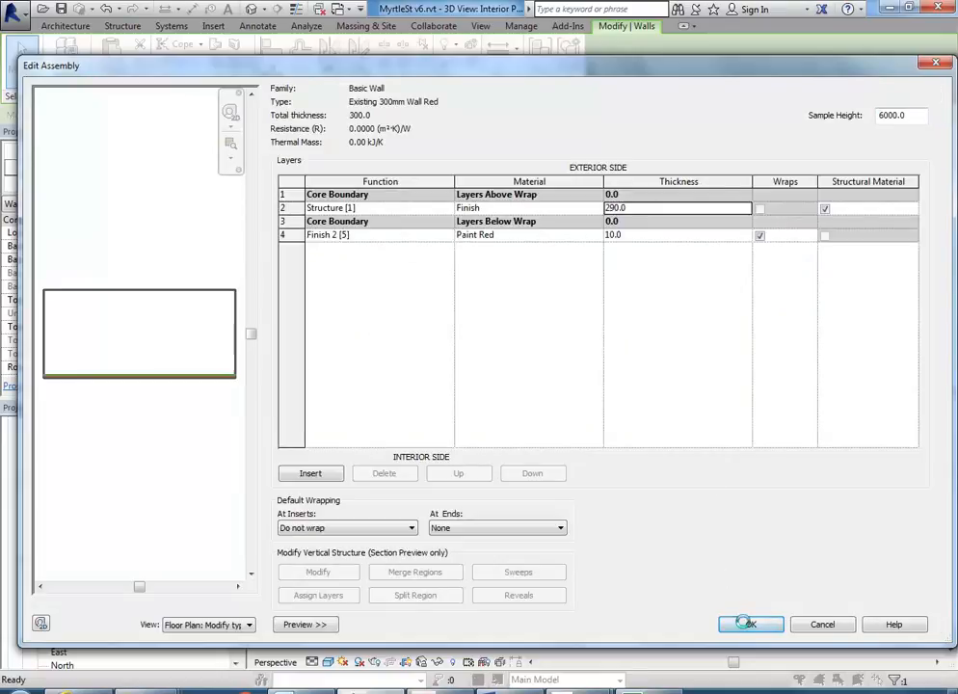
pyautogui.click(757, 625)
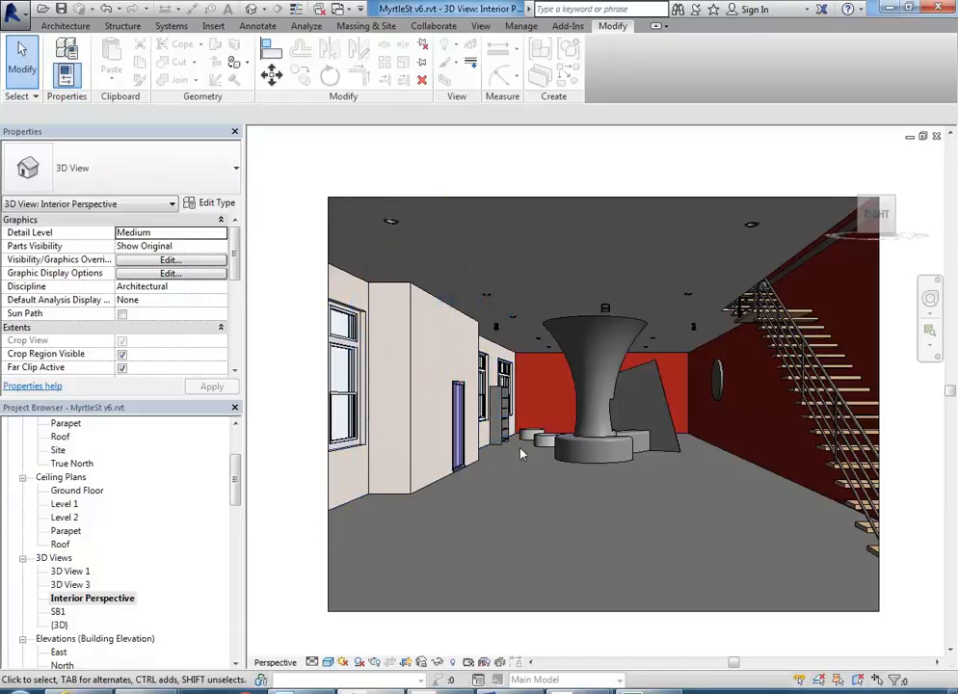
# Step: Duplicate the ground floor slab's type as "Concrete Floor"
pyautogui.click(686, 442)
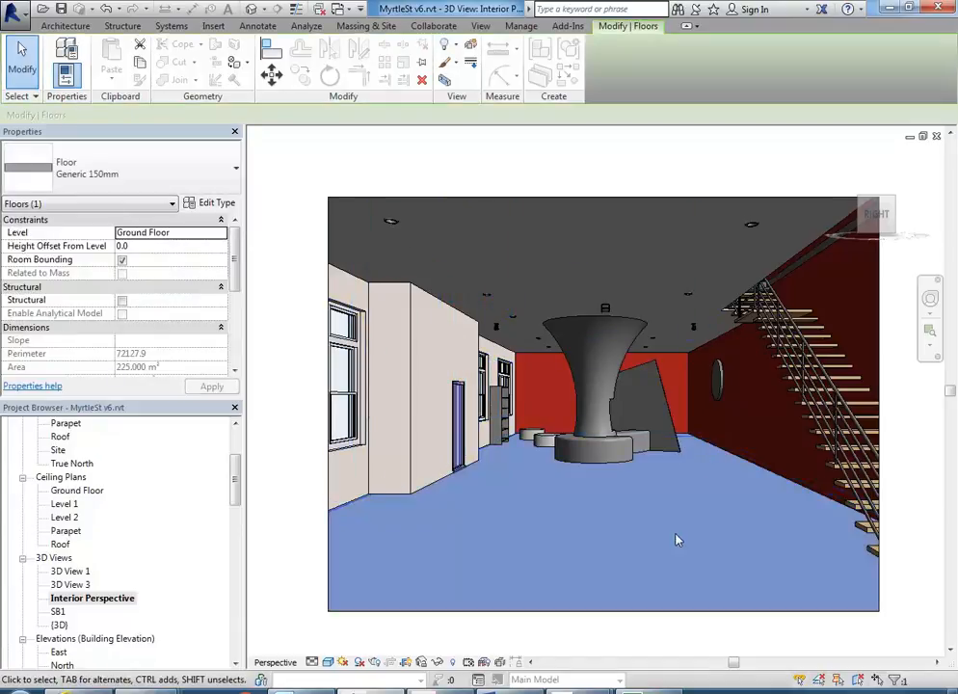
pyautogui.click(218, 203)
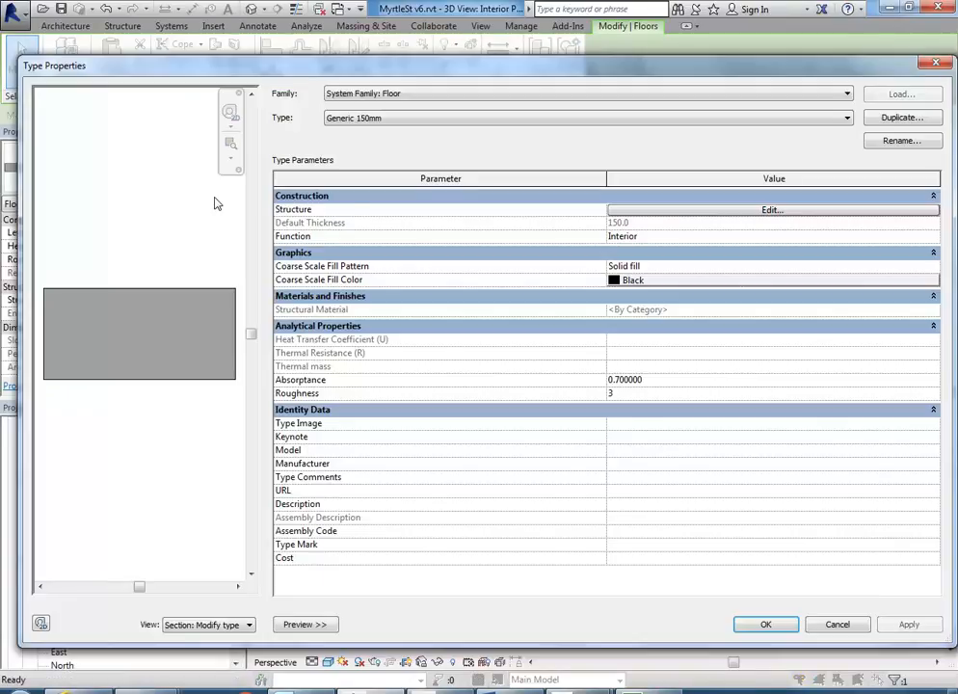
pyautogui.click(902, 118)
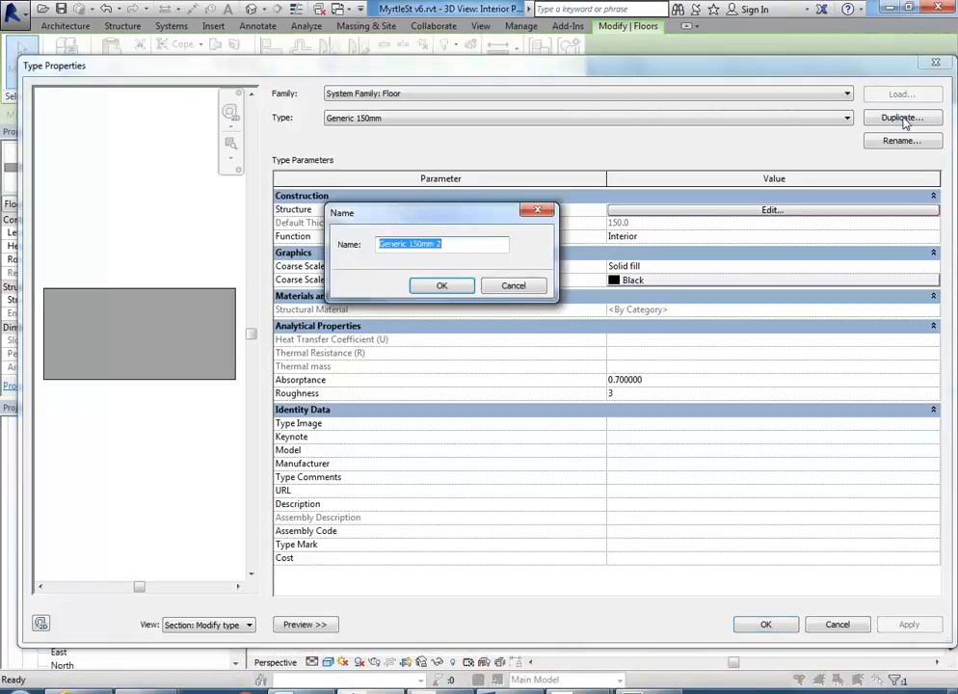
pyautogui.write('Concrete Floor')
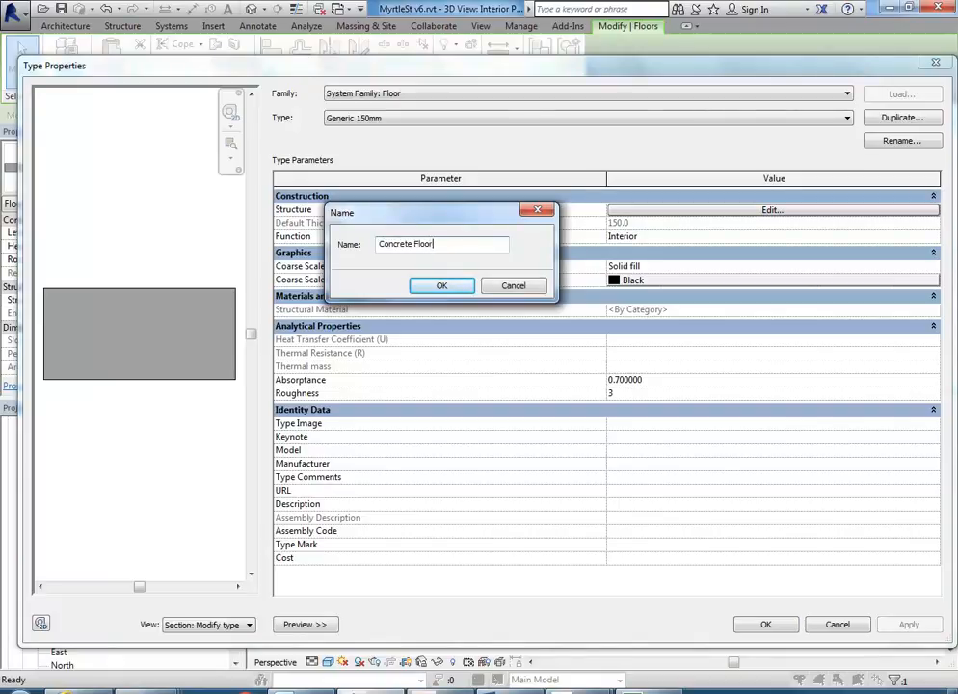
pyautogui.click(441, 286)
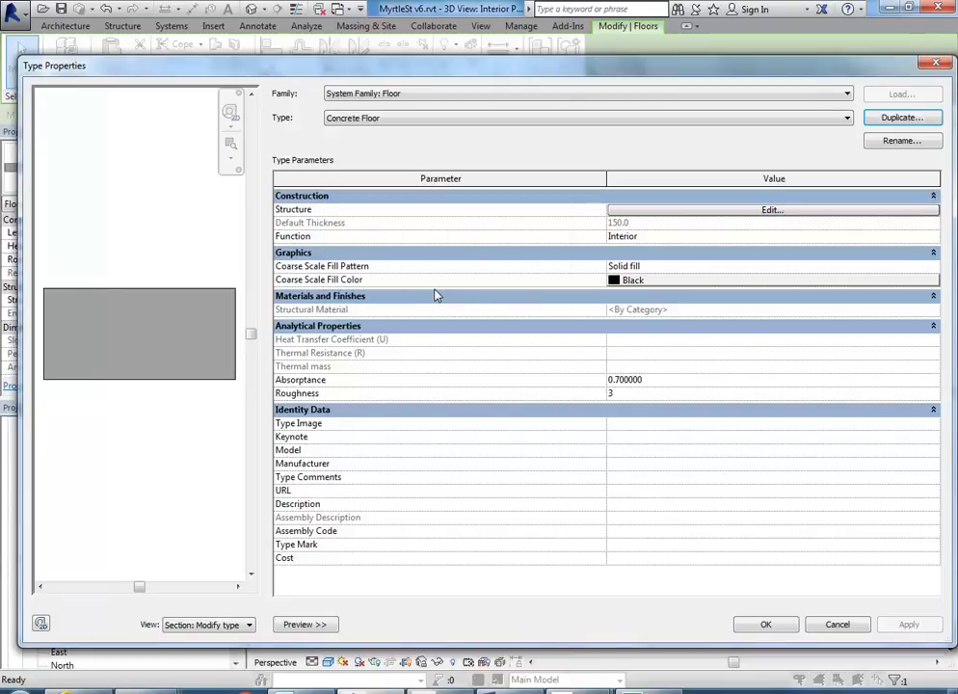
# Step: Set the thickness of the Concrete Floor type's structure layer to 200 mm
pyautogui.click(741, 210)
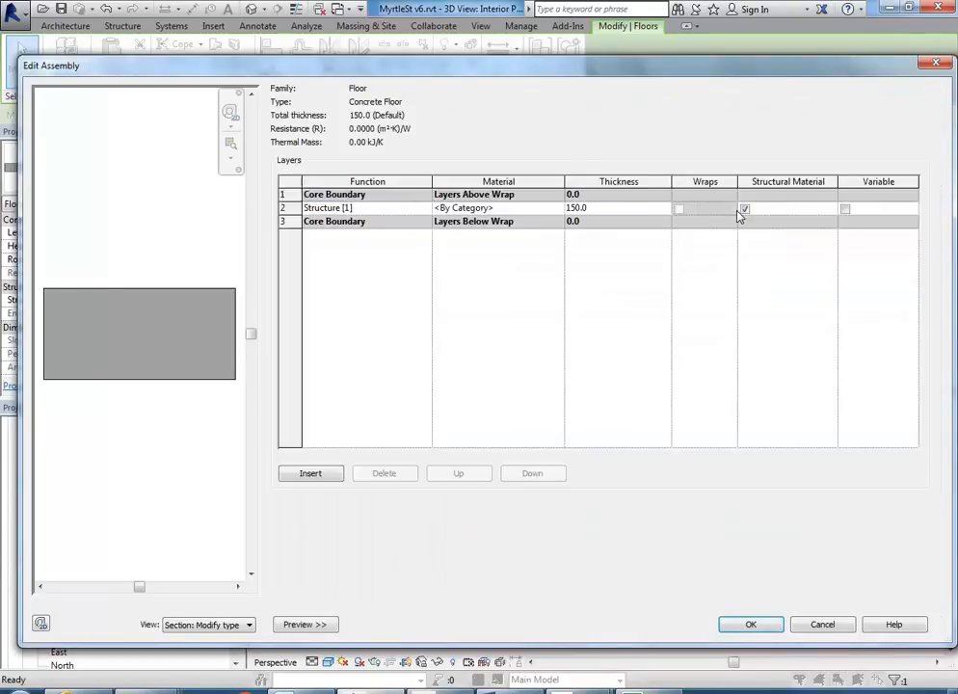
pyautogui.click(617, 209)
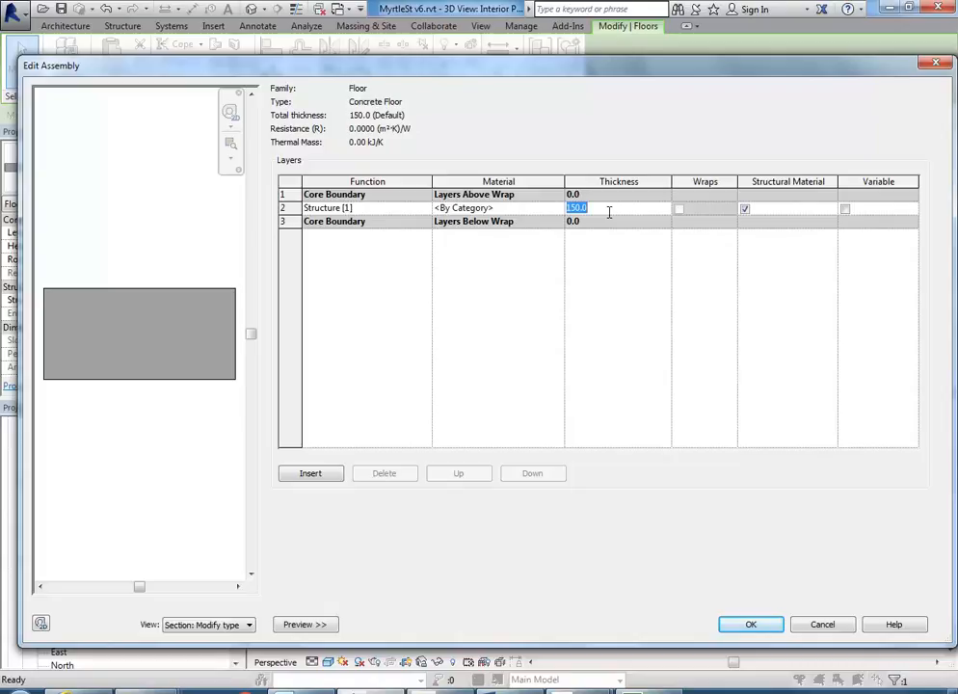
pyautogui.write('200')
pyautogui.click(405, 210)
pyautogui.click(383, 208)
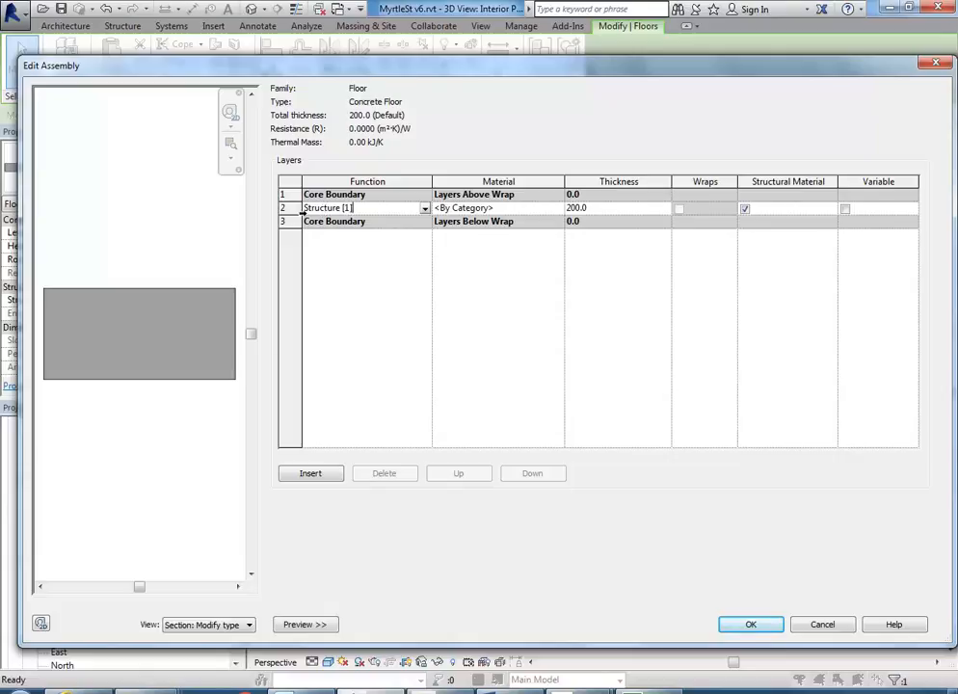
# Step: For the floor's structure layer, duplicate the Concrete, Cast In Situ material and name the copy "Concrete, Cast In Place"
pyautogui.click(531, 209)
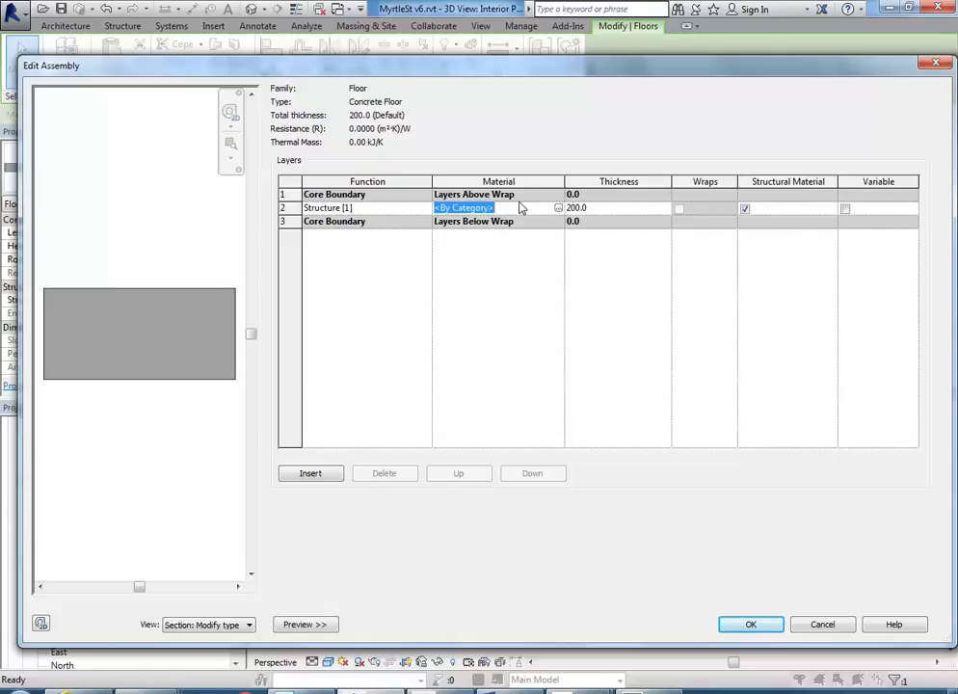
pyautogui.click(559, 208)
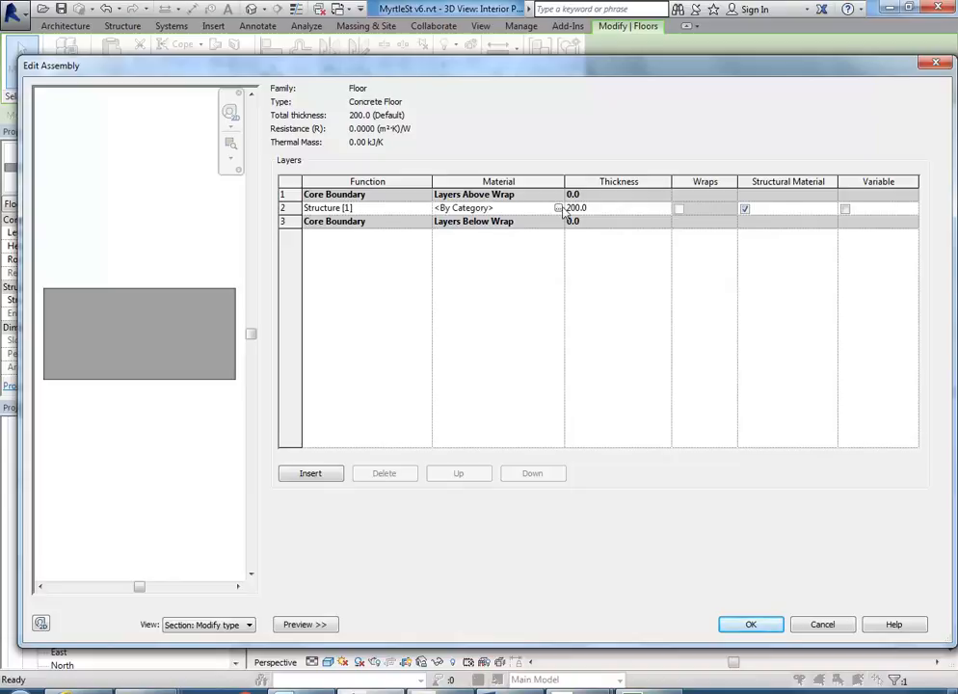
pyautogui.click(559, 208)
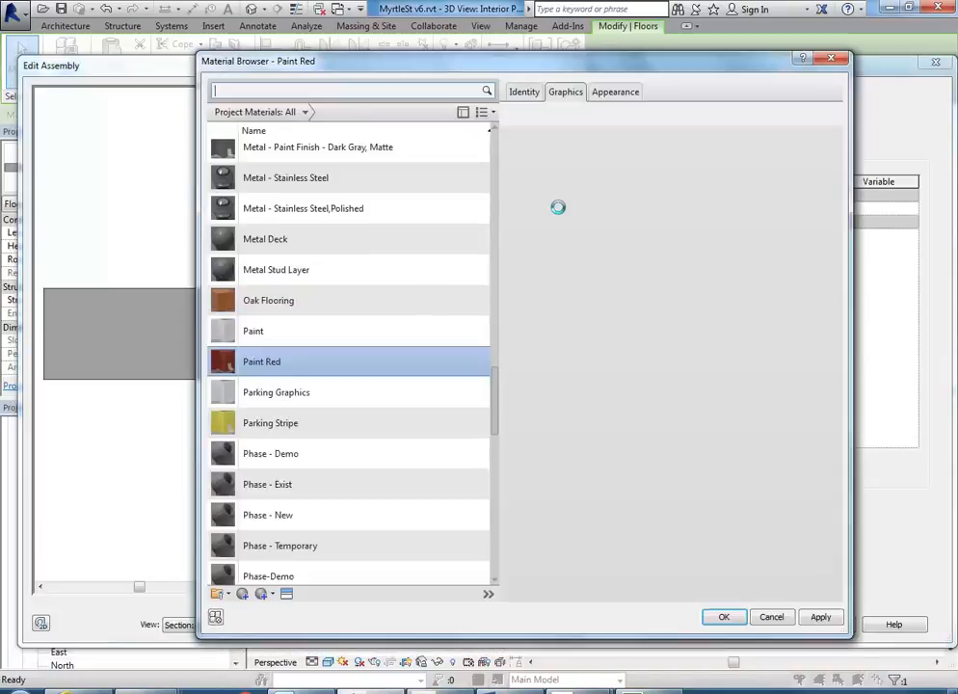
pyautogui.moveTo(494, 400); pyautogui.dragTo(498, 188)
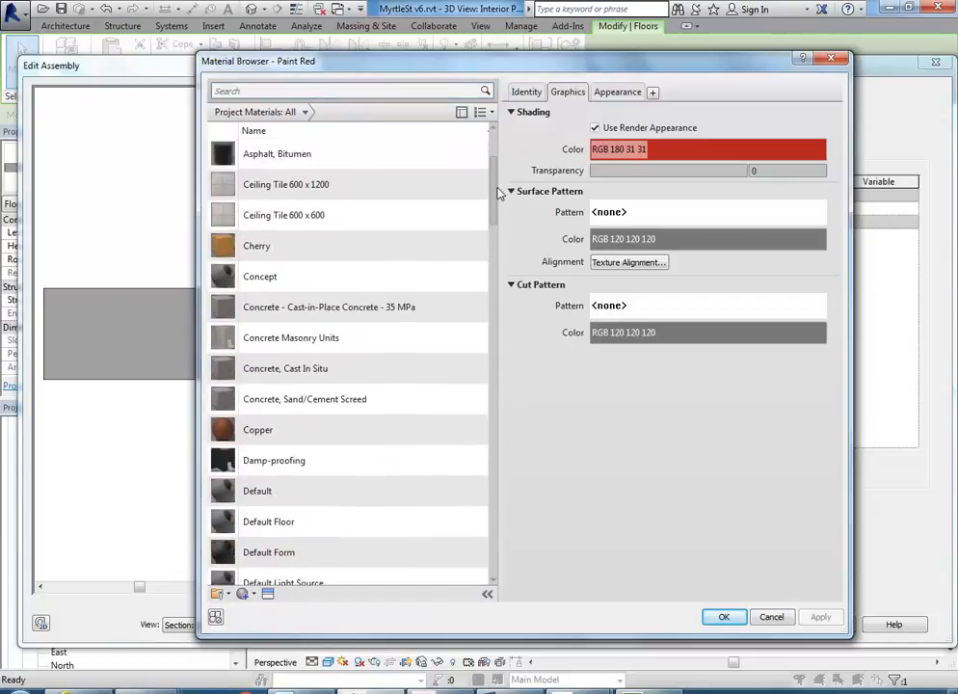
pyautogui.click(272, 373)
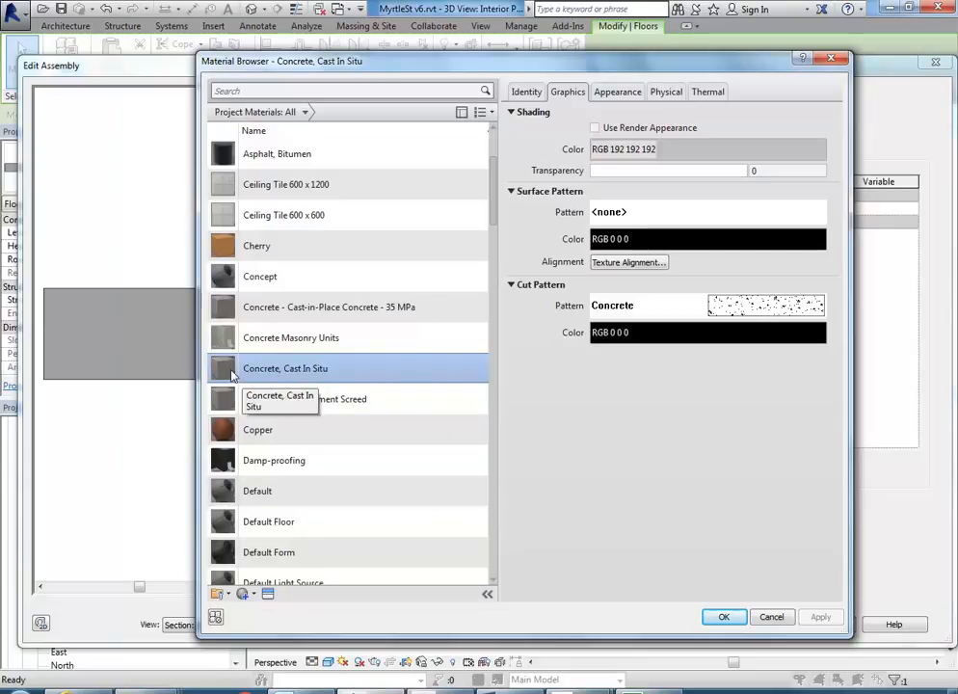
pyautogui.rightClick(225, 370)
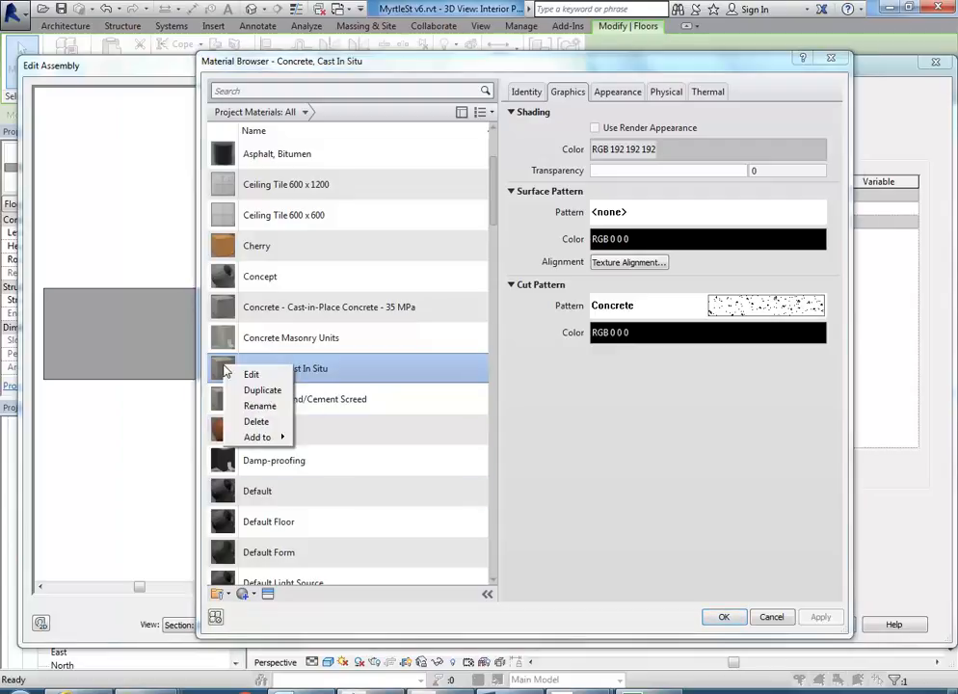
pyautogui.click(251, 390)
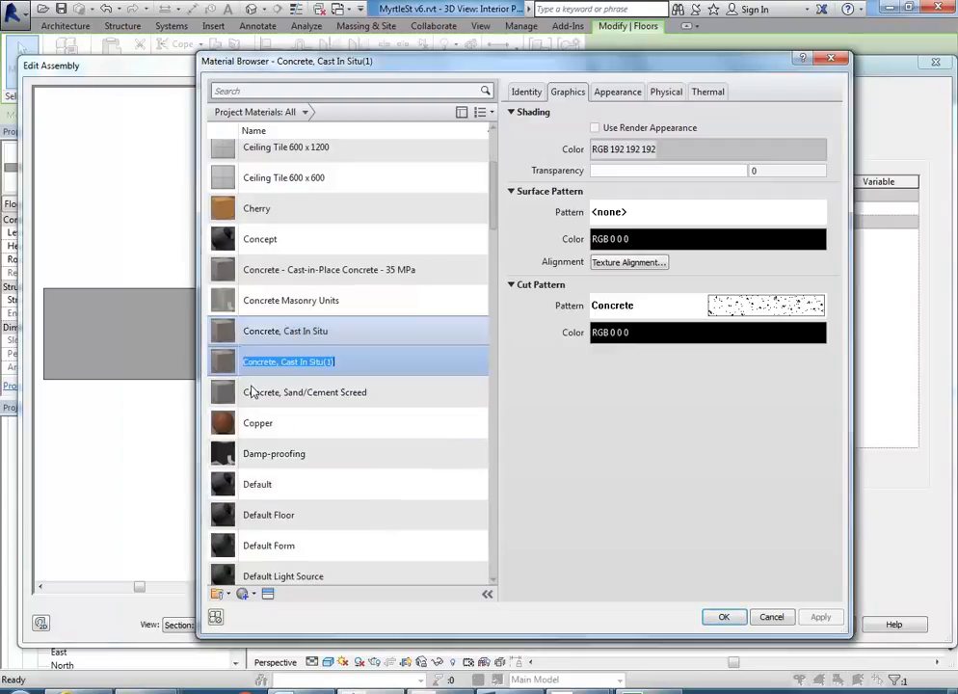
pyautogui.doubleClick(344, 362)
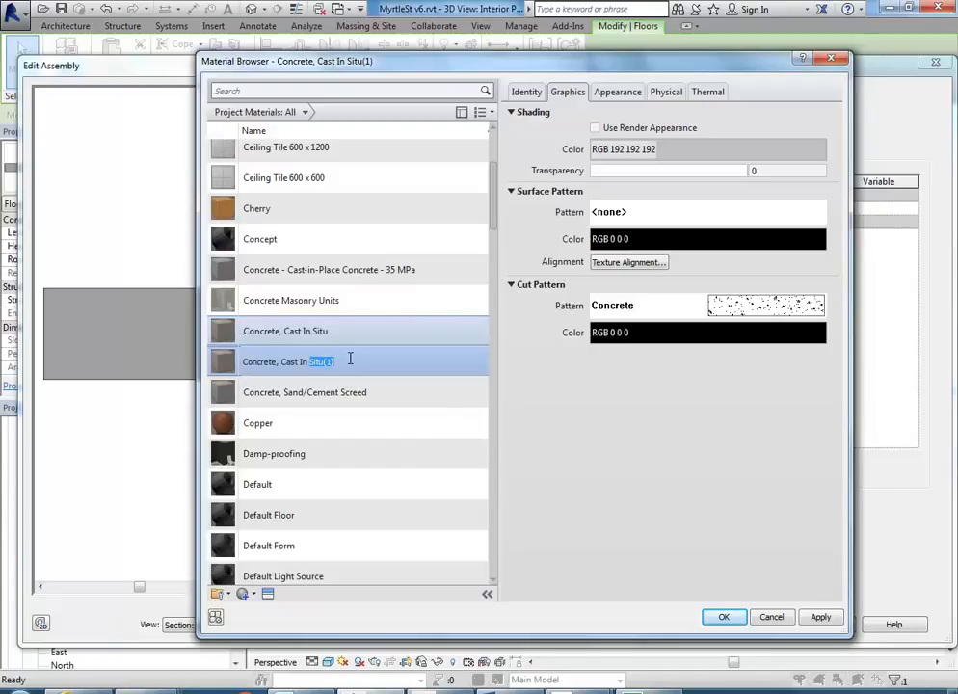
pyautogui.write('Place')
pyautogui.press('Return')
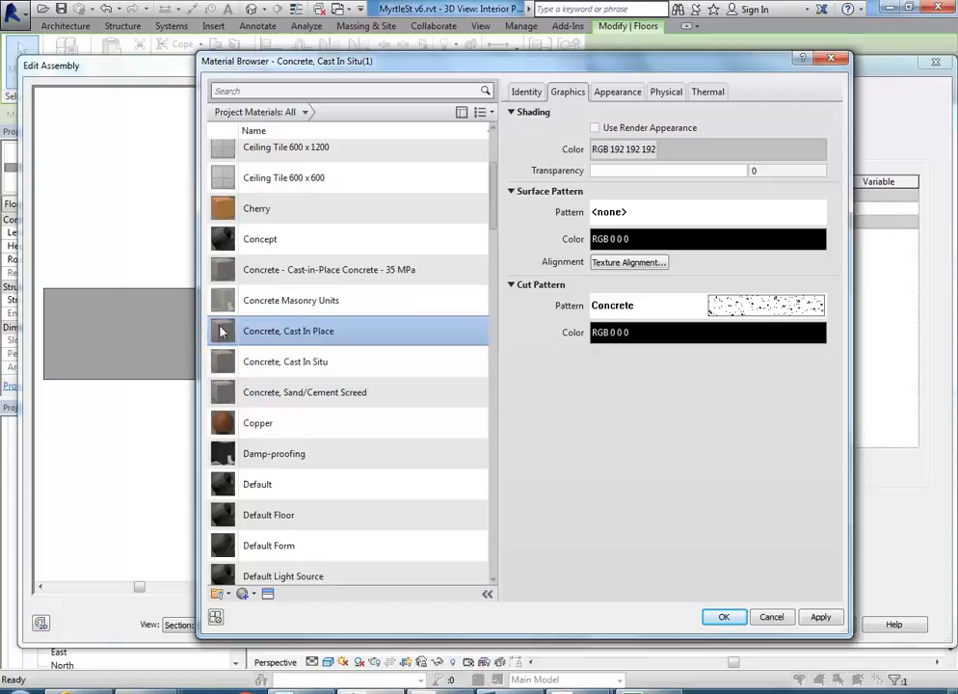
# Step: Replace the appearance asset of the Concrete, Cast In Place material with Precast Smooth from the Appearance Library's Concrete category
pyautogui.click(617, 95)
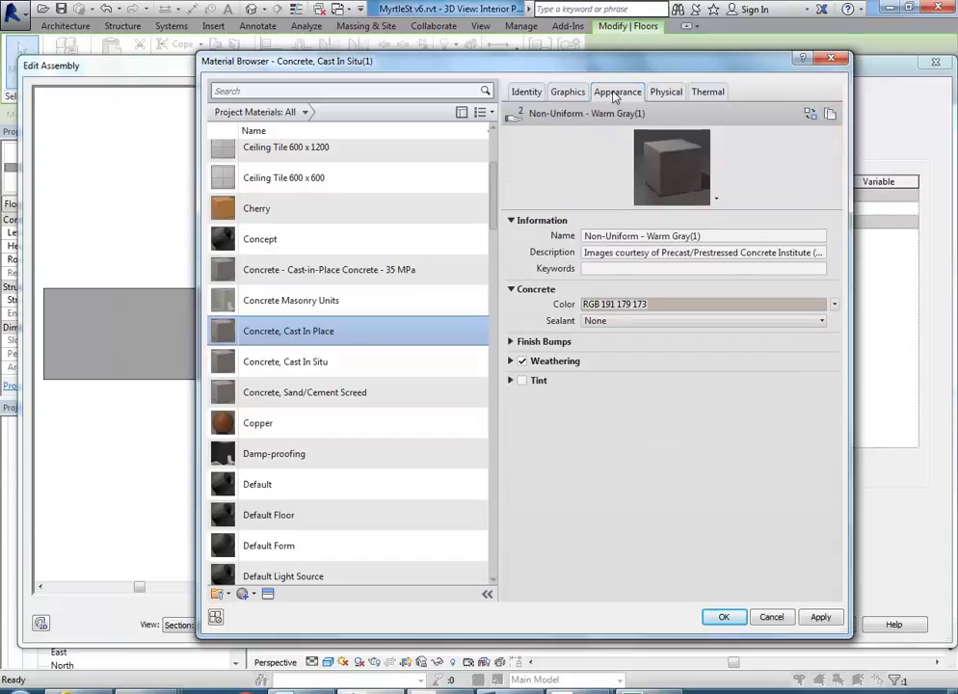
pyautogui.rightClick(614, 96)
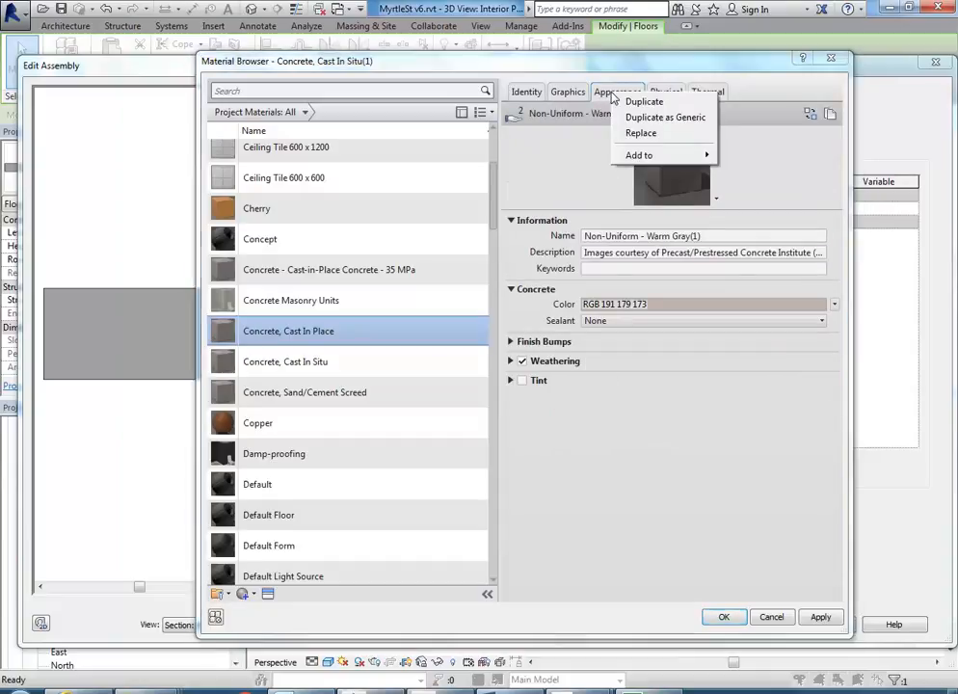
pyautogui.click(638, 134)
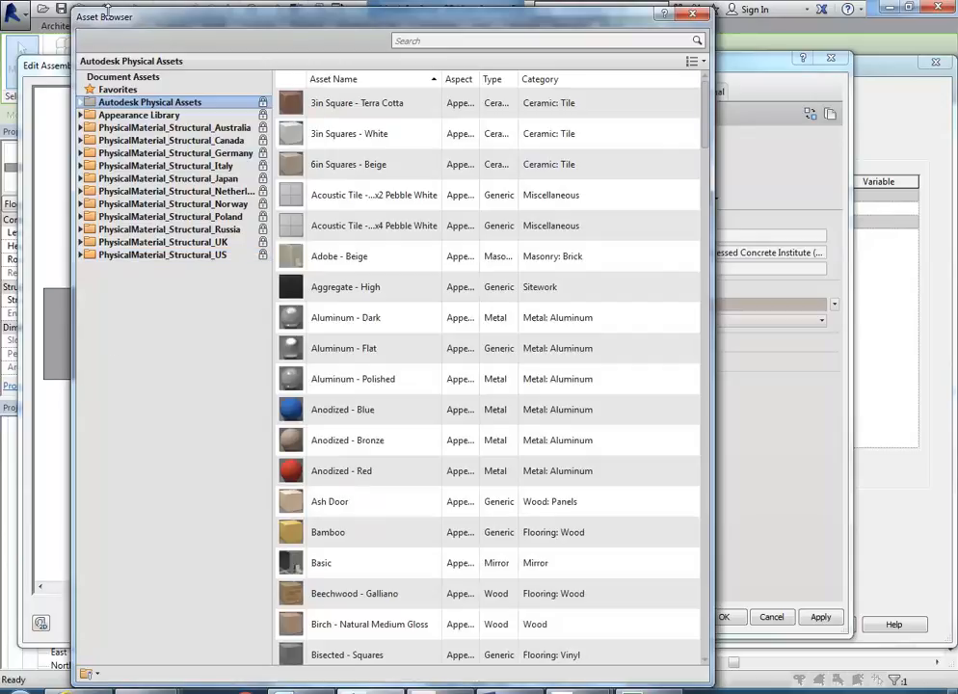
pyautogui.click(123, 117)
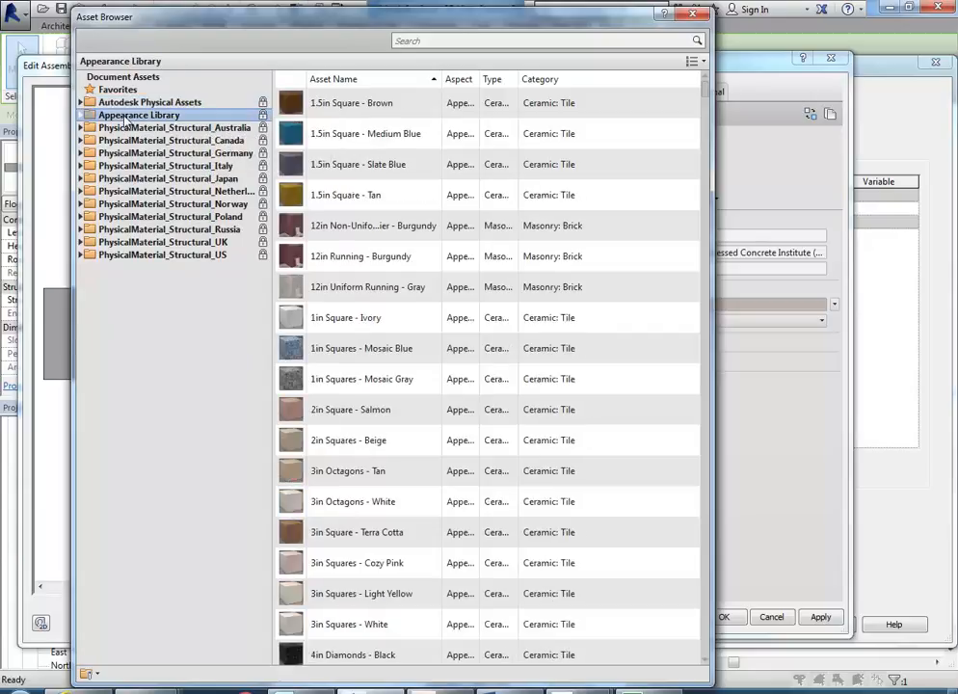
pyautogui.click(81, 116)
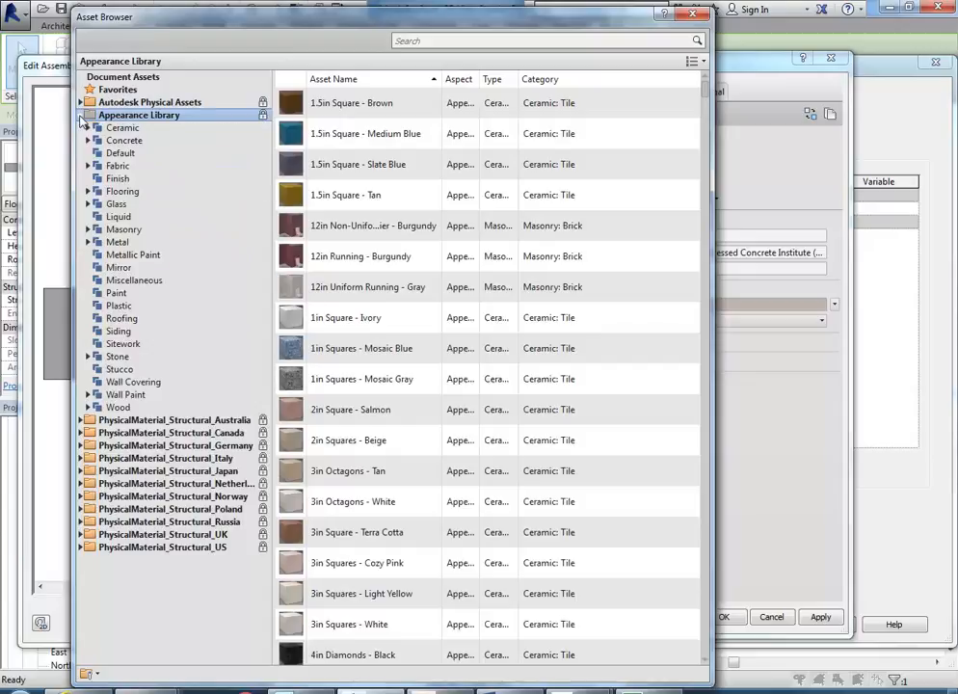
pyautogui.click(109, 144)
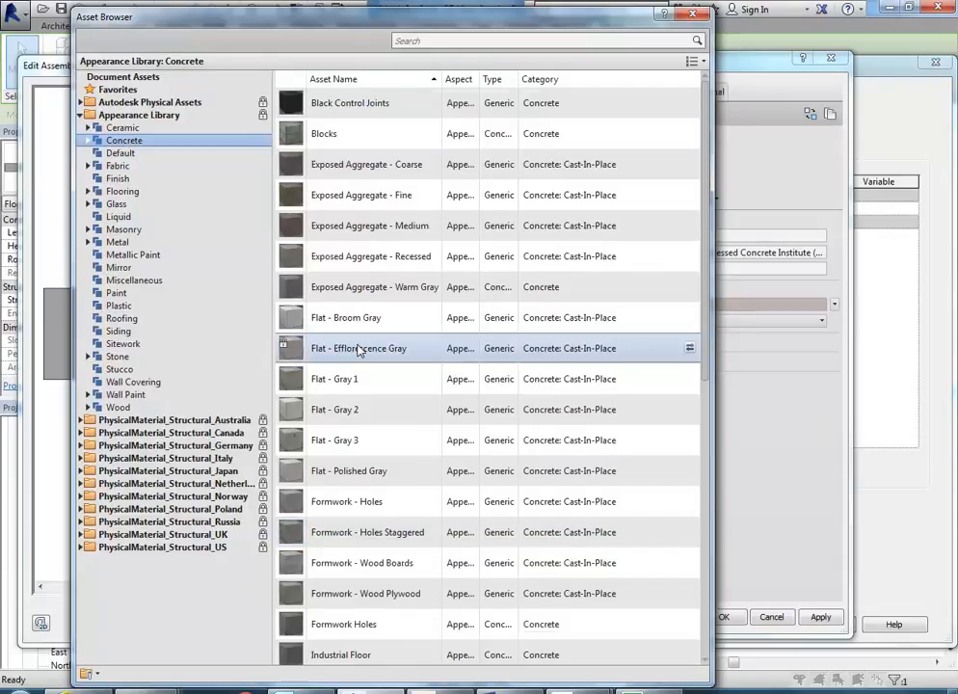
pyautogui.scroll(-6, 359, 410)
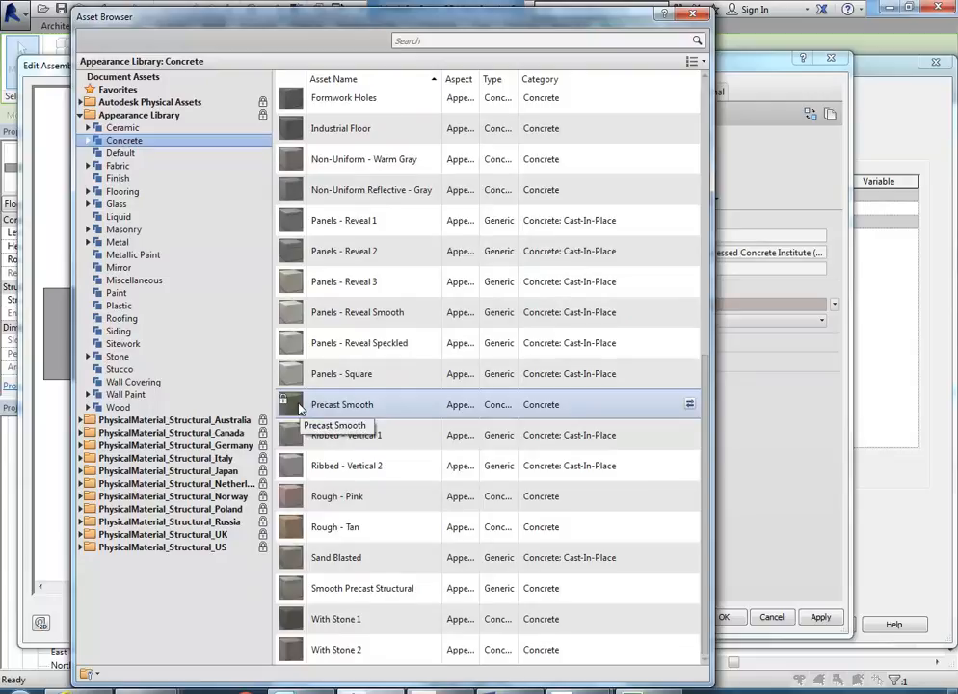
pyautogui.doubleClick(299, 408)
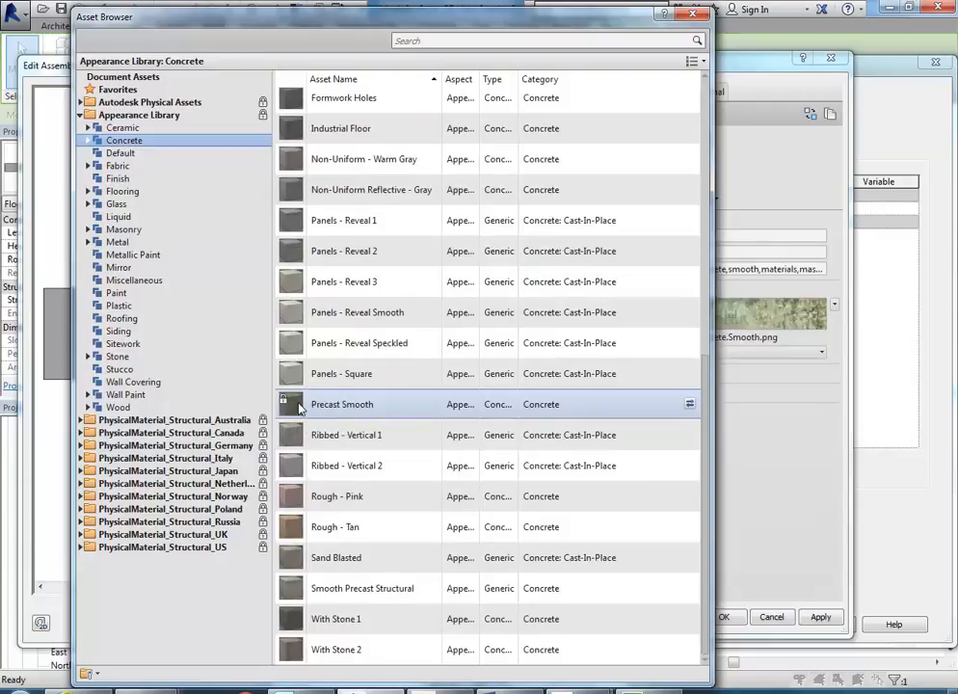
pyautogui.click(697, 15)
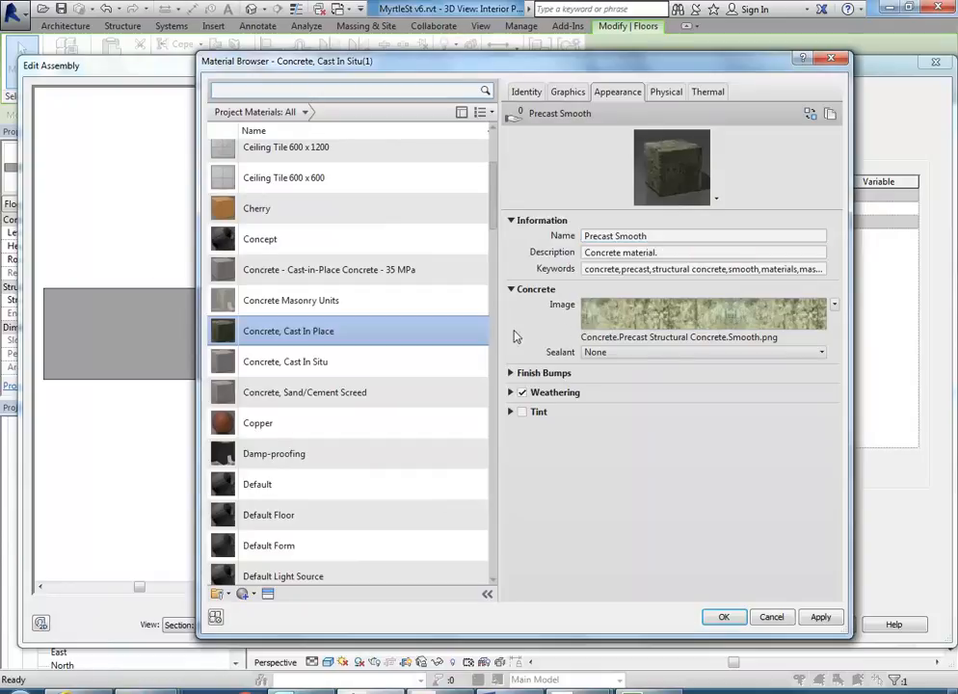
# Step: Accept the Concrete, Cast In Place material for the structure layer and apply the Concrete Floor type's changes
pyautogui.moveTo(679, 322)
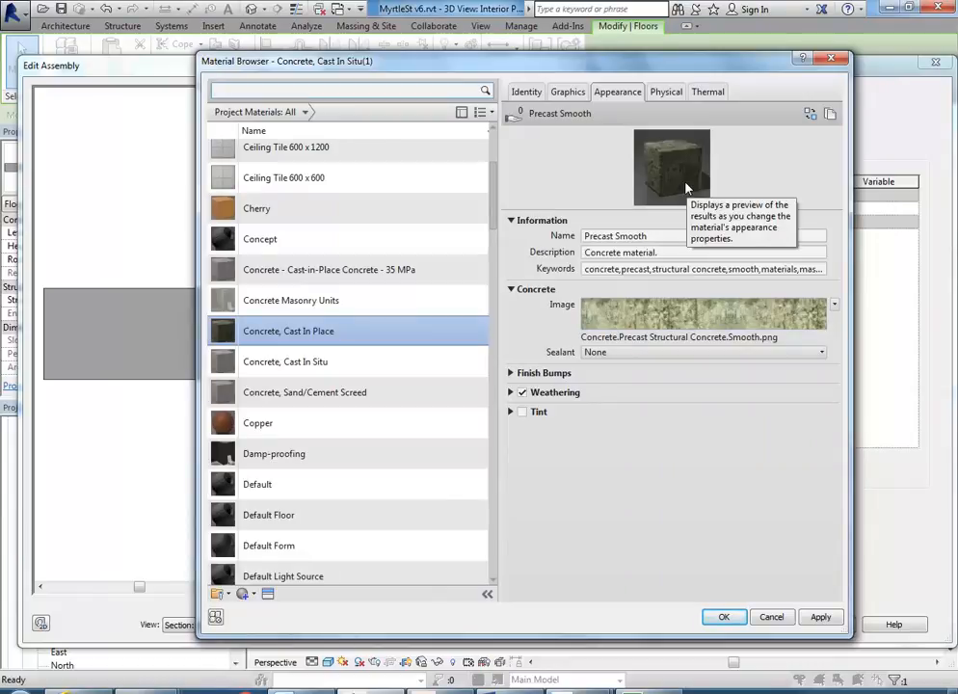
pyautogui.click(723, 616)
pyautogui.click(747, 624)
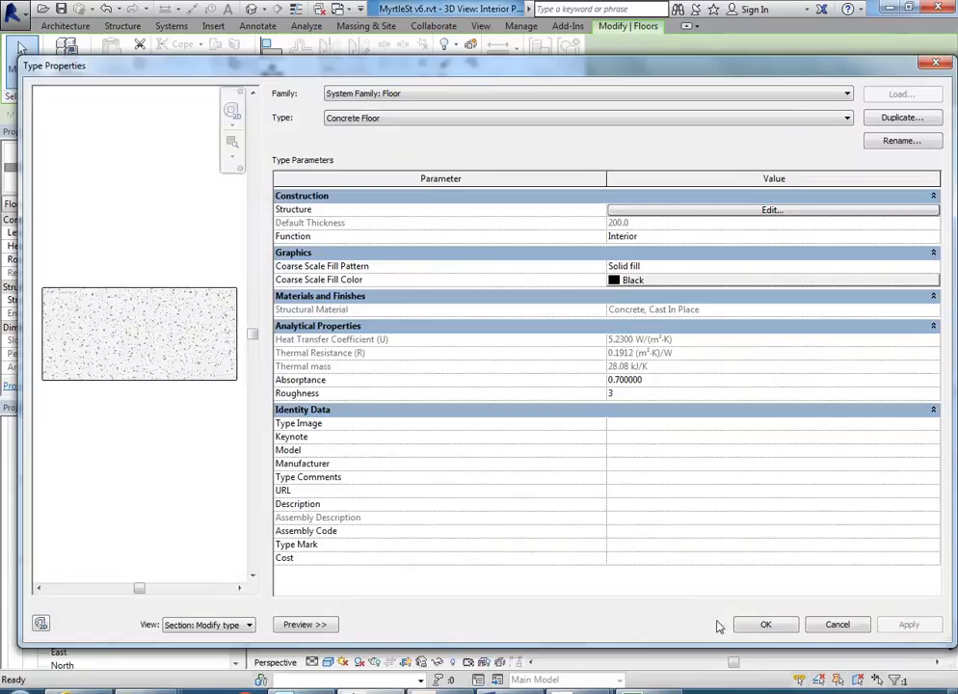
pyautogui.click(767, 624)
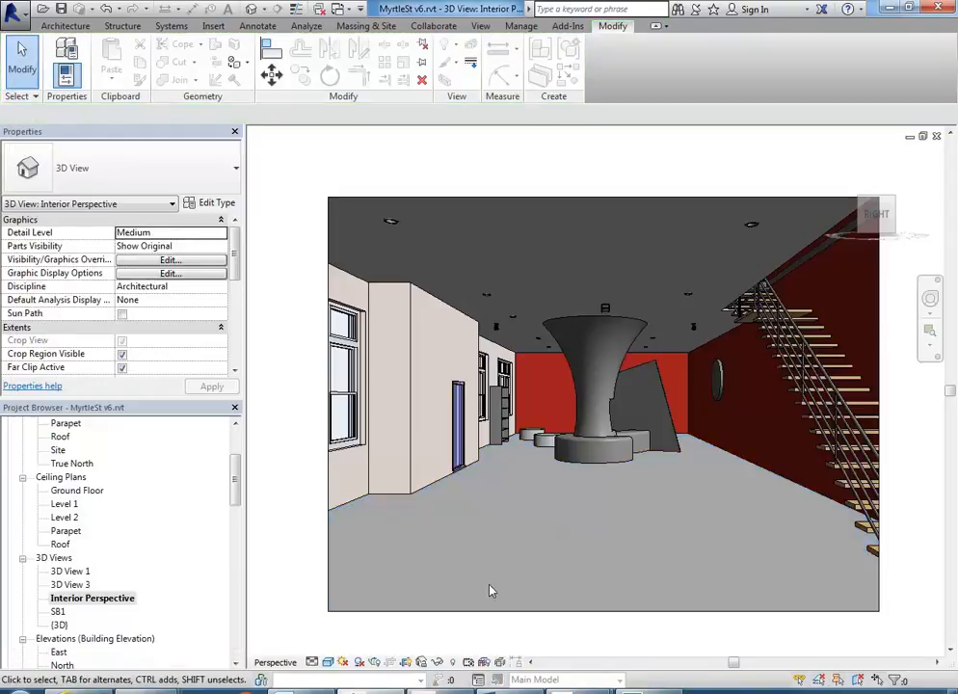
# Step: Set the interior perspective's visual style to Realistic and inspect the texture on the concrete floor
pyautogui.click(328, 661)
pyautogui.click(355, 631)
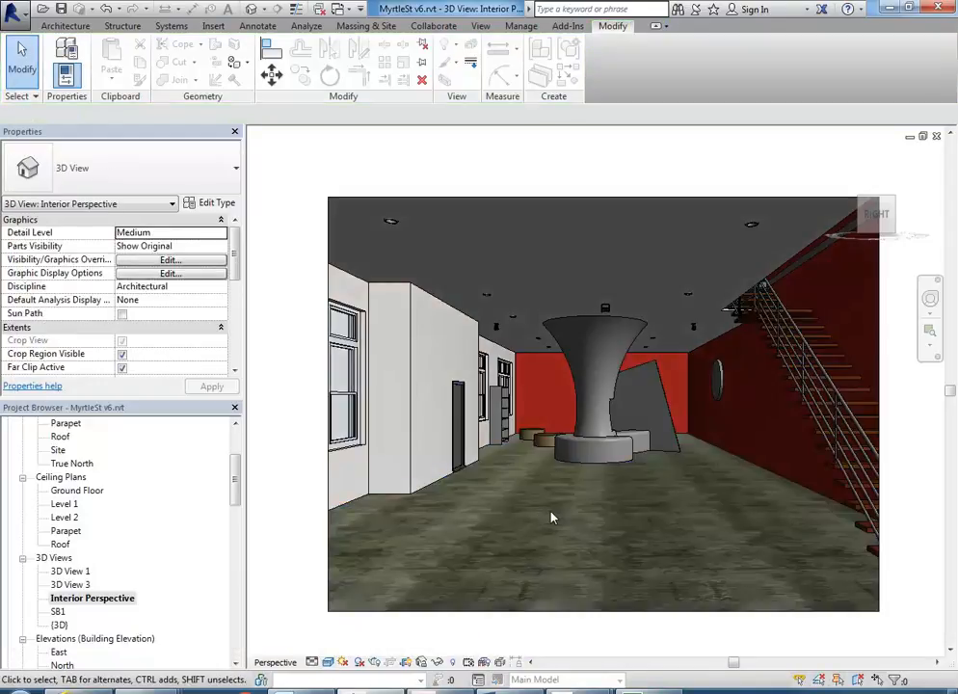
pyautogui.scroll(5, 552, 518)
pyautogui.scroll(4, 539, 505)
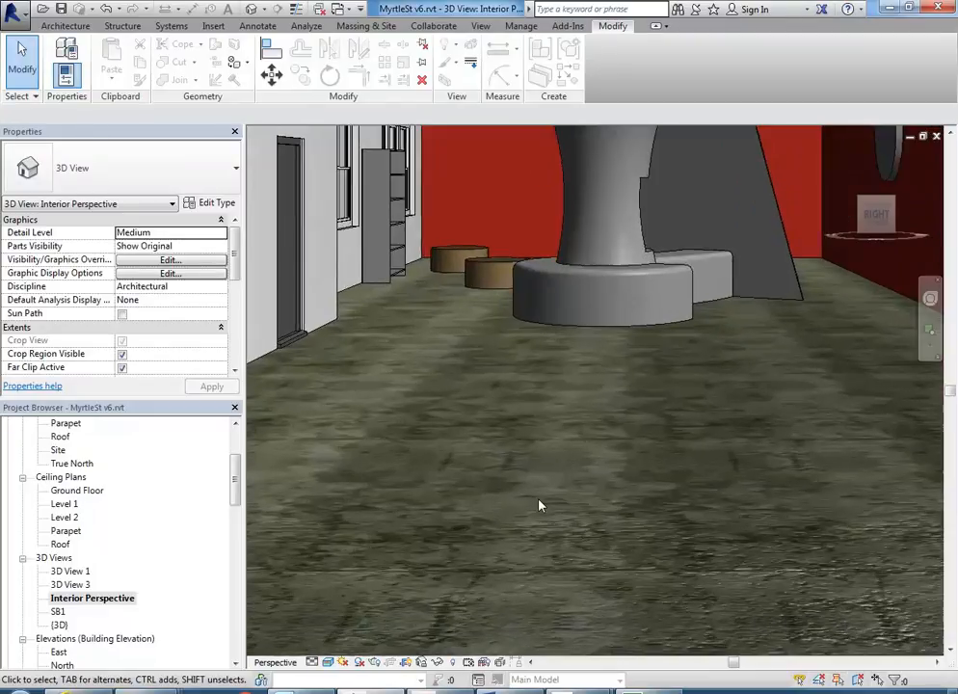
pyautogui.scroll(-6, 540, 505)
pyautogui.scroll(2, 539, 505)
pyautogui.scroll(-5, 540, 505)
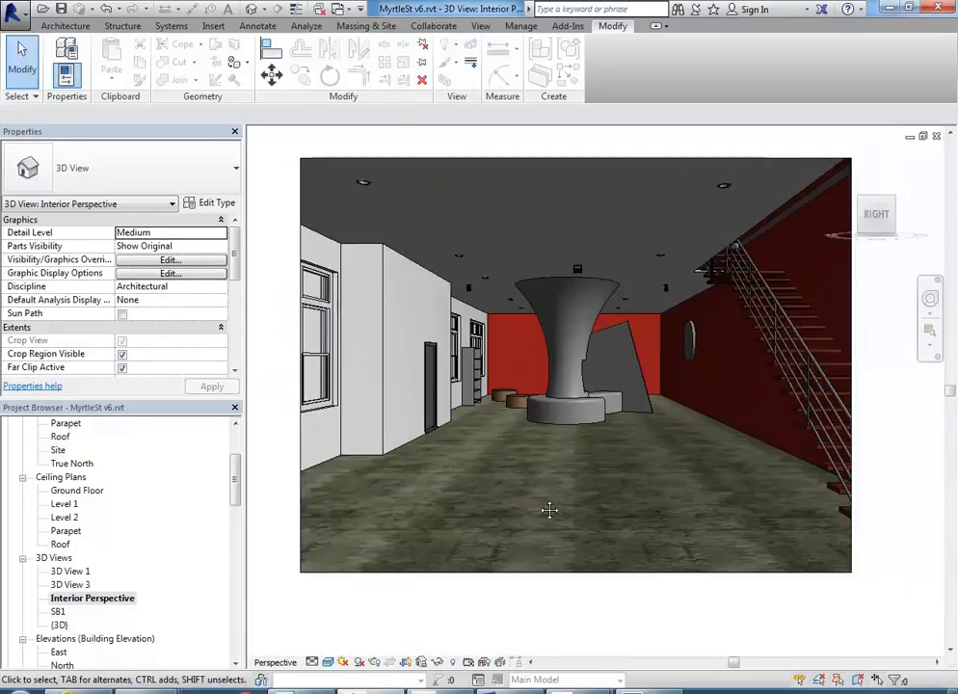
pyautogui.scroll(2, 552, 541)
pyautogui.scroll(2, 413, 576)
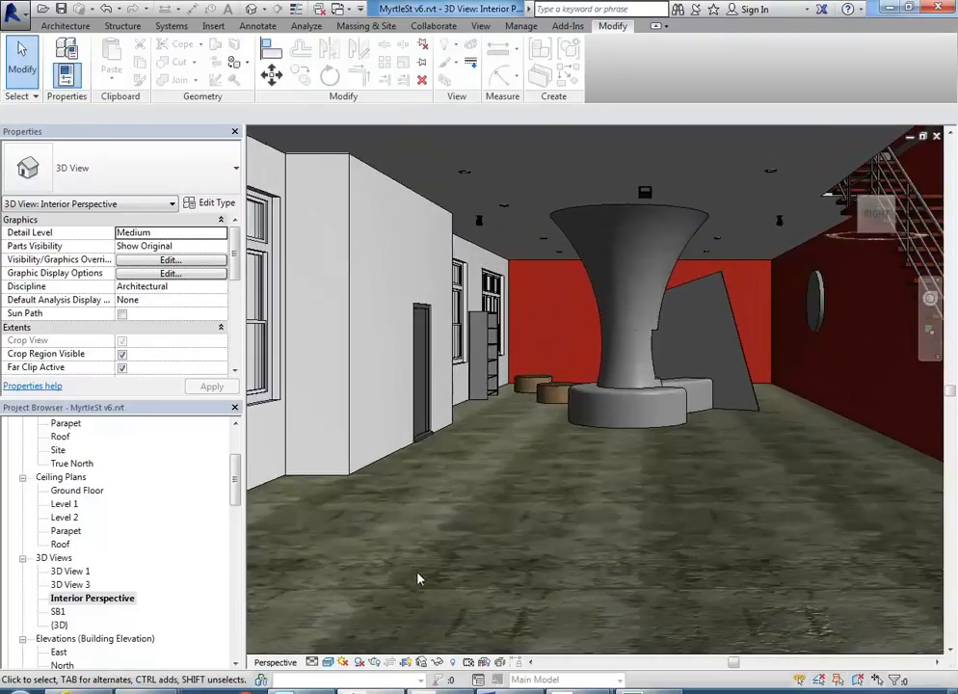
pyautogui.scroll(-4, 509, 472)
pyautogui.scroll(1, 560, 468)
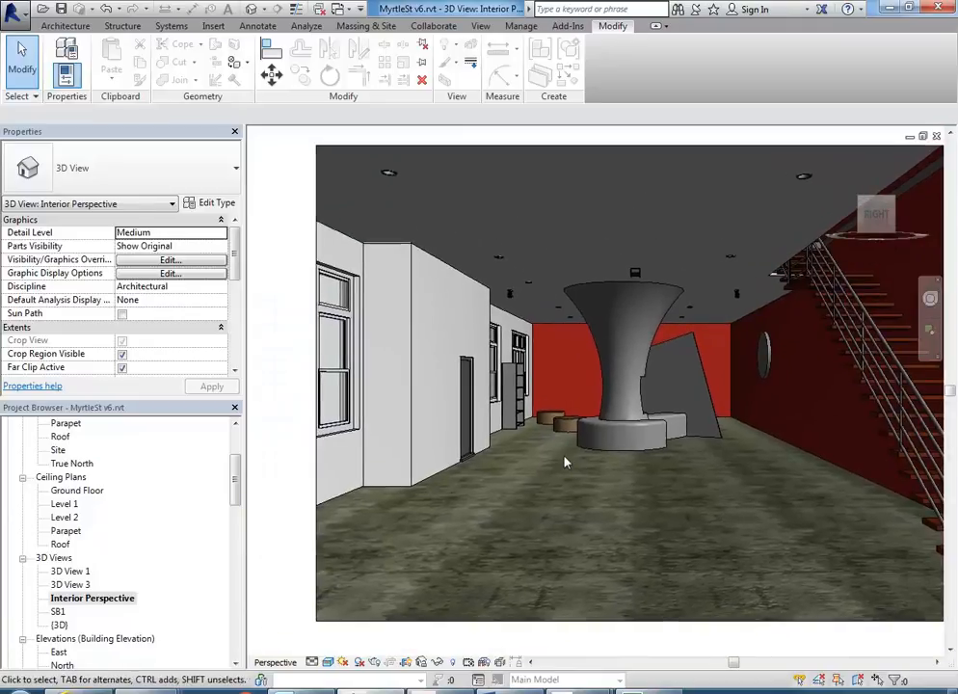
# Step: In the appearance of the Concrete Floor's structure material, turn off Weathering and set the Sealant to Epoxy
pyautogui.click(729, 425)
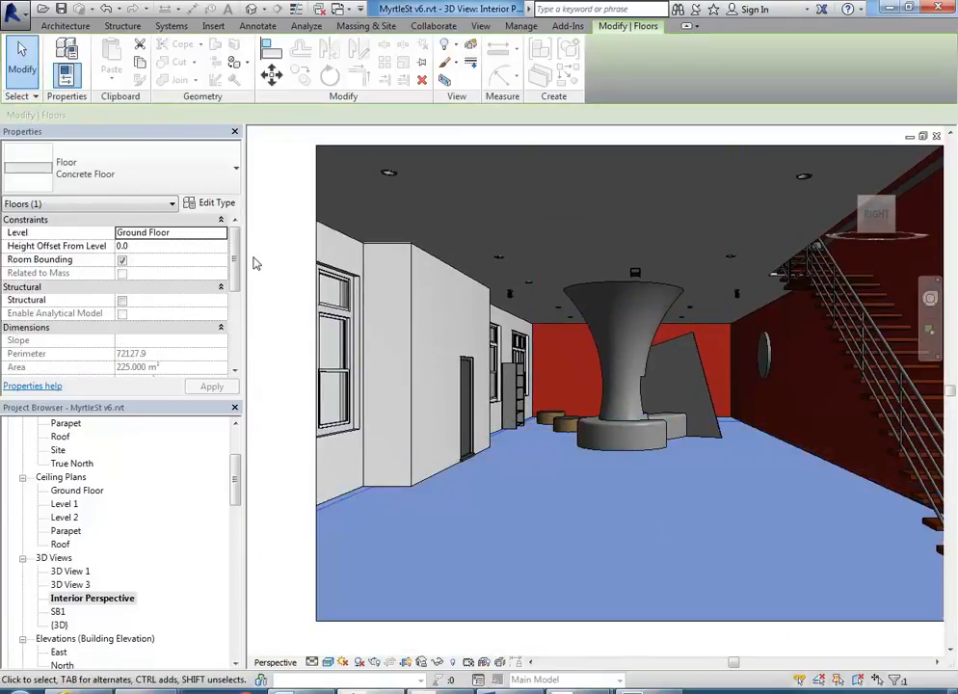
pyautogui.click(205, 210)
pyautogui.click(738, 207)
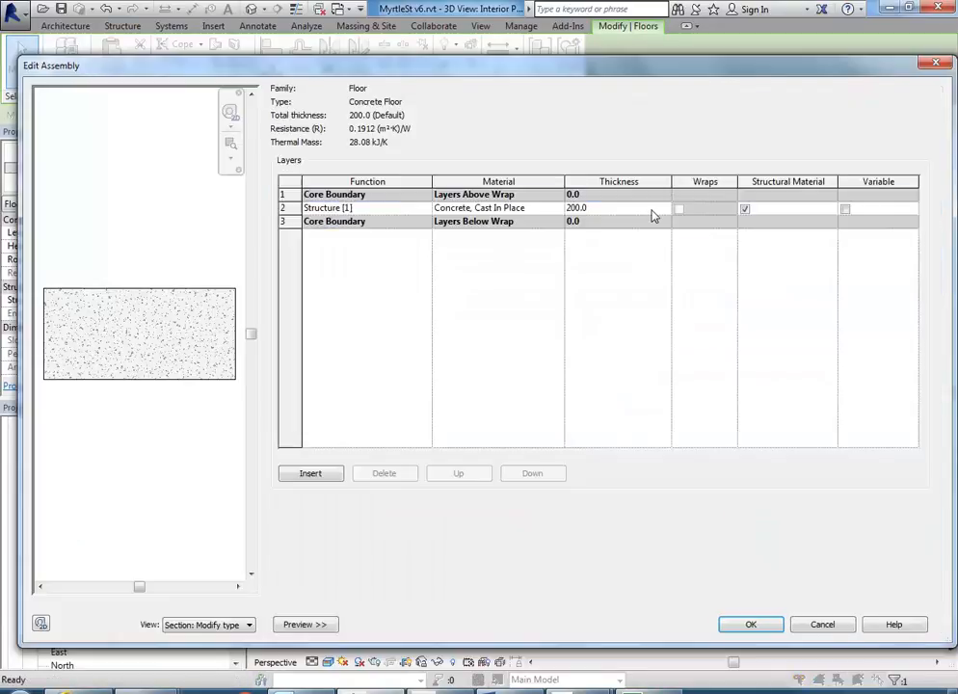
pyautogui.click(542, 211)
pyautogui.click(557, 208)
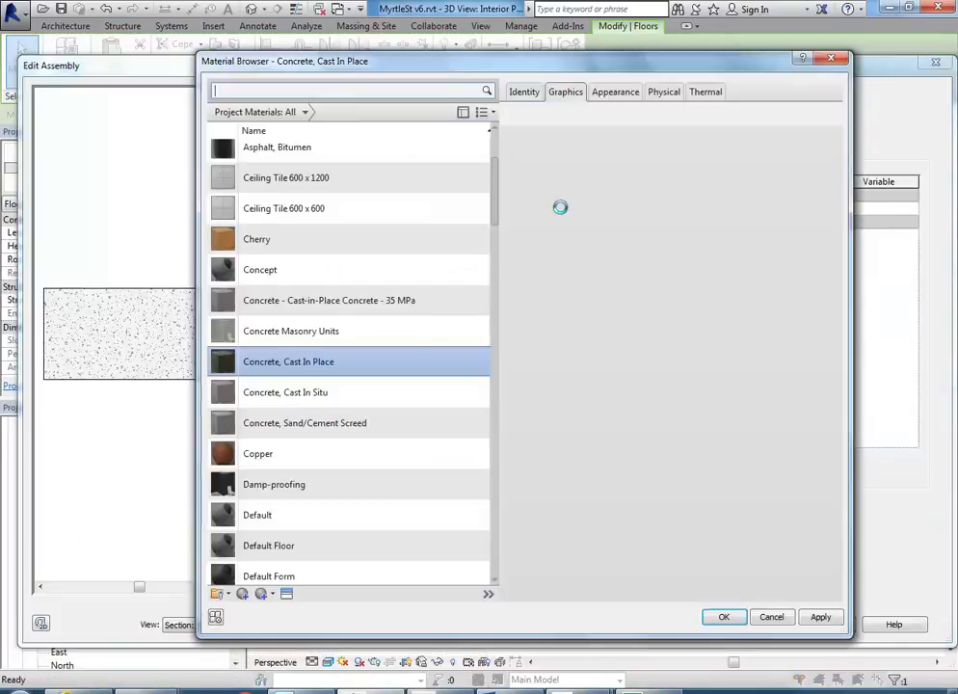
pyautogui.click(631, 95)
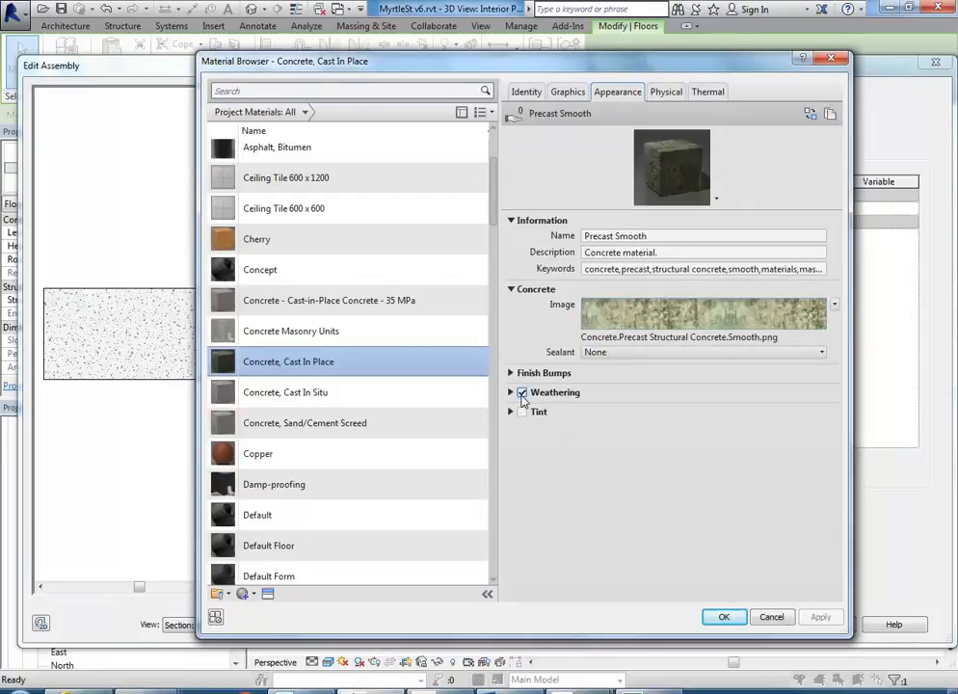
pyautogui.click(522, 393)
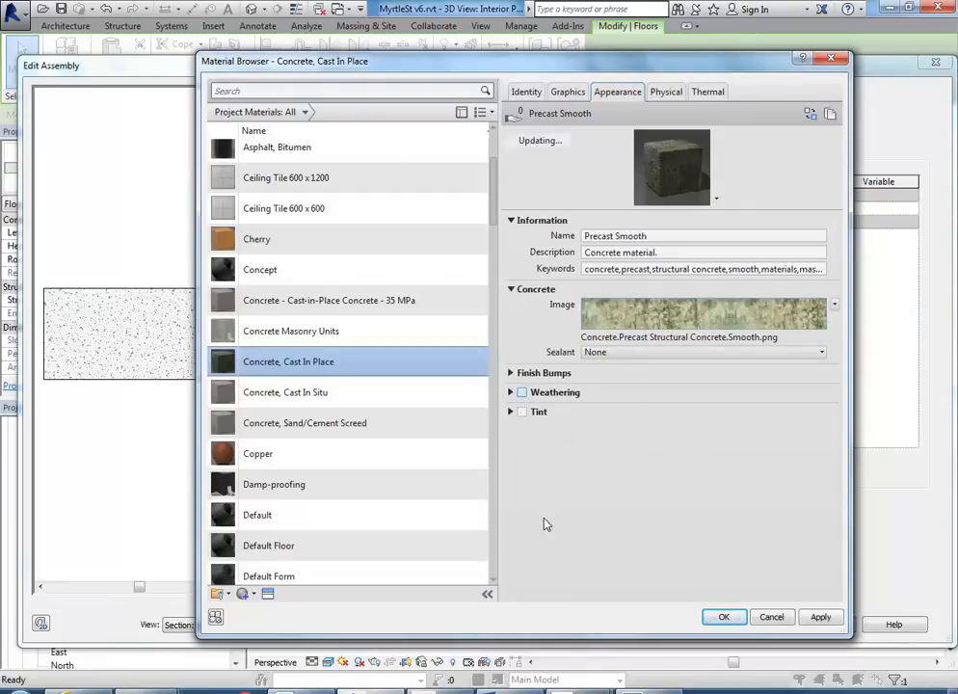
pyautogui.click(636, 353)
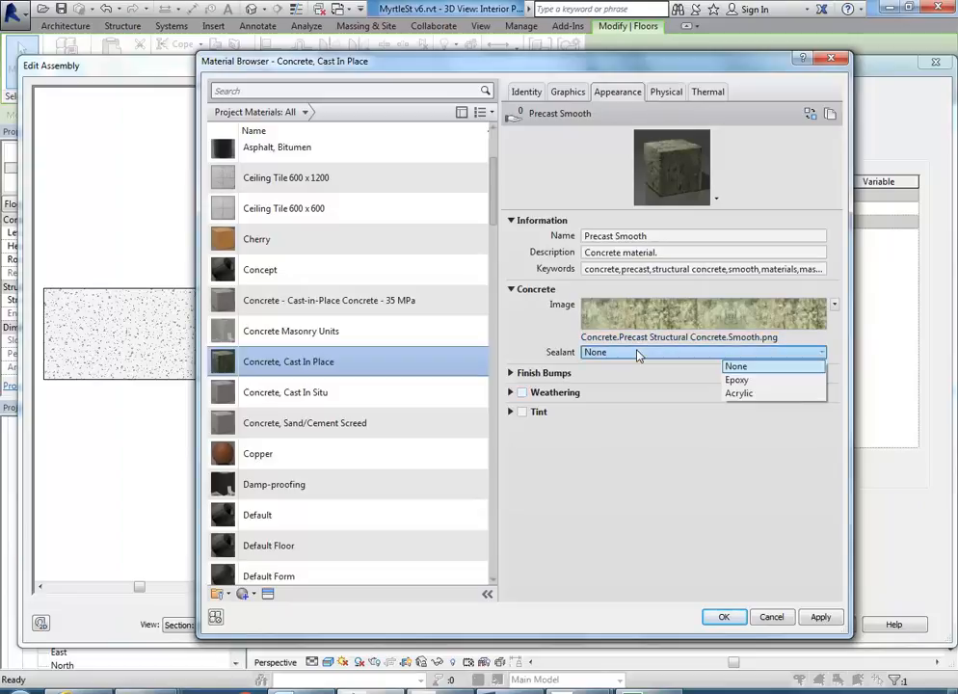
pyautogui.click(748, 382)
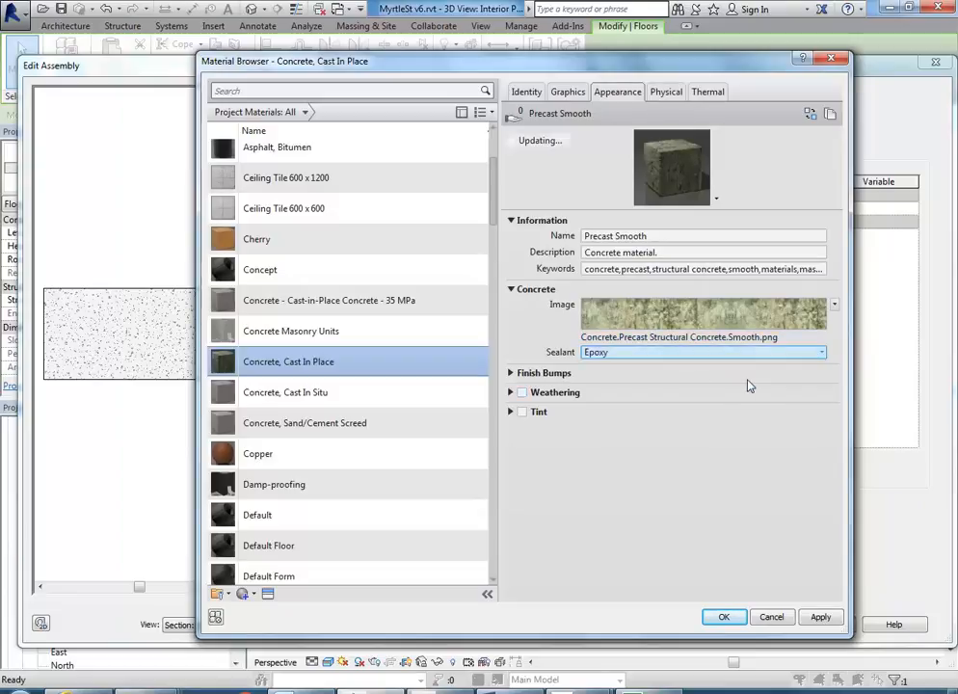
# Step: Set the sample width of the Precast Smooth concrete image texture to 5000 mm
pyautogui.moveTo(650, 318)
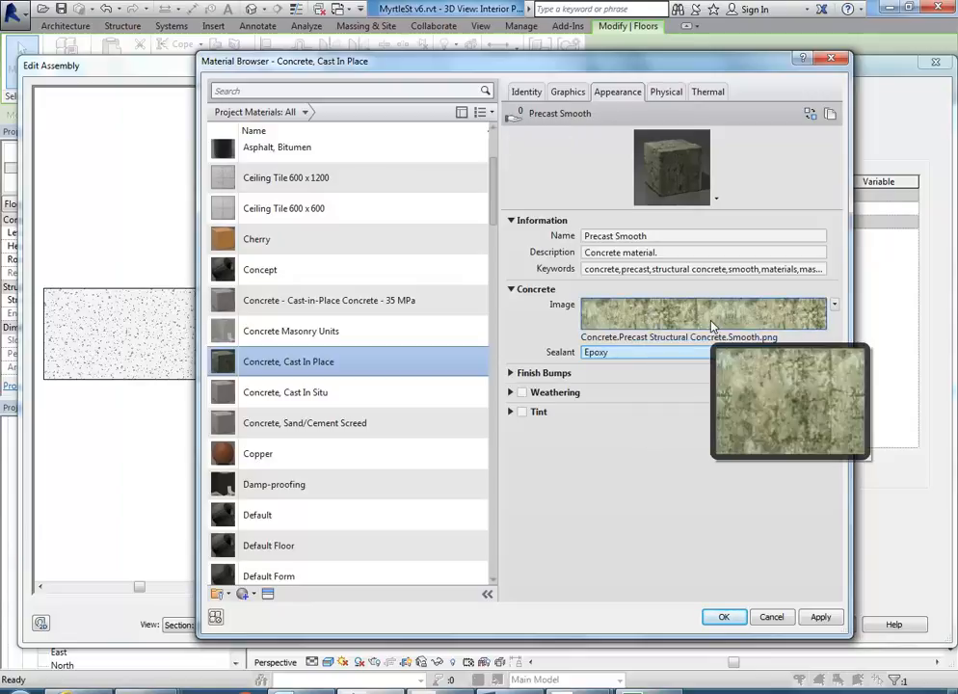
pyautogui.click(659, 321)
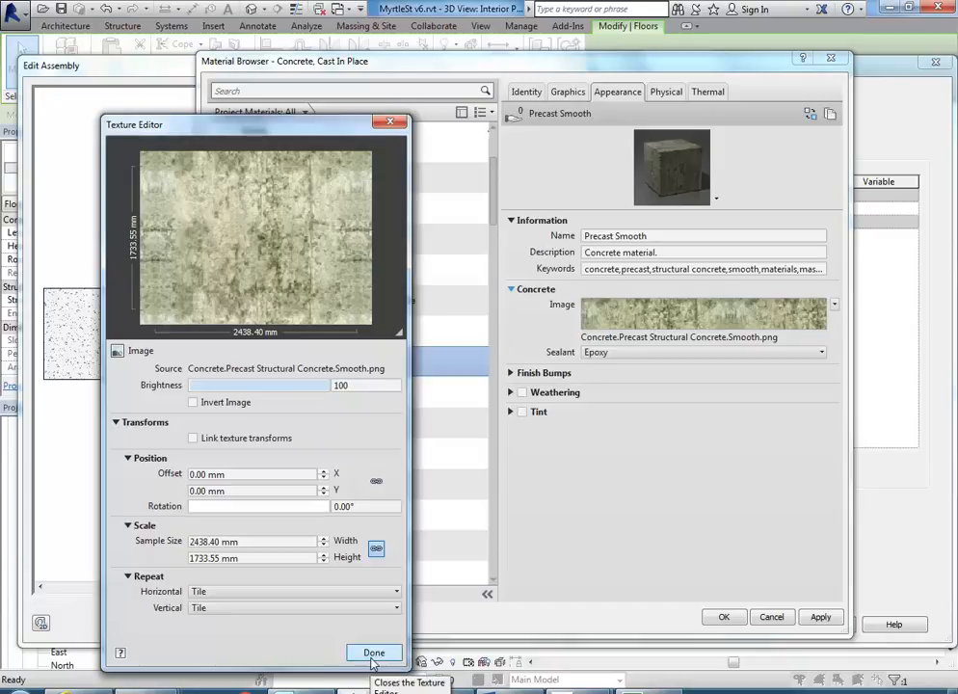
pyautogui.click(198, 542)
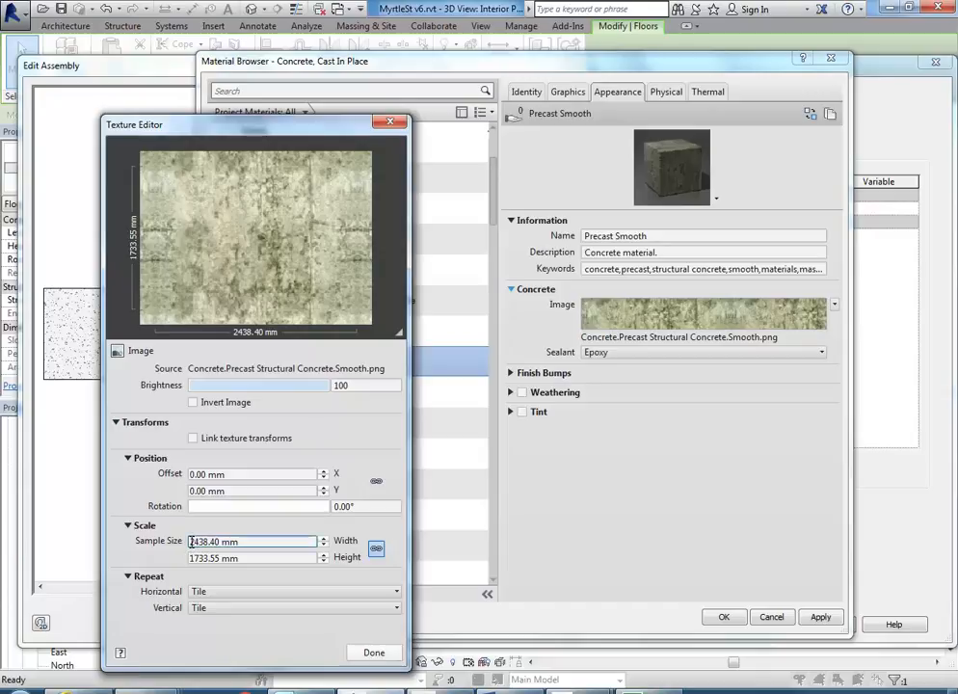
pyautogui.moveTo(190, 542); pyautogui.dragTo(253, 541)
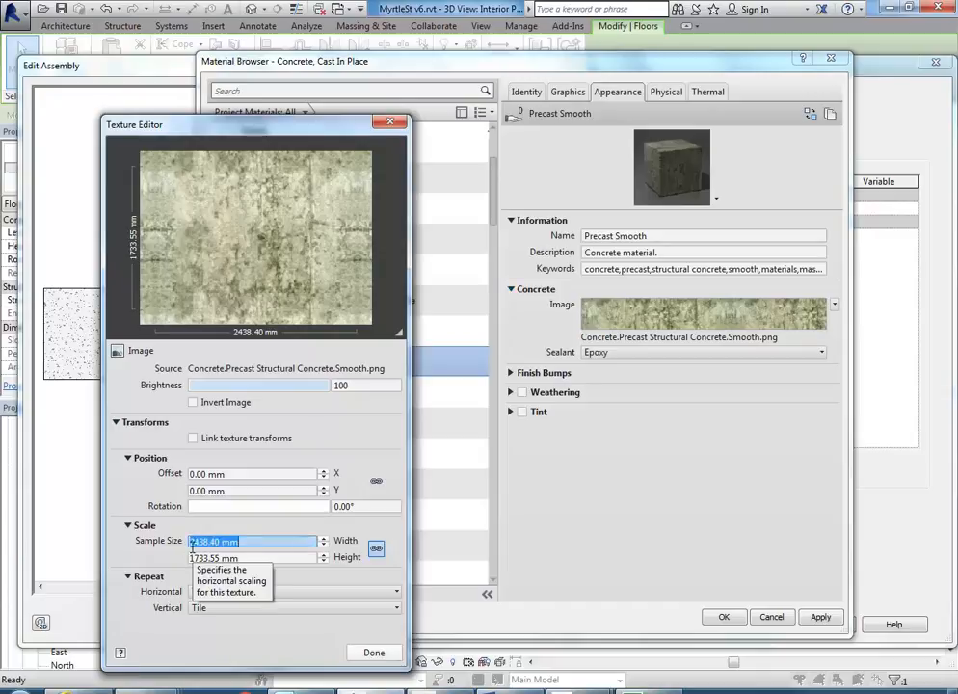
pyautogui.write('5000')
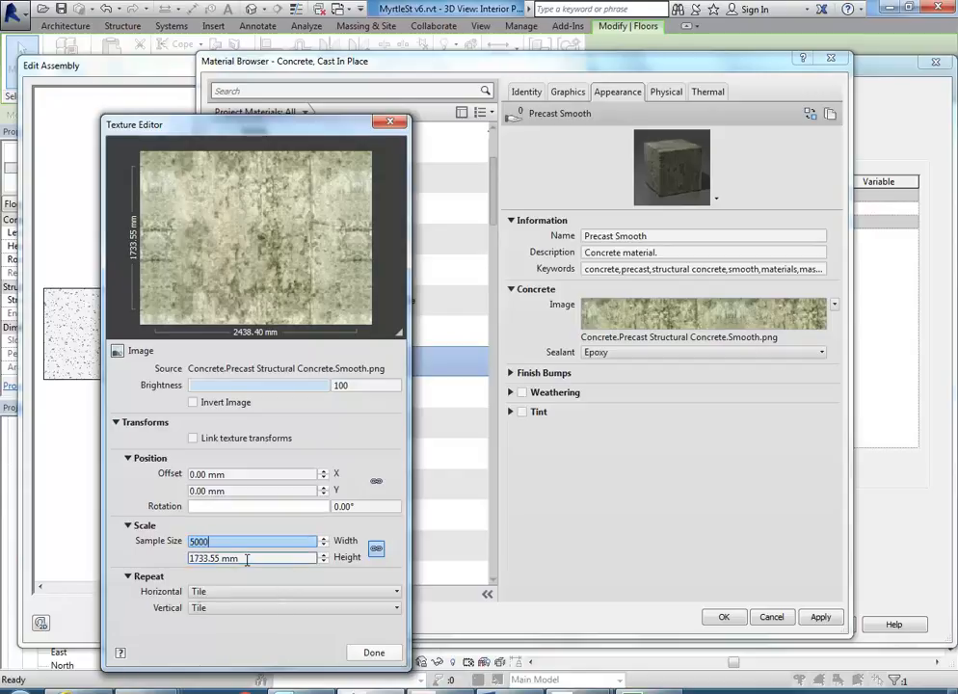
pyautogui.click(248, 559)
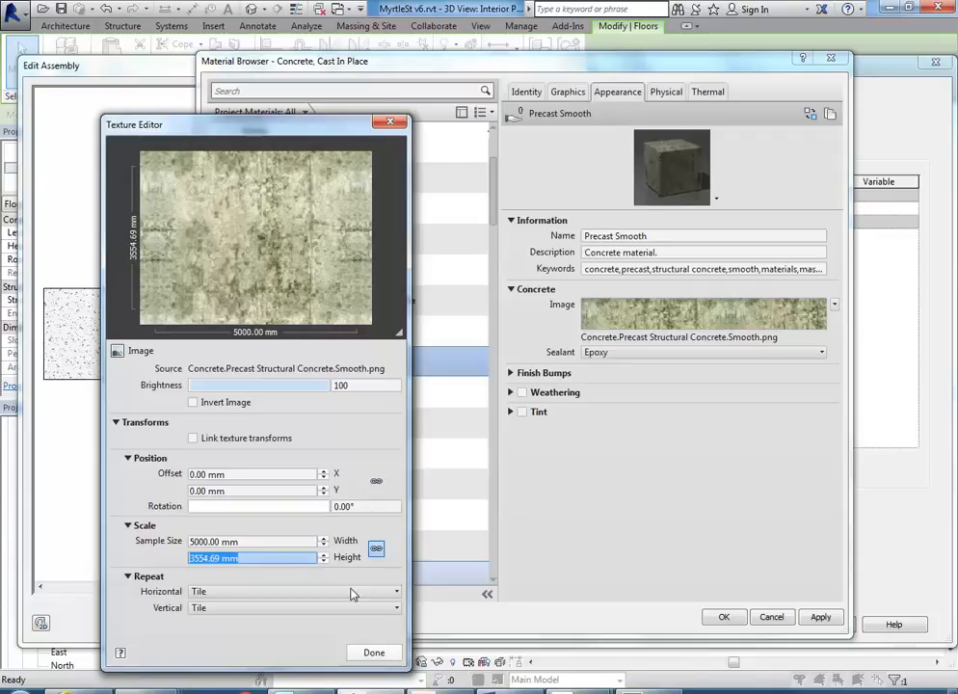
pyautogui.click(372, 654)
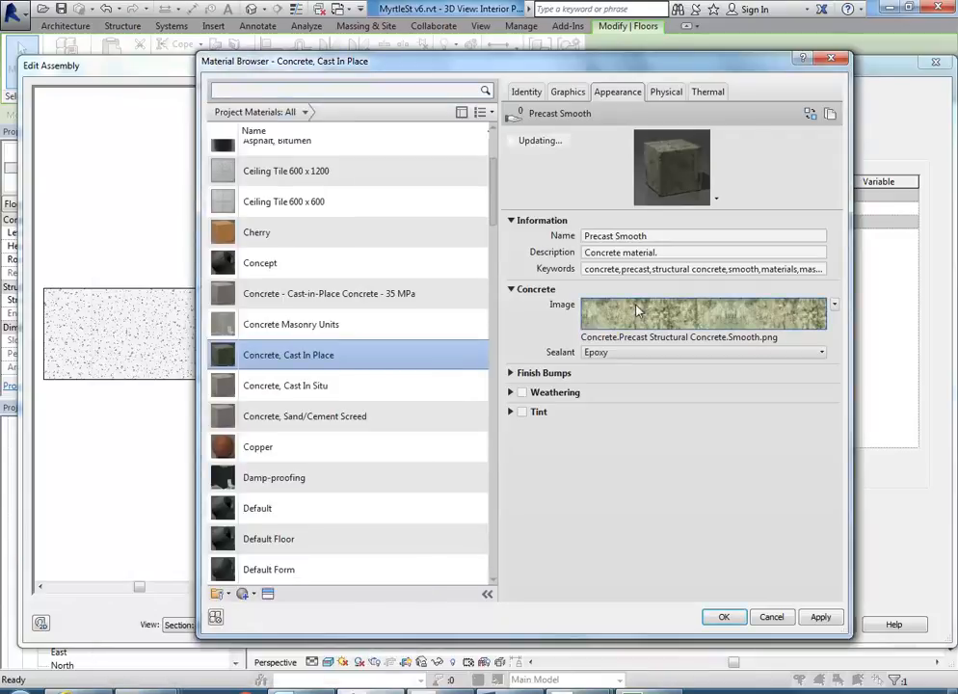
# Step: Apply the edited material and Concrete Floor type, and check the rescaled floor texture in the interior perspective
pyautogui.click(726, 618)
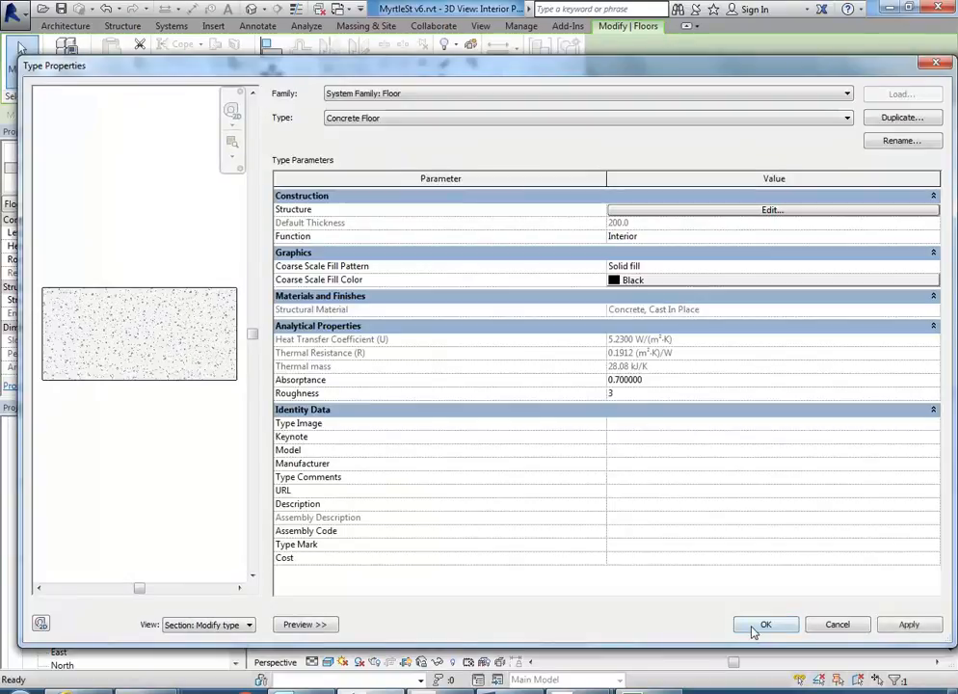
pyautogui.click(753, 627)
pyautogui.click(581, 628)
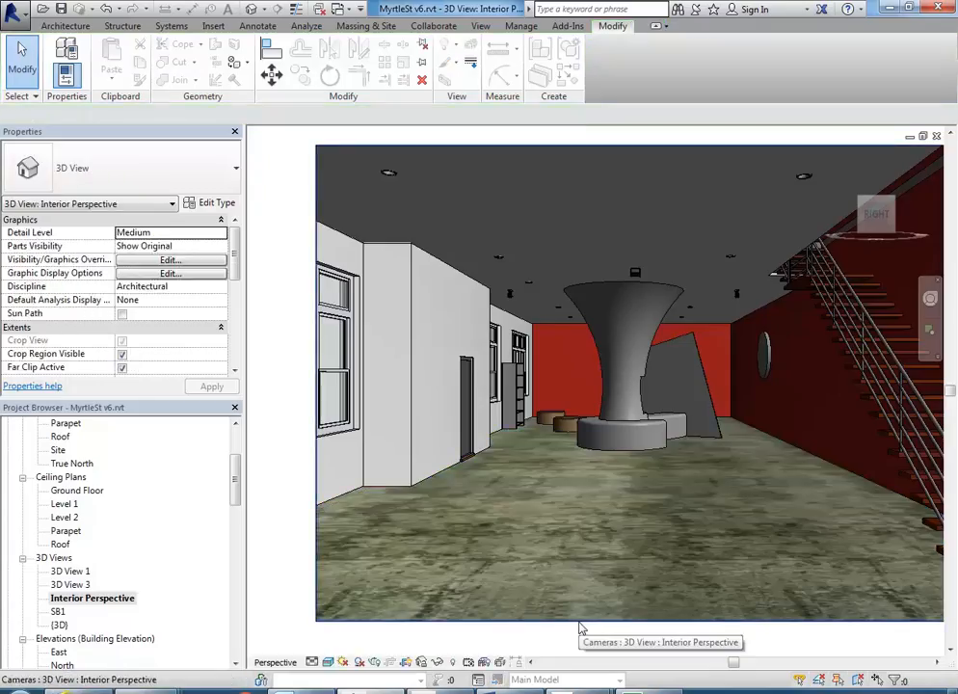
pyautogui.scroll(-2, 556, 540)
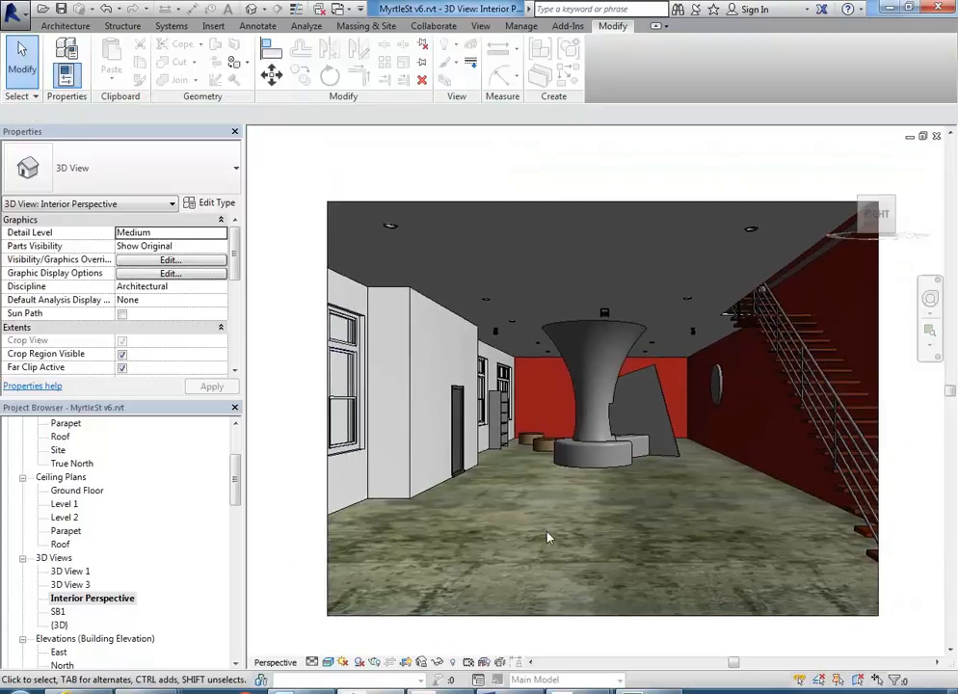
pyautogui.scroll(2, 547, 537)
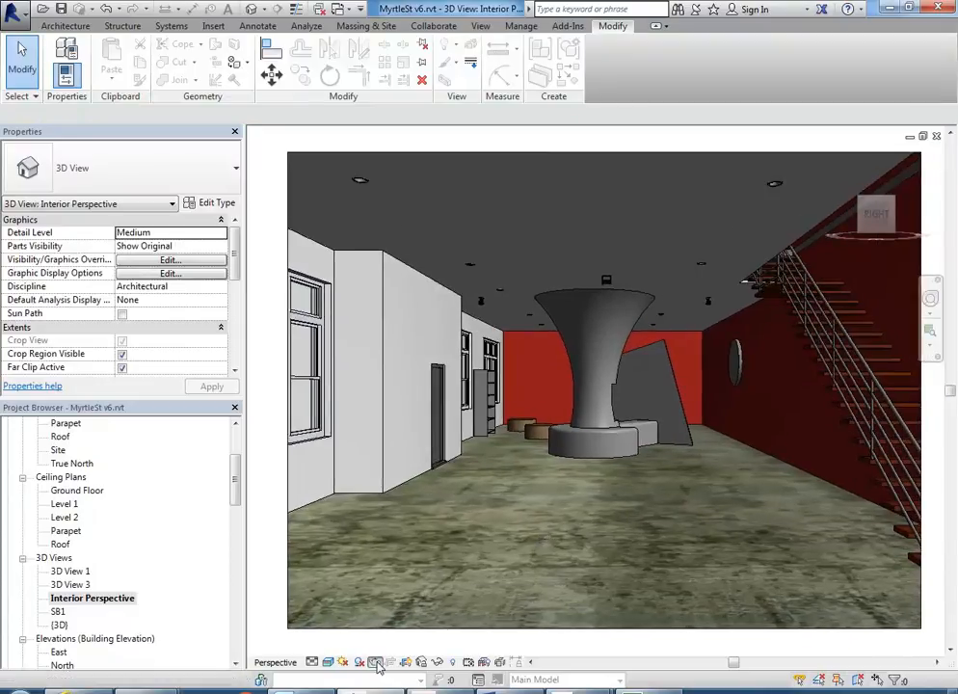
# Step: Render the interior perspective at Low quality, review the rendered image and leave the rendering settings
pyautogui.click(376, 662)
pyautogui.click(150, 136)
pyautogui.click(129, 161)
pyautogui.click(69, 67)
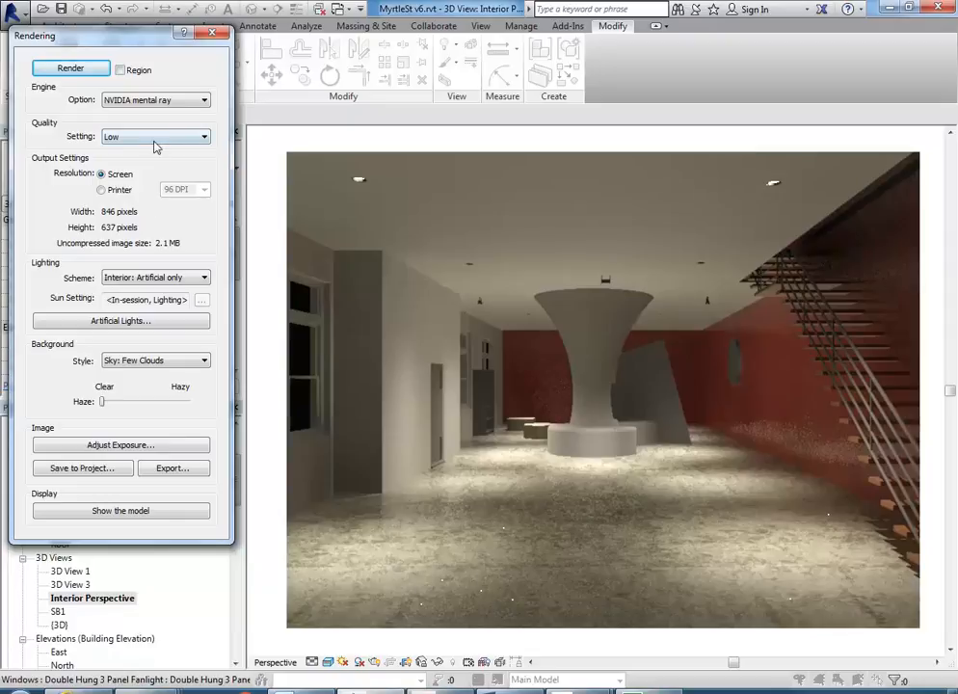
pyautogui.click(212, 33)
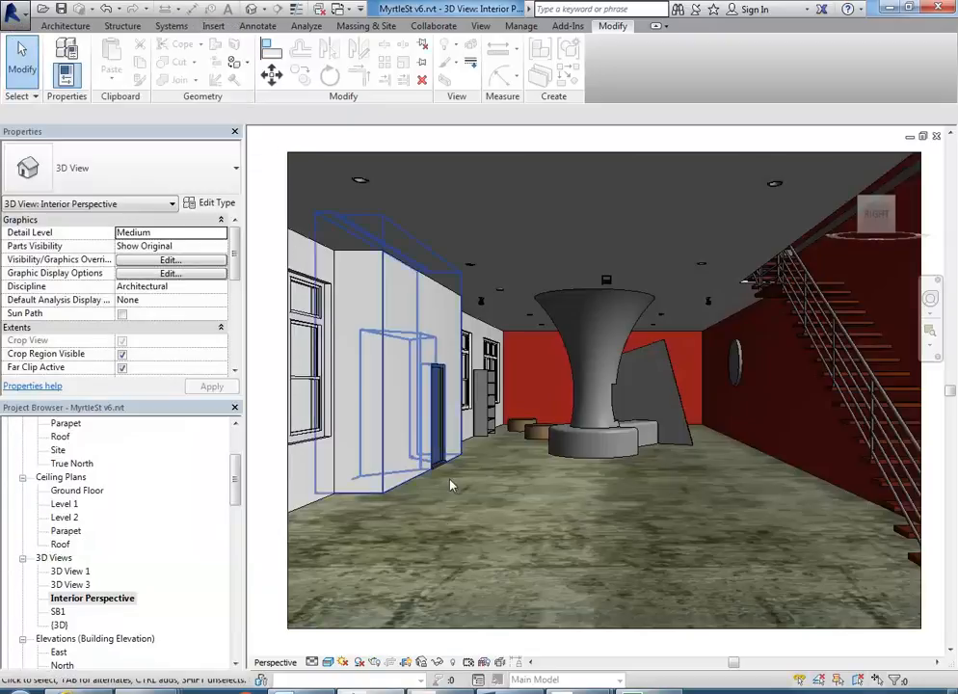
# Step: Review the render quality presets and the printer DPI options, keeping Low quality and Screen resolution
pyautogui.click(374, 662)
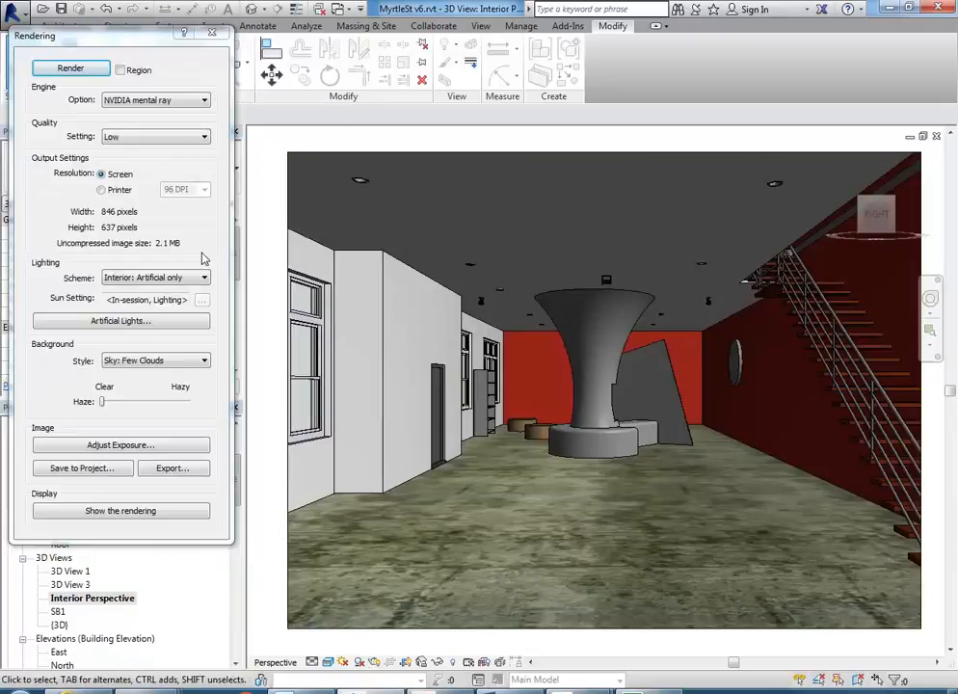
pyautogui.click(212, 33)
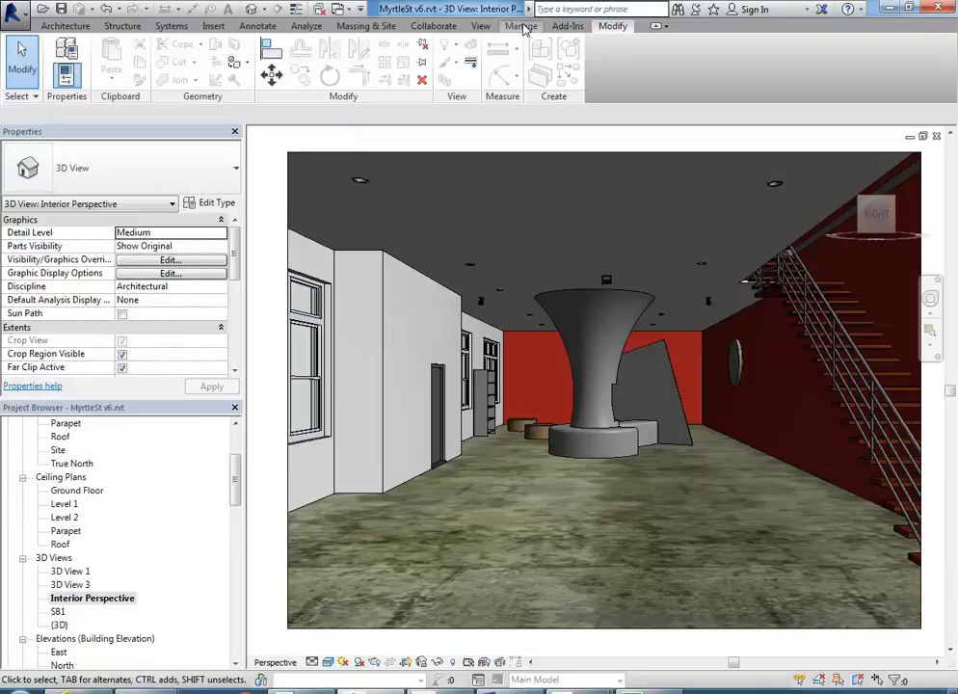
pyautogui.click(375, 662)
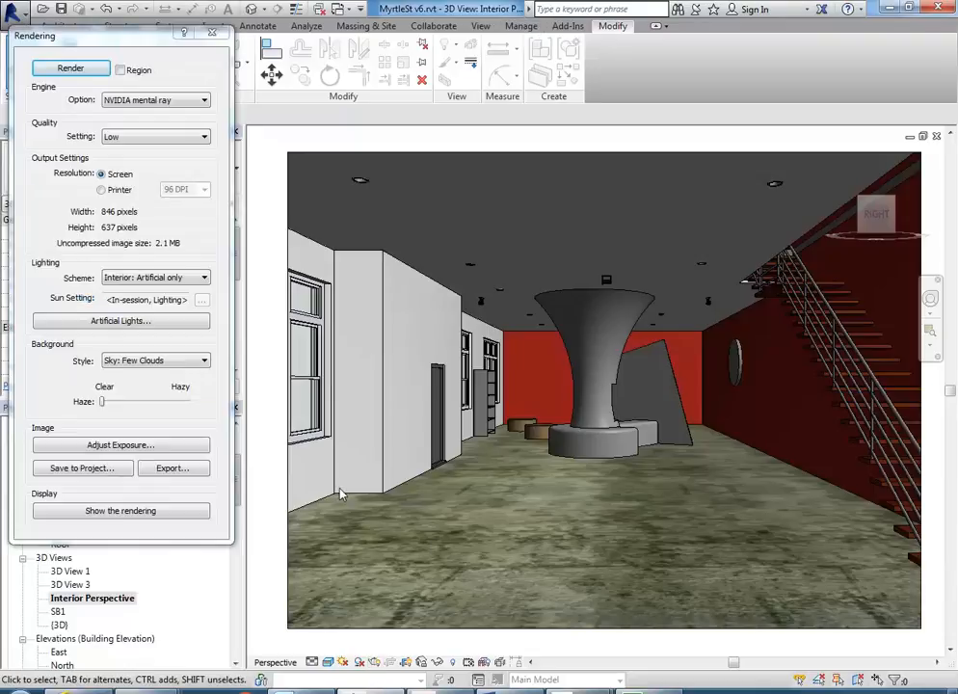
pyautogui.click(106, 138)
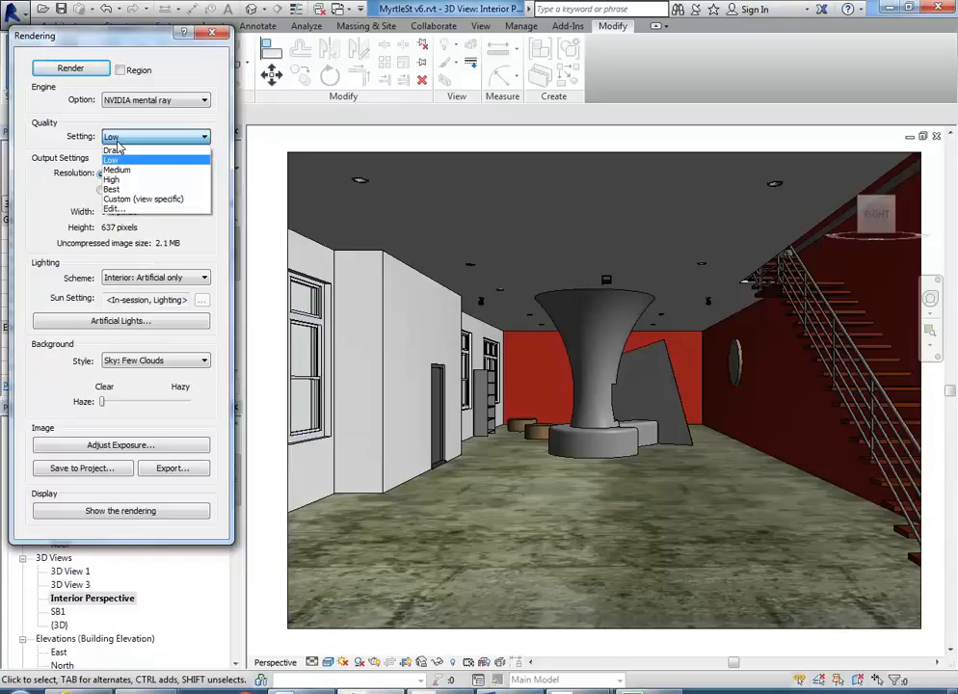
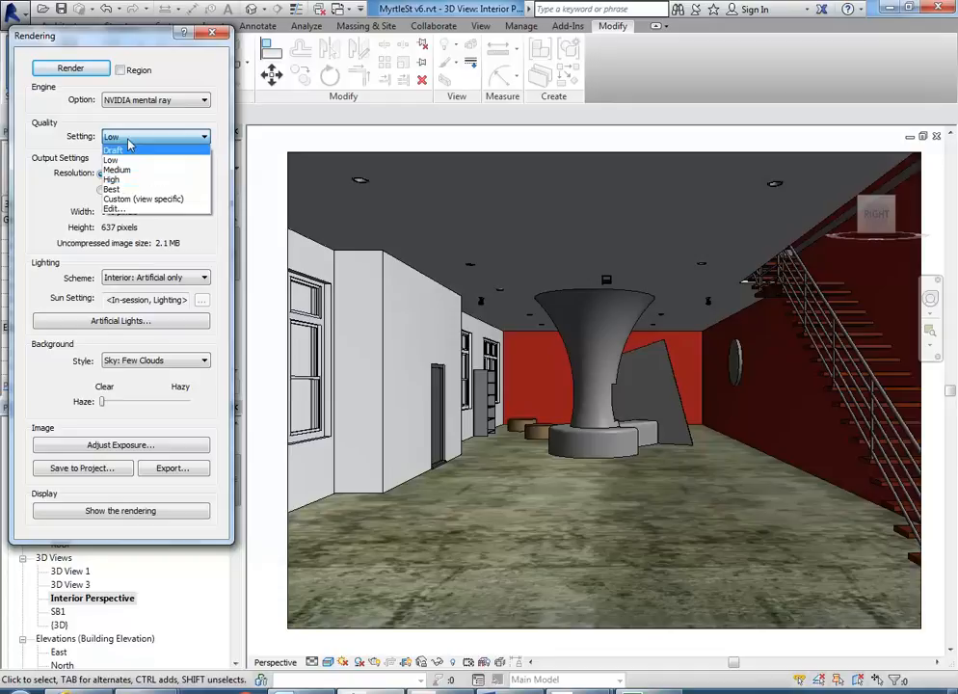
pyautogui.click(140, 159)
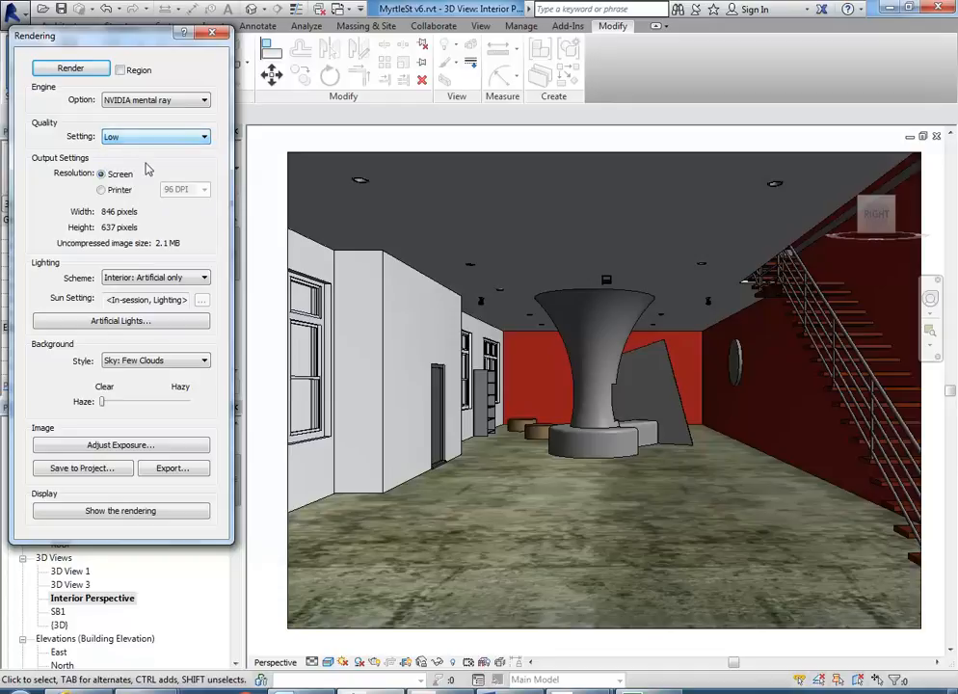
pyautogui.click(101, 190)
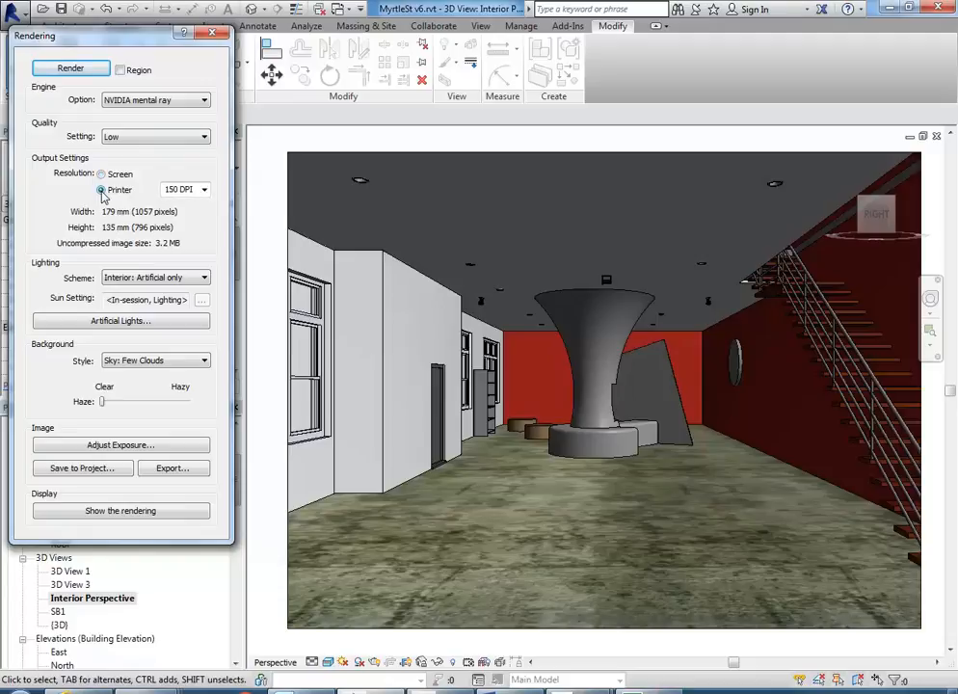
pyautogui.click(204, 190)
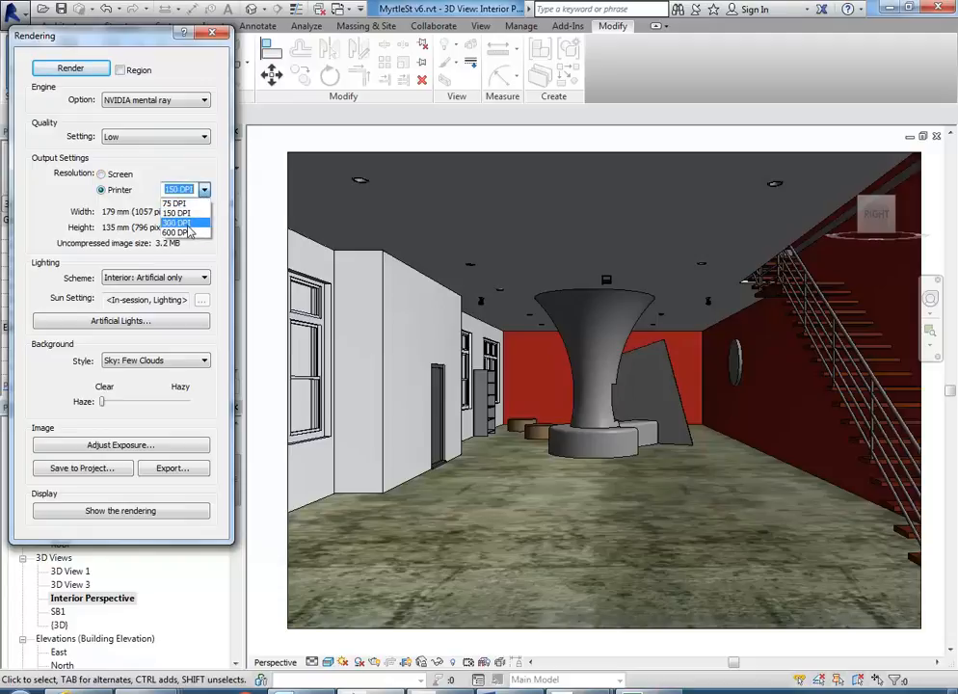
pyautogui.click(204, 190)
pyautogui.click(101, 175)
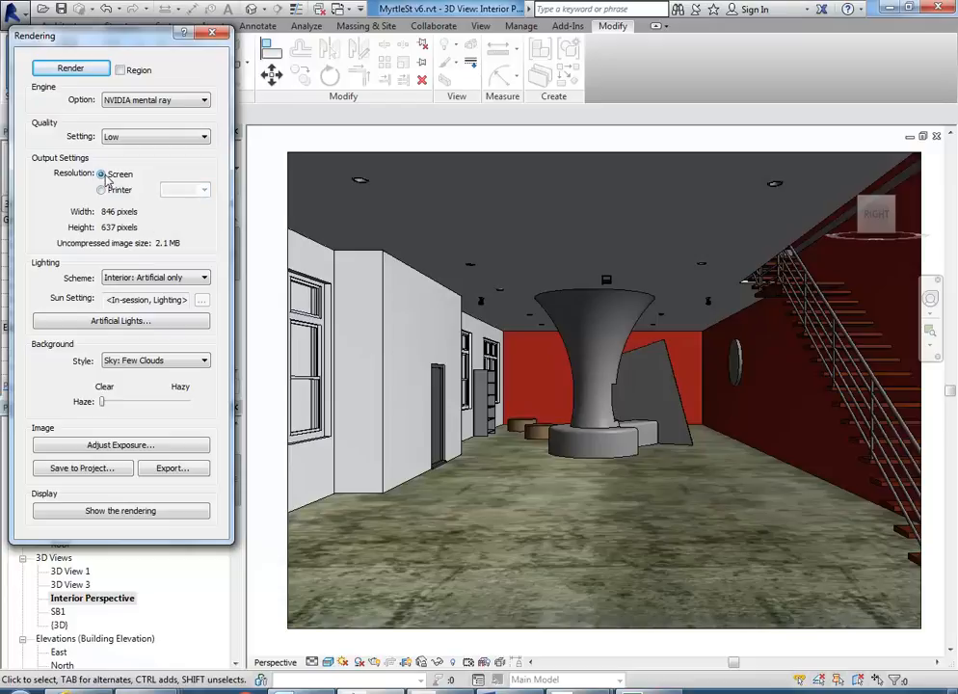
pyautogui.click(212, 32)
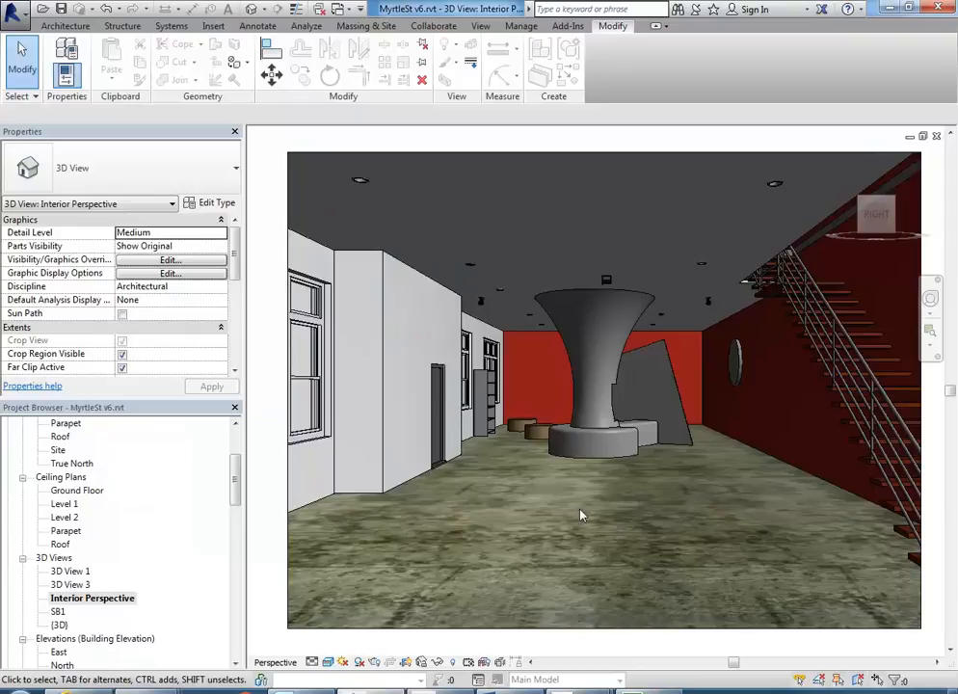
# Step: In 3D view SB1, reveal the hidden section box and extend its left and front faces outward around the ground floor furniture
pyautogui.click(617, 451)
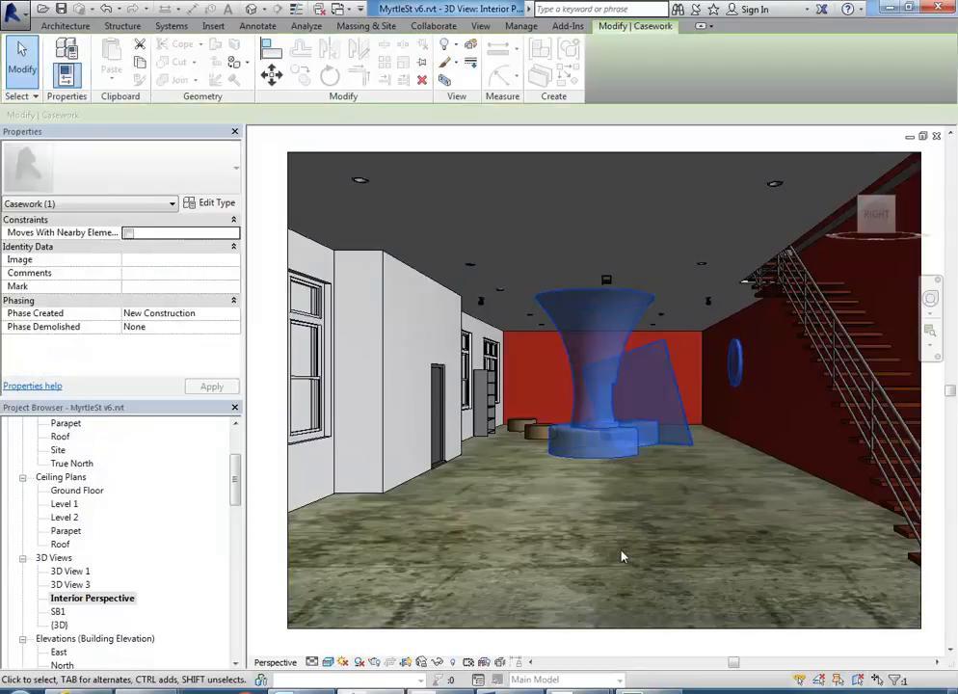
pyautogui.press('Escape')
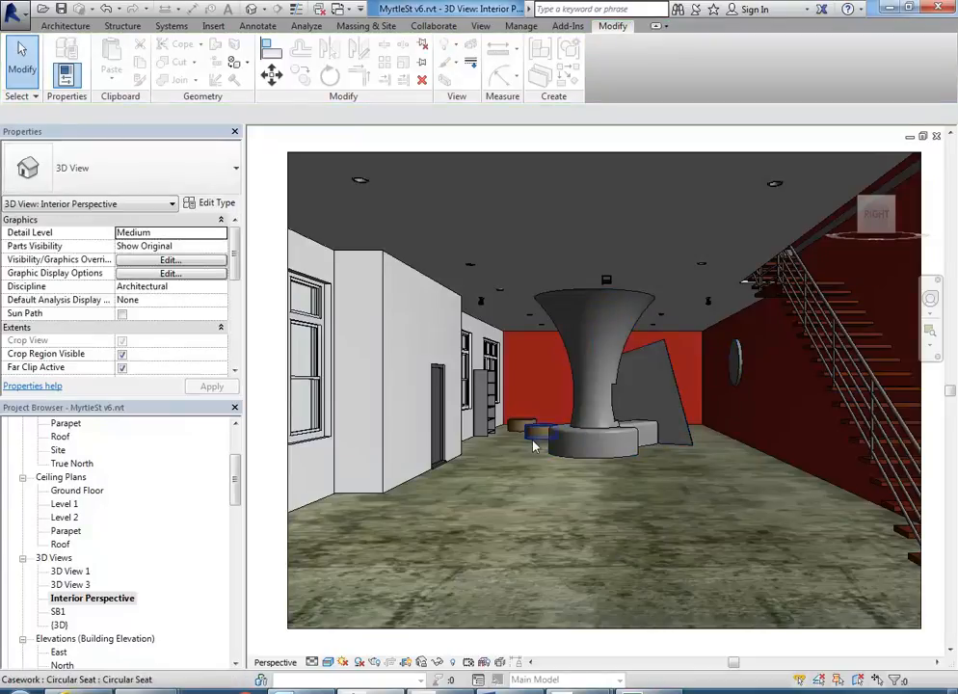
pyautogui.doubleClick(58, 612)
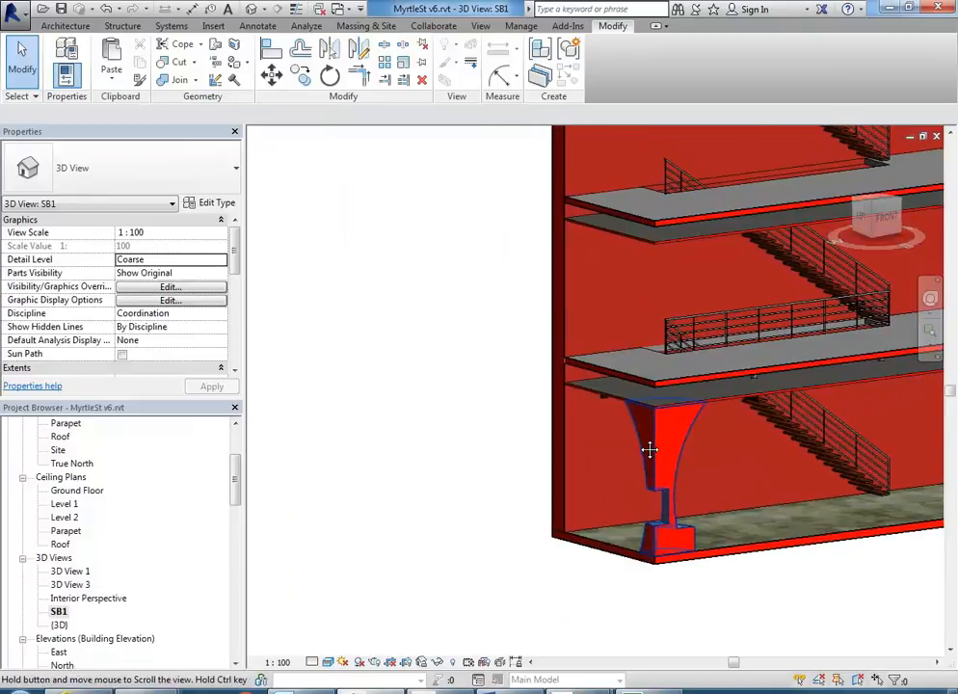
pyautogui.keyDown('shift'); pyautogui.moveTo(650, 450); pyautogui.dragTo(536, 607, button='middle'); pyautogui.keyUp('shift')
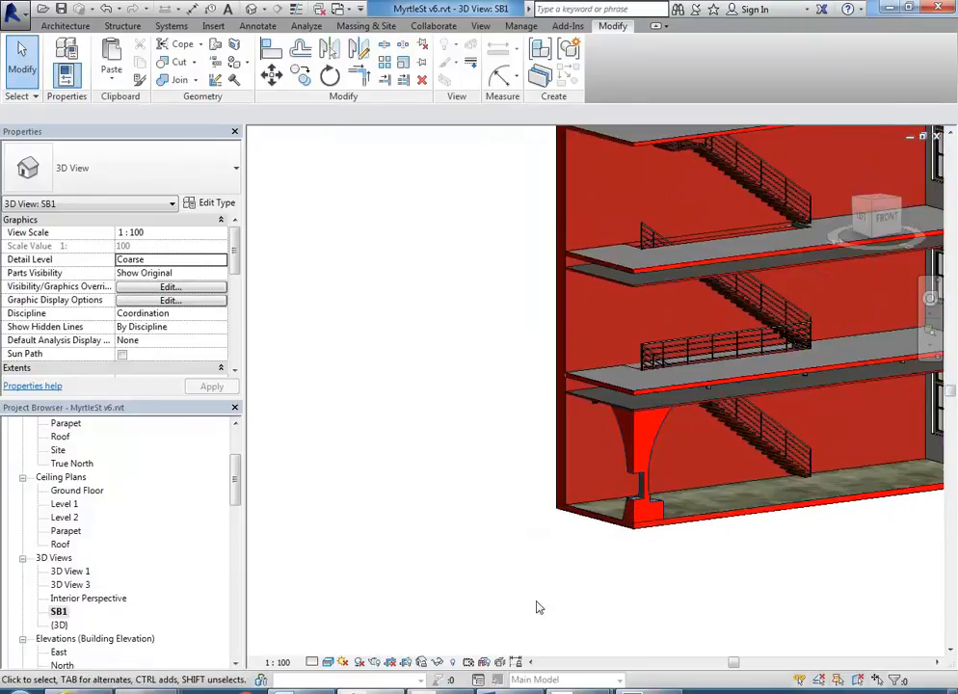
pyautogui.click(453, 663)
pyautogui.click(590, 520)
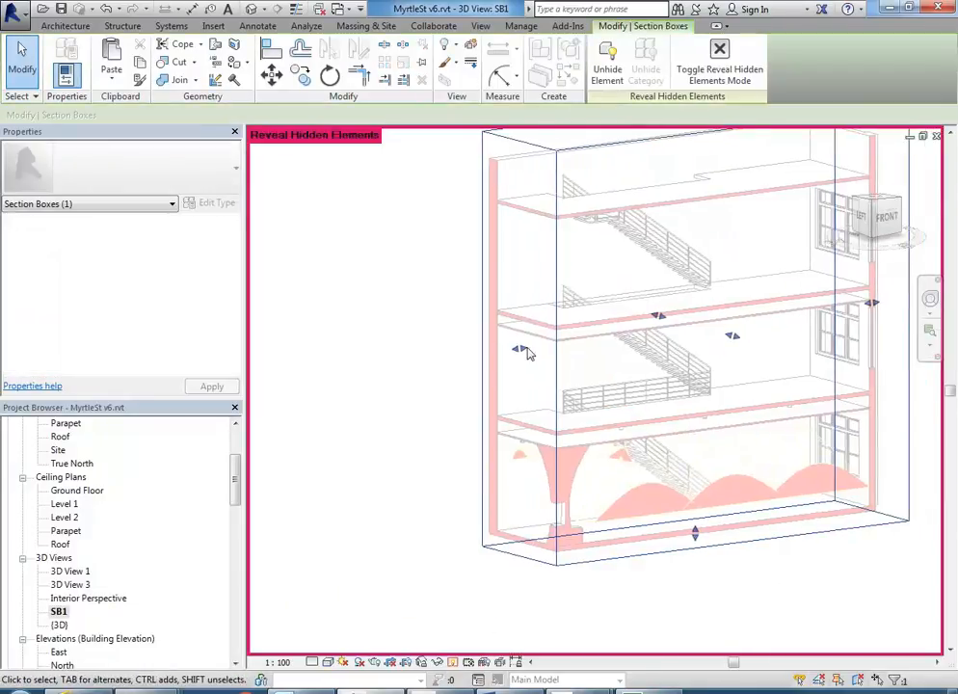
pyautogui.moveTo(521, 350); pyautogui.dragTo(445, 360)
pyautogui.moveTo(695, 345); pyautogui.dragTo(732, 352)
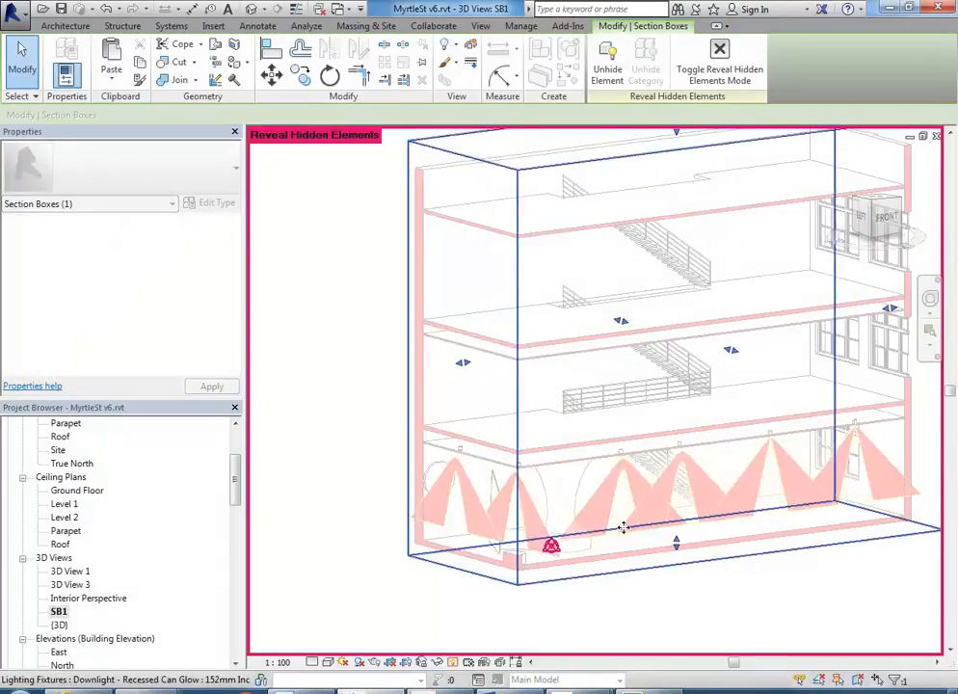
pyautogui.click(667, 593)
pyautogui.click(453, 663)
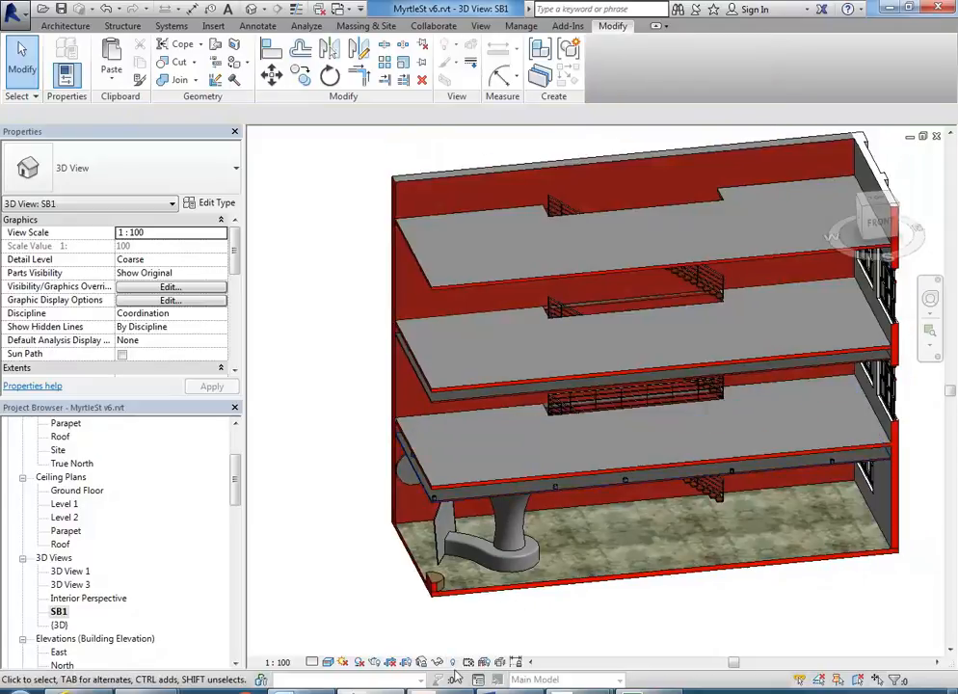
# Step: Extend the revealed section box's front and left faces further so the front cut passes through the ground floor wall with the door
pyautogui.click(453, 663)
pyautogui.click(541, 597)
pyautogui.moveTo(683, 395); pyautogui.dragTo(617, 462)
pyautogui.moveTo(417, 393); pyautogui.dragTo(387, 392)
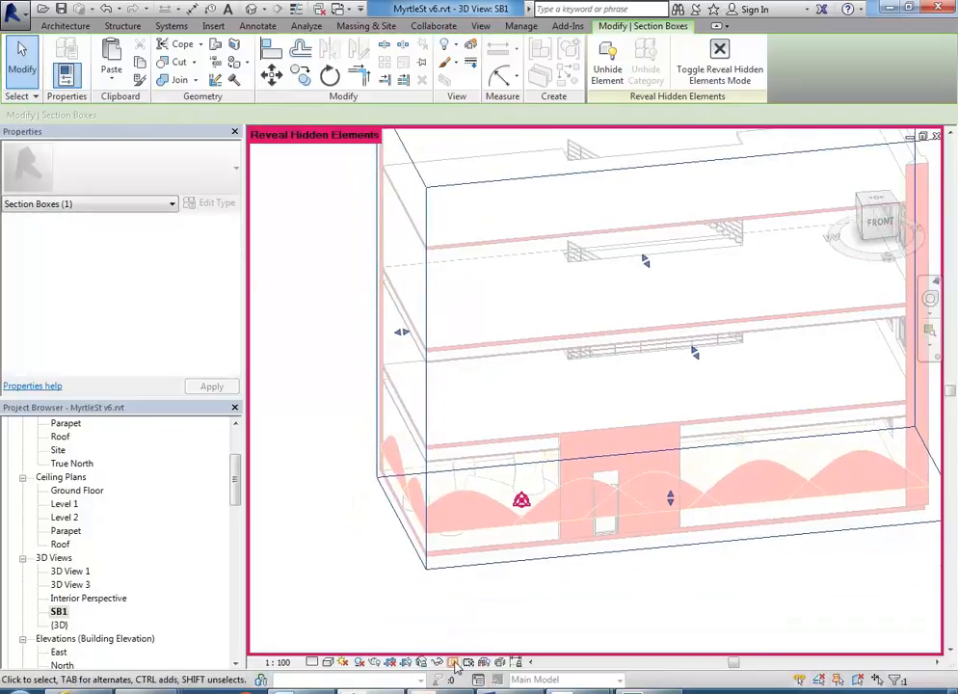
pyautogui.click(453, 663)
# Step: Select the door in the cut ground floor wall and examine its instance properties for a material setting
pyautogui.keyDown('shift'); pyautogui.moveTo(468, 540); pyautogui.dragTo(535, 506, button='middle'); pyautogui.keyUp('shift')
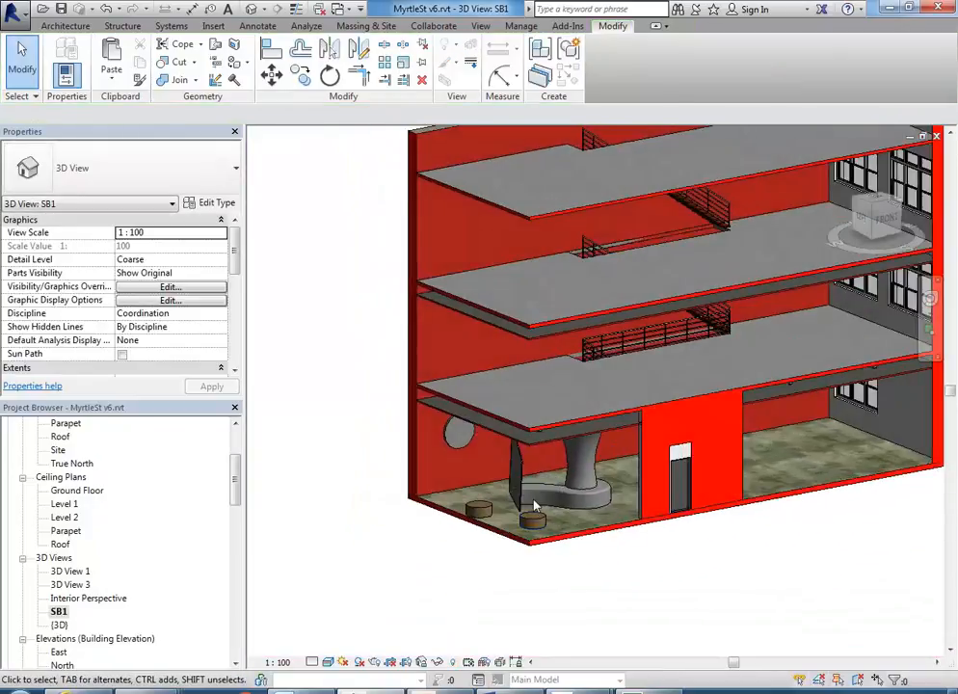
pyautogui.scroll(5, 535, 505)
pyautogui.moveTo(634, 503); pyautogui.dragTo(482, 514, button='middle')
pyautogui.click(717, 456)
pyautogui.scroll(2, 618, 510)
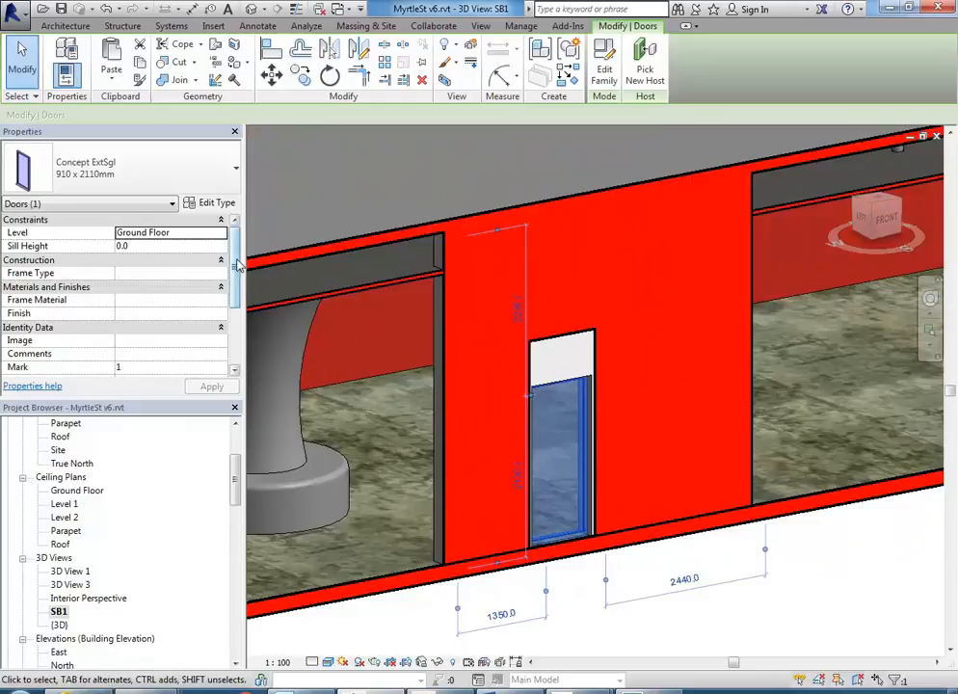
pyautogui.scroll(-3, 236, 260)
pyautogui.scroll(1, 231, 241)
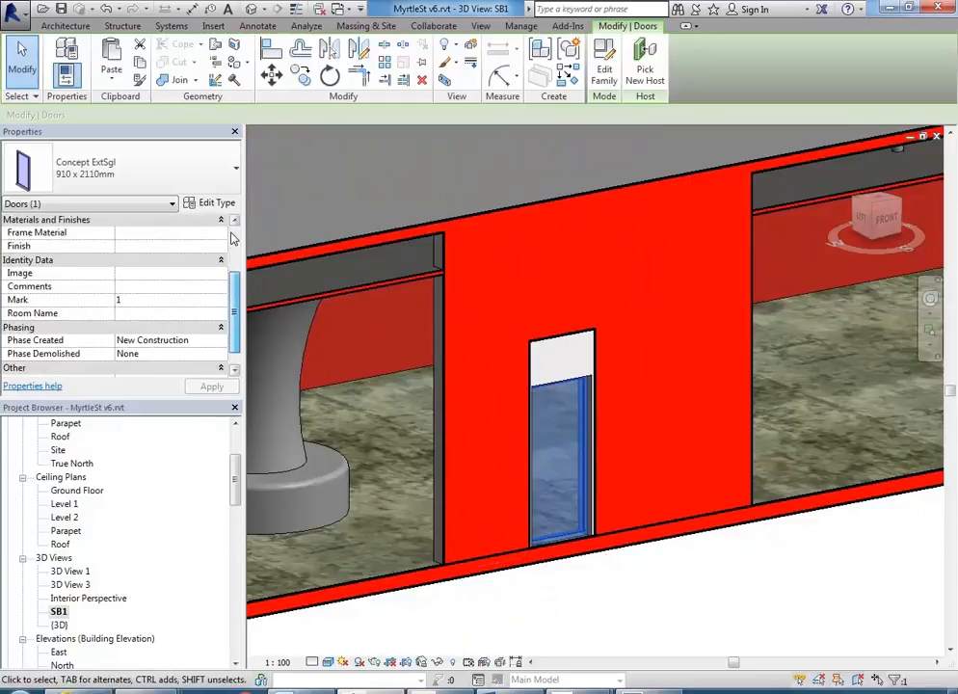
pyautogui.scroll(2, 233, 315)
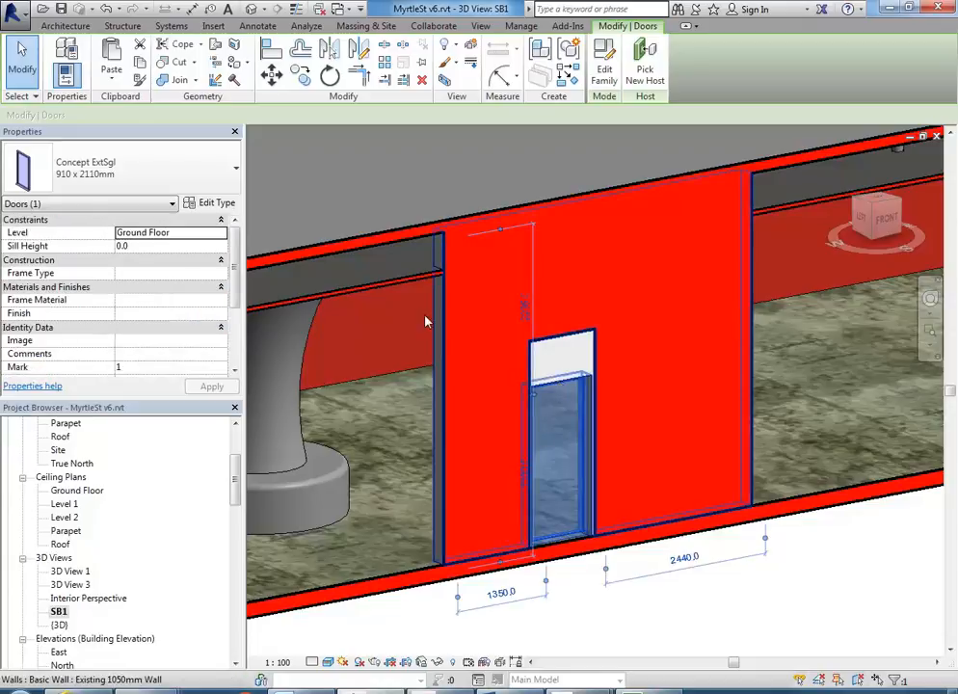
pyautogui.moveTo(236, 260)
pyautogui.mouseDown()
pyautogui.moveTo(237, 354)
pyautogui.moveTo(243, 247)
pyautogui.mouseUp()
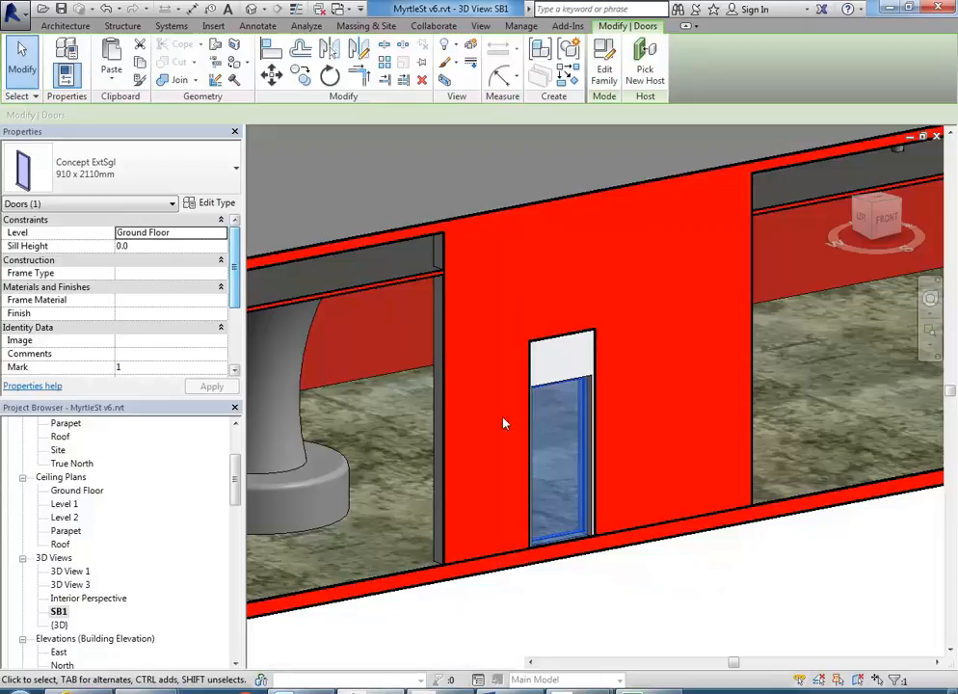
pyautogui.click(571, 490)
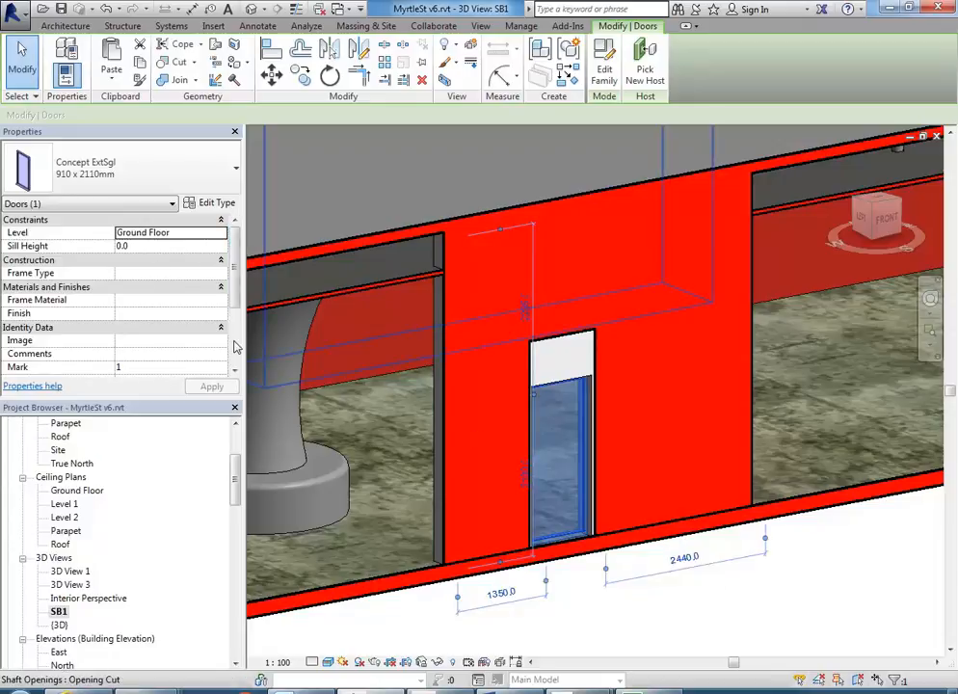
pyautogui.press('Escape')
pyautogui.keyDown('shift'); pyautogui.moveTo(265, 456); pyautogui.dragTo(416, 340, button='middle'); pyautogui.keyUp('shift')
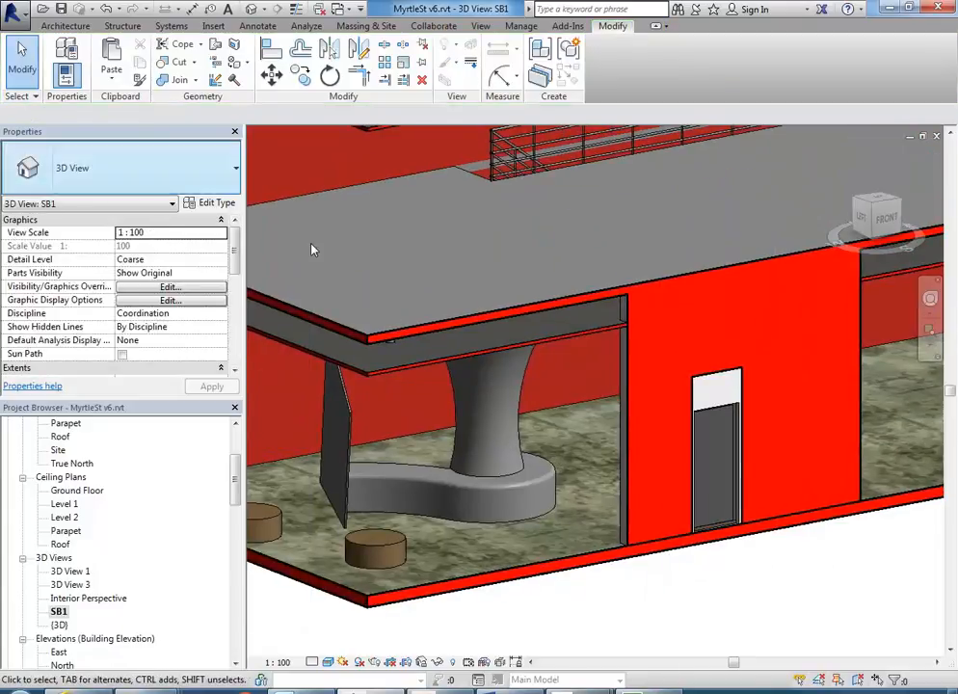
pyautogui.click(65, 25)
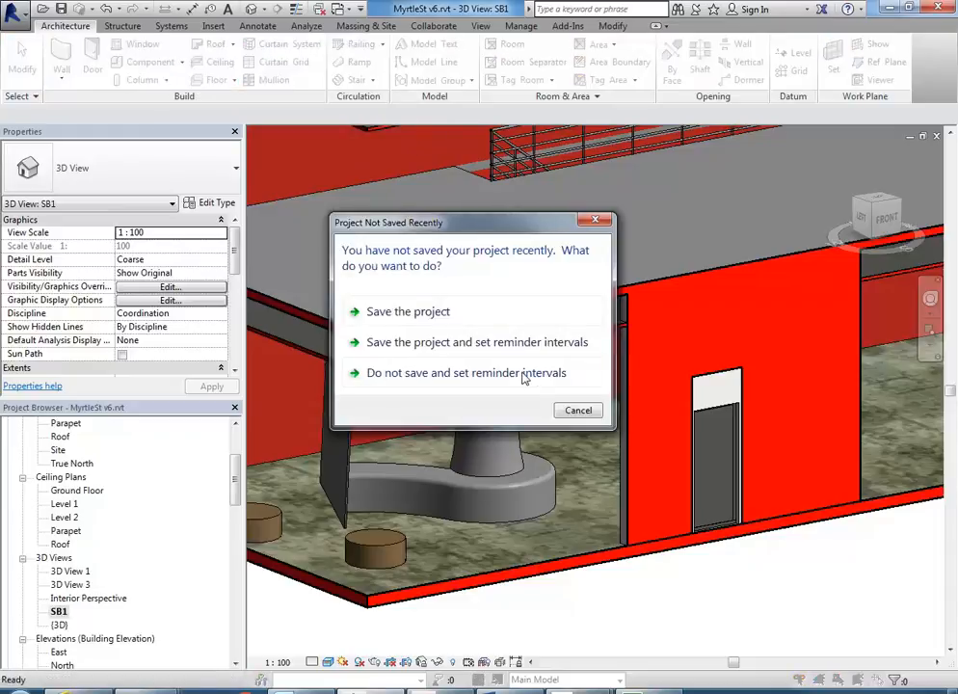
pyautogui.click(578, 410)
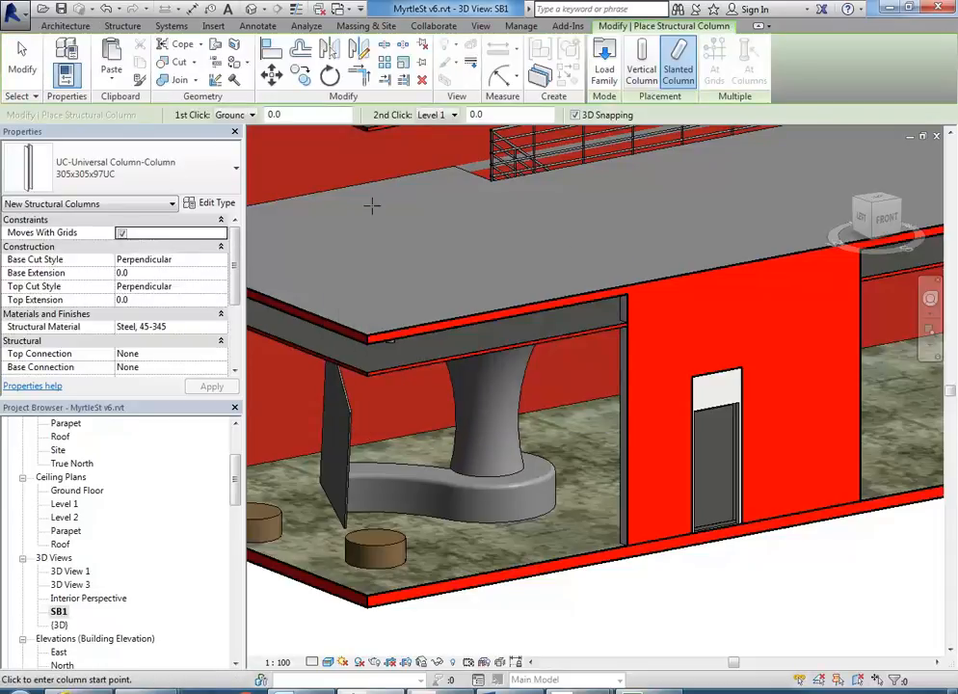
pyautogui.rightClick(371, 204)
pyautogui.click(404, 215)
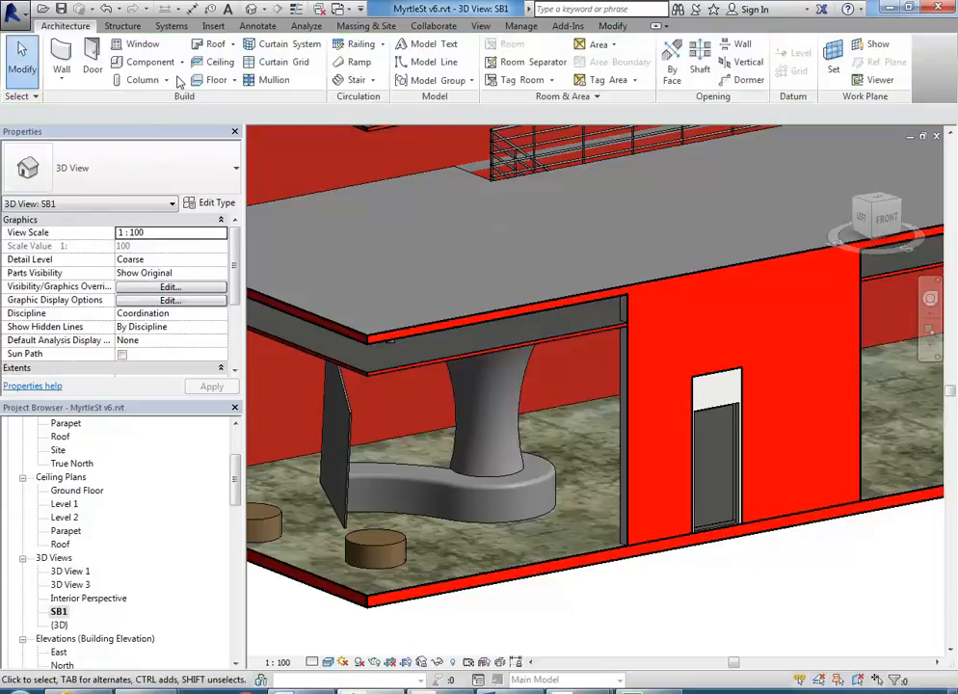
# Step: Place a vertical 305x305x97UC structural column from Ground Floor up to Level 1 in the ground-floor room with the windows
pyautogui.click(168, 82)
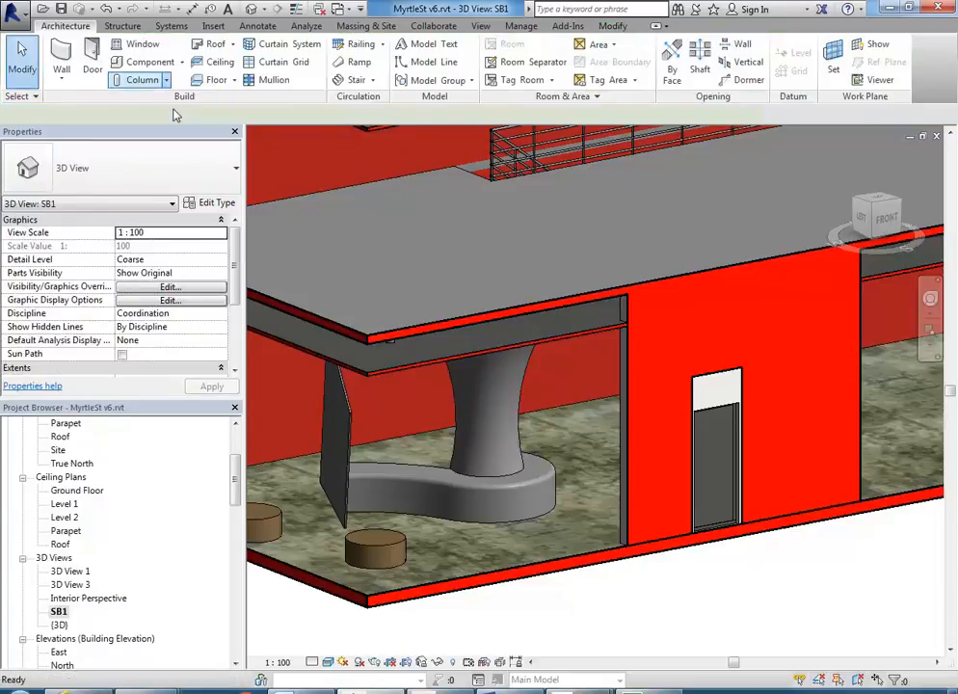
pyautogui.click(172, 104)
pyautogui.click(641, 67)
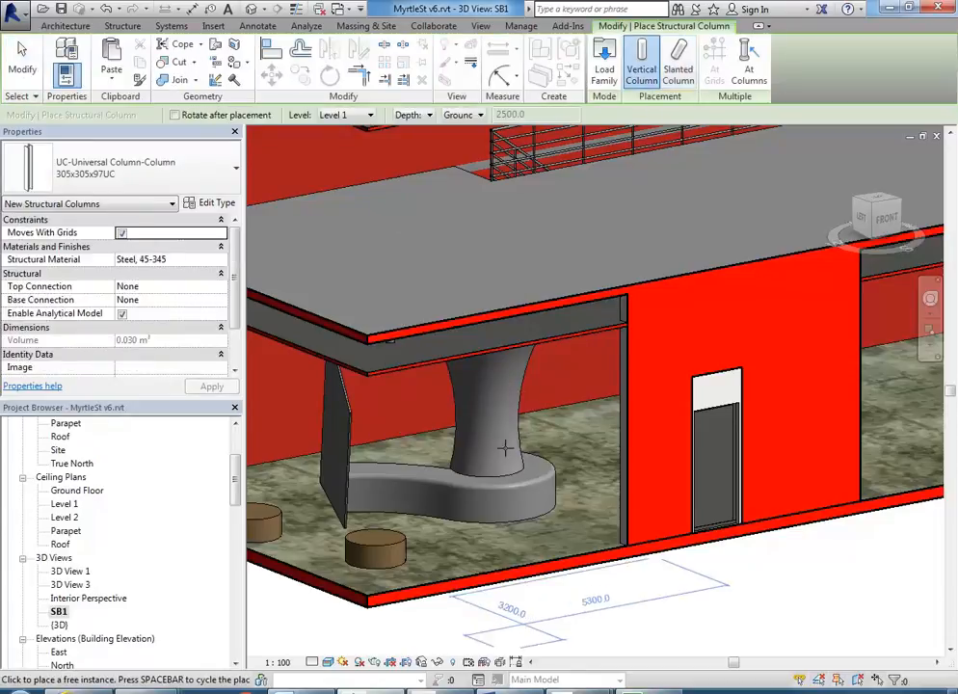
pyautogui.click(424, 115)
pyautogui.click(410, 141)
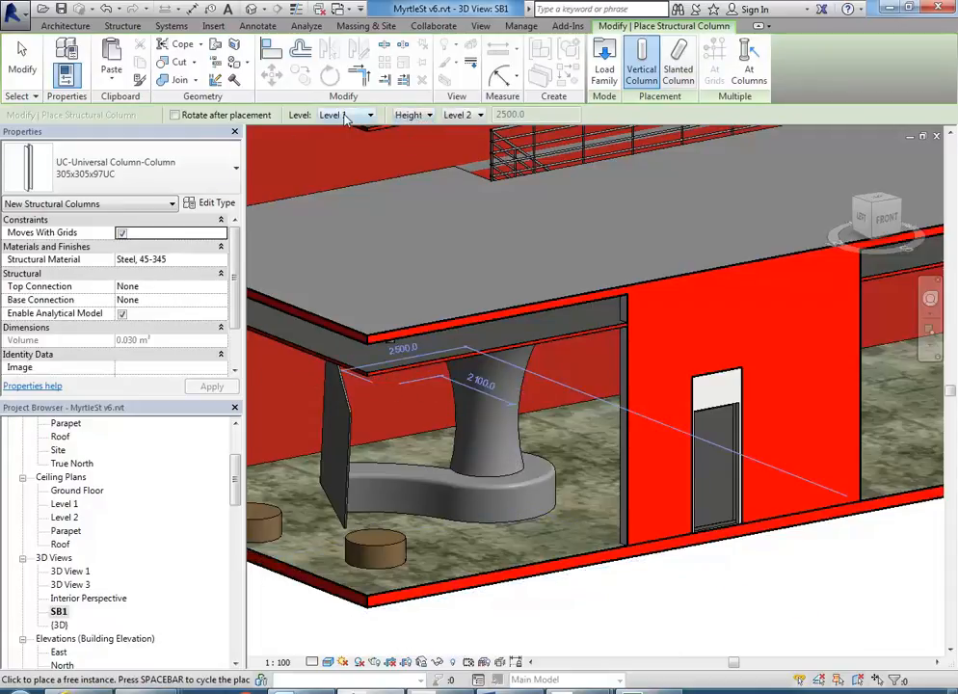
pyautogui.moveTo(540, 281); pyautogui.dragTo(364, 317, button='middle')
pyautogui.scroll(-1, 439, 358)
pyautogui.moveTo(439, 363); pyautogui.dragTo(347, 397, button='middle')
pyautogui.scroll(-1, 572, 292)
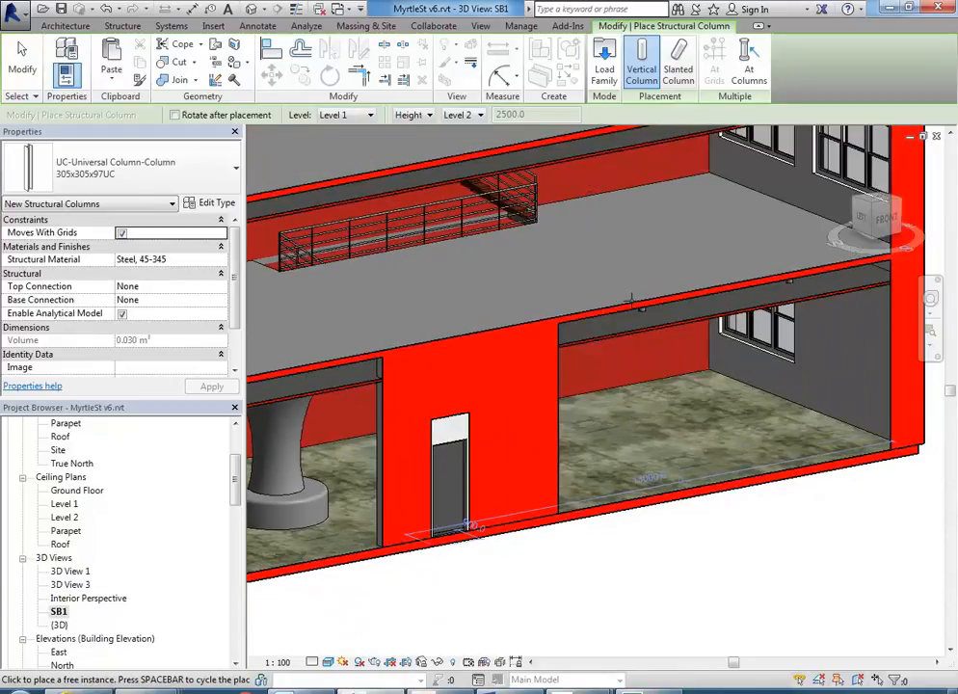
pyautogui.click(347, 116)
pyautogui.click(353, 128)
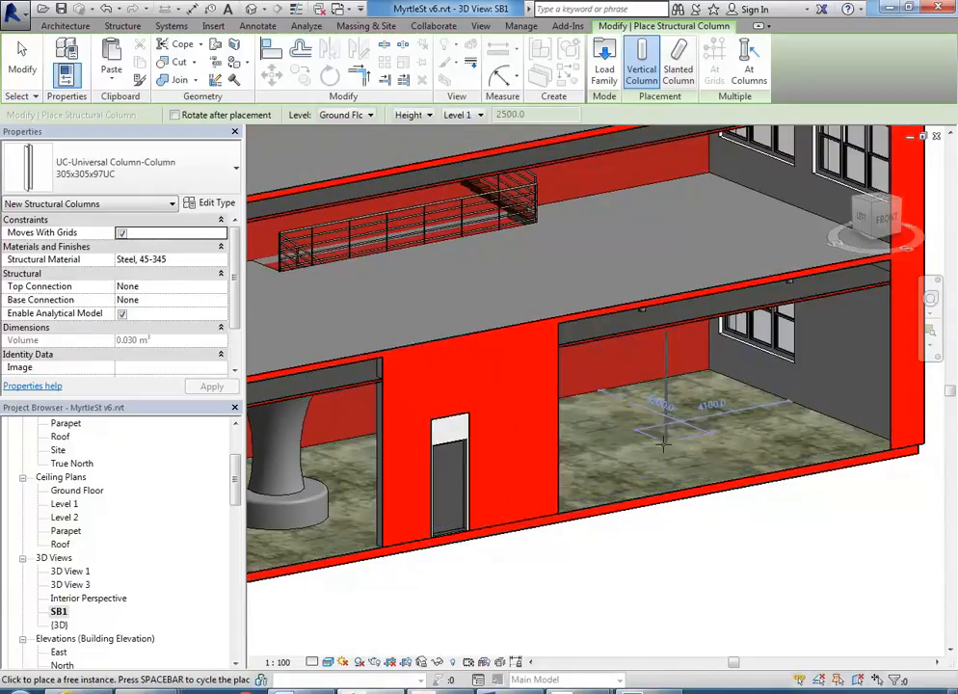
pyautogui.scroll(2, 665, 440)
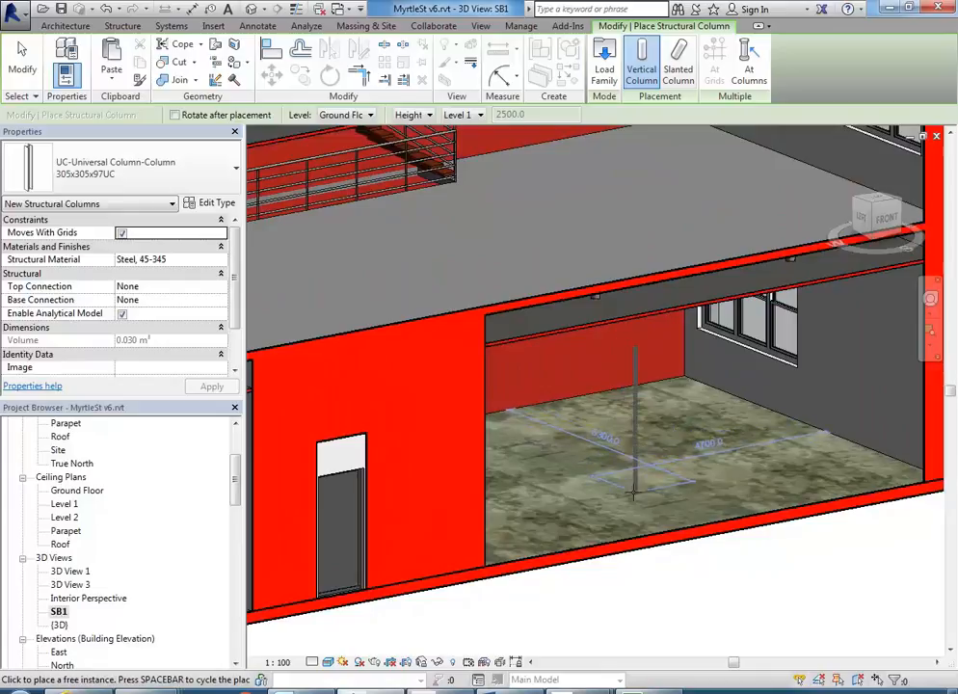
pyautogui.rightClick(590, 388)
pyautogui.click(602, 399)
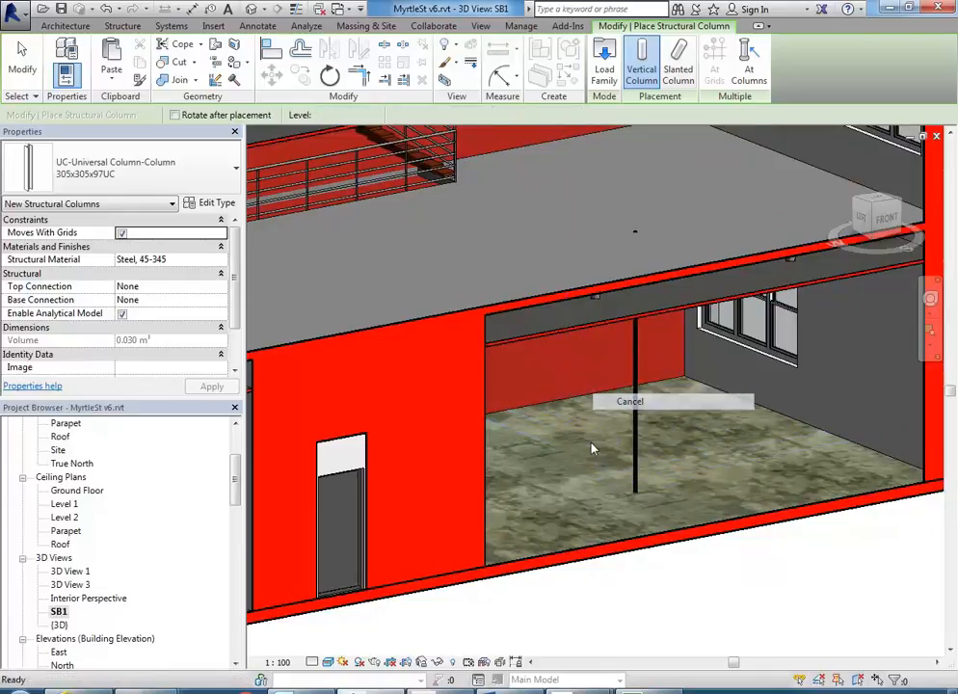
# Step: Set the detail level of the SB1 3D view to Fine
pyautogui.click(328, 663)
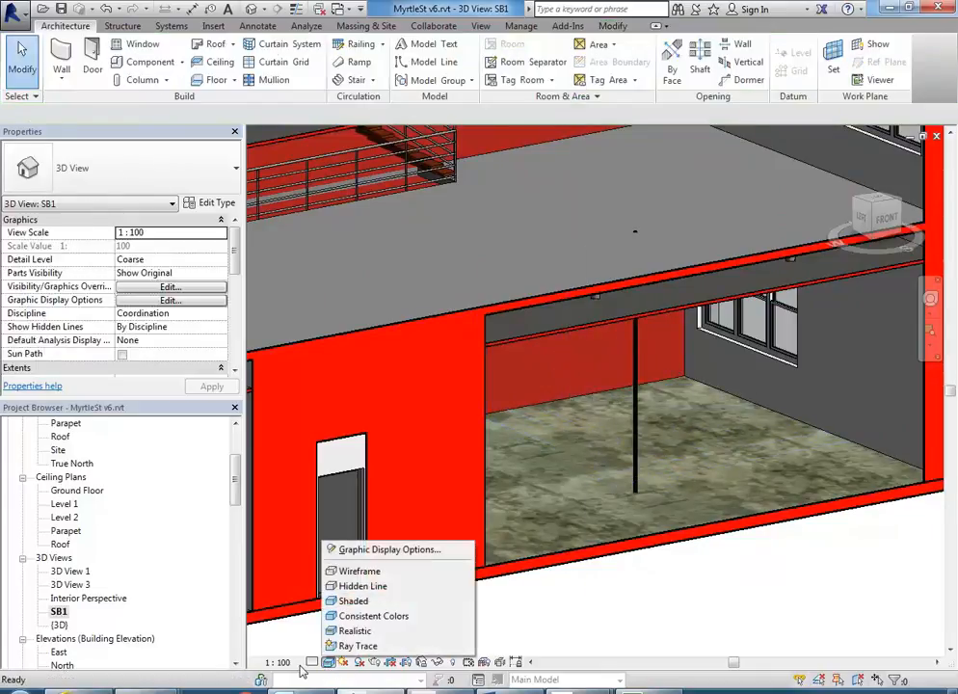
pyautogui.click(327, 647)
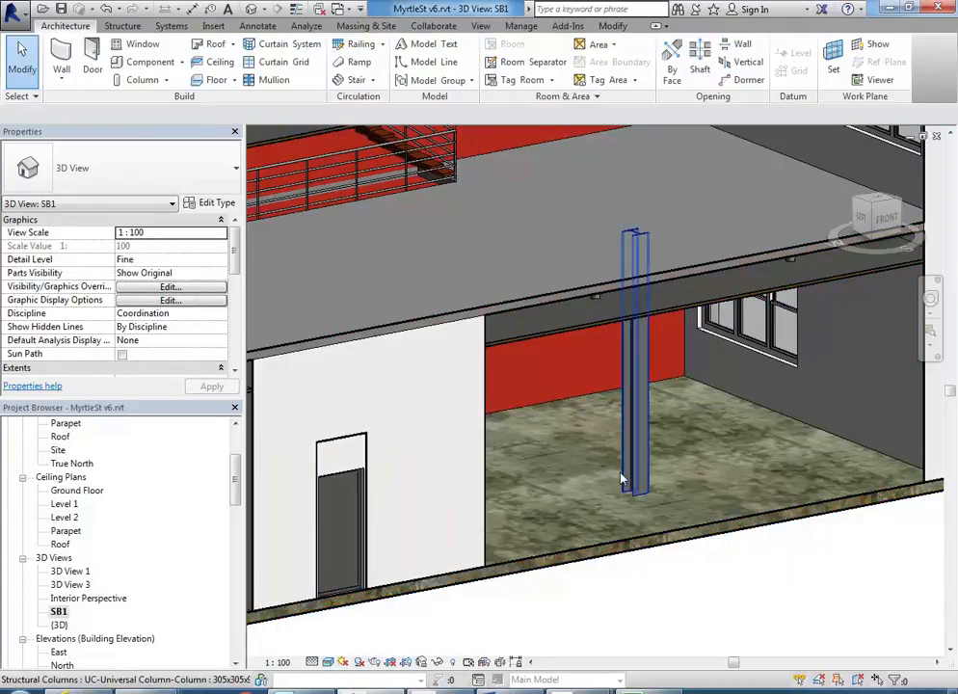
pyautogui.scroll(3, 624, 479)
# Step: Check the structural material property of the newly placed column
pyautogui.click(609, 517)
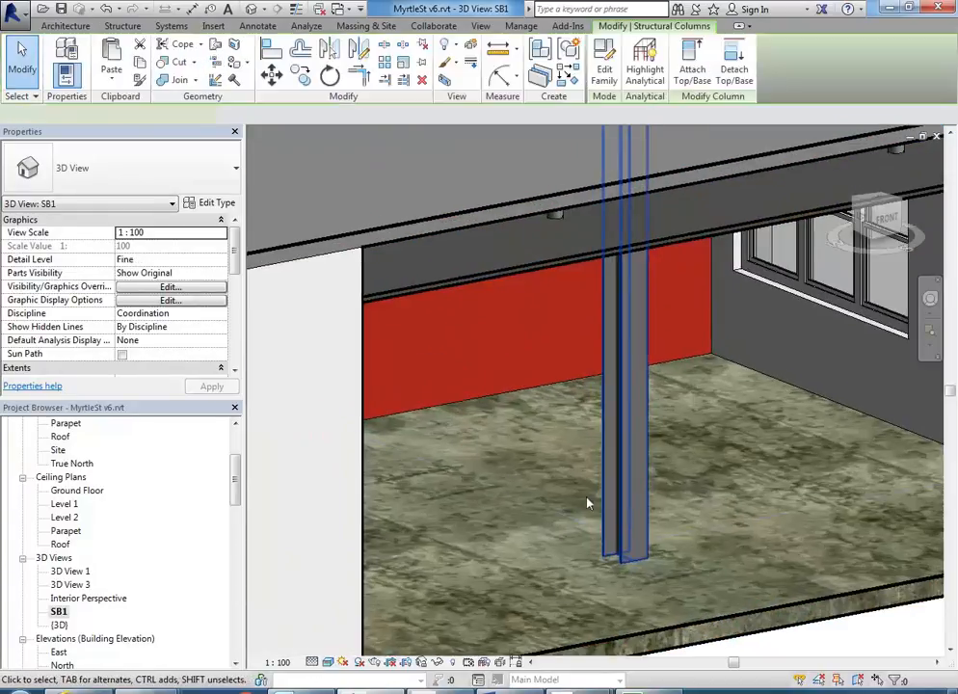
pyautogui.scroll(-1, 586, 497)
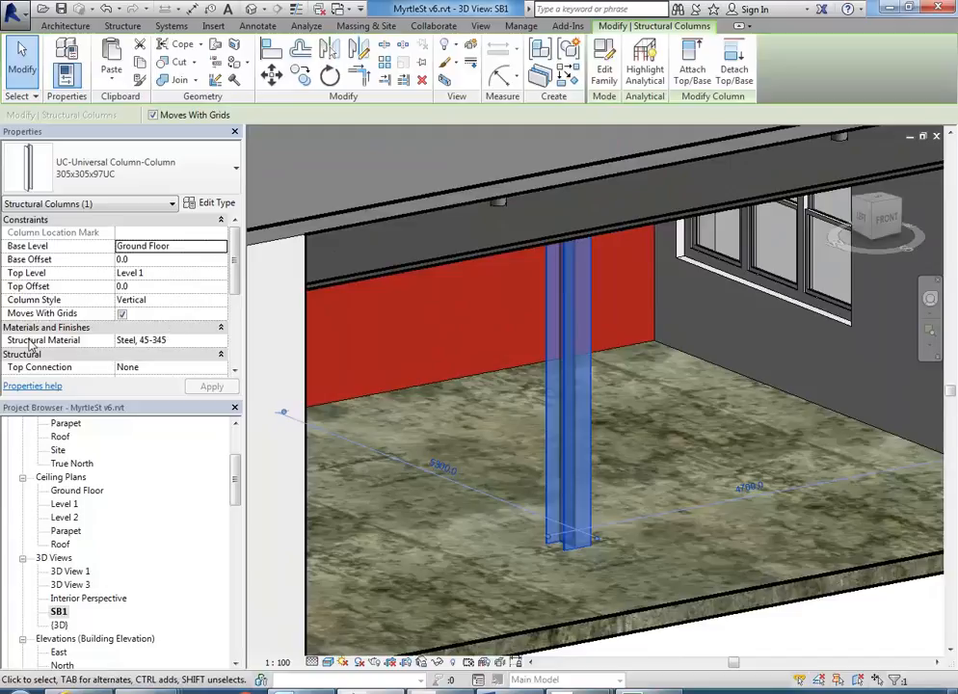
pyautogui.click(164, 343)
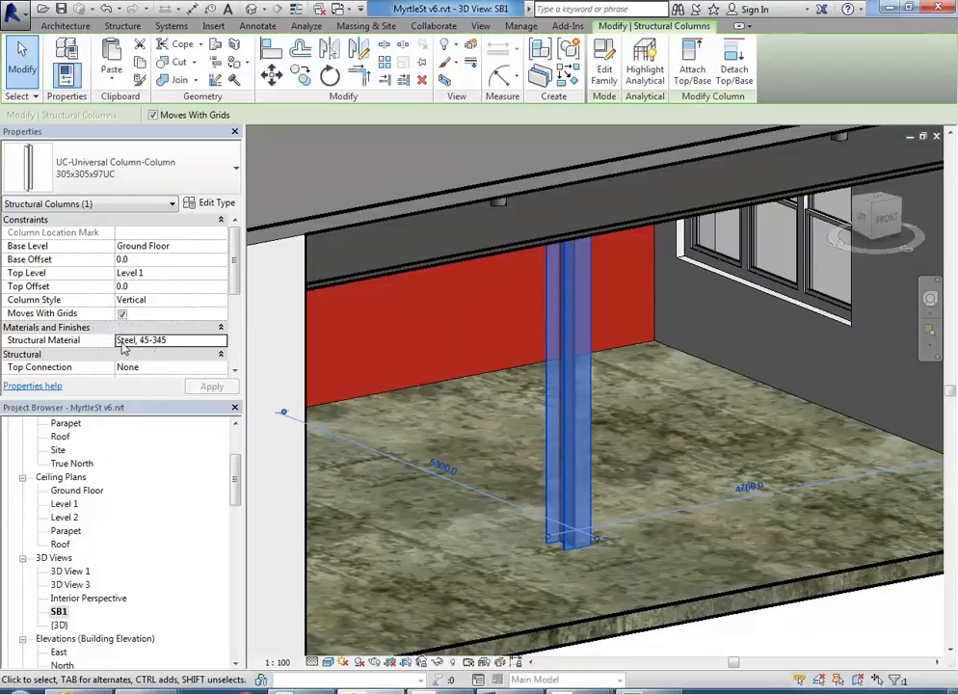
pyautogui.click(191, 342)
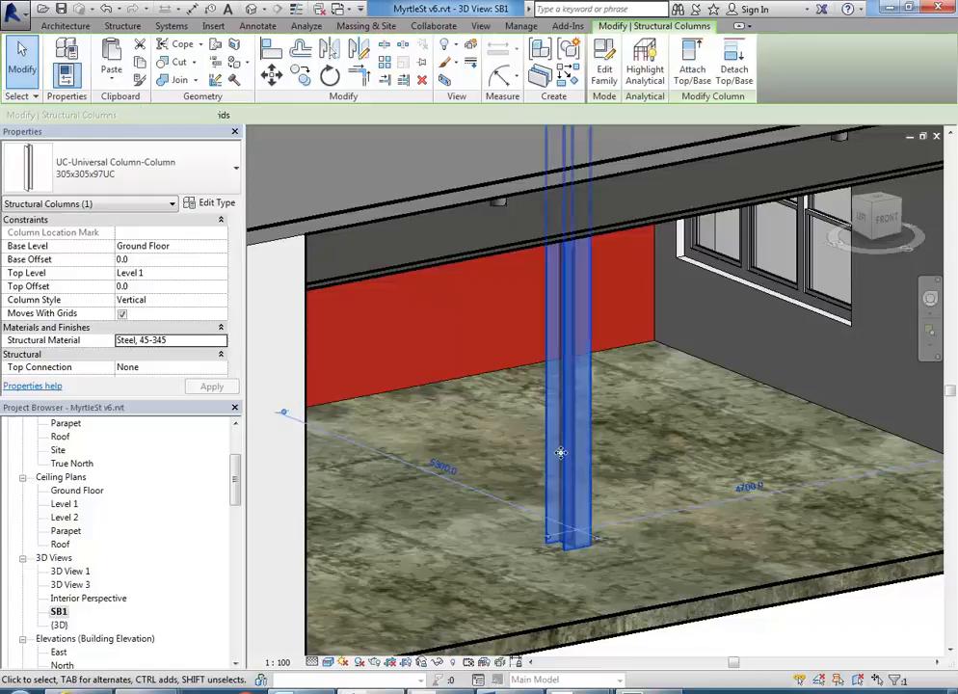
pyautogui.click(530, 462)
# Step: Open the type properties of the 910 x 2110mm Concept ExtSgl door in the ground-floor wall
pyautogui.scroll(-2, 530, 462)
pyautogui.moveTo(549, 468); pyautogui.dragTo(697, 445, button='middle')
pyautogui.scroll(-3, 624, 431)
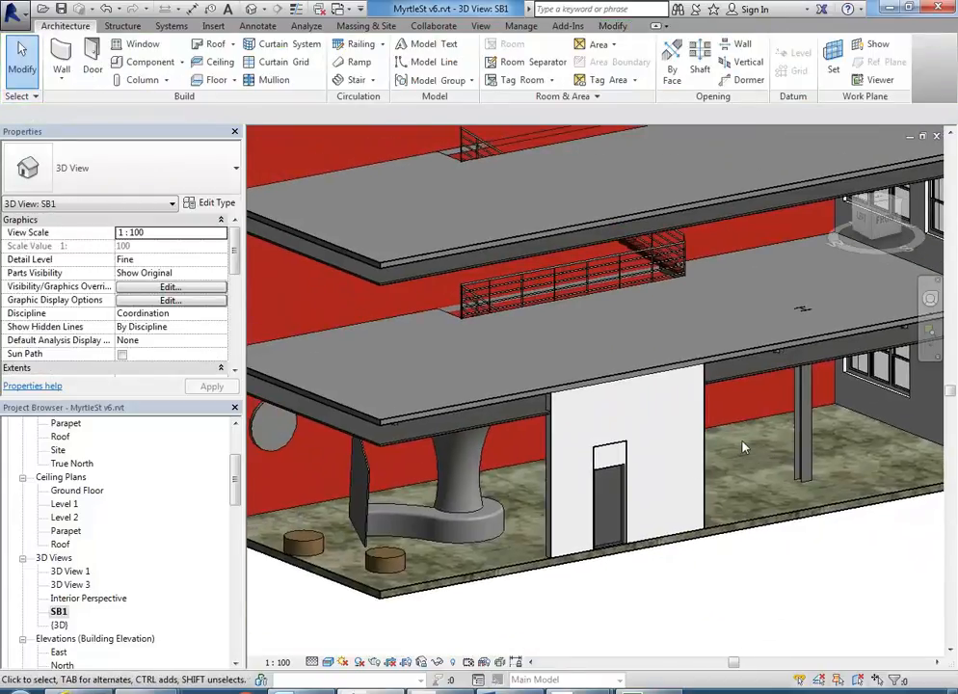
pyautogui.scroll(4, 533, 495)
pyautogui.moveTo(634, 497); pyautogui.dragTo(419, 485, button='middle')
pyautogui.click(774, 376)
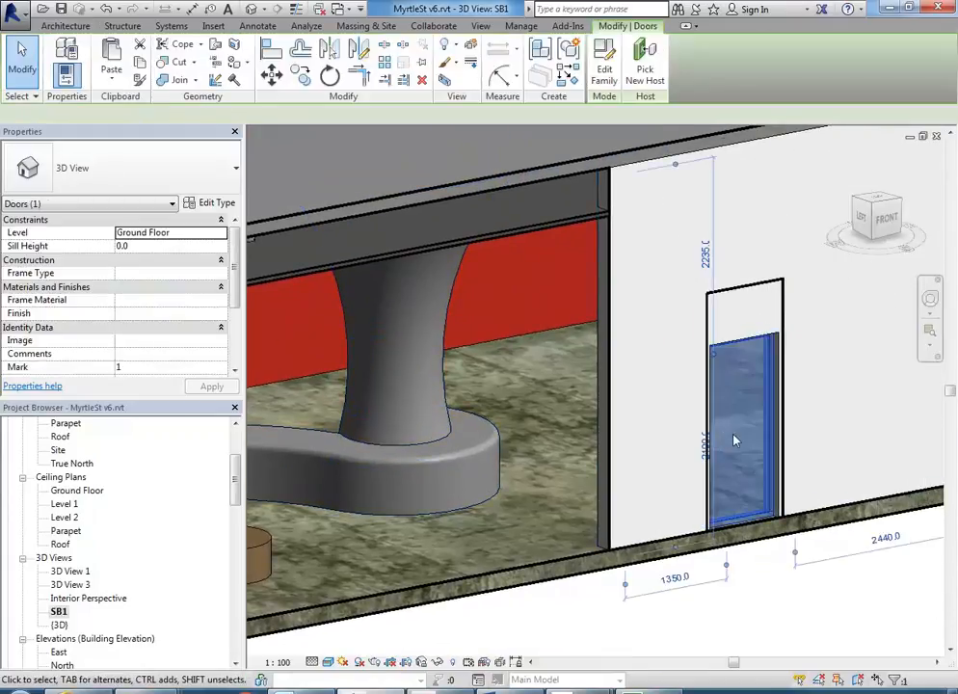
pyautogui.scroll(2, 667, 448)
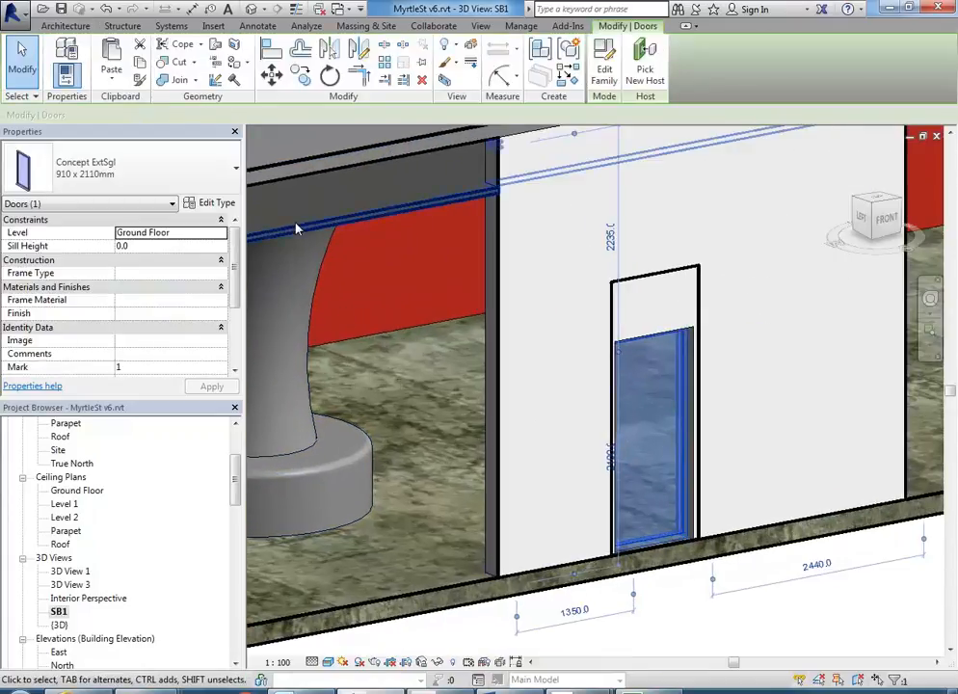
pyautogui.click(202, 204)
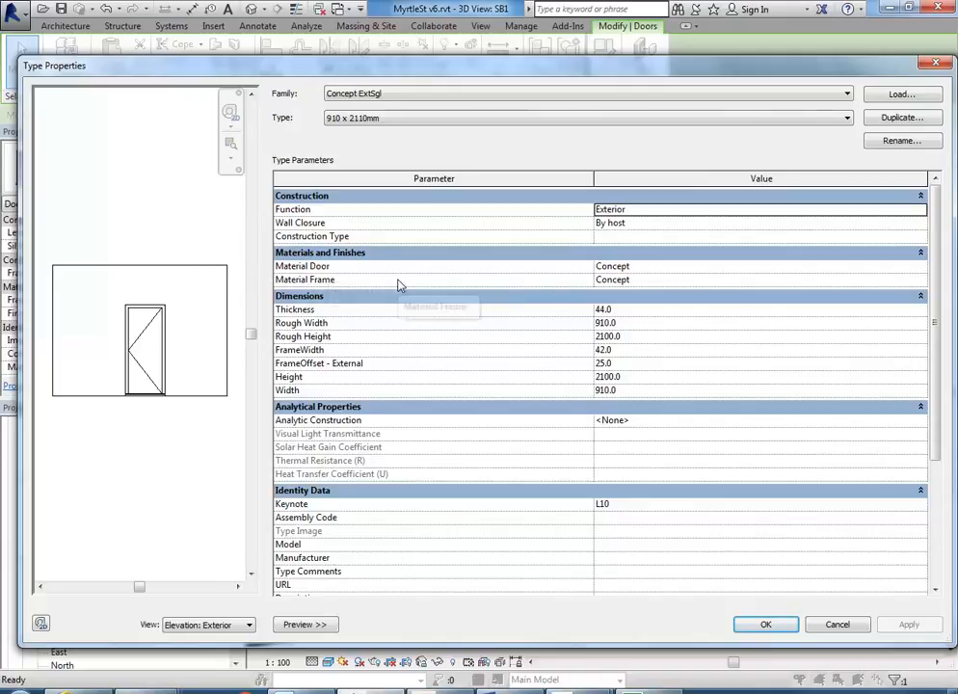
# Step: Assign the Metal Deck material to the door type's Material Frame parameter and apply the type changes
pyautogui.click(693, 280)
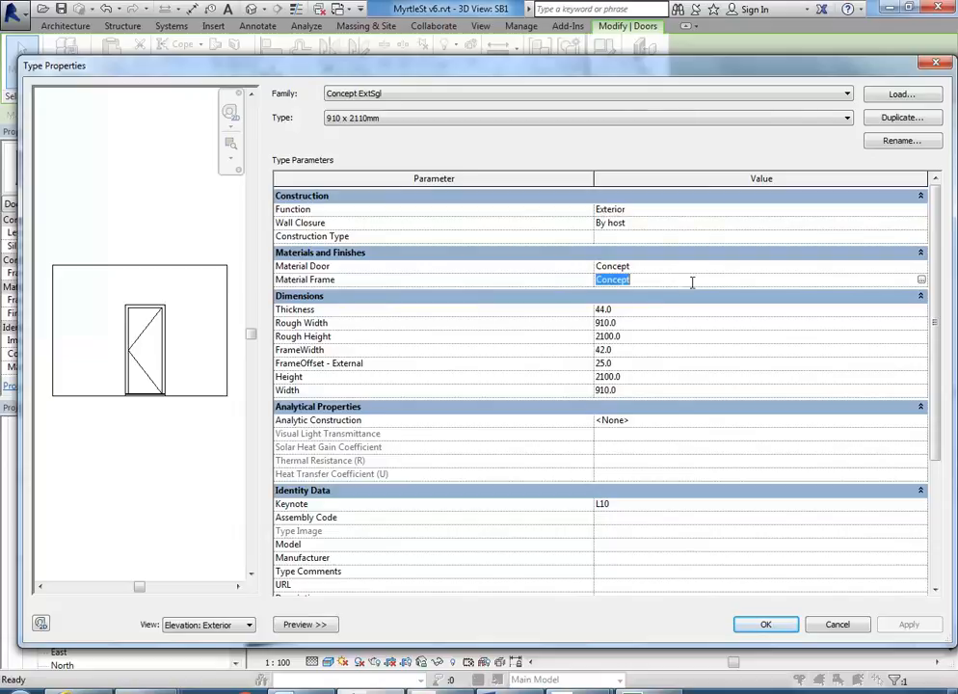
pyautogui.click(921, 280)
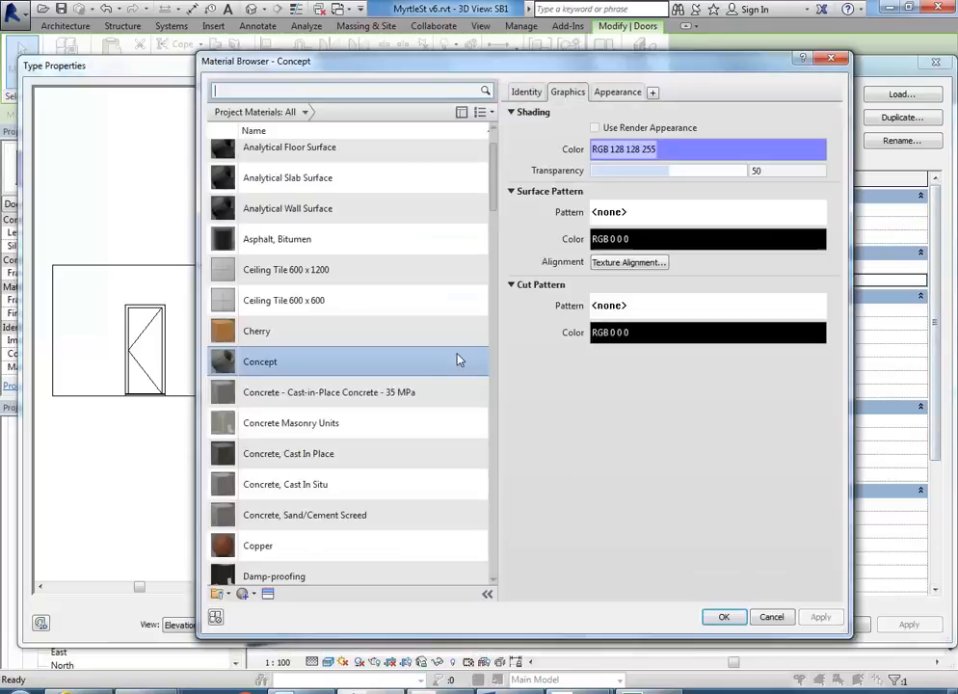
pyautogui.moveTo(493, 186); pyautogui.dragTo(493, 333)
pyautogui.scroll(-5, 493, 334)
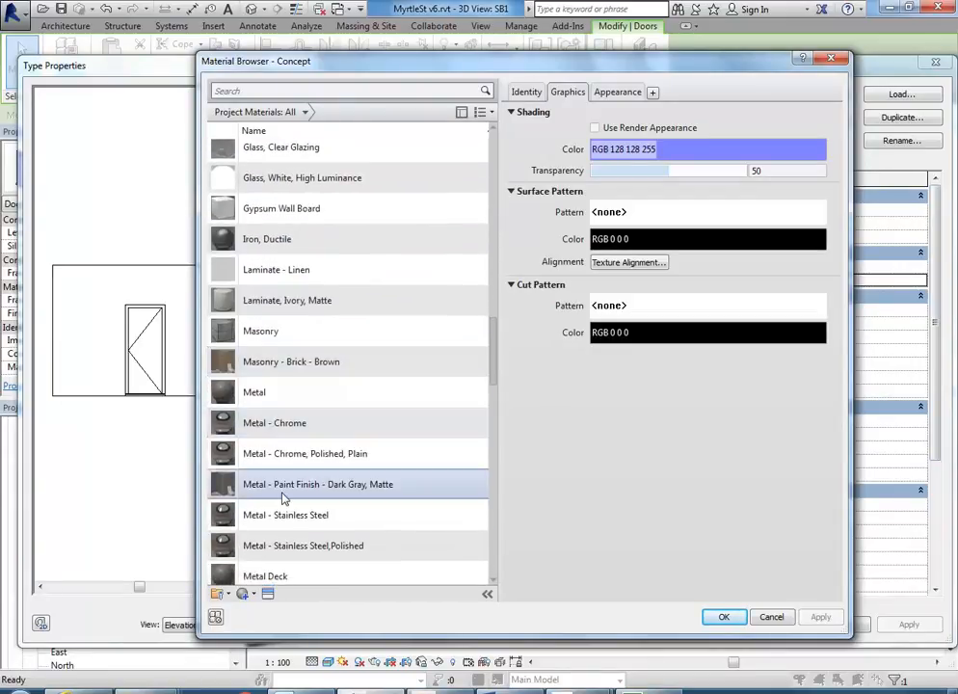
pyautogui.click(281, 571)
pyautogui.click(285, 571)
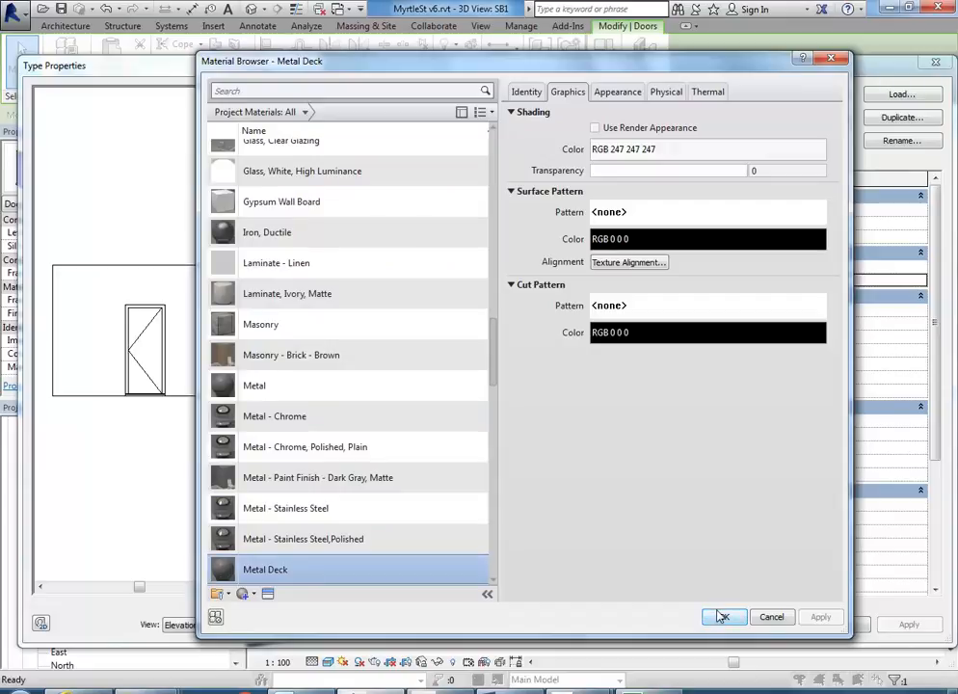
pyautogui.click(615, 95)
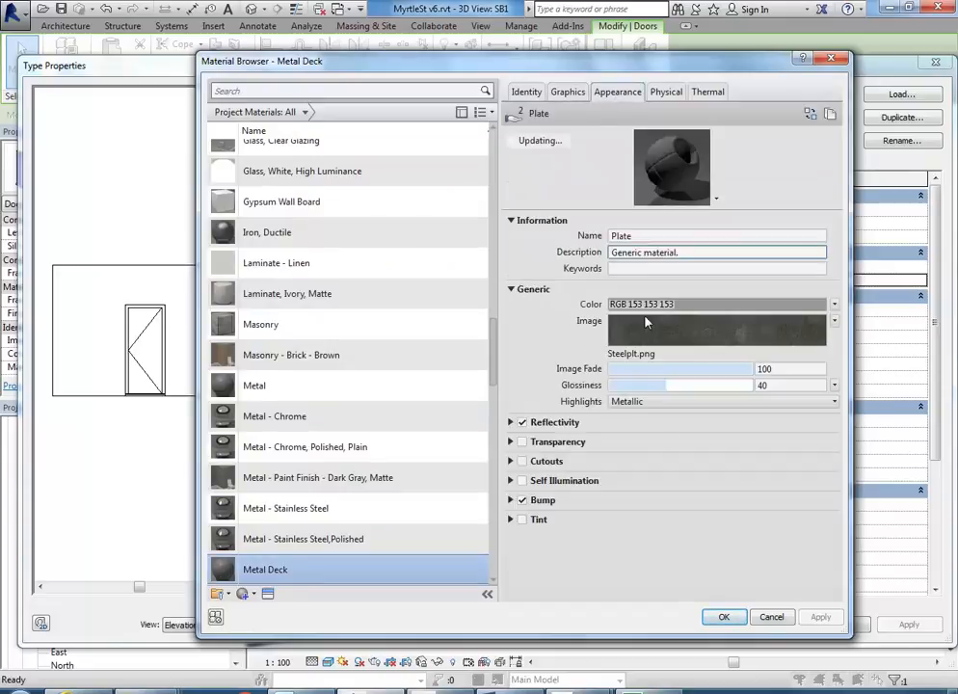
pyautogui.click(723, 617)
pyautogui.click(763, 623)
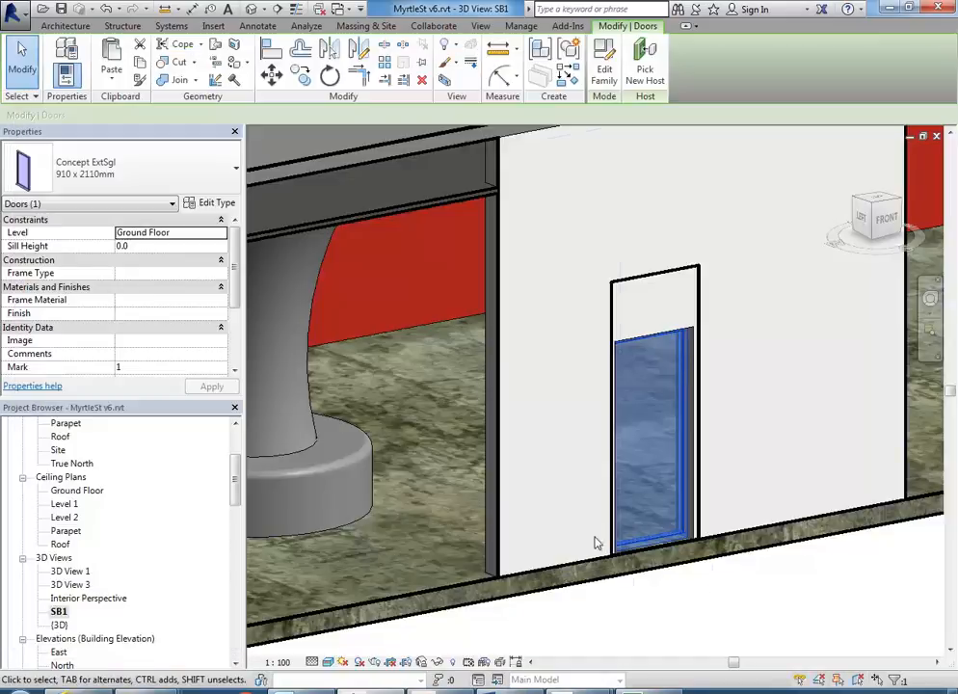
# Step: Examine the door frame's material up close at the lower corner of the door
pyautogui.press('Escape')
pyautogui.scroll(5, 522, 350)
pyautogui.moveTo(582, 363); pyautogui.dragTo(571, 348, button='middle')
pyautogui.keyDown('shift'); pyautogui.moveTo(581, 591); pyautogui.dragTo(546, 517, button='middle'); pyautogui.keyUp('shift')
pyautogui.moveTo(448, 393); pyautogui.dragTo(650, 451, button='middle')
pyautogui.scroll(1, 423, 527)
pyautogui.scroll(6, 588, 557)
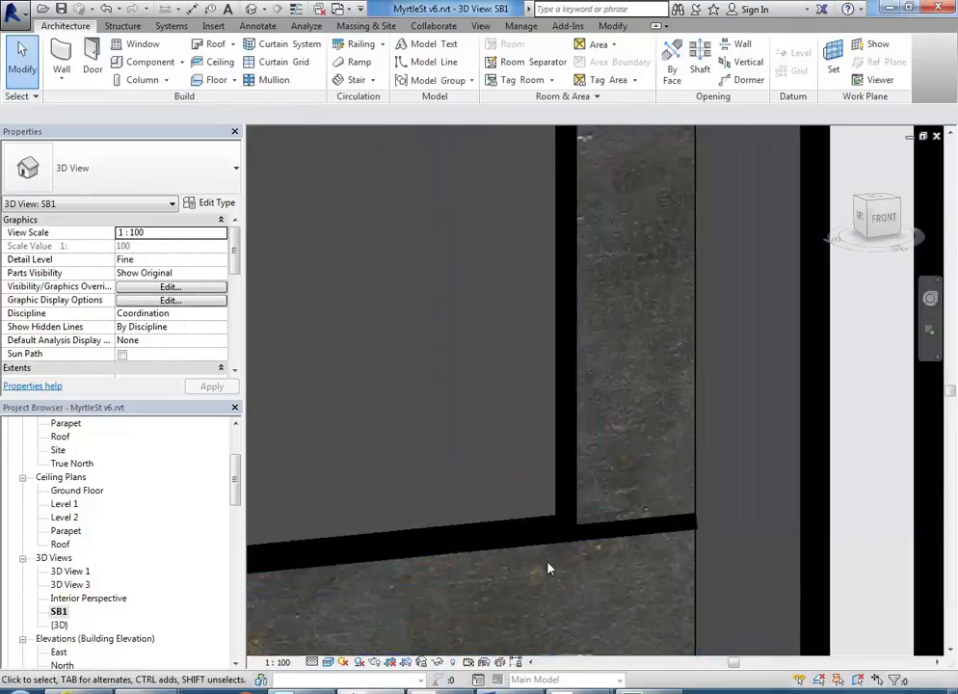
pyautogui.scroll(-8, 457, 198)
pyautogui.moveTo(456, 199); pyautogui.dragTo(642, 373, button='middle')
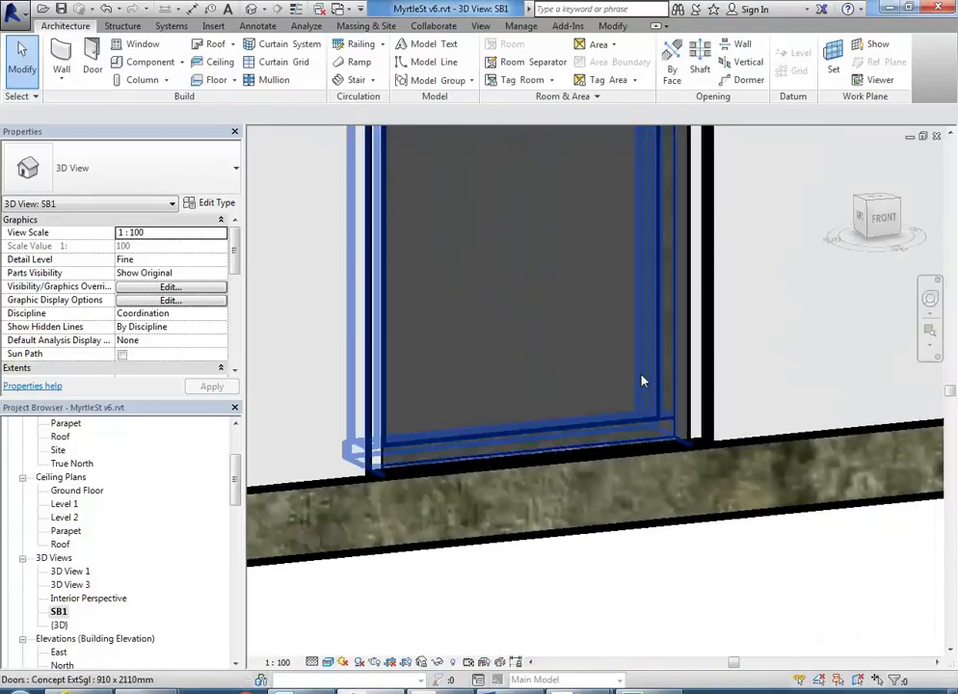
pyautogui.scroll(-4, 642, 381)
# Step: Assign the Glass material to the Material Door parameter of the 910 x 2110mm Concept ExtSgl door type and apply the type changes
pyautogui.click(579, 414)
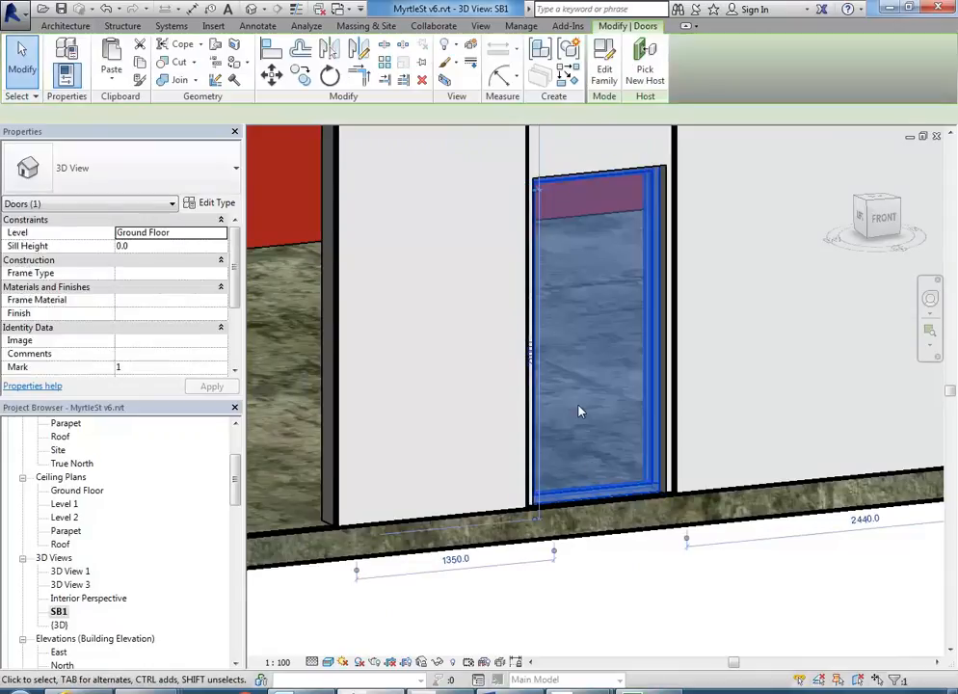
pyautogui.scroll(2, 545, 474)
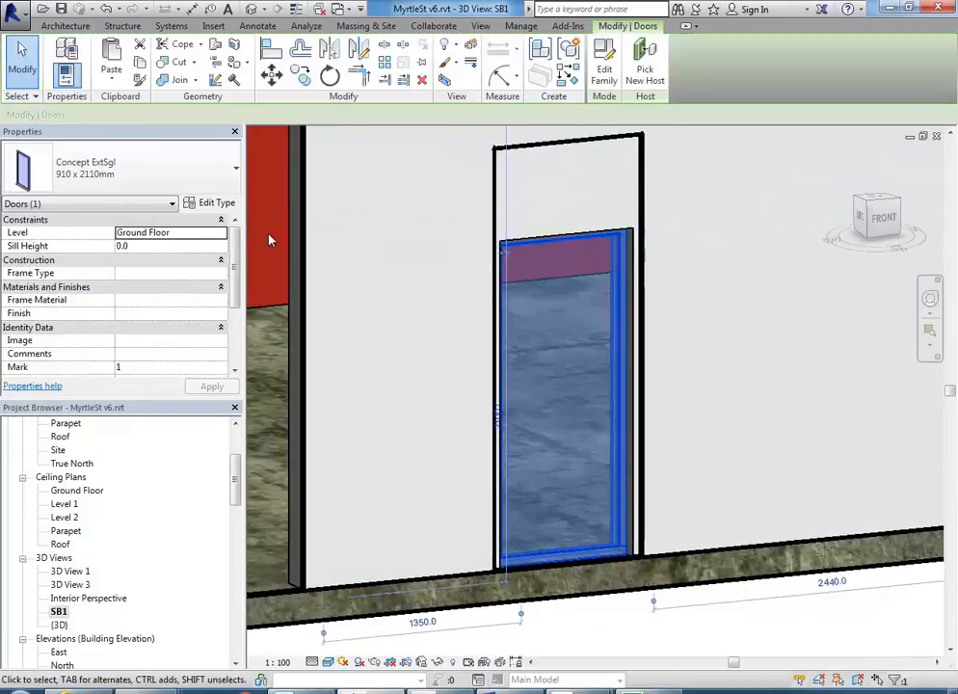
pyautogui.click(210, 204)
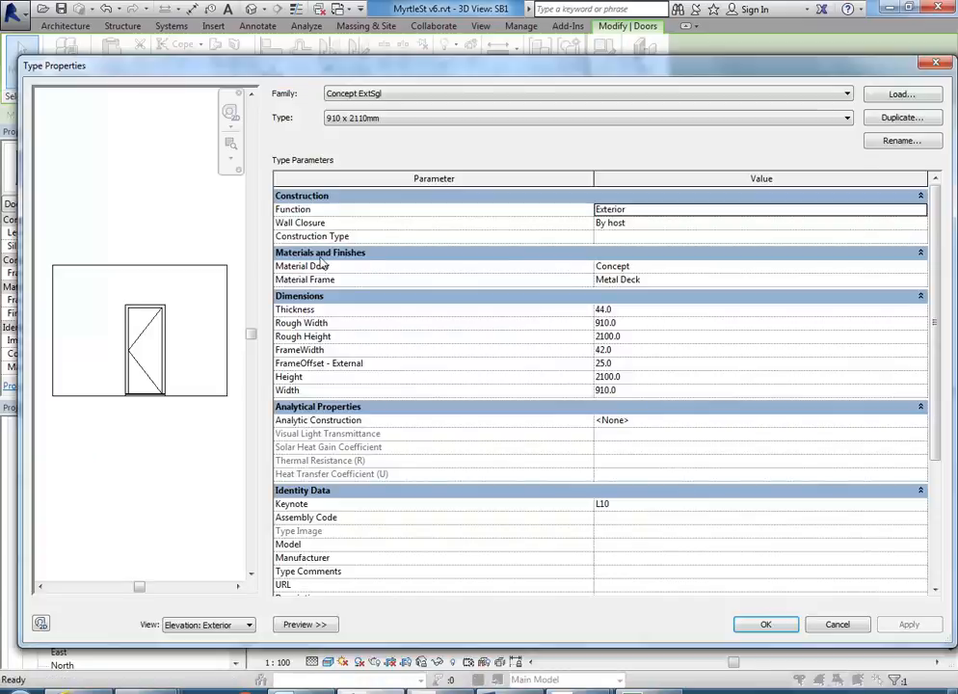
pyautogui.click(681, 267)
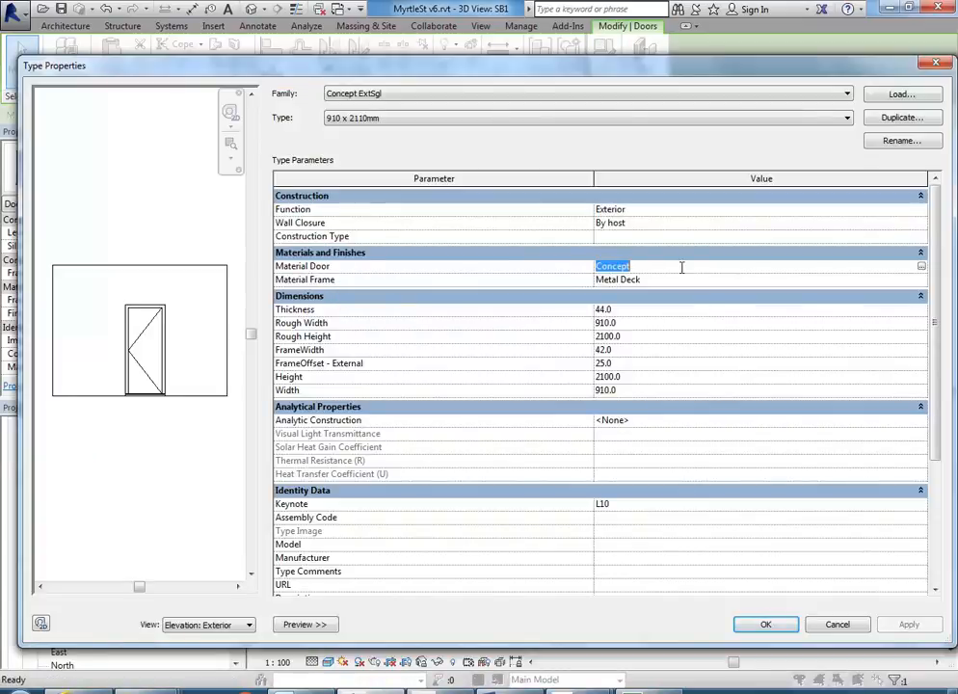
pyautogui.click(920, 267)
pyautogui.moveTo(493, 197); pyautogui.dragTo(489, 325)
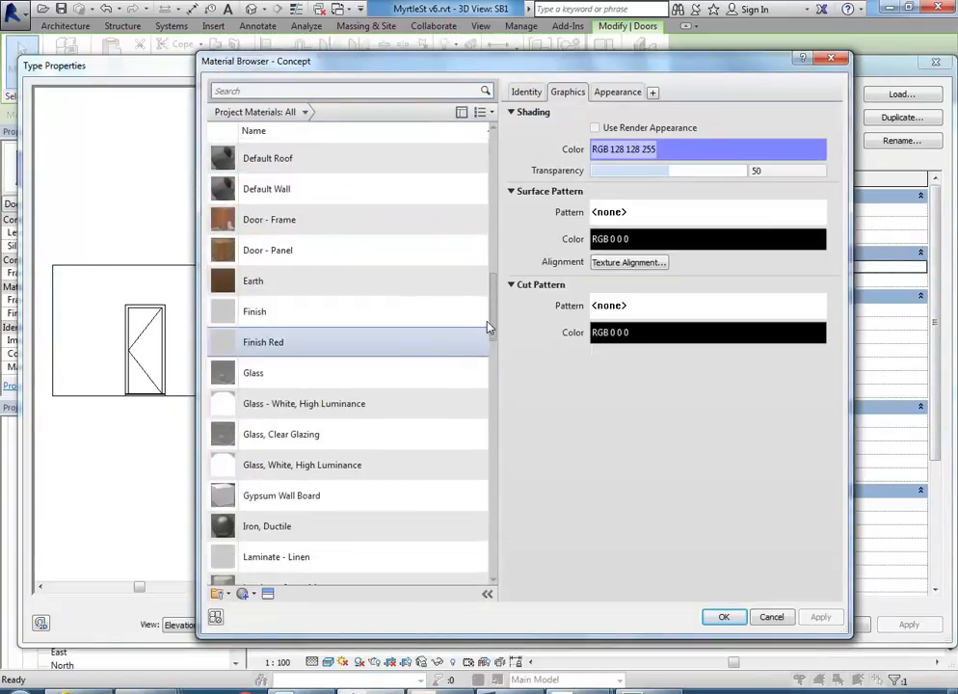
pyautogui.click(253, 384)
pyautogui.click(721, 615)
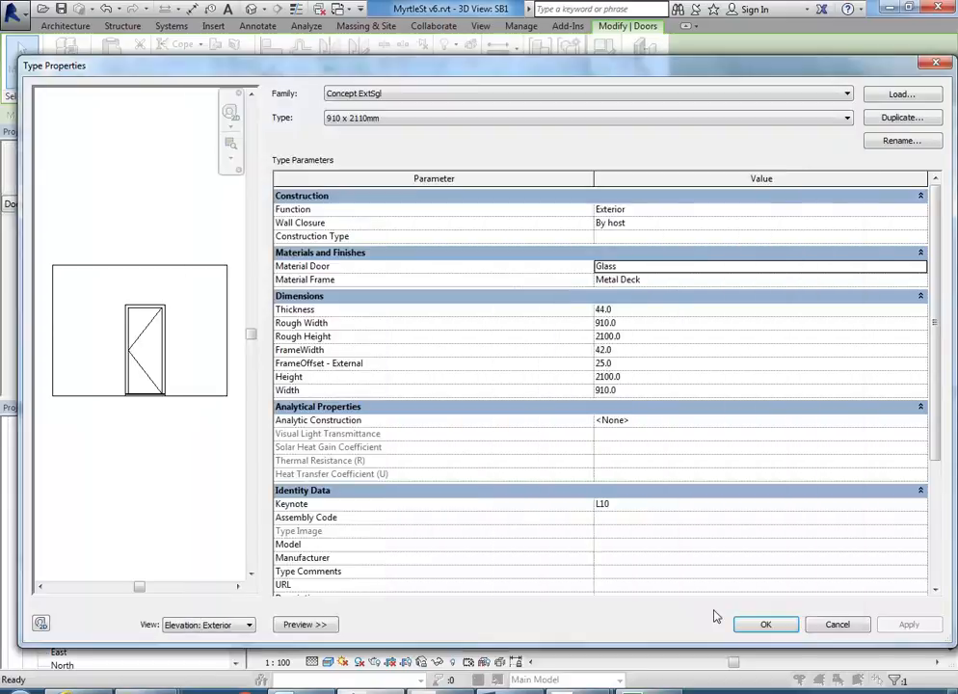
pyautogui.click(766, 625)
pyautogui.click(755, 615)
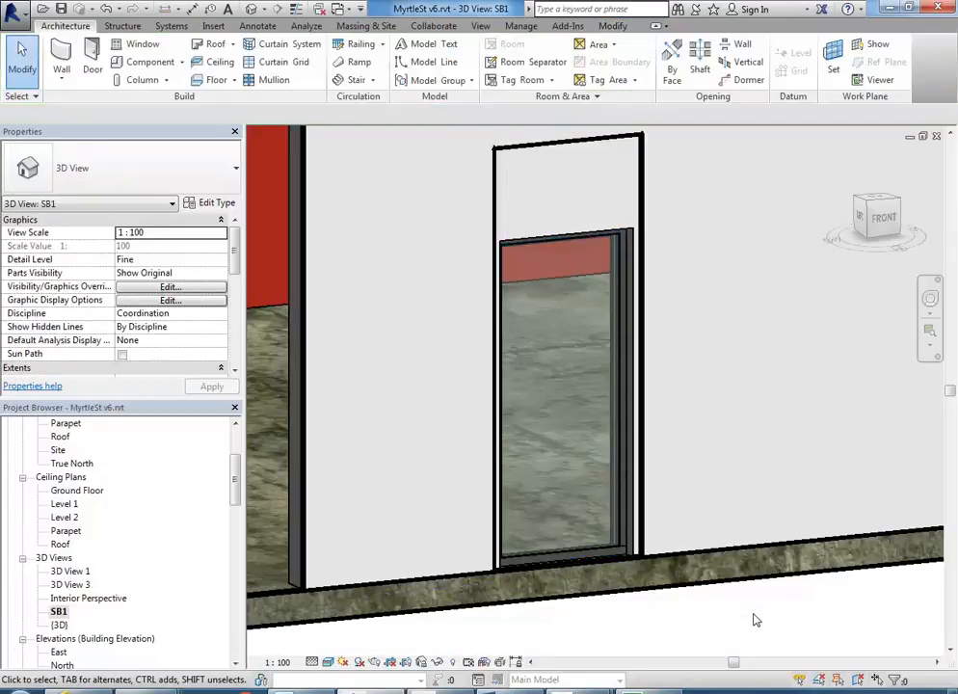
# Step: Select the circular seat near the slab corner and check which casework types are available for it
pyautogui.keyDown('shift'); pyautogui.moveTo(425, 314); pyautogui.dragTo(590, 438, button='middle'); pyautogui.keyUp('shift')
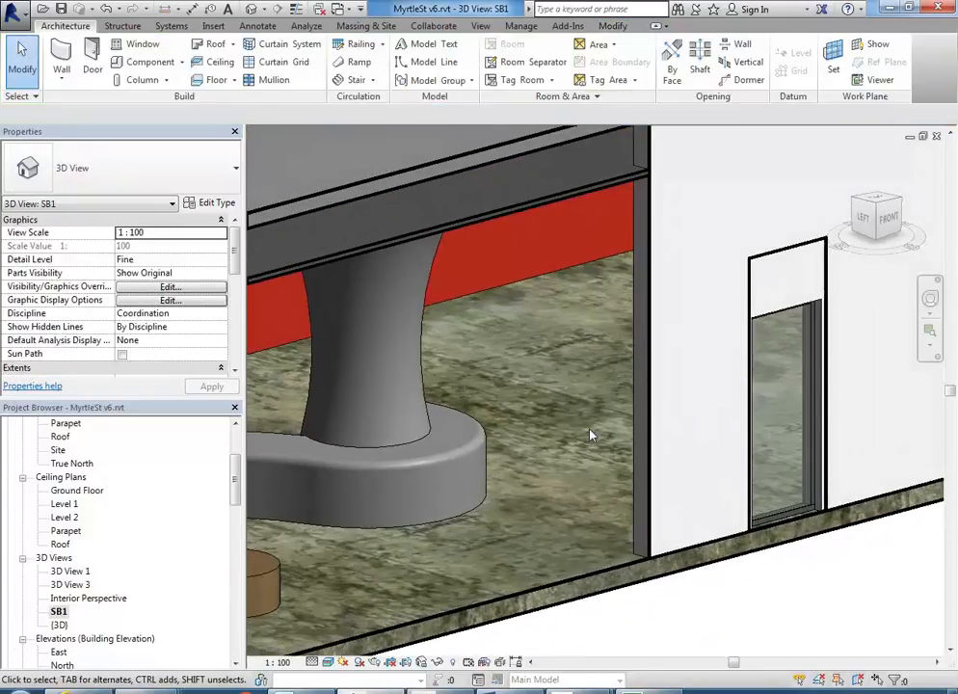
pyautogui.scroll(-3, 590, 435)
pyautogui.keyDown('shift'); pyautogui.moveTo(497, 353); pyautogui.dragTo(491, 552, button='middle'); pyautogui.keyUp('shift')
pyautogui.scroll(6, 493, 559)
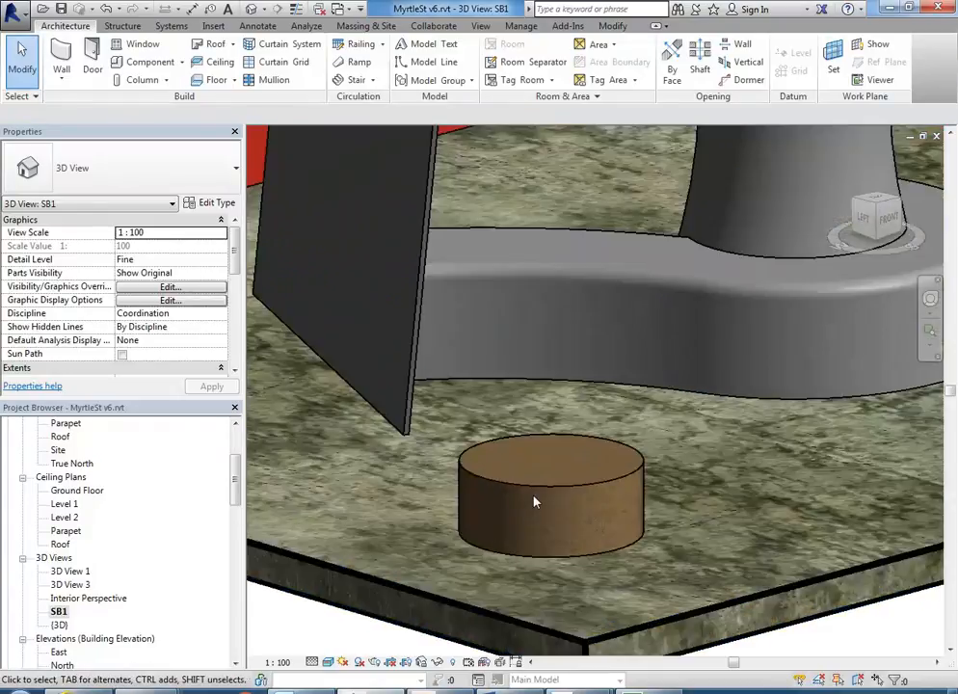
pyautogui.click(537, 496)
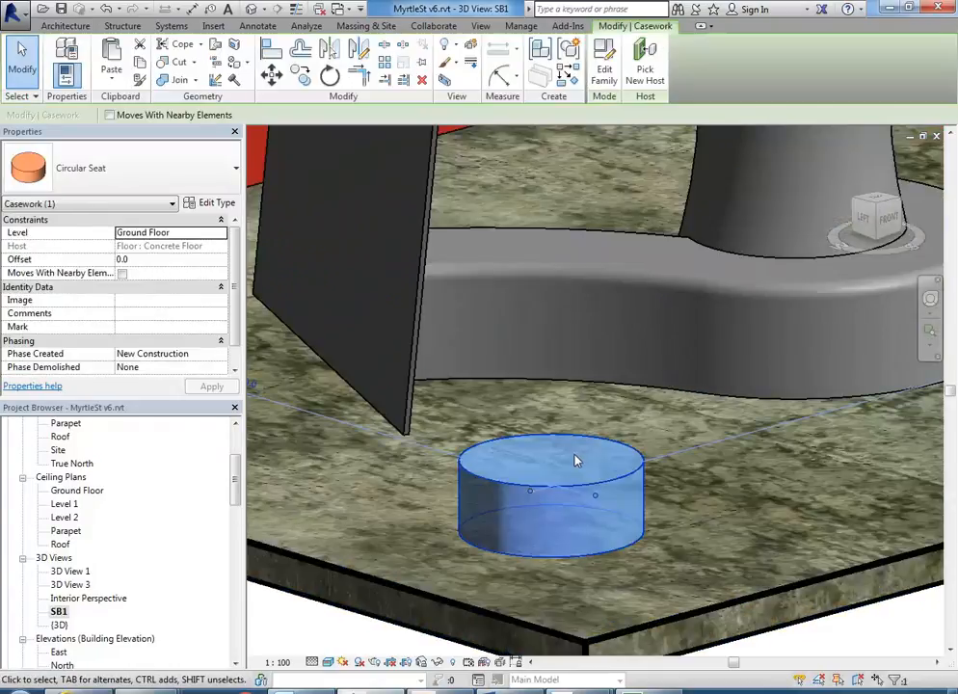
pyautogui.keyDown('shift'); pyautogui.moveTo(564, 483); pyautogui.dragTo(535, 471, button='middle'); pyautogui.keyUp('shift')
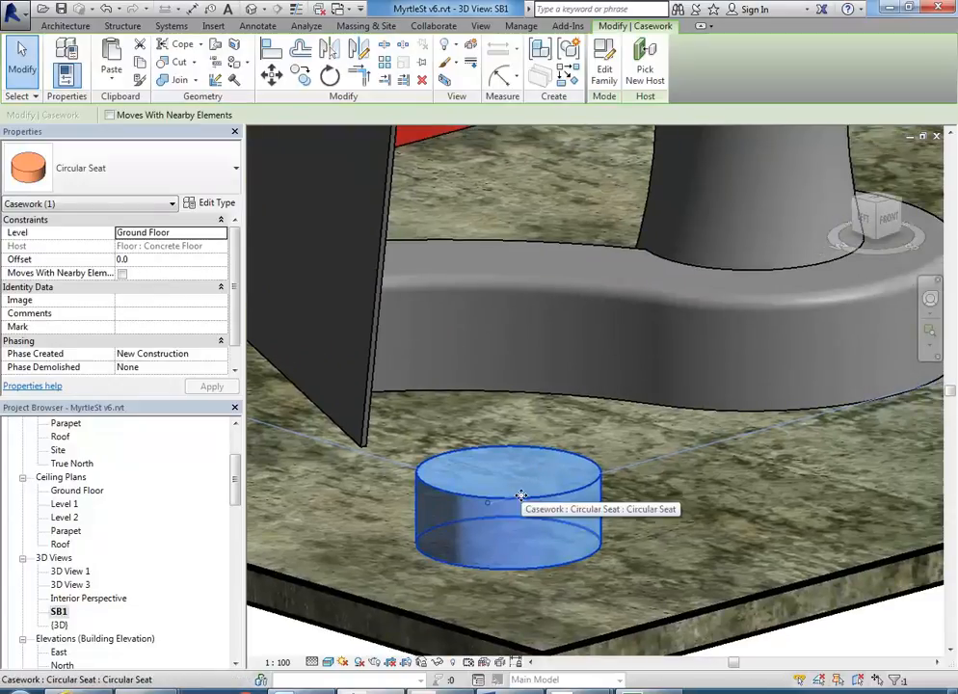
pyautogui.click(208, 183)
pyautogui.click(208, 183)
pyautogui.click(212, 185)
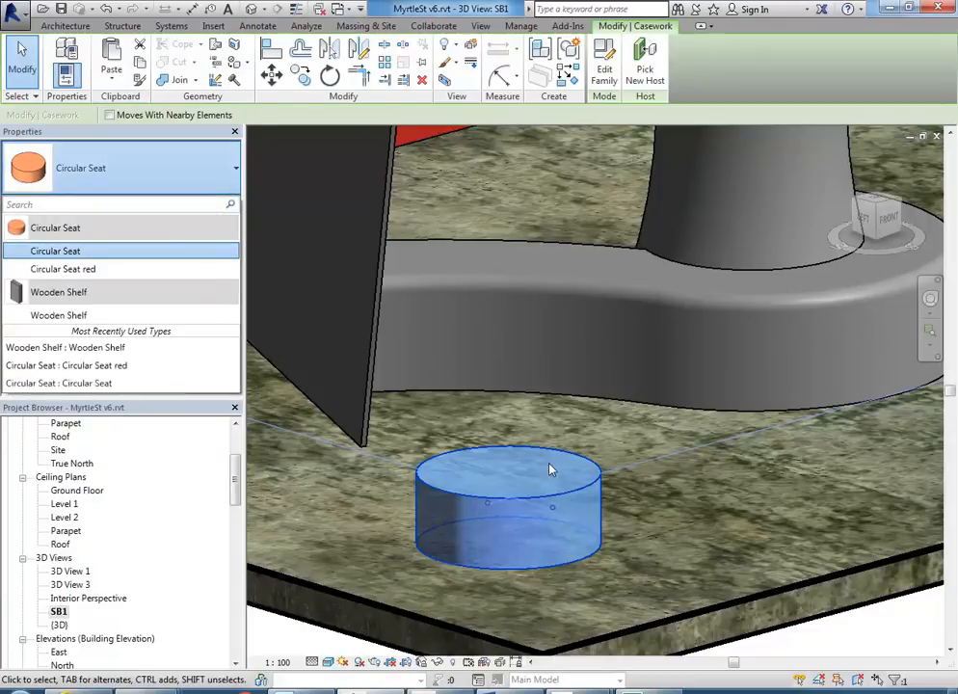
pyautogui.click(549, 467)
# Step: Check the Seat Material parameter in the circular seat's type properties, leave it as is, and deselect the seat
pyautogui.click(212, 207)
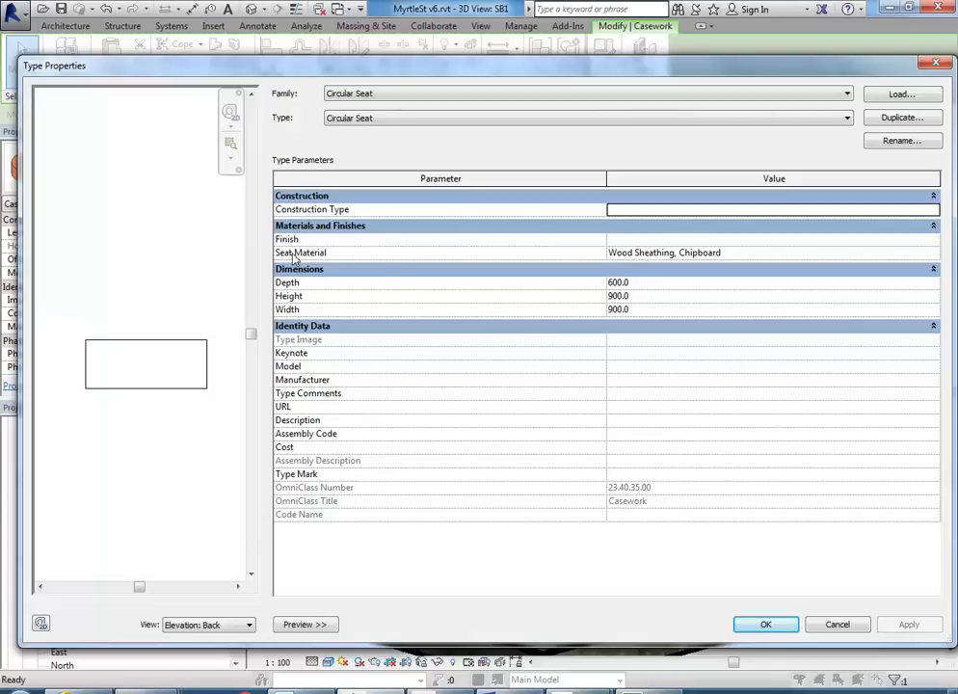
pyautogui.click(718, 253)
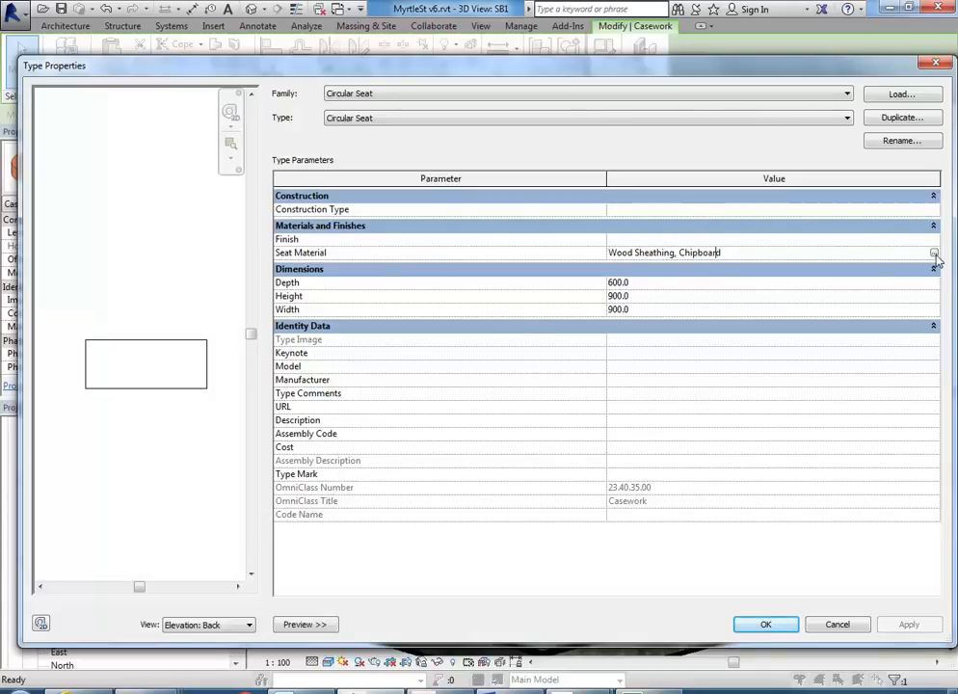
pyautogui.click(837, 627)
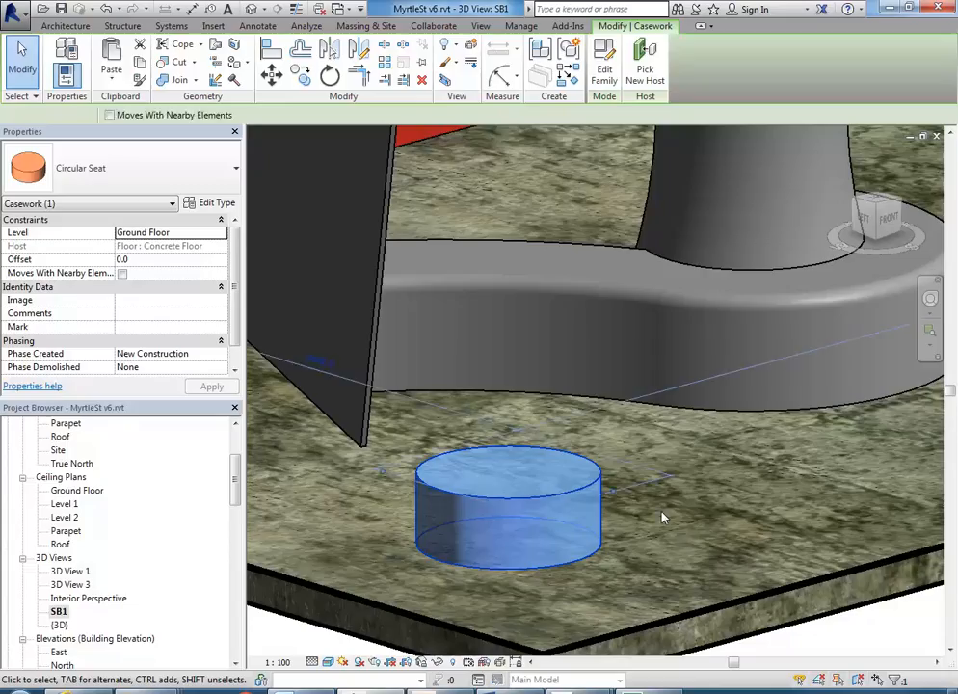
pyautogui.click(714, 511)
# Step: Open the in-place casework model of the curved counter, flared column and panel for editing
pyautogui.scroll(-2, 714, 511)
pyautogui.moveTo(714, 511); pyautogui.dragTo(586, 578, button='middle')
pyautogui.scroll(-2, 583, 578)
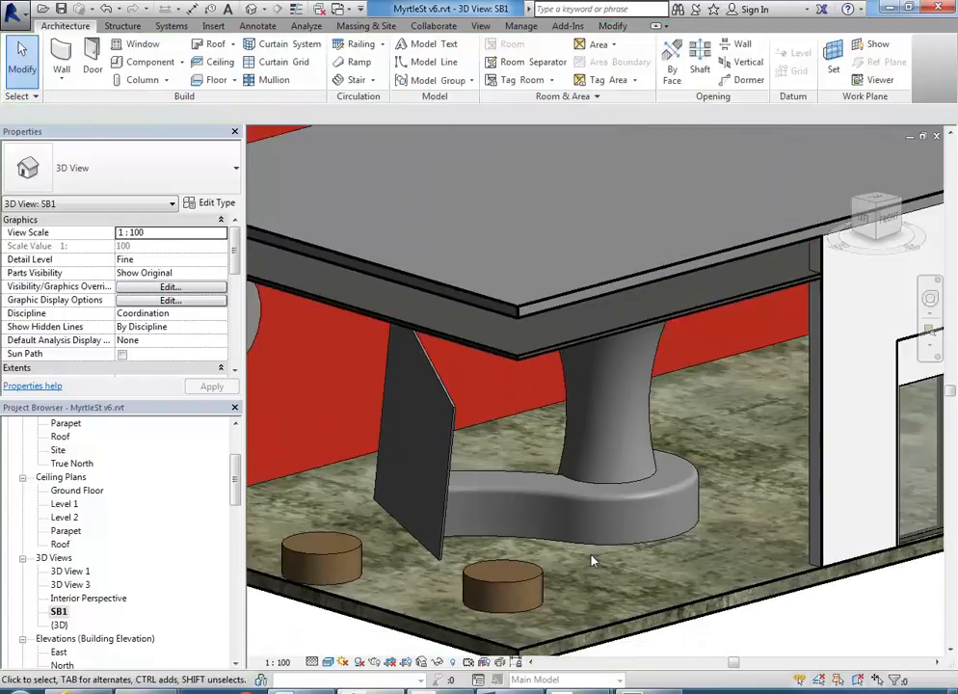
pyautogui.click(598, 554)
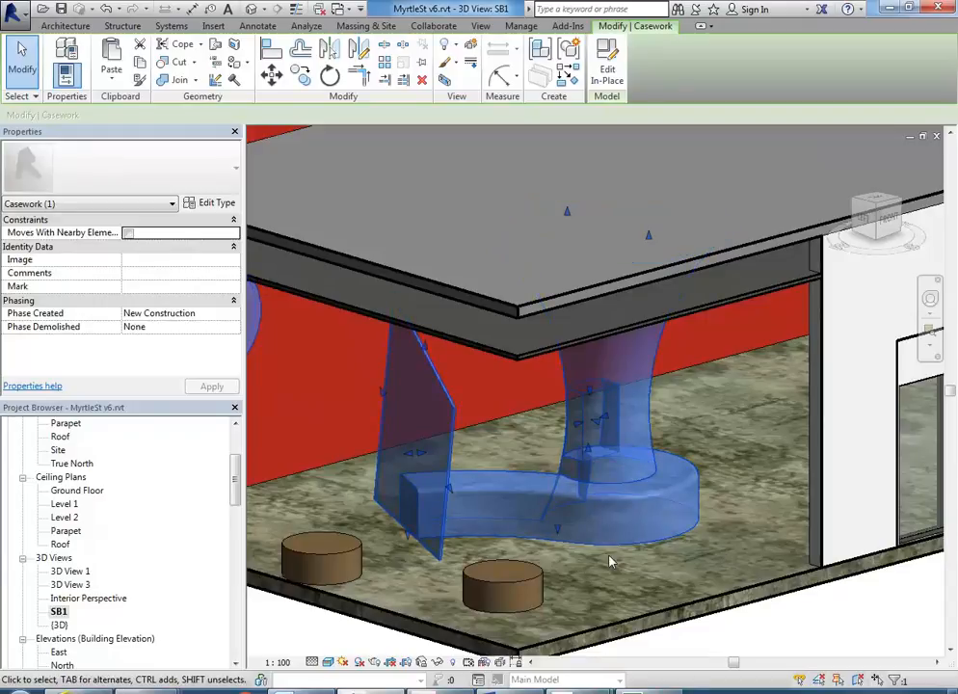
pyautogui.click(605, 64)
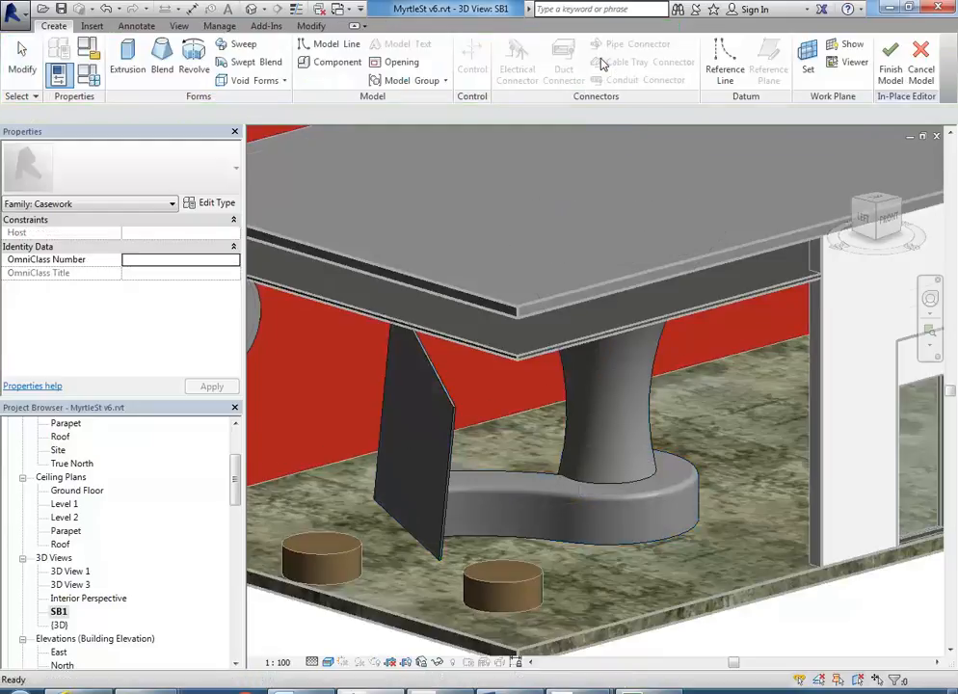
# Step: For the flared column revolve's material, duplicate Wood - Stairs as Wood - Column and open the new material's appearance settings
pyautogui.click(567, 437)
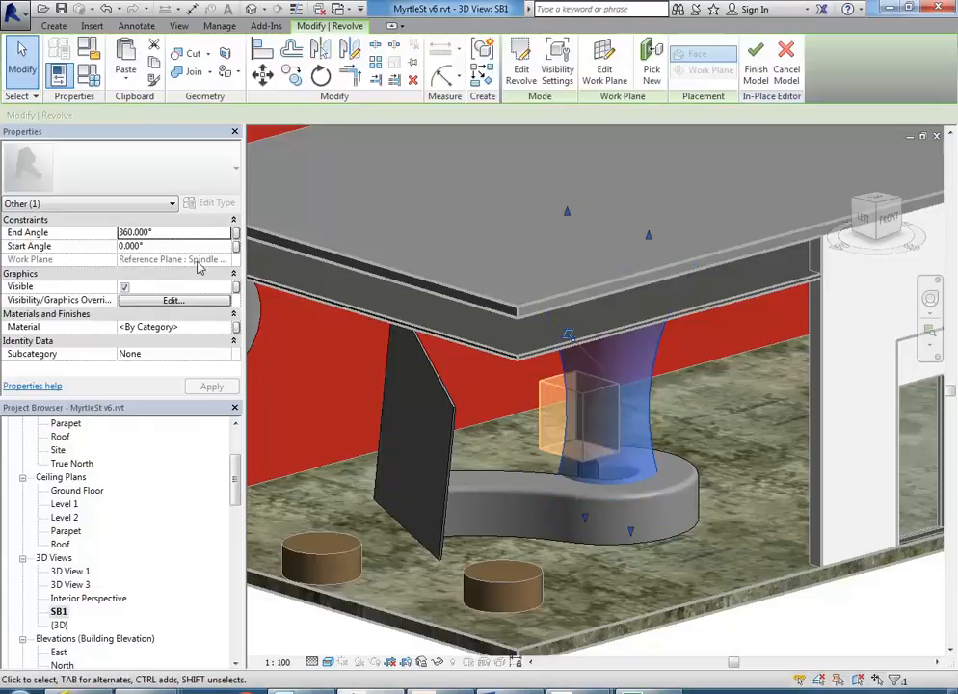
pyautogui.click(147, 328)
pyautogui.click(227, 327)
pyautogui.moveTo(496, 311); pyautogui.dragTo(495, 556)
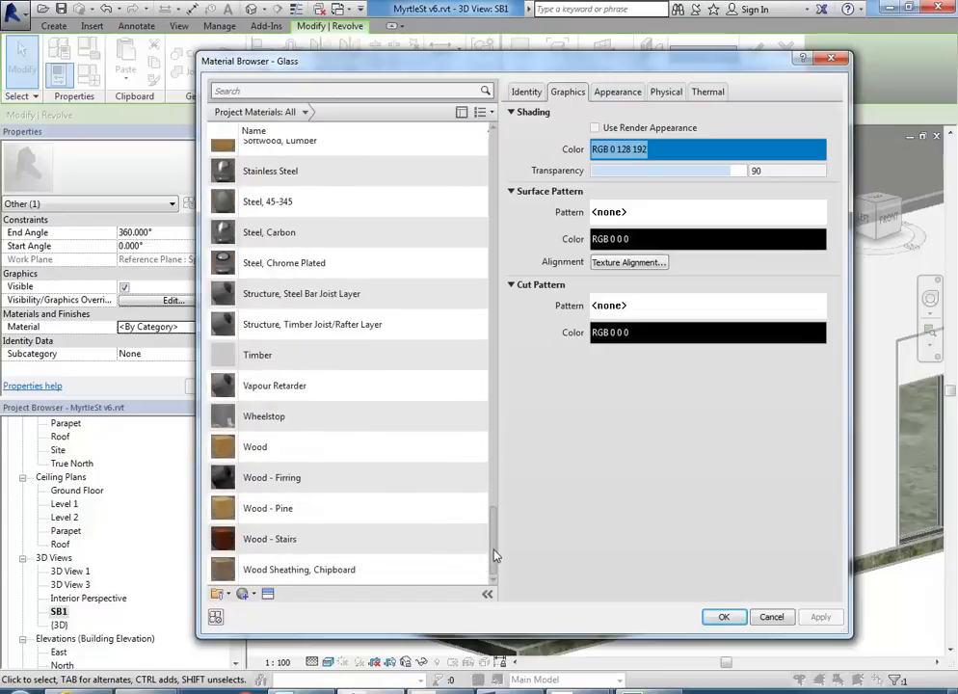
pyautogui.click(239, 540)
pyautogui.rightClick(239, 541)
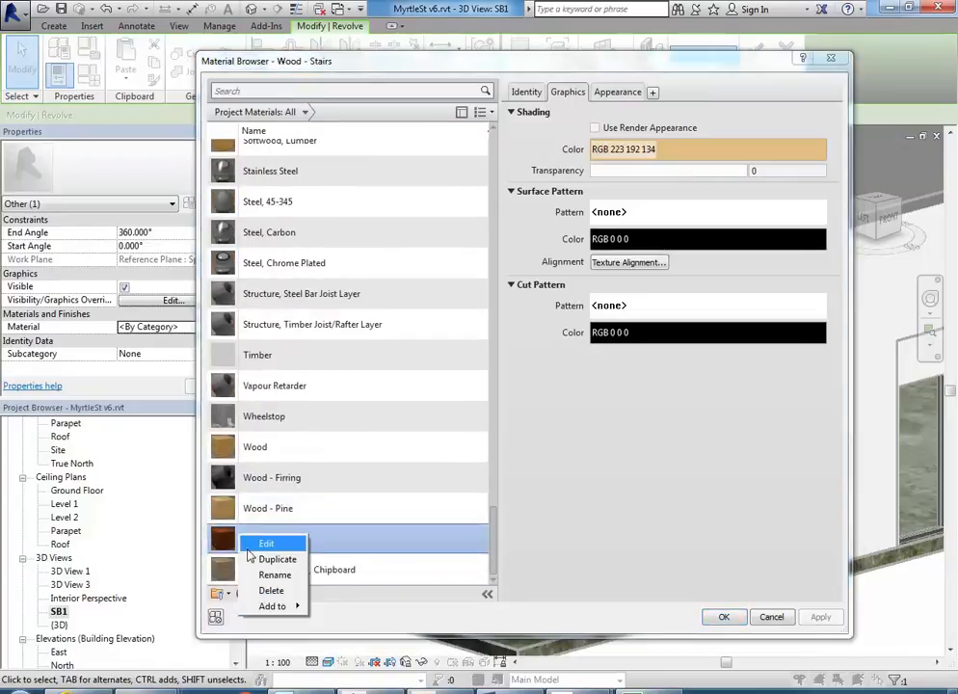
pyautogui.click(272, 559)
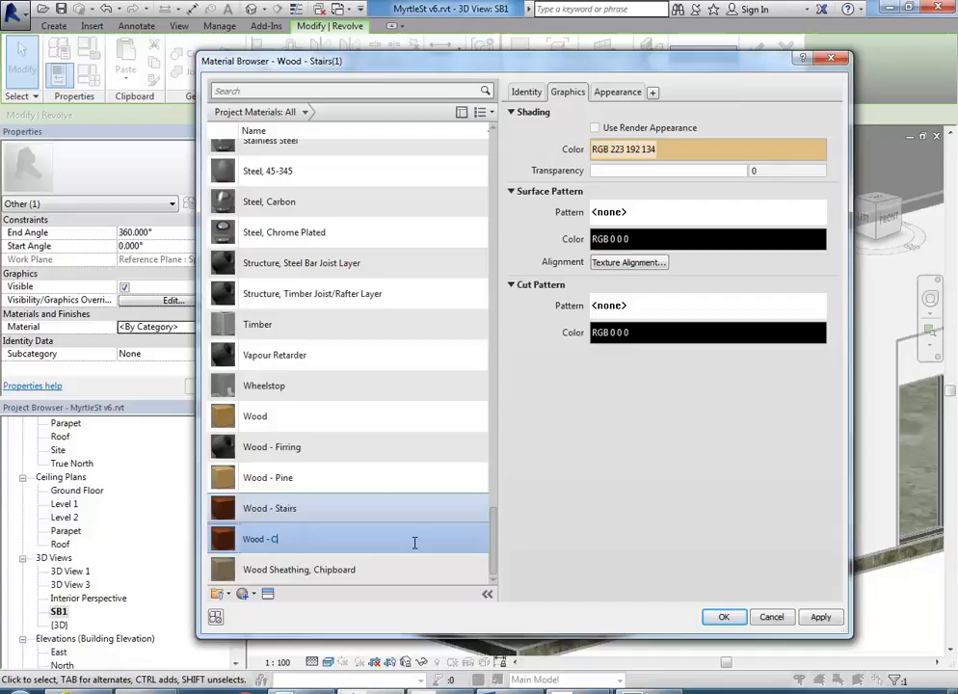
pyautogui.press('Return')
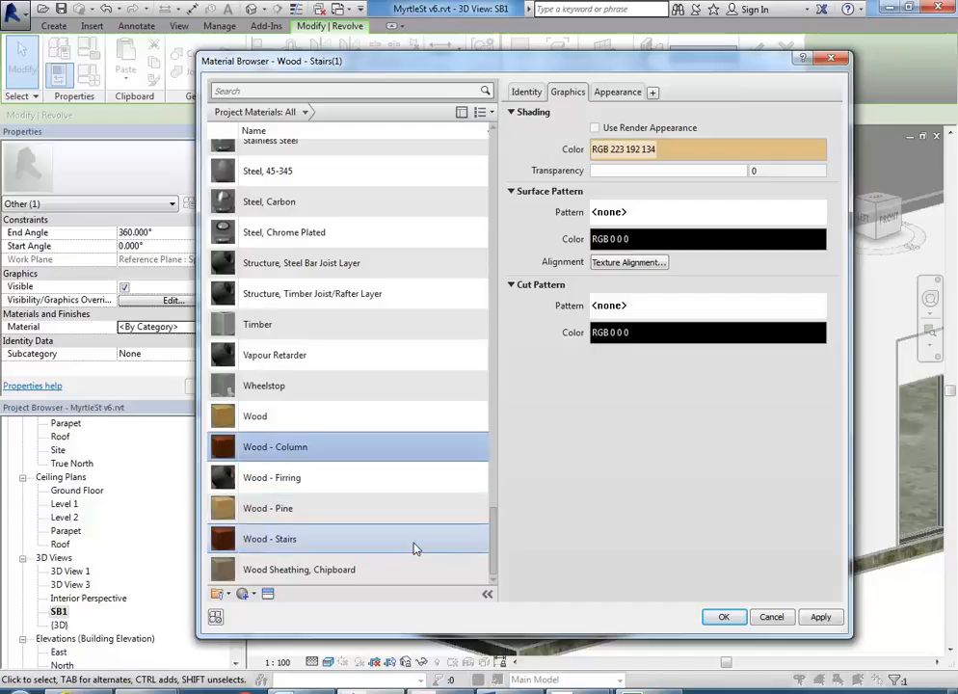
pyautogui.click(622, 93)
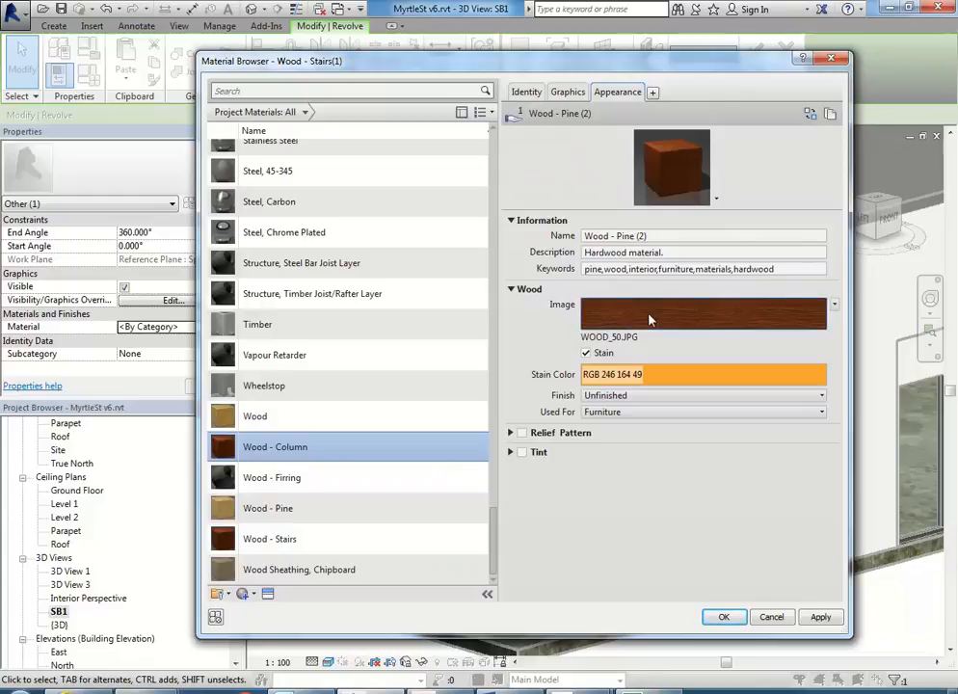
# Step: Set the Wood - Column appearance image to Thermal & Moisture.Roofing & Siding Panels.Metal Ribbed.Copp.jpg from the Wood folder
pyautogui.click(609, 338)
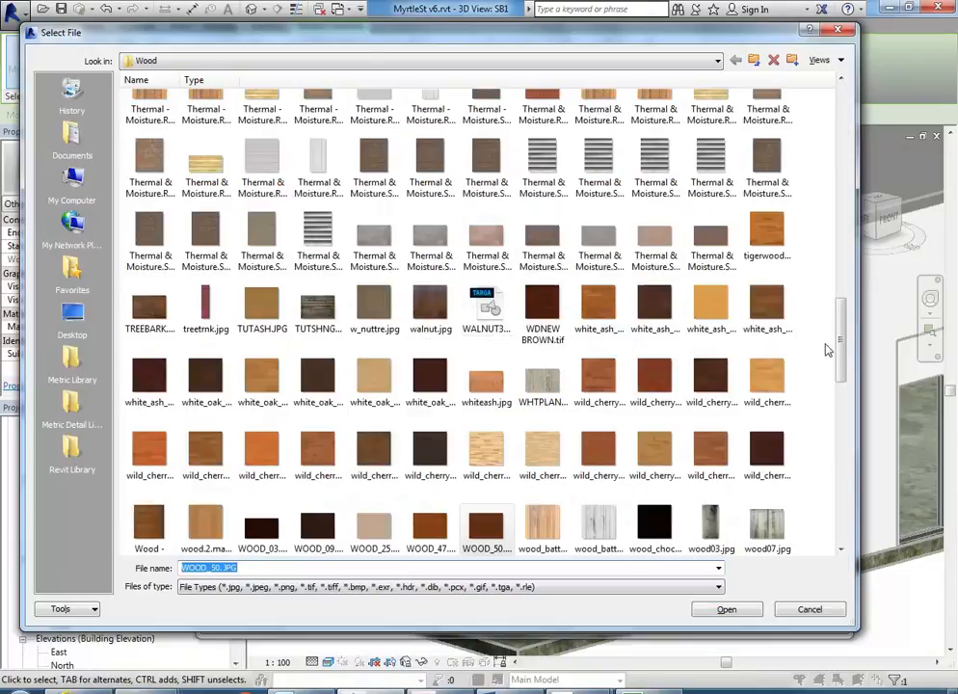
pyautogui.scroll(3, 841, 321)
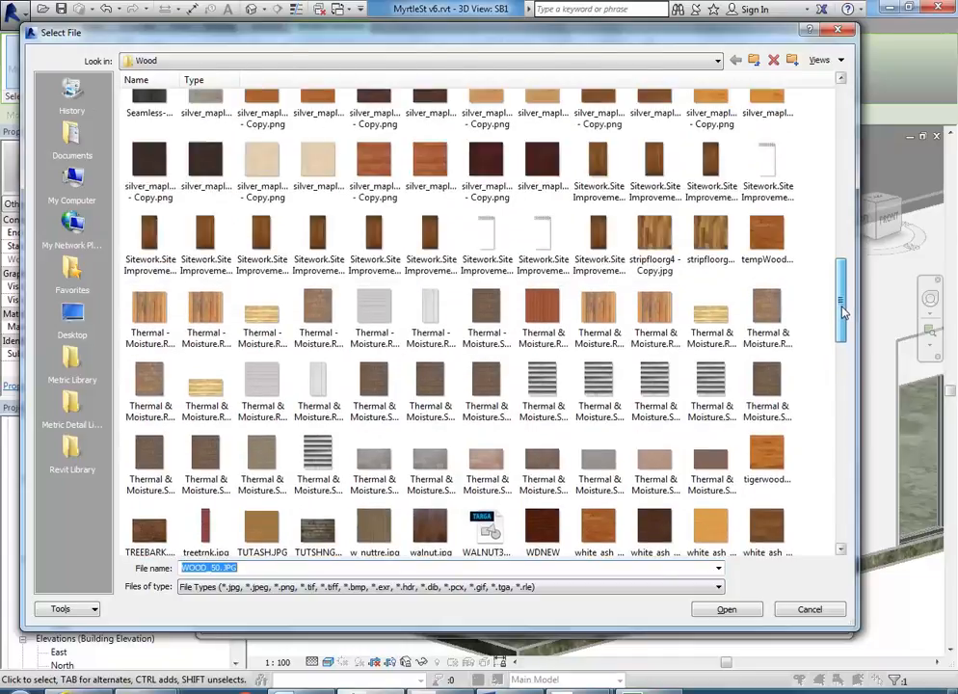
pyautogui.click(546, 318)
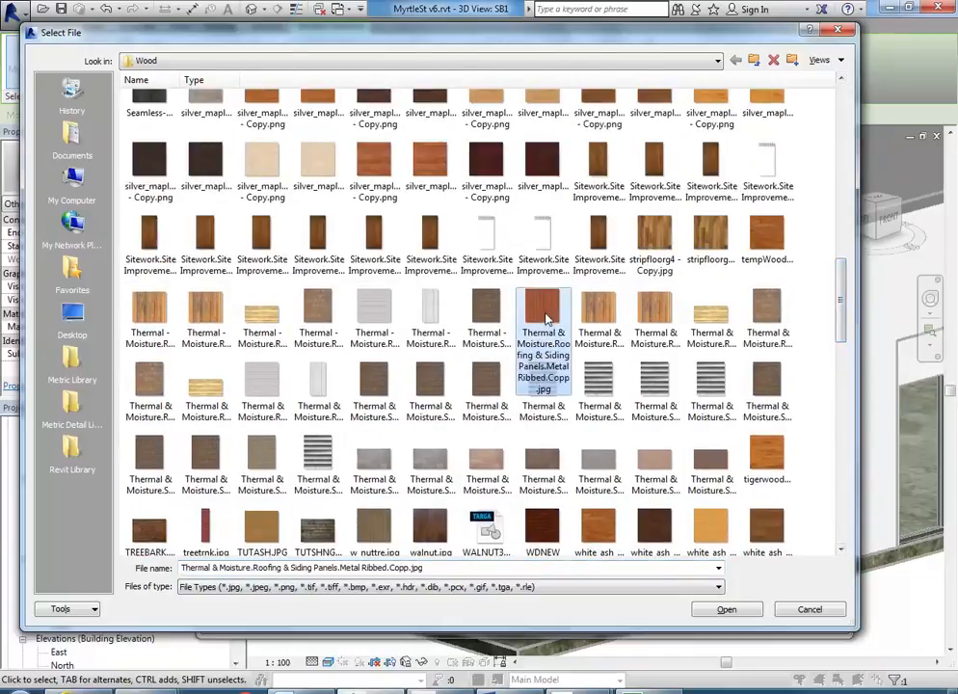
pyautogui.doubleClick(547, 318)
# Step: Replace the Wood - Column texture's source image with Oakqrtrt.jpg in the Texture Editor
pyautogui.moveTo(651, 326)
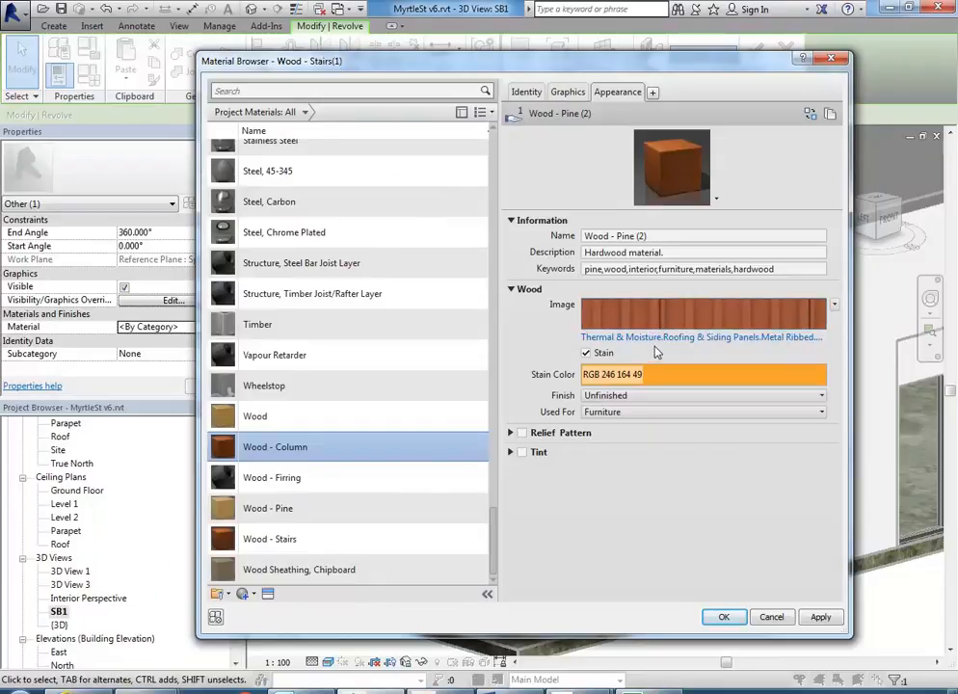
pyautogui.click(644, 323)
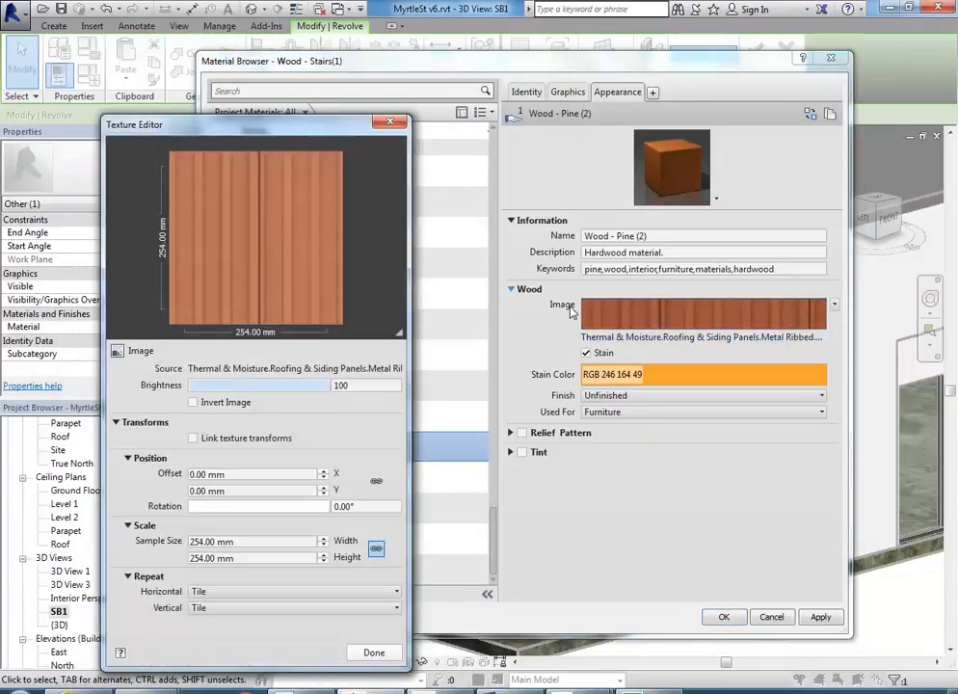
pyautogui.click(300, 368)
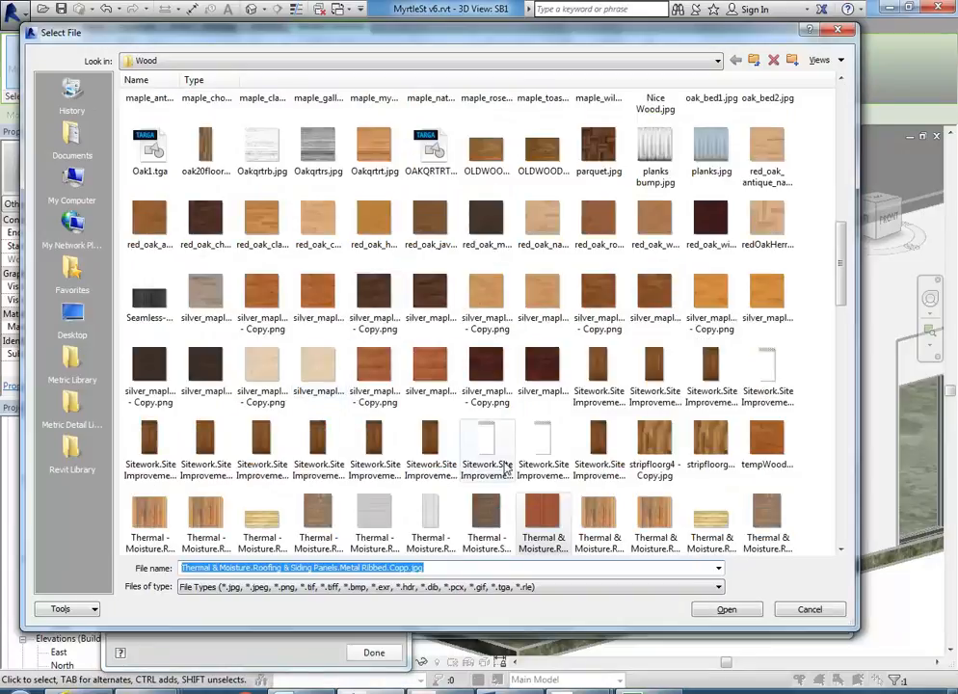
pyautogui.click(375, 155)
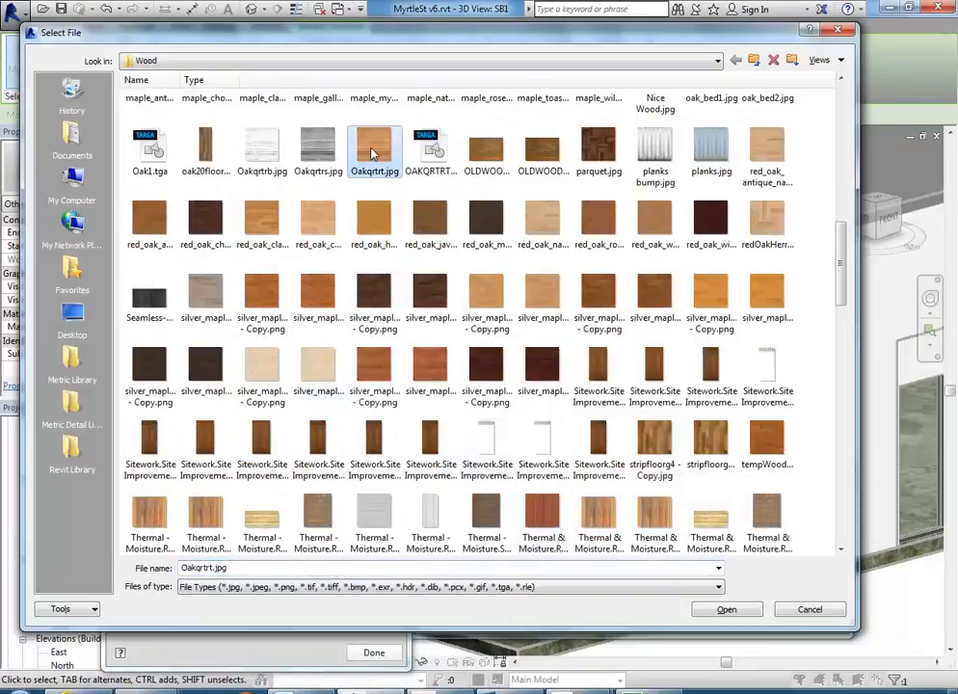
pyautogui.doubleClick(375, 154)
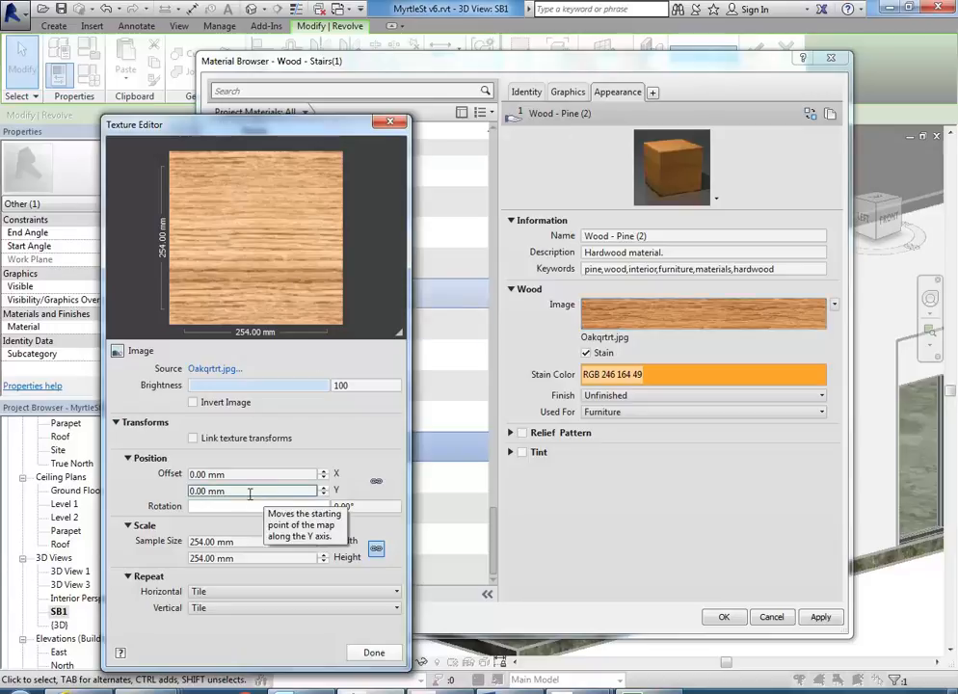
# Step: Rotate the Oakqrtrt.jpg texture of Wood - Column by 90° in the Texture Editor and accept the change
pyautogui.moveTo(232, 124); pyautogui.dragTo(321, 46)
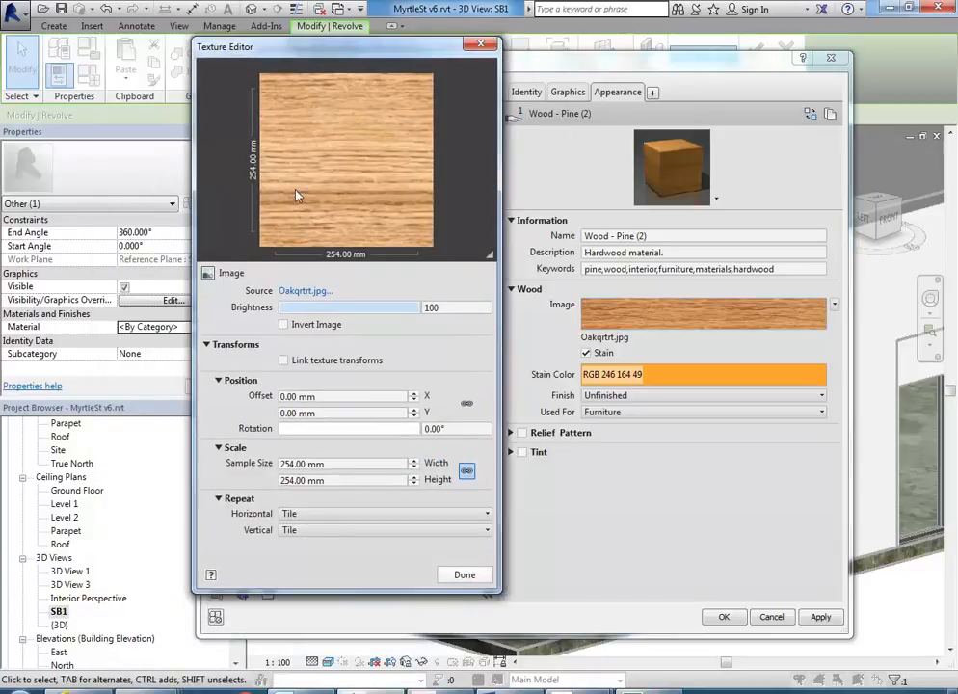
pyautogui.click(337, 466)
pyautogui.click(352, 480)
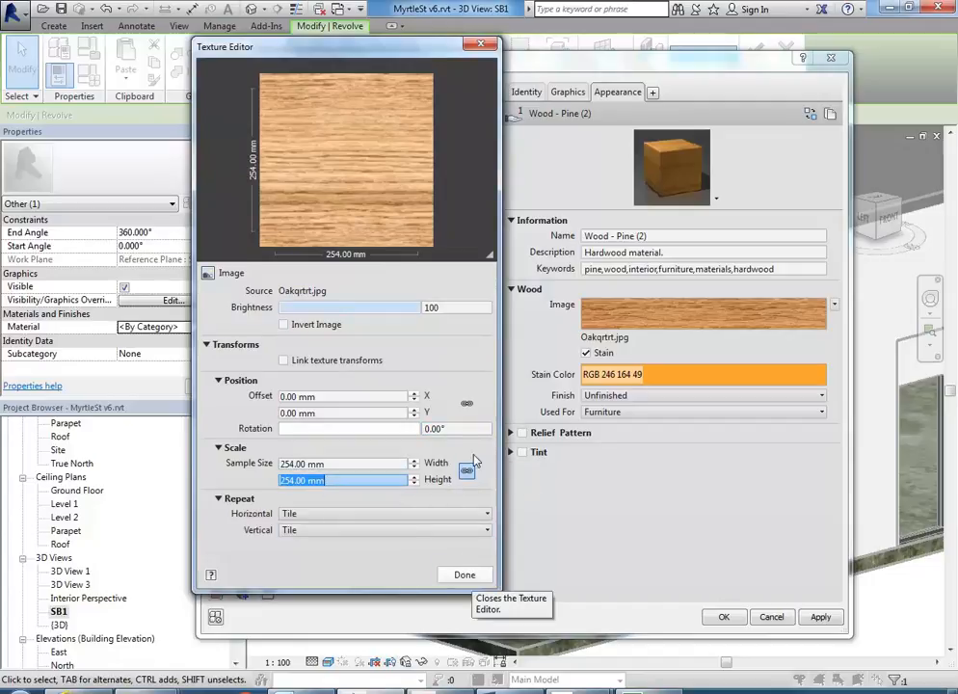
pyautogui.click(450, 431)
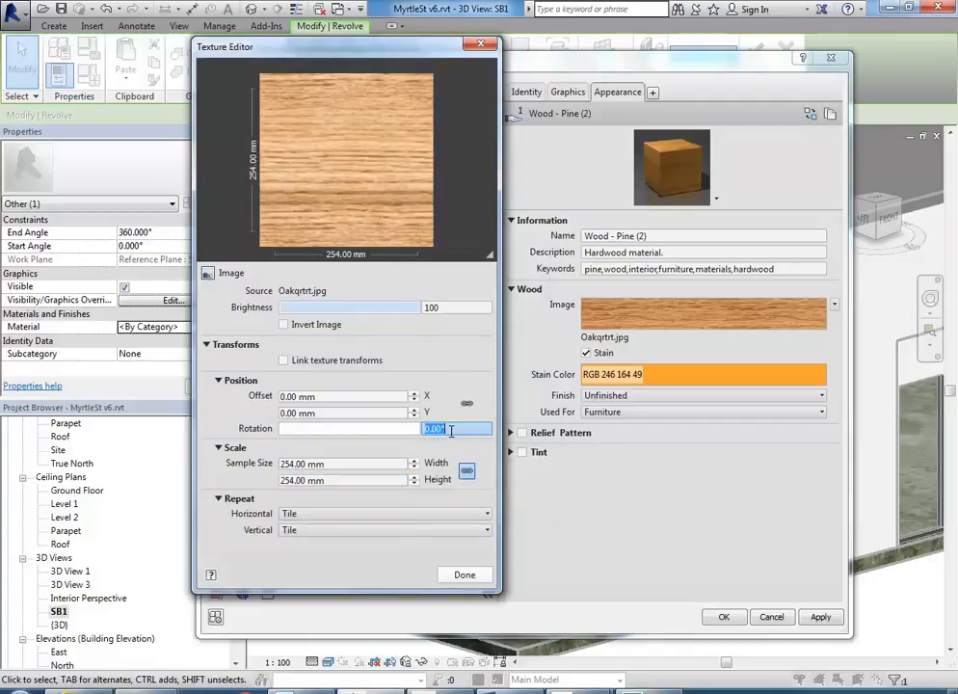
pyautogui.click(321, 412)
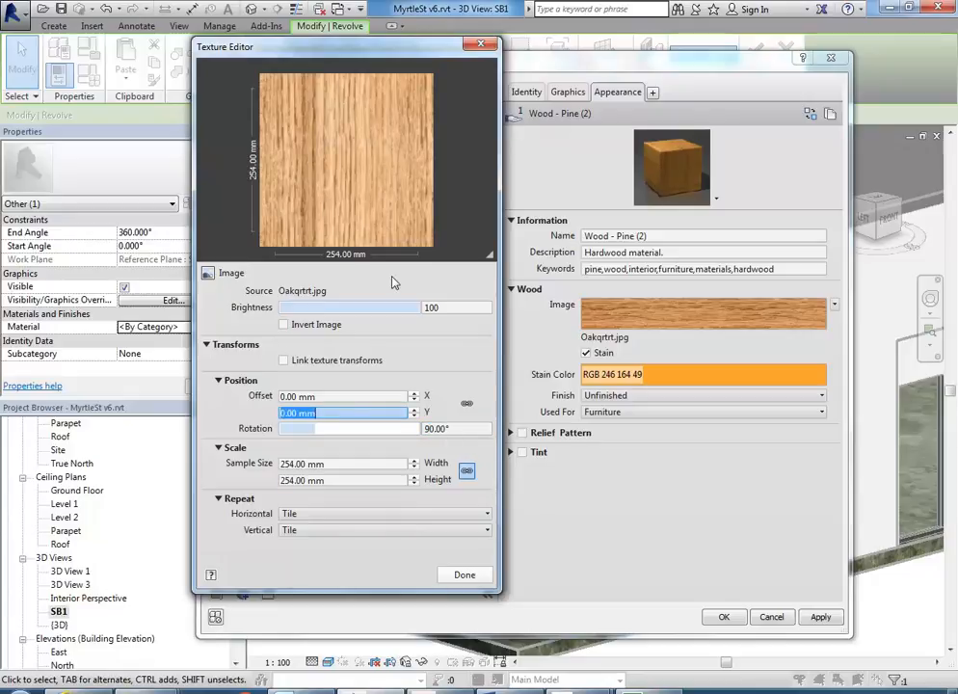
pyautogui.click(466, 574)
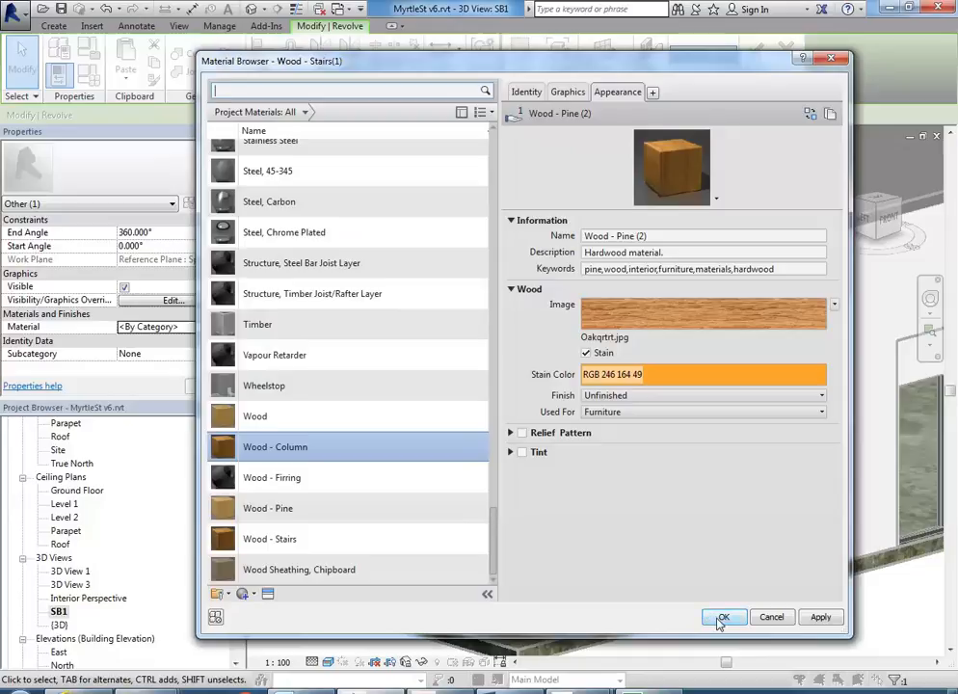
# Step: Darken the Wood - Column stain color to RGB 222 132 10 and assign the material to the flared column
pyautogui.click(677, 378)
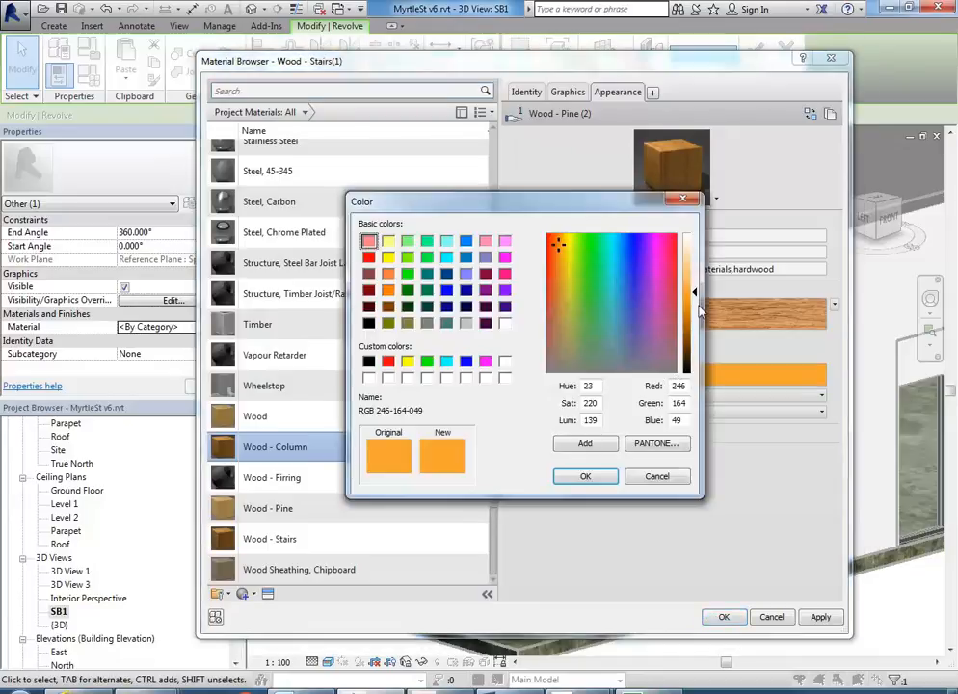
pyautogui.moveTo(696, 297); pyautogui.dragTo(694, 310)
pyautogui.click(582, 474)
pyautogui.click(725, 554)
pyautogui.press('Escape')
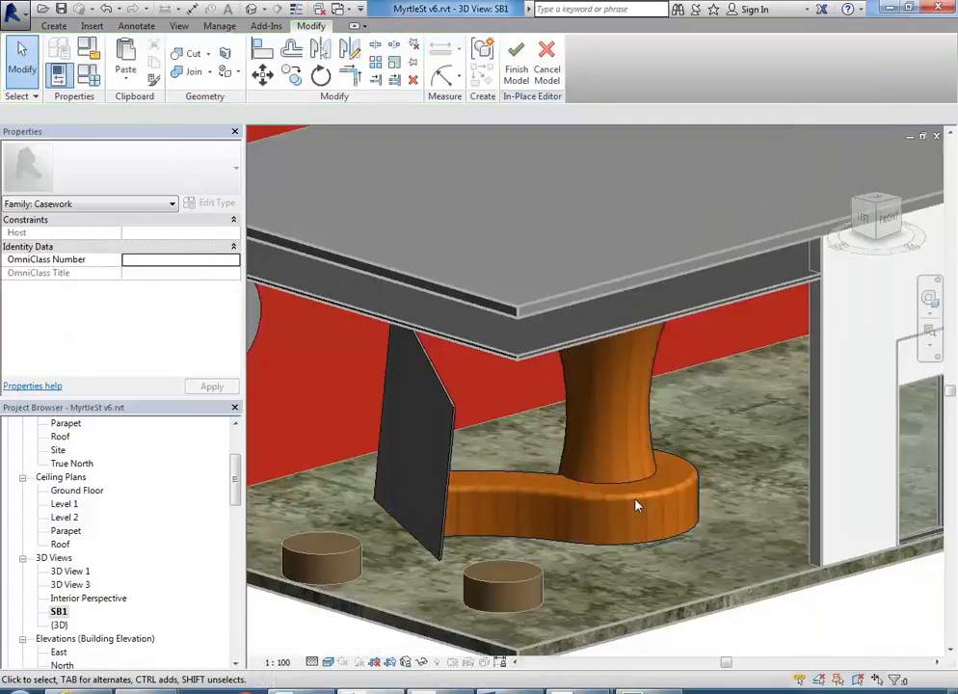
# Step: Examine the wood grain's direction and scale on the flared column and curved counter up close
pyautogui.scroll(3, 637, 501)
pyautogui.moveTo(645, 511); pyautogui.dragTo(627, 547, button='middle')
pyautogui.scroll(2, 591, 549)
pyautogui.scroll(4, 568, 550)
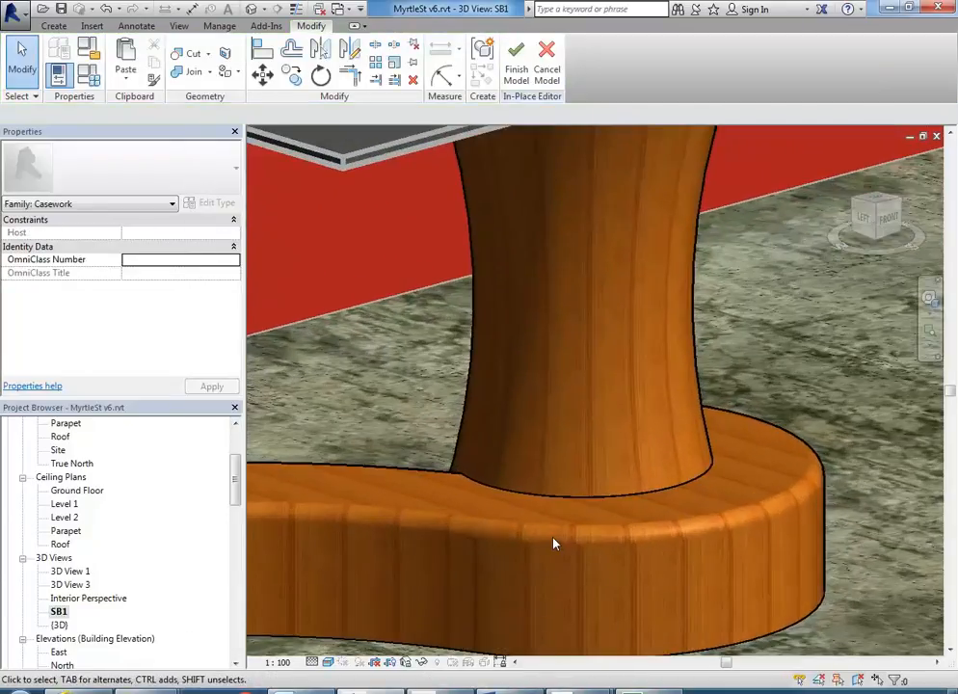
pyautogui.scroll(-1, 446, 408)
pyautogui.moveTo(482, 445); pyautogui.dragTo(538, 472, button='middle')
pyautogui.scroll(3, 538, 471)
pyautogui.scroll(-2, 537, 470)
pyautogui.moveTo(525, 545); pyautogui.dragTo(603, 426, button='middle')
pyautogui.scroll(-2, 603, 427)
pyautogui.moveTo(549, 505); pyautogui.dragTo(607, 496, button='middle')
pyautogui.scroll(-1, 616, 511)
pyautogui.moveTo(691, 591); pyautogui.dragTo(474, 432, button='middle')
pyautogui.scroll(1, 449, 383)
pyautogui.click(450, 378)
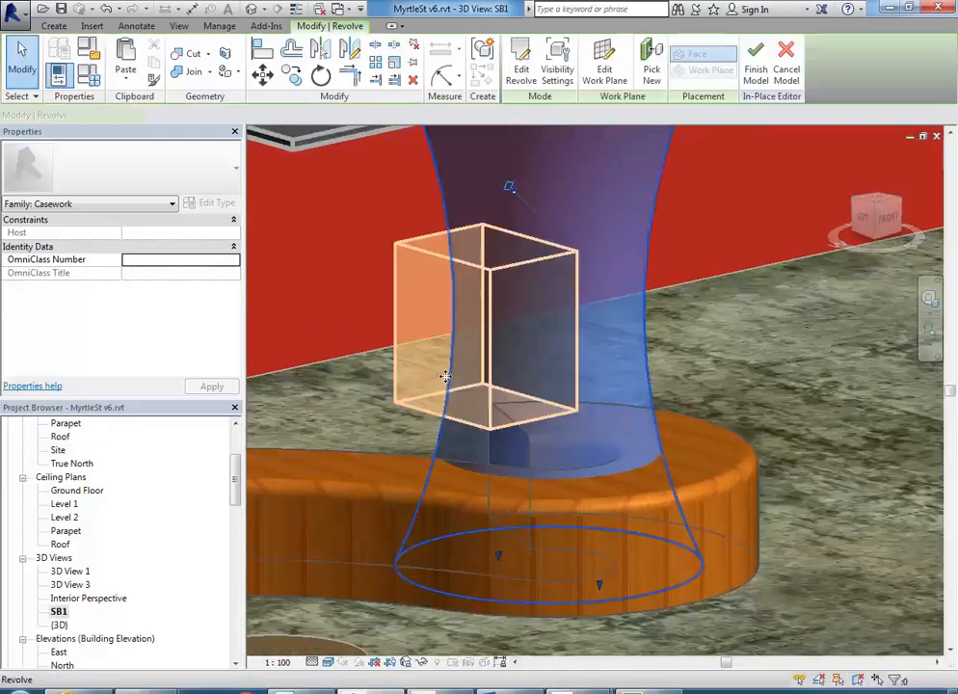
pyautogui.moveTo(451, 382); pyautogui.dragTo(466, 454, button='middle')
pyautogui.click(338, 399)
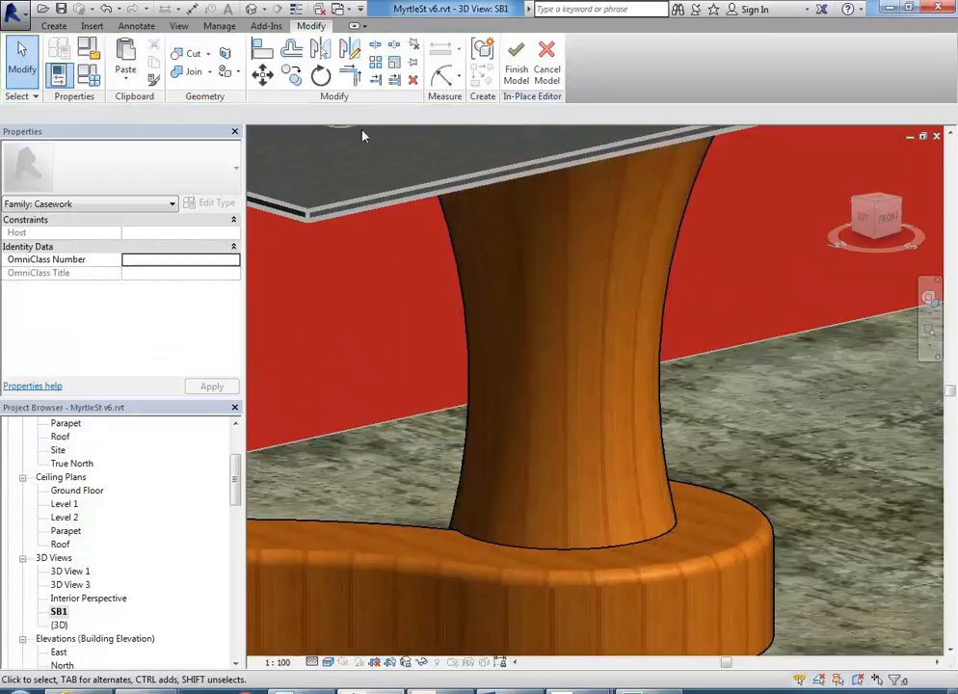
# Step: Set the Wood - Column texture's sample size to 500 mm wide and high in the project materials
pyautogui.click(214, 30)
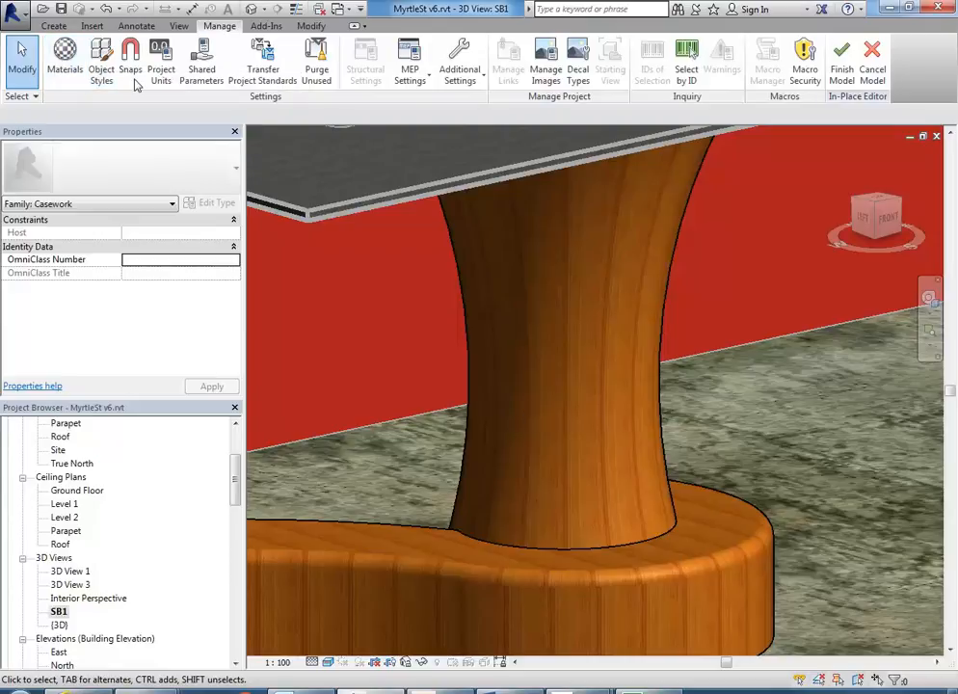
pyautogui.click(64, 58)
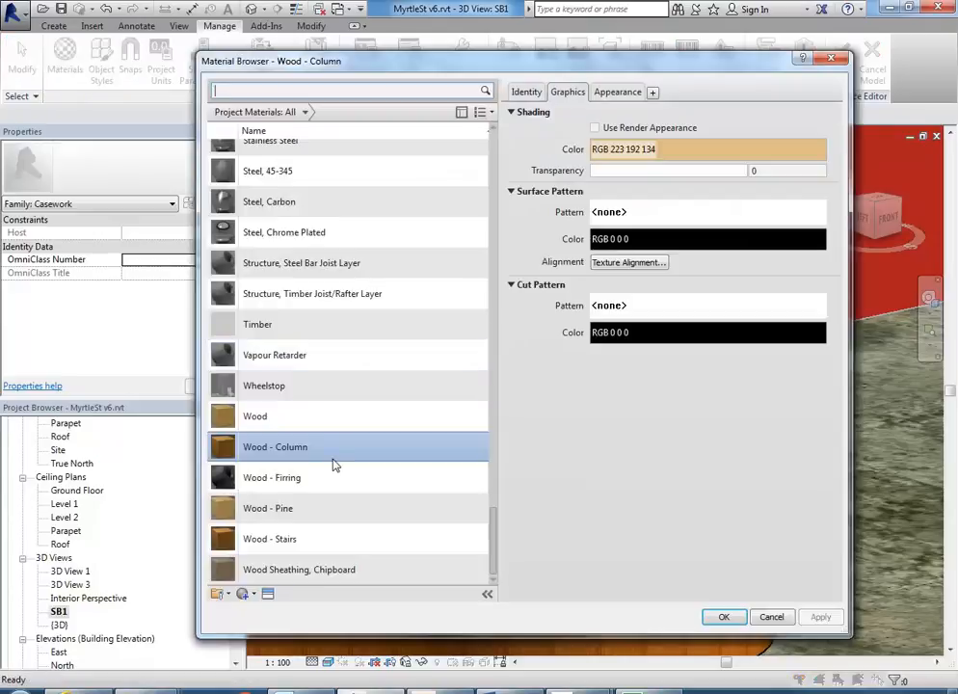
pyautogui.click(627, 93)
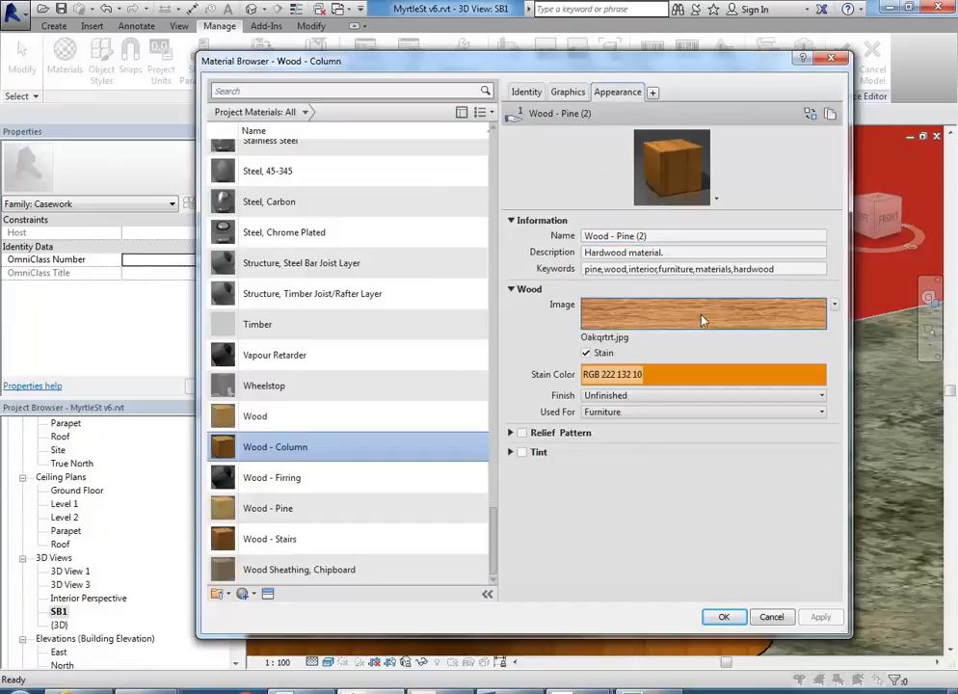
pyautogui.click(703, 313)
pyautogui.click(288, 463)
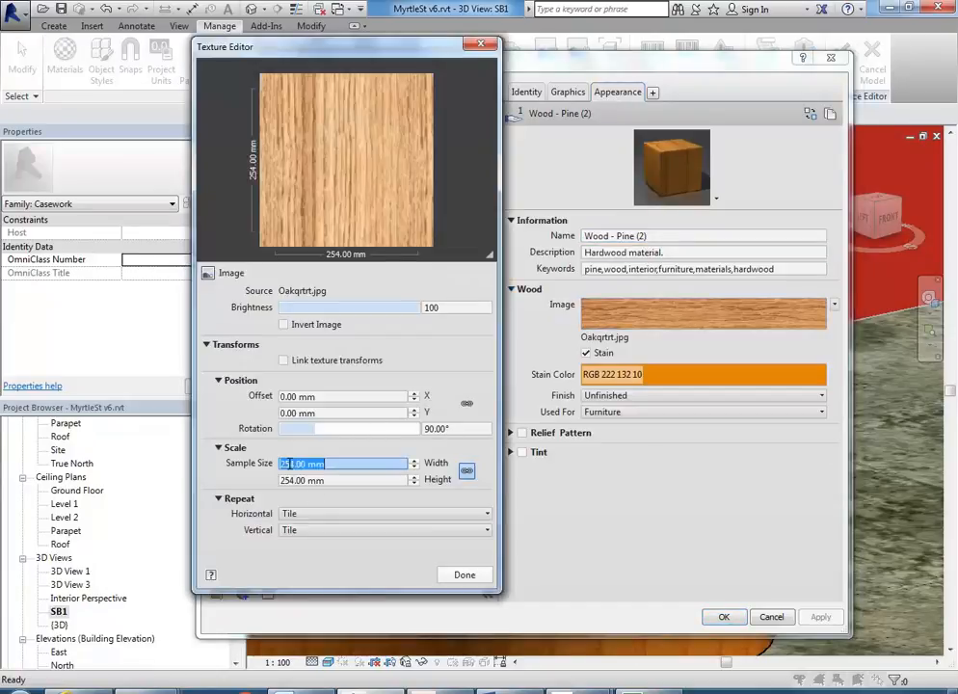
pyautogui.write('500')
pyautogui.click(338, 479)
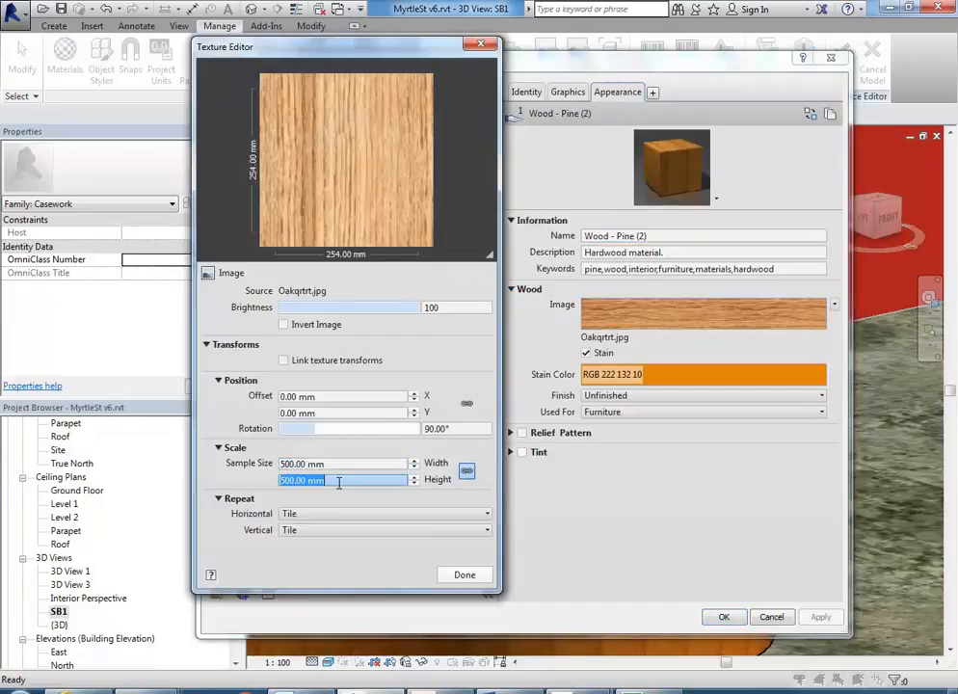
pyautogui.click(464, 574)
pyautogui.click(736, 624)
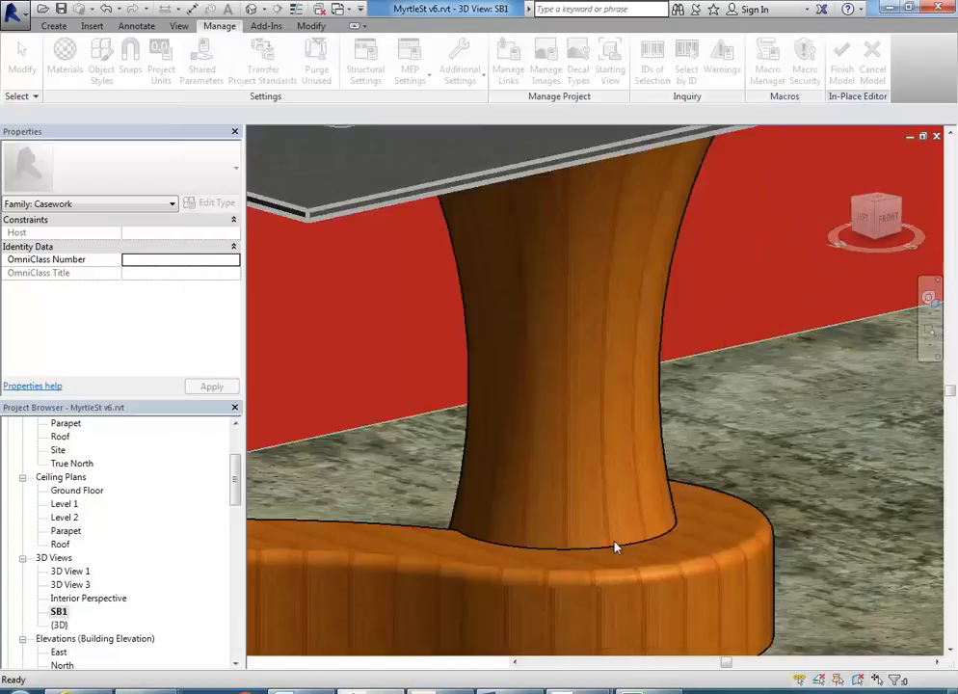
# Step: Try the Laminate, Ivory, Matte material on the curved counter sweep and undo the assignment
pyautogui.moveTo(462, 471); pyautogui.dragTo(548, 418, button='middle')
pyautogui.scroll(-2, 535, 444)
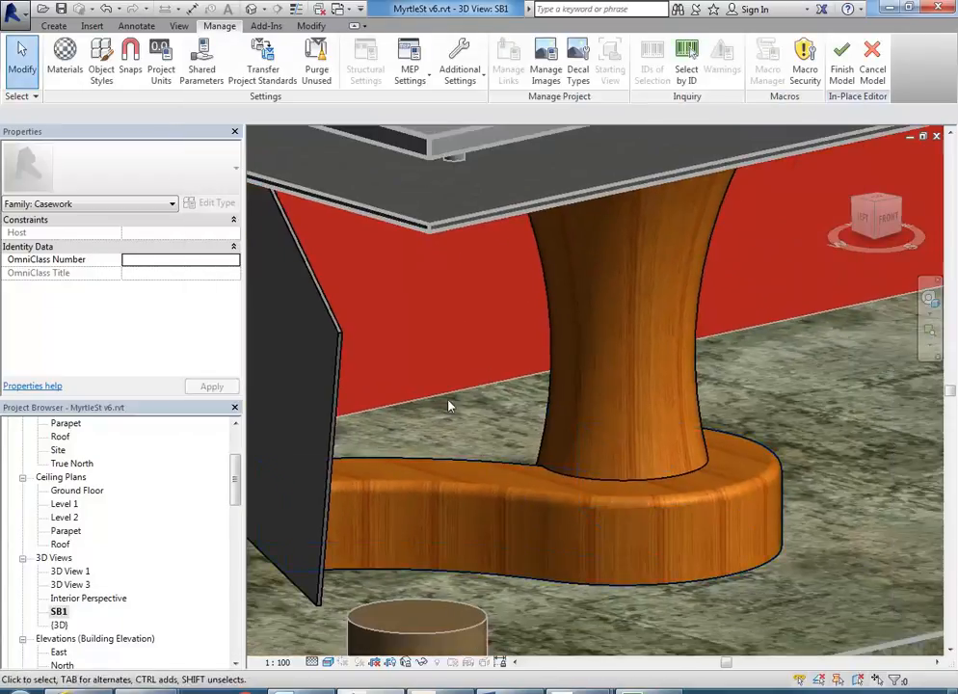
pyautogui.moveTo(489, 466); pyautogui.dragTo(519, 467, button='middle')
pyautogui.click(470, 467)
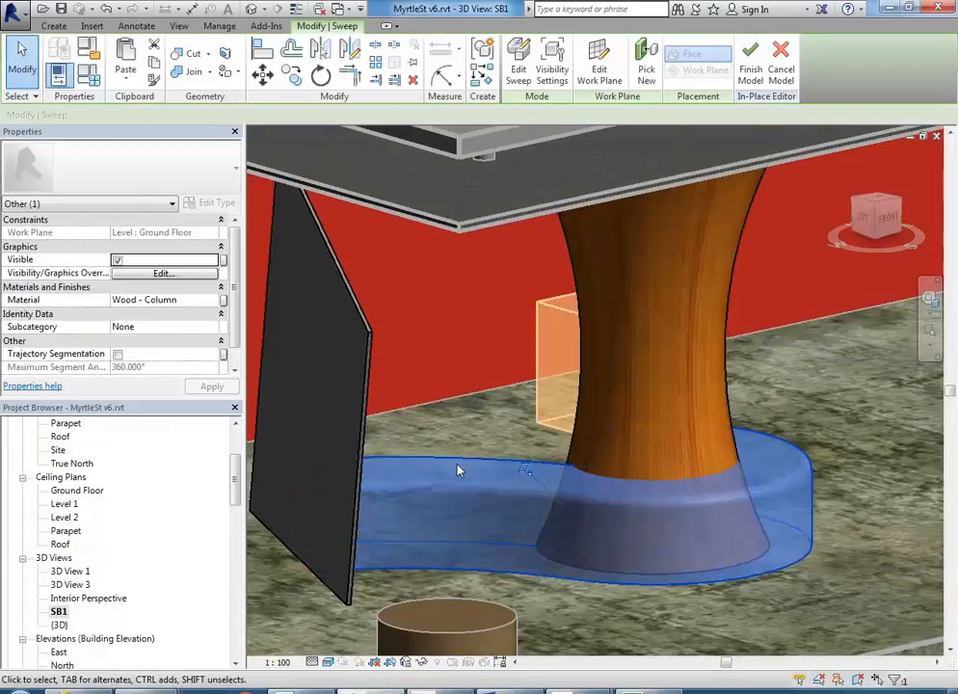
pyautogui.scroll(2, 466, 457)
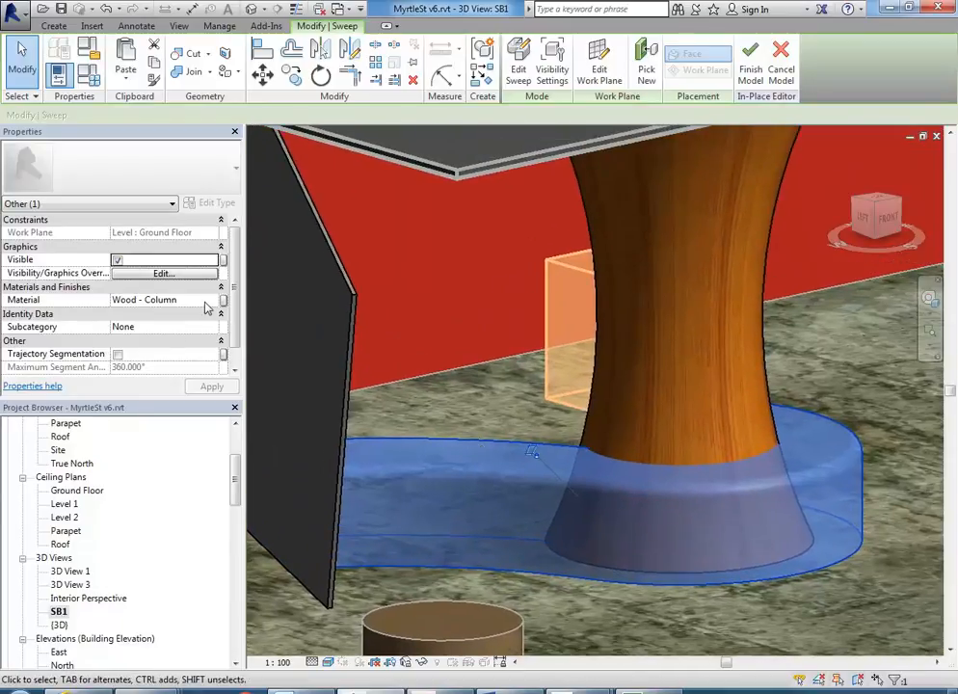
pyautogui.click(193, 300)
pyautogui.click(222, 300)
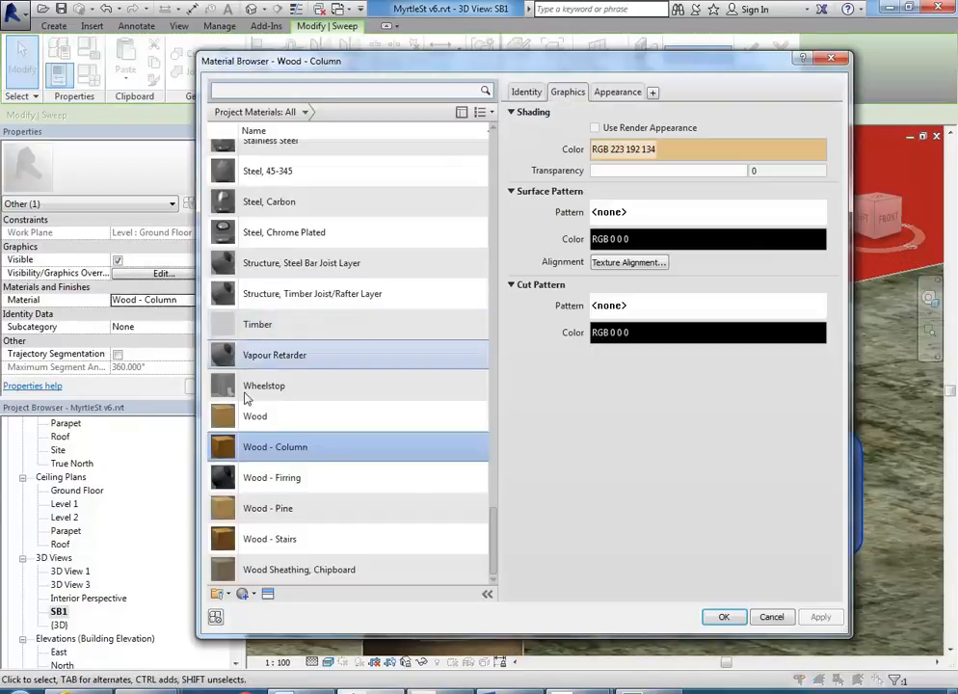
pyautogui.click(280, 325)
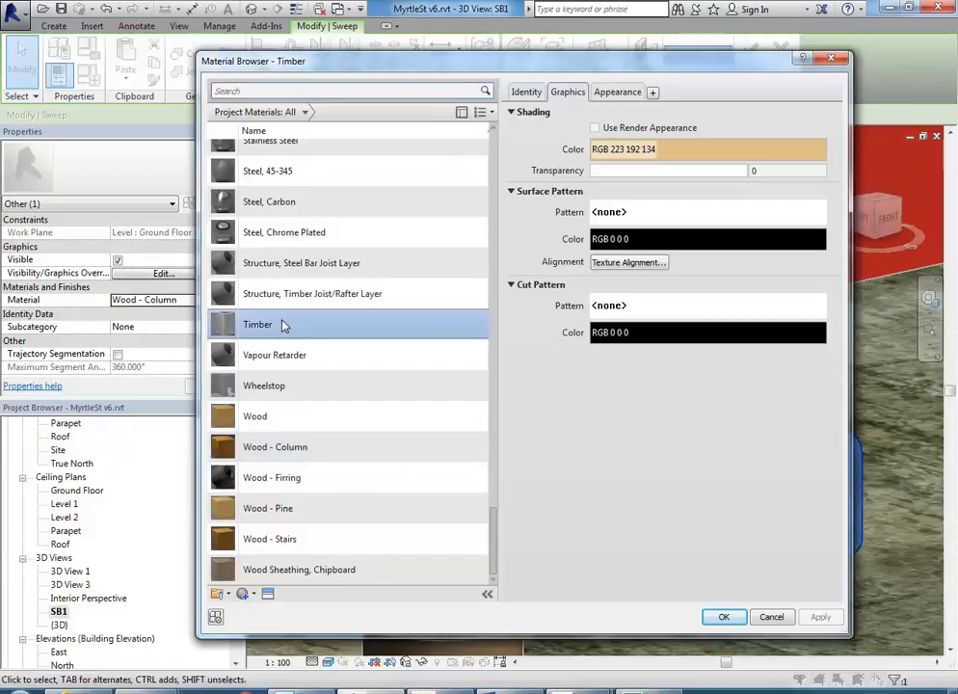
pyautogui.scroll(10, 283, 327)
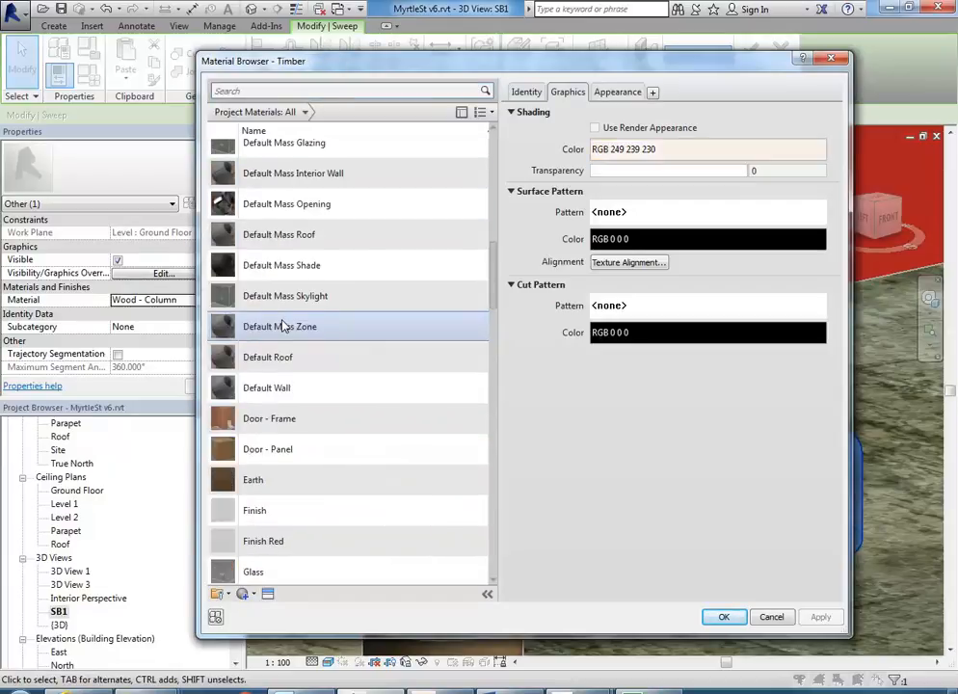
pyautogui.scroll(-1, 282, 327)
pyautogui.scroll(-4, 289, 497)
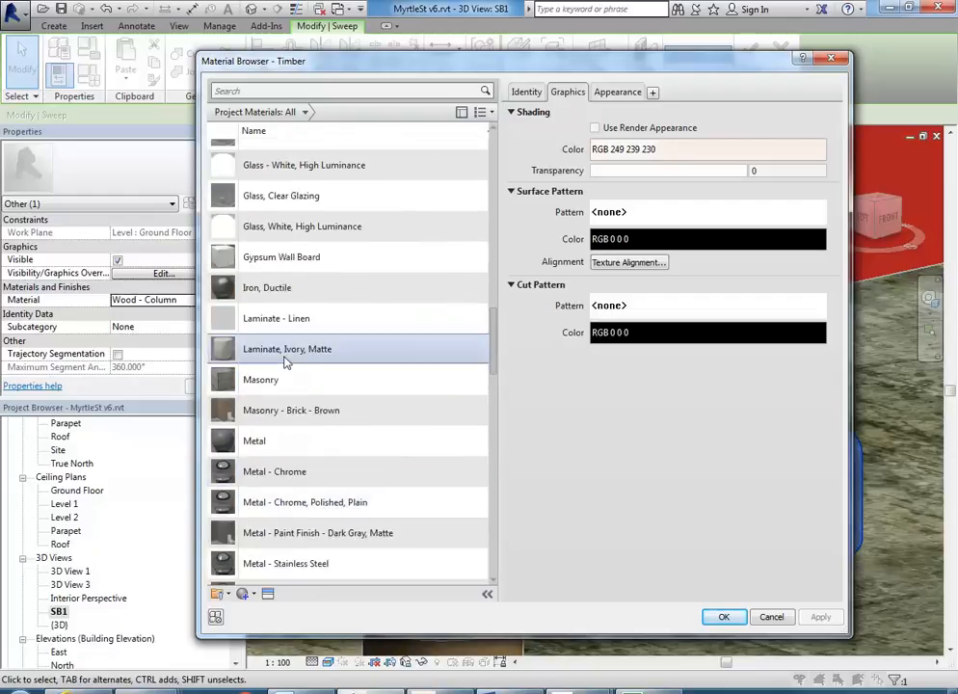
pyautogui.click(285, 358)
pyautogui.click(724, 617)
pyautogui.click(427, 353)
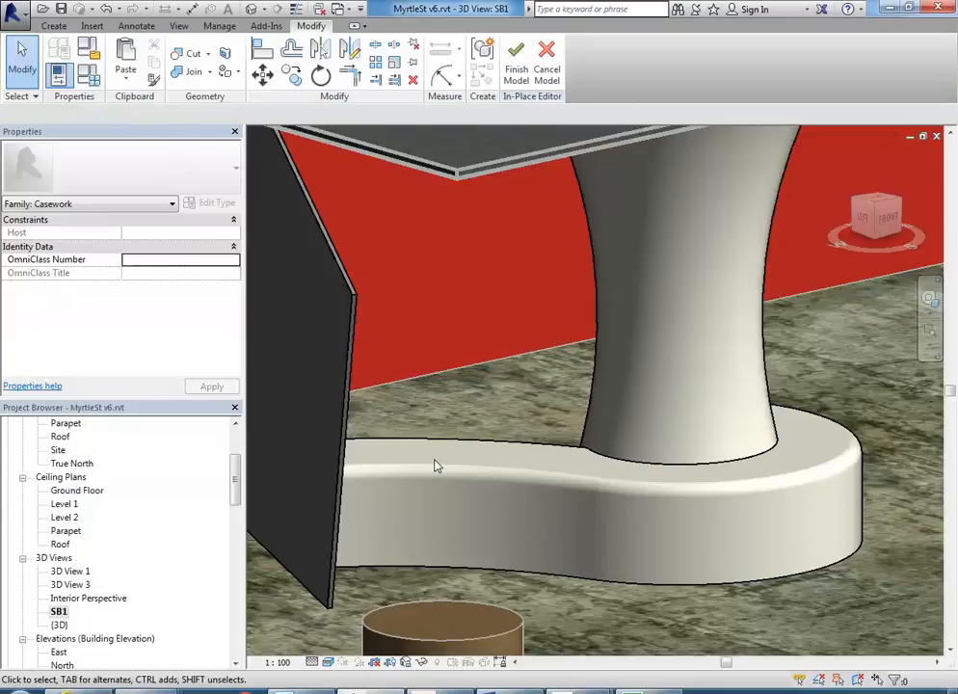
pyautogui.click(104, 9)
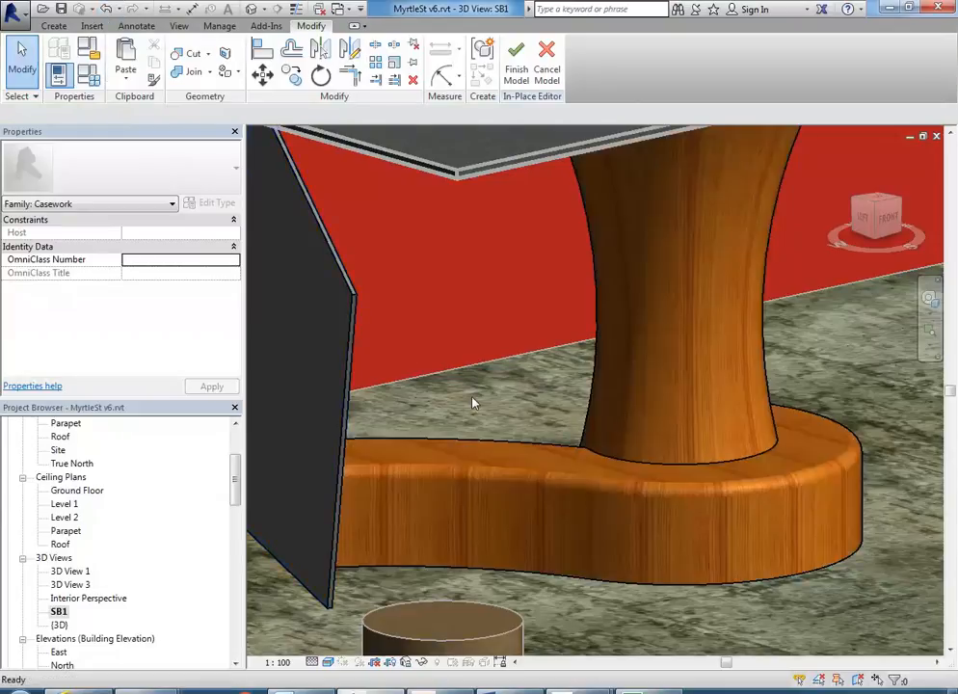
# Step: Unjoin the geometry of the flared column and the curved counter
pyautogui.click(210, 73)
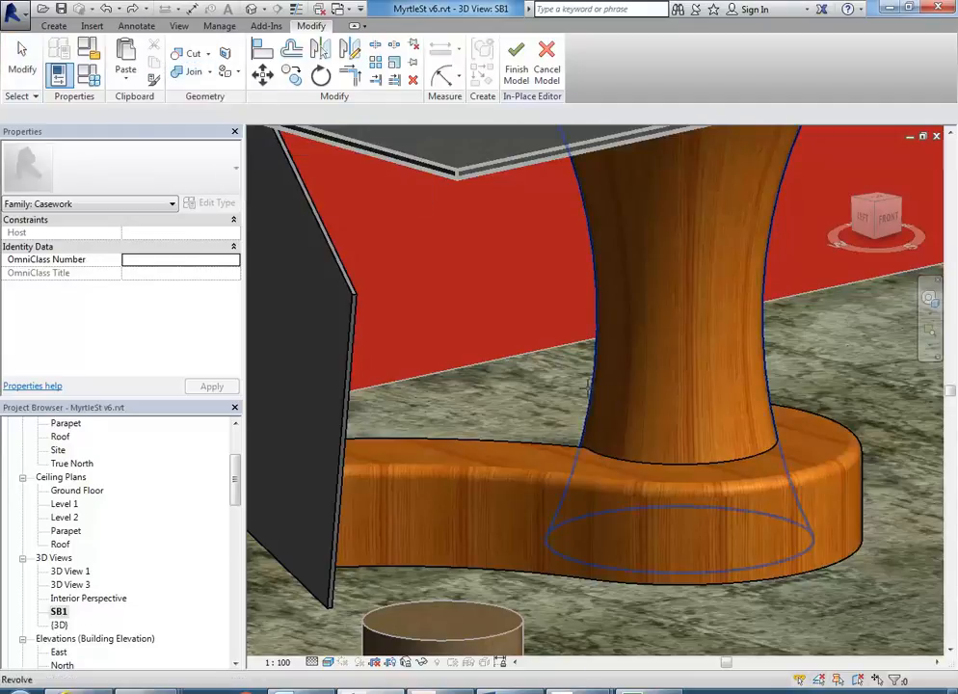
pyautogui.rightClick(537, 388)
pyautogui.click(556, 397)
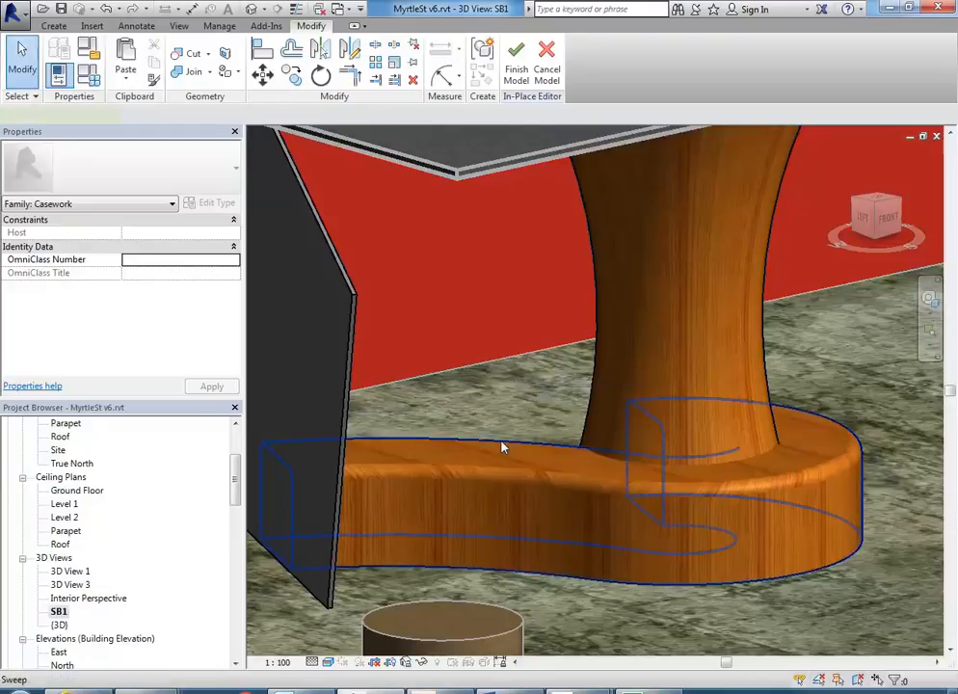
# Step: Assign the Plastic material to the curved counter sweep
pyautogui.click(505, 443)
pyautogui.click(164, 300)
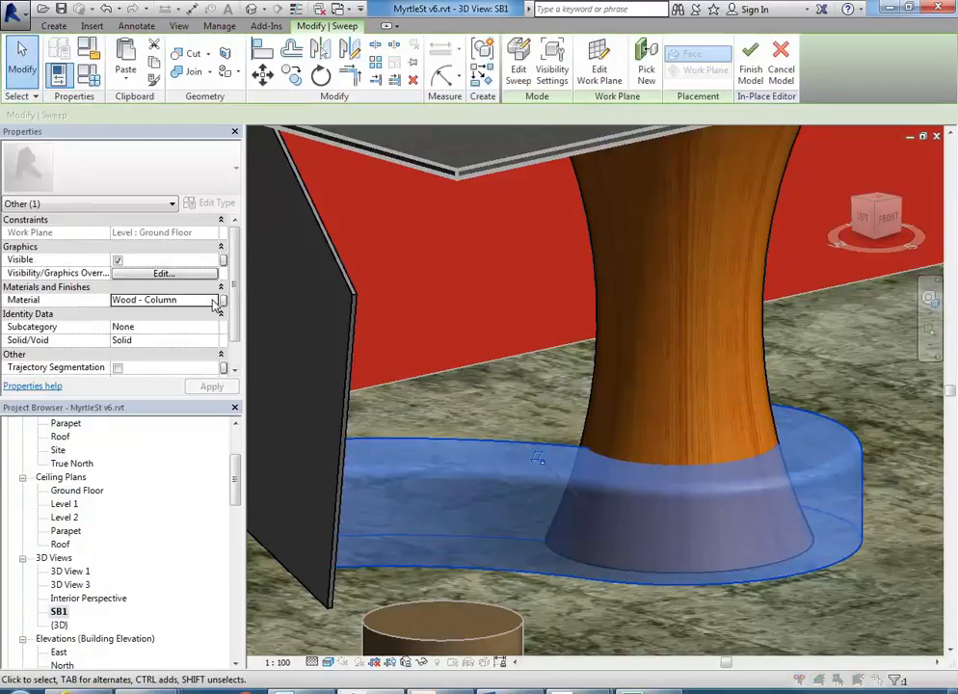
pyautogui.click(214, 300)
pyautogui.moveTo(494, 534); pyautogui.dragTo(497, 458)
pyautogui.click(220, 311)
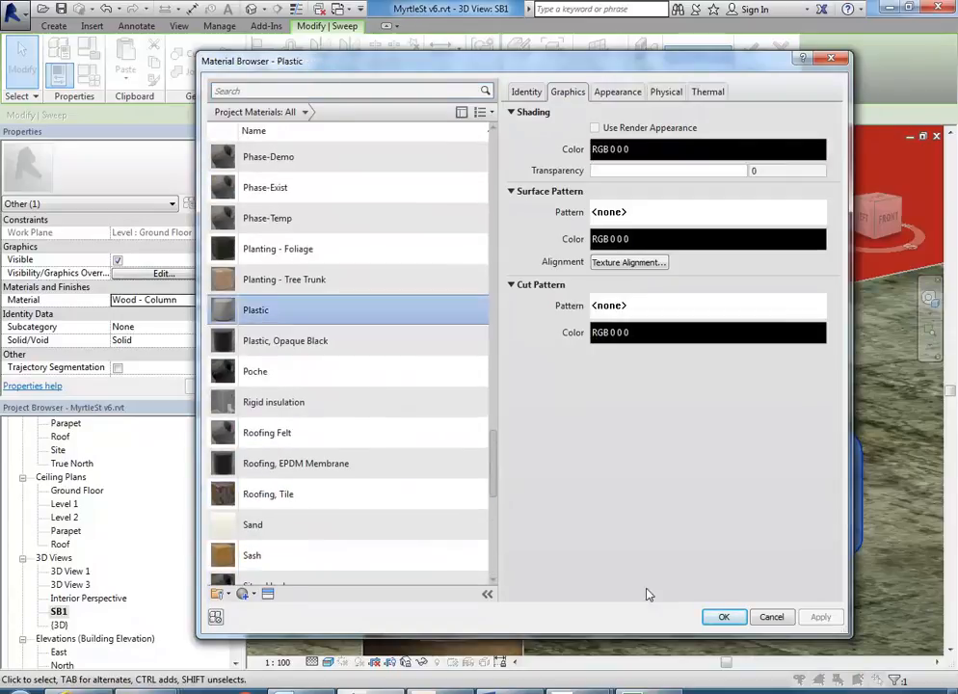
pyautogui.click(723, 617)
pyautogui.click(475, 381)
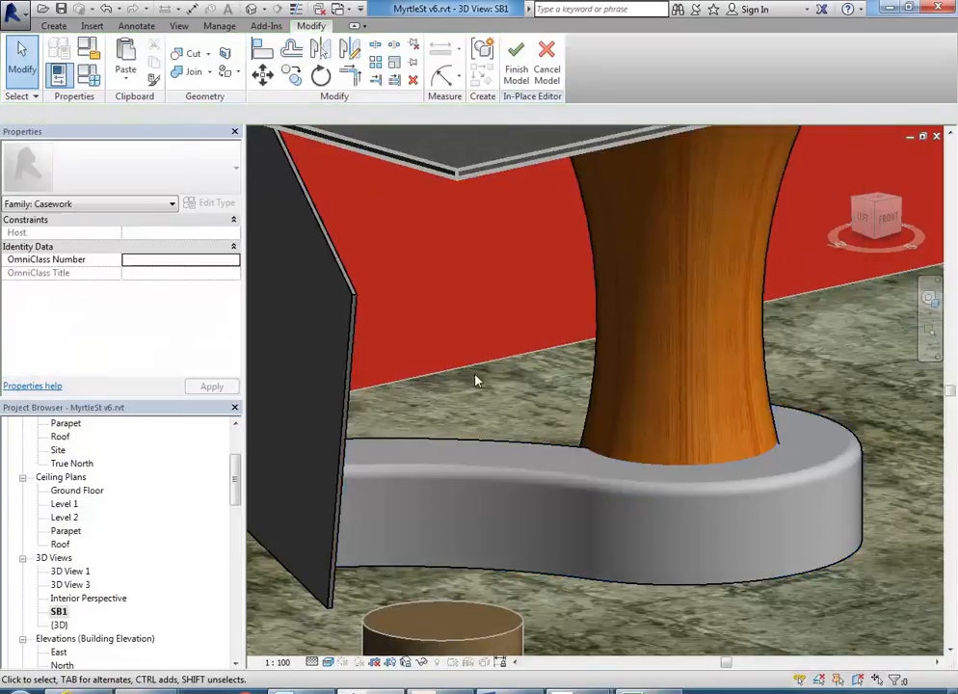
# Step: For the angled panel extrusion beside the curved counter, duplicate the Plastic material and name the copy Plastic Yellow
pyautogui.scroll(-2, 475, 380)
pyautogui.keyDown('shift'); pyautogui.moveTo(591, 430); pyautogui.dragTo(396, 351, button='middle'); pyautogui.keyUp('shift')
pyautogui.click(453, 437)
pyautogui.scroll(3, 501, 490)
pyautogui.moveTo(505, 495); pyautogui.dragTo(504, 517, button='middle')
pyautogui.scroll(-3, 500, 516)
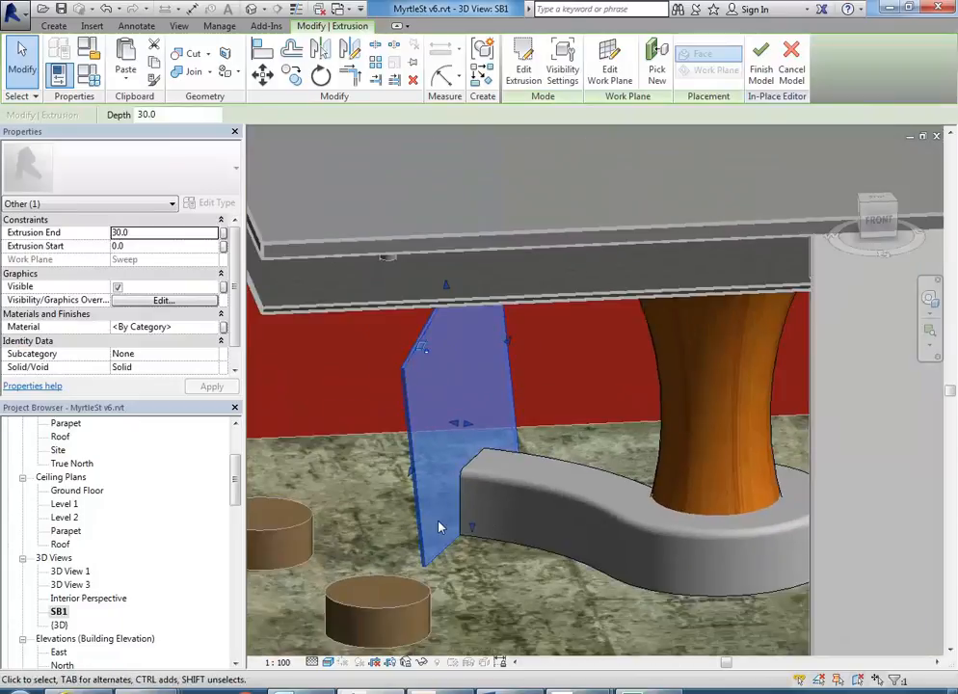
pyautogui.click(217, 329)
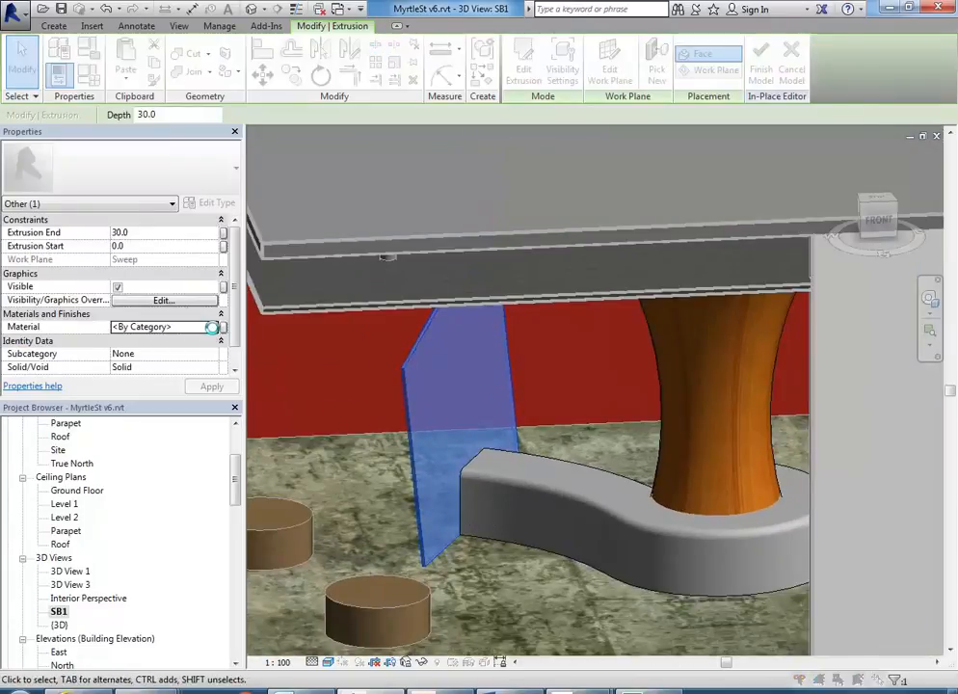
pyautogui.click(210, 327)
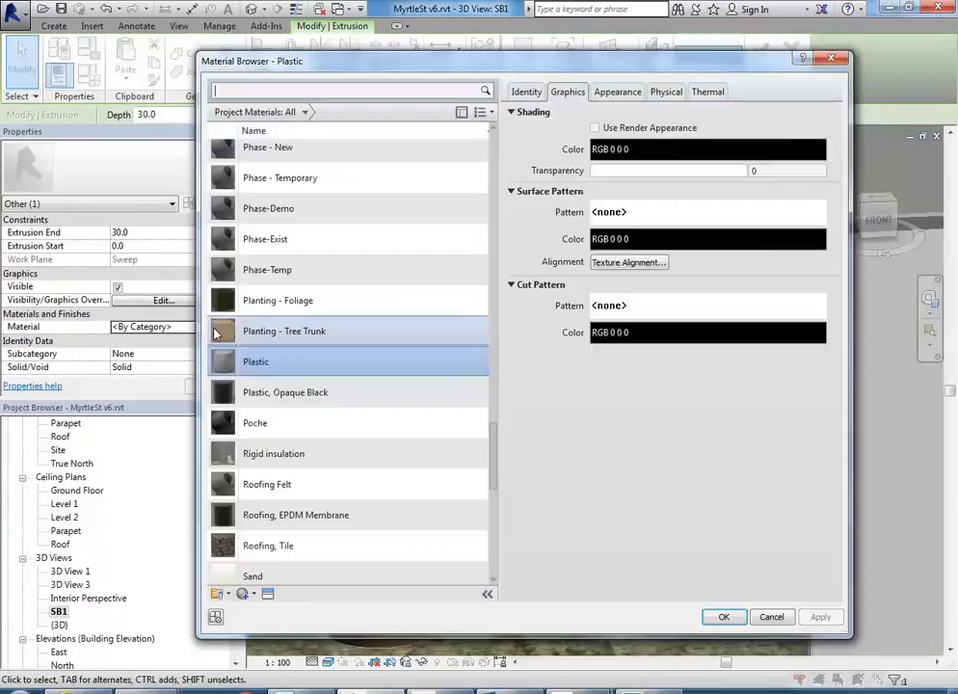
pyautogui.rightClick(251, 365)
pyautogui.click(270, 387)
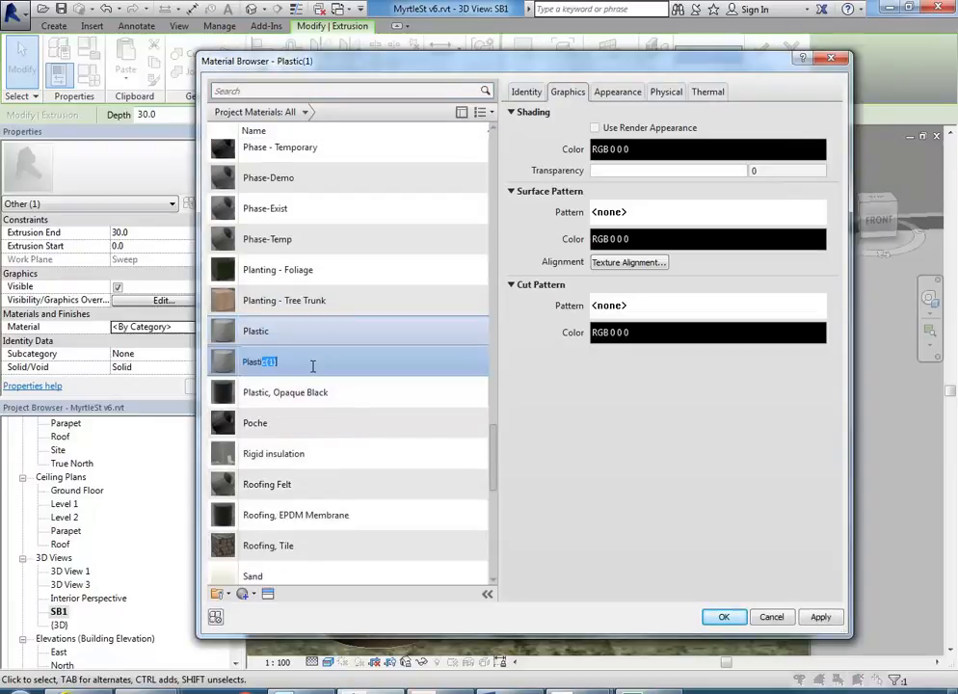
pyautogui.press('Return')
pyautogui.press('BackSpace')
pyautogui.press('BackSpace')
pyautogui.press('BackSpace')
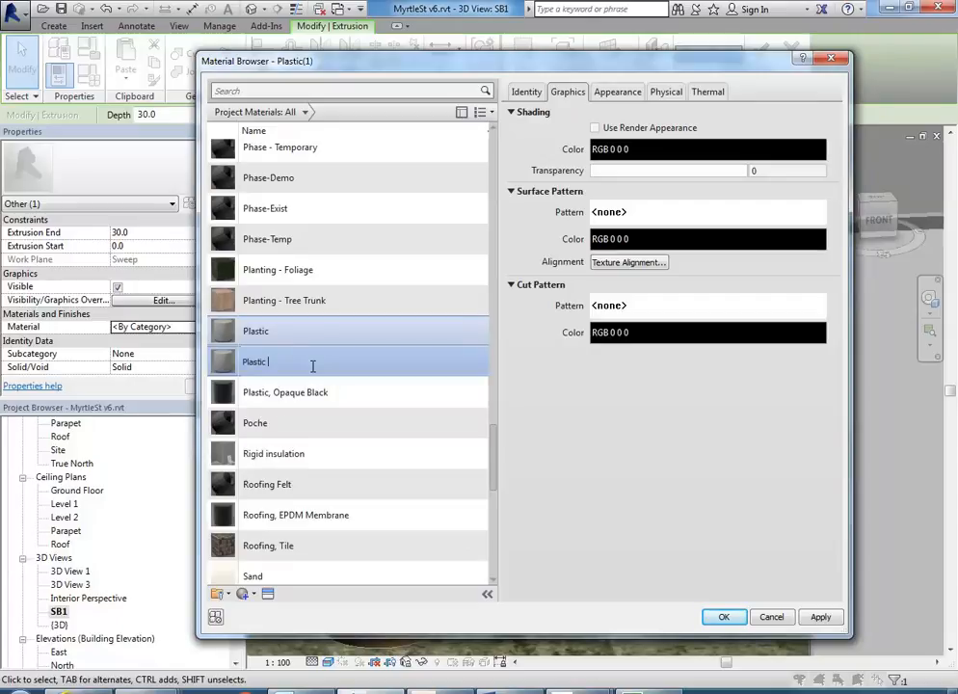
pyautogui.write('Yellow')
pyautogui.press('Return')
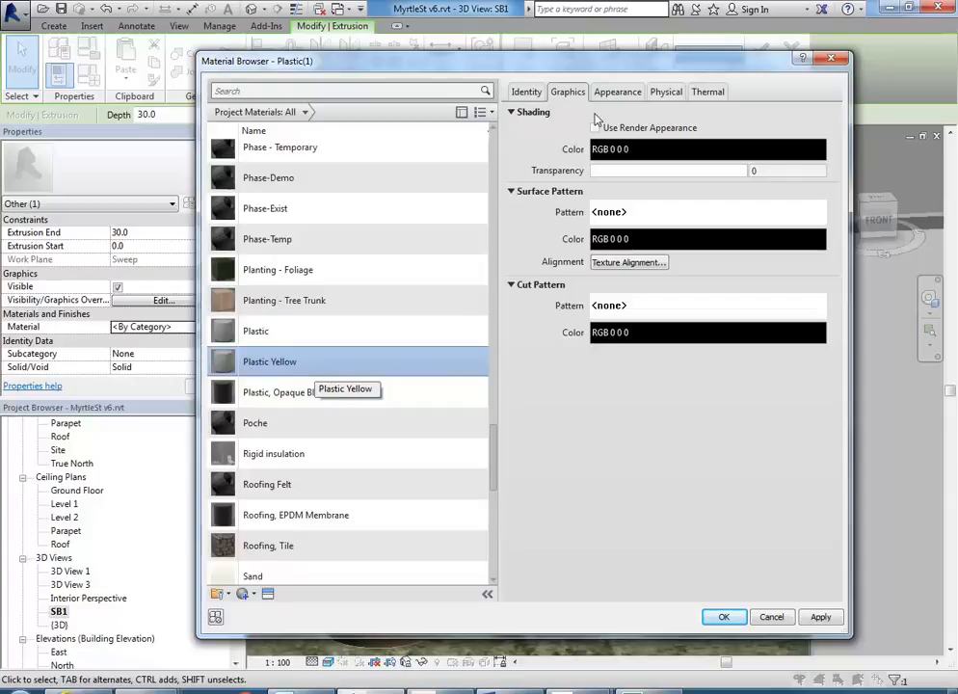
# Step: Duplicate the appearance asset of Plastic Yellow and set its colour to RGB 255 255 128
pyautogui.click(617, 91)
pyautogui.rightClick(611, 100)
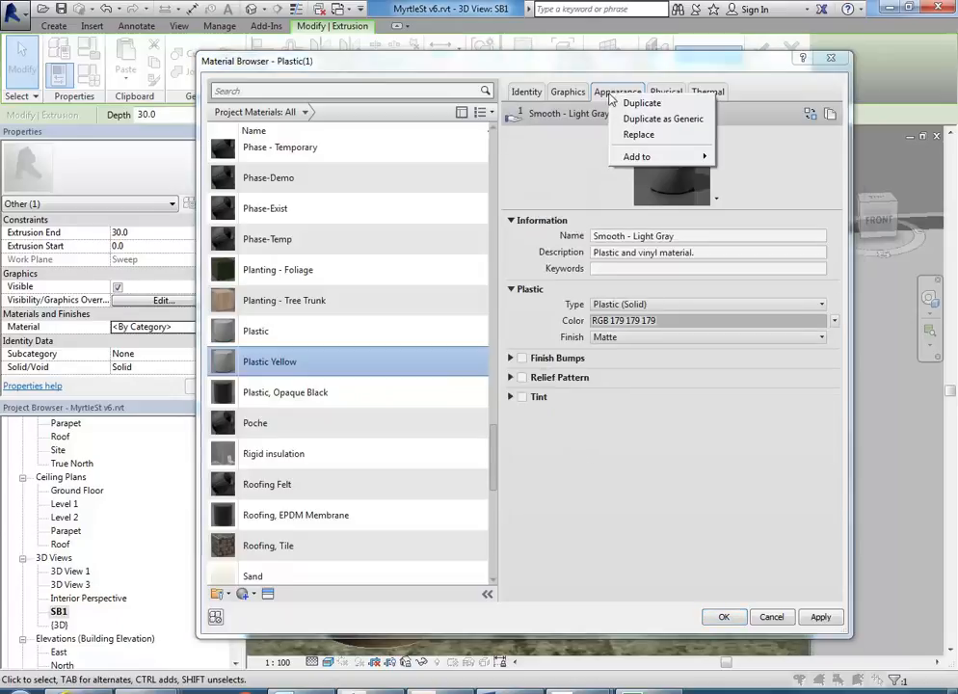
pyautogui.click(640, 101)
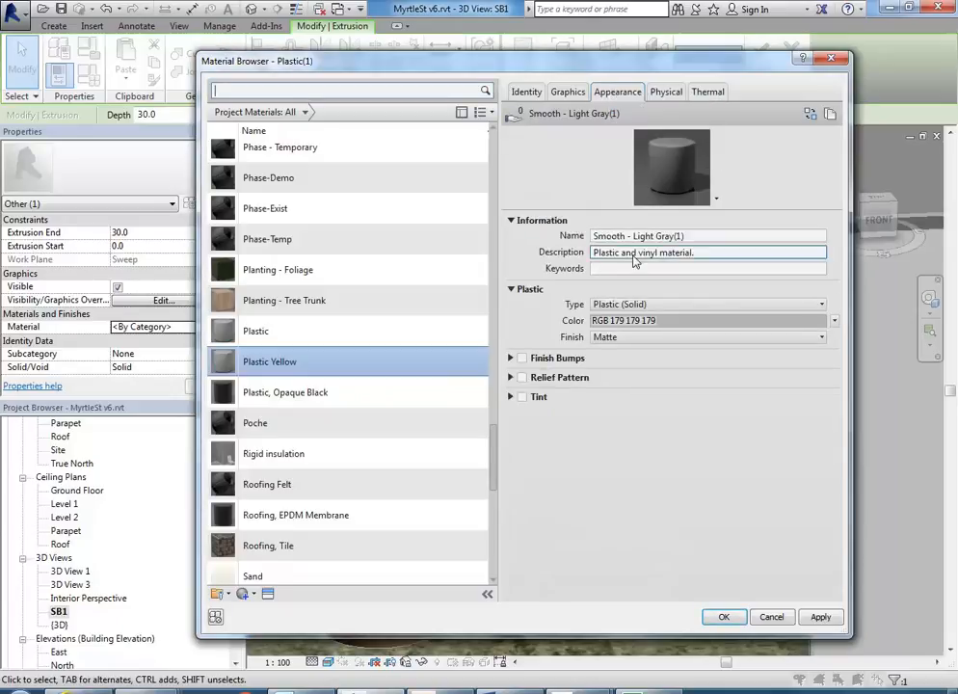
pyautogui.click(677, 319)
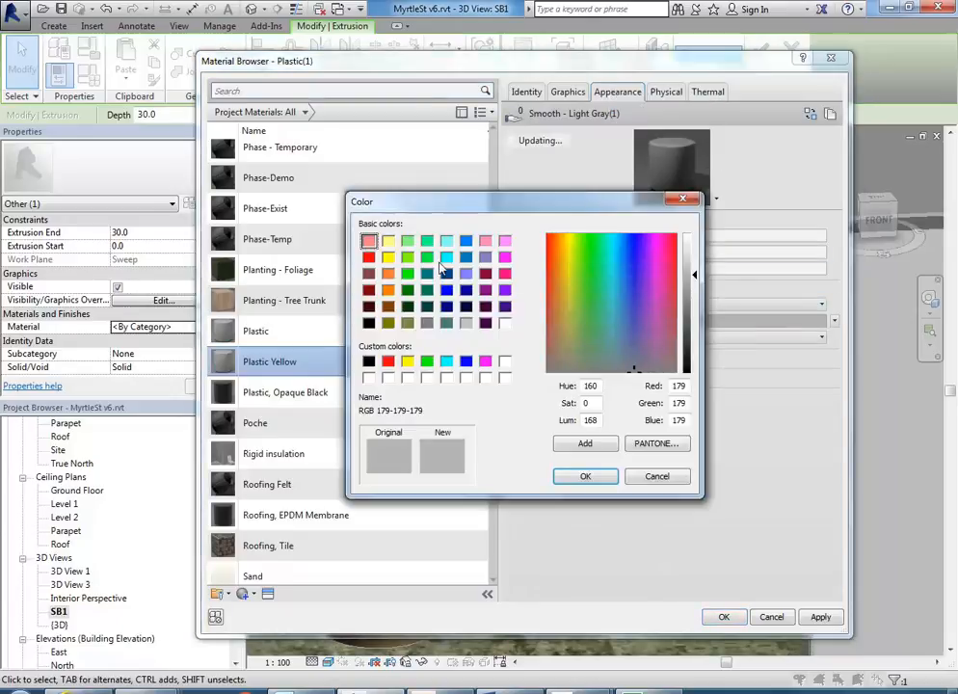
pyautogui.click(388, 243)
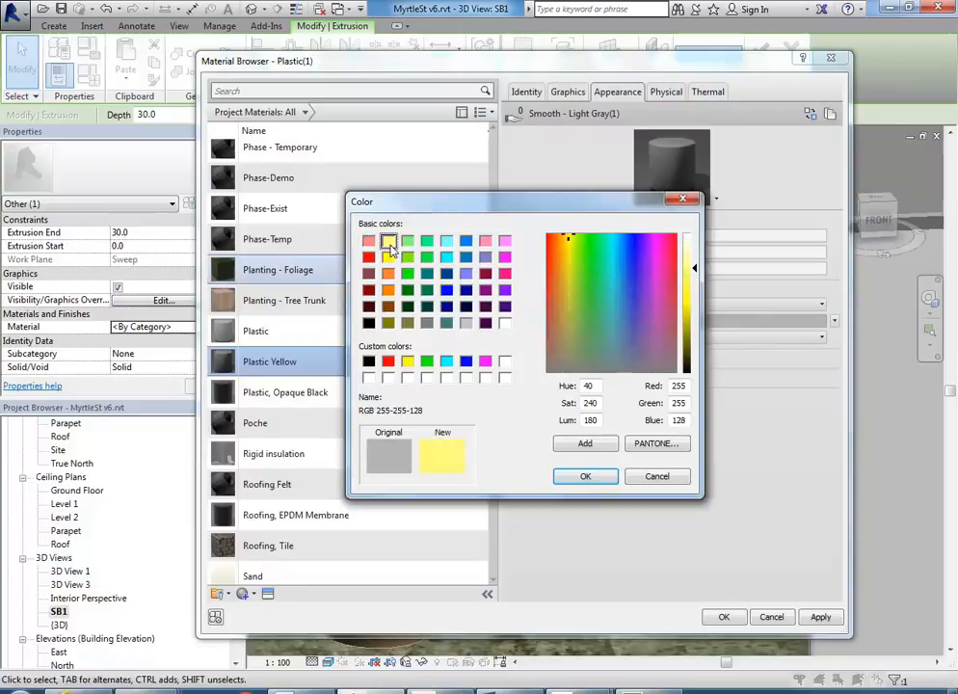
pyautogui.click(572, 482)
# Step: Set the Plastic Yellow finish to Polished and assign the material to the angled panel
pyautogui.click(637, 337)
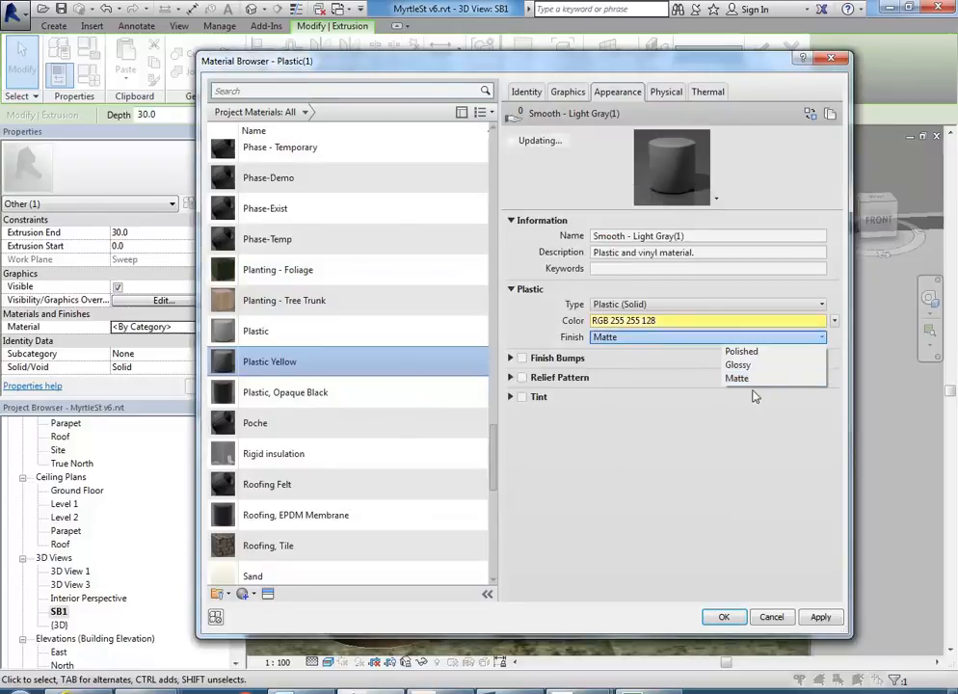
pyautogui.click(756, 353)
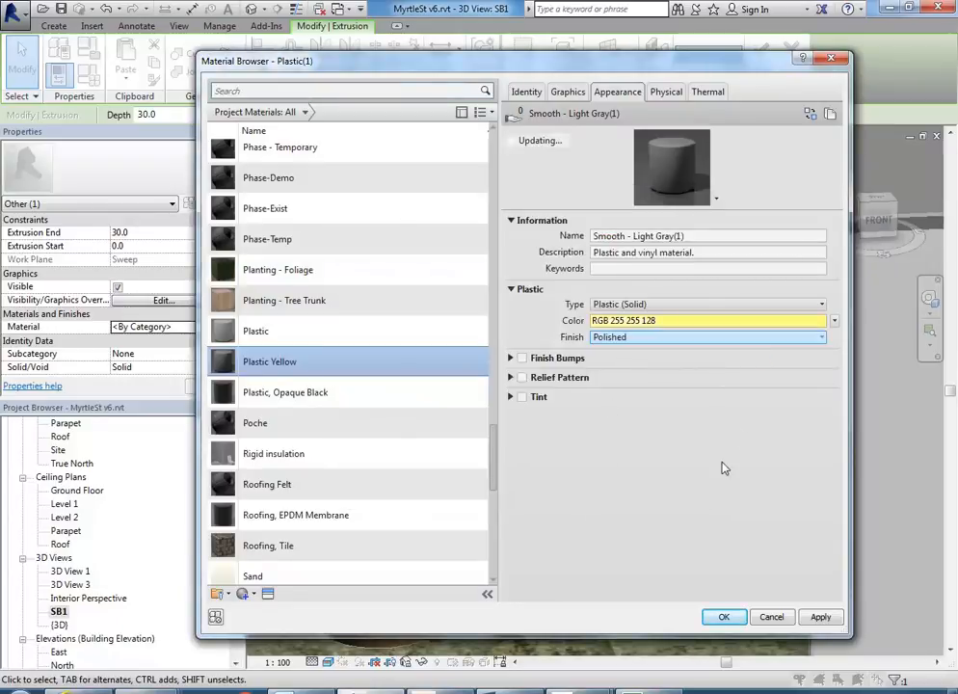
pyautogui.click(720, 619)
pyautogui.click(582, 594)
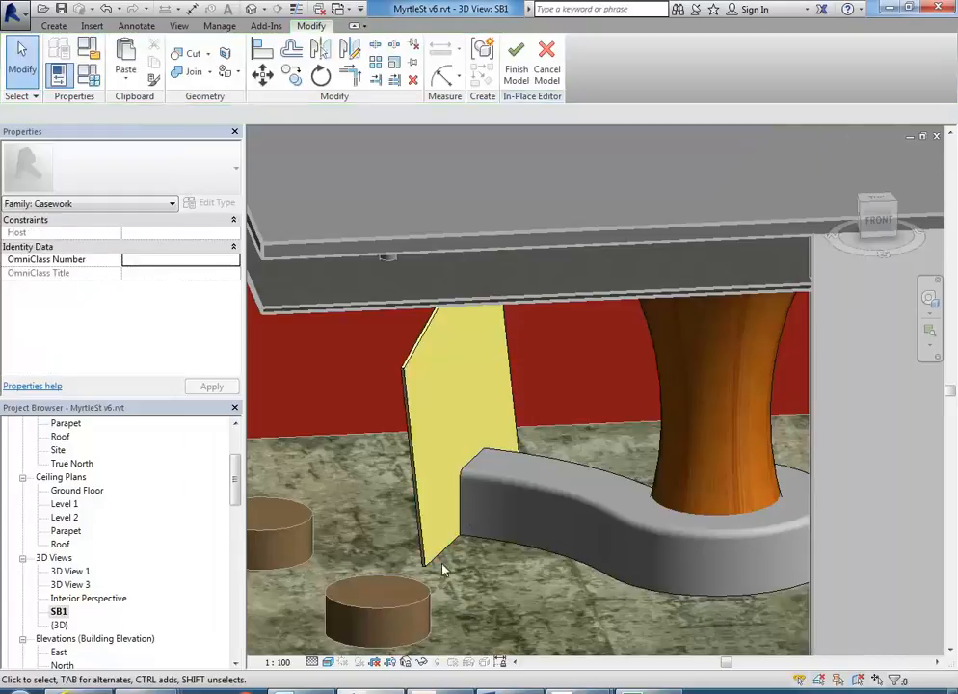
# Step: Finish the in-place casework model from the {3D} view and display the Interior Perspective view
pyautogui.scroll(-2, 106, 549)
pyautogui.click(70, 518)
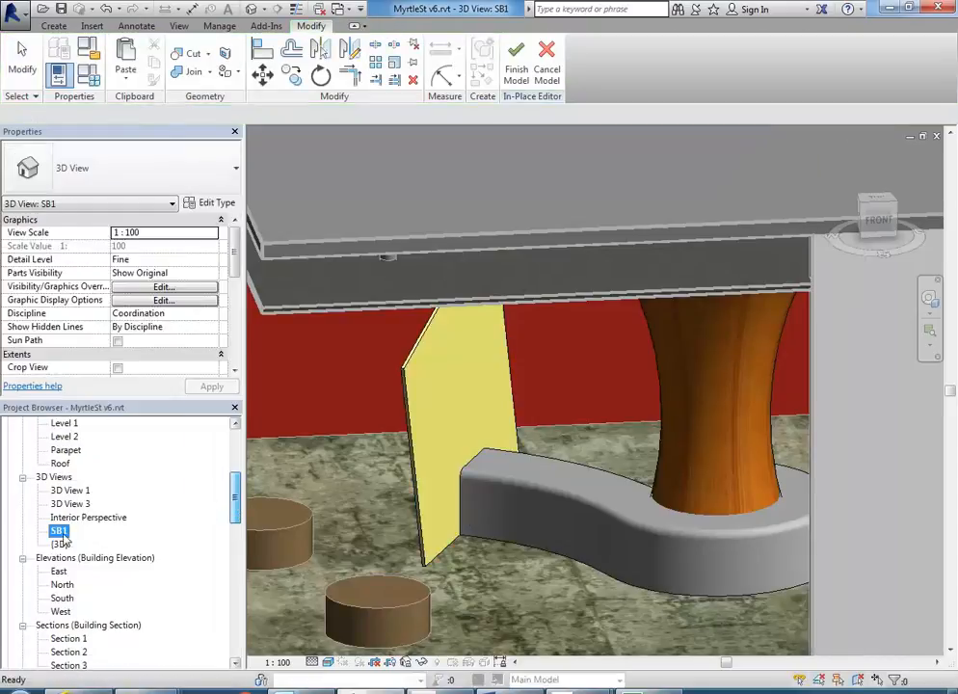
pyautogui.doubleClick(69, 518)
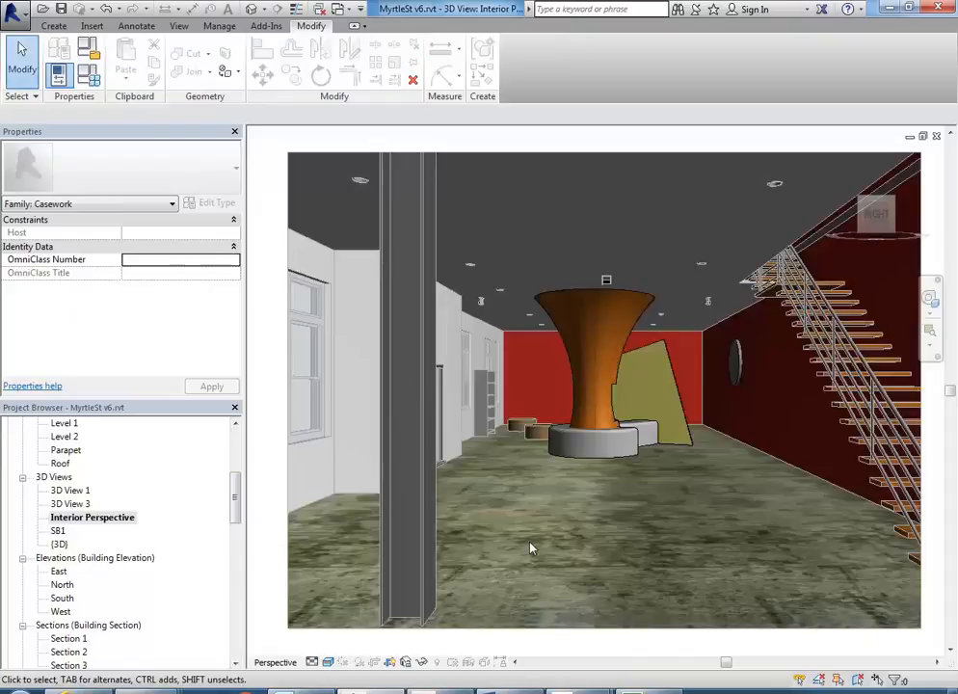
pyautogui.doubleClick(58, 544)
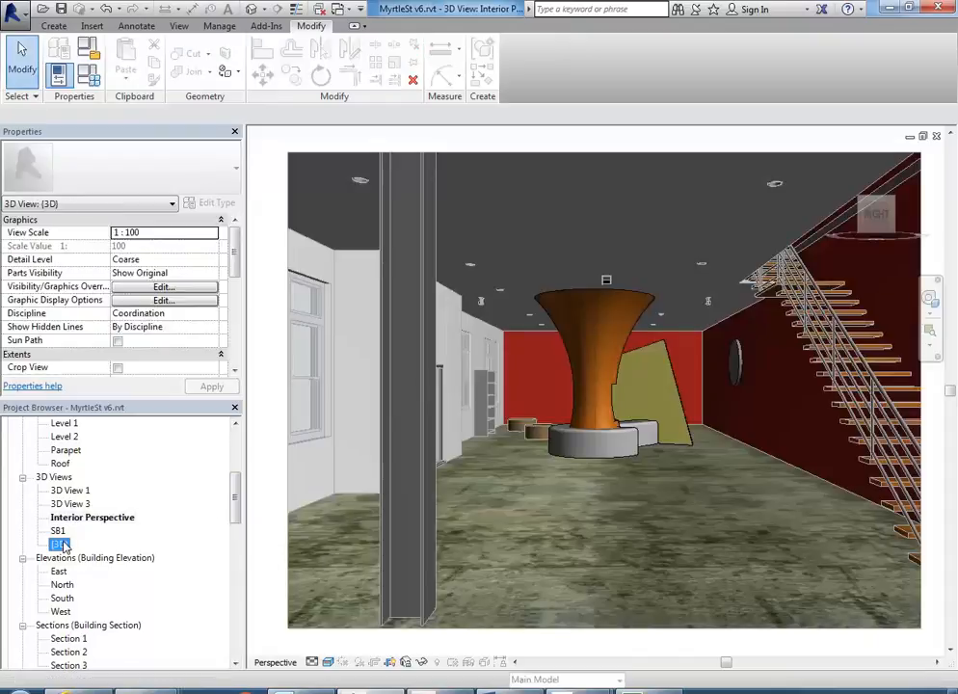
pyautogui.click(517, 72)
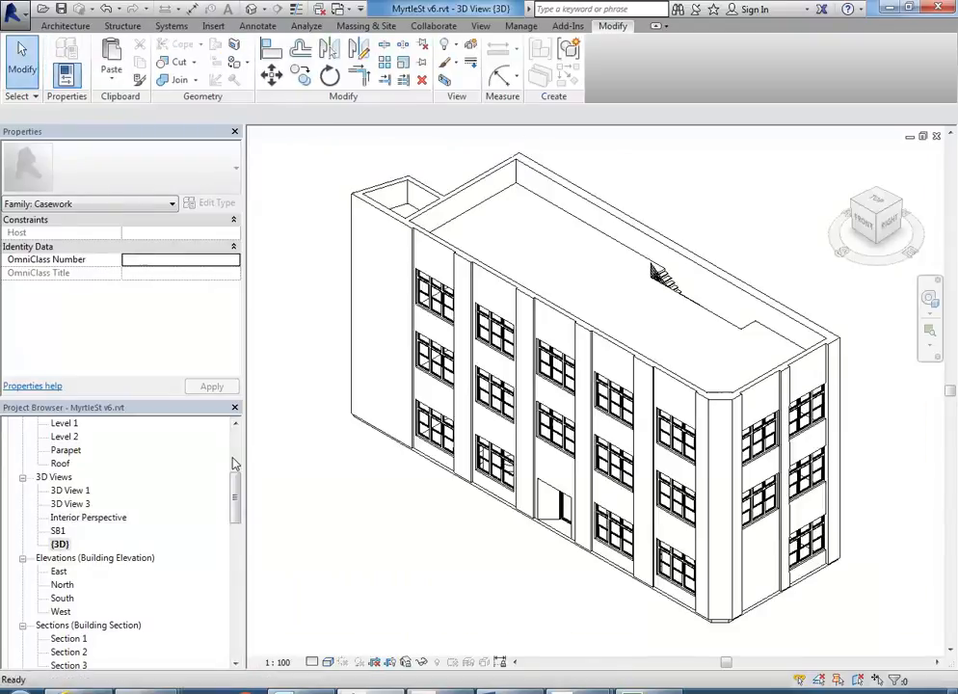
pyautogui.doubleClick(96, 517)
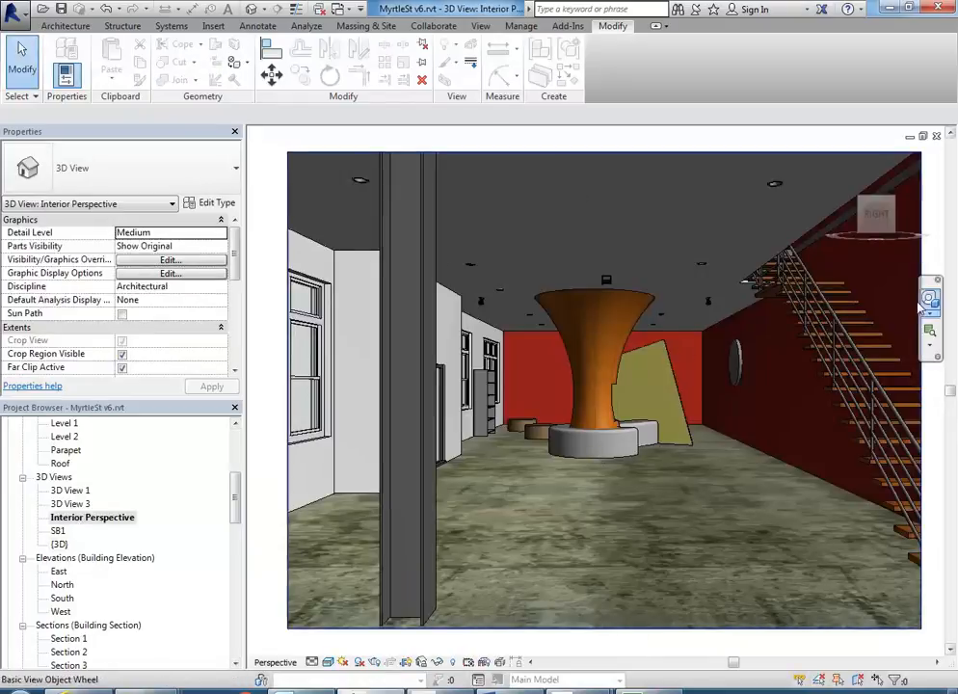
# Step: Move the Interior Perspective camera closer to the flared wood column with the Full Navigation Wheel
pyautogui.click(929, 299)
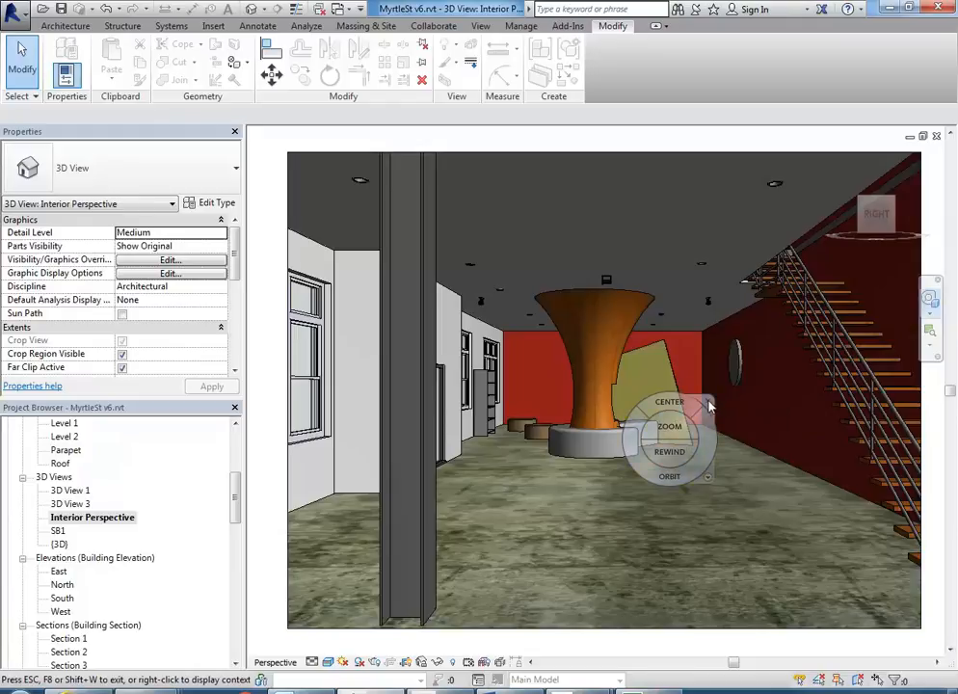
pyautogui.click(710, 403)
pyautogui.click(930, 312)
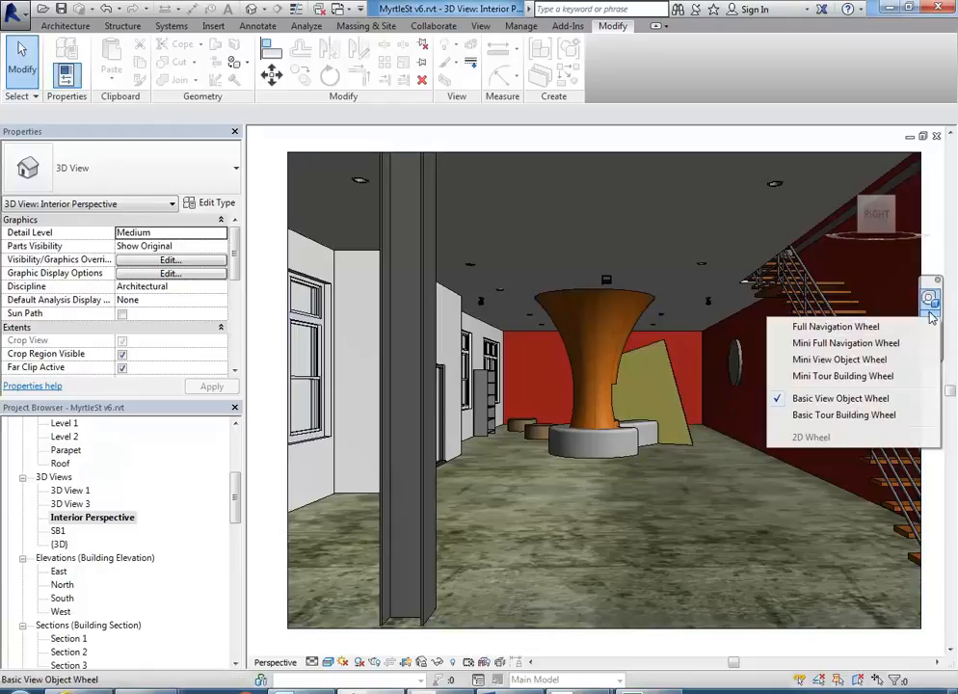
pyautogui.click(826, 333)
pyautogui.moveTo(594, 549); pyautogui.dragTo(597, 495)
pyautogui.click(622, 455)
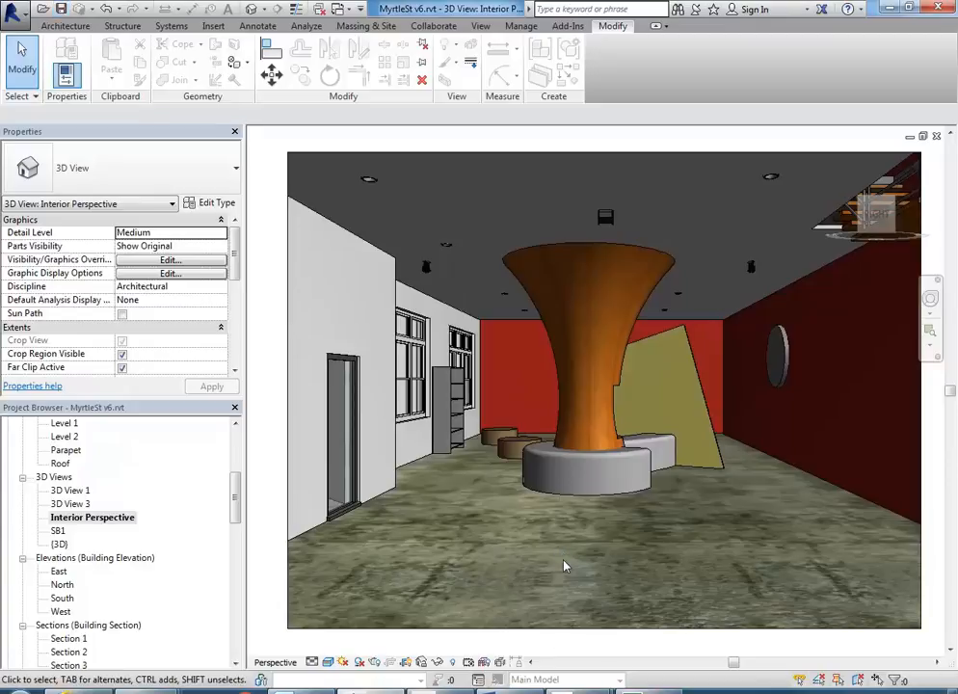
# Step: Render the Interior Perspective view at Low quality
pyautogui.click(360, 662)
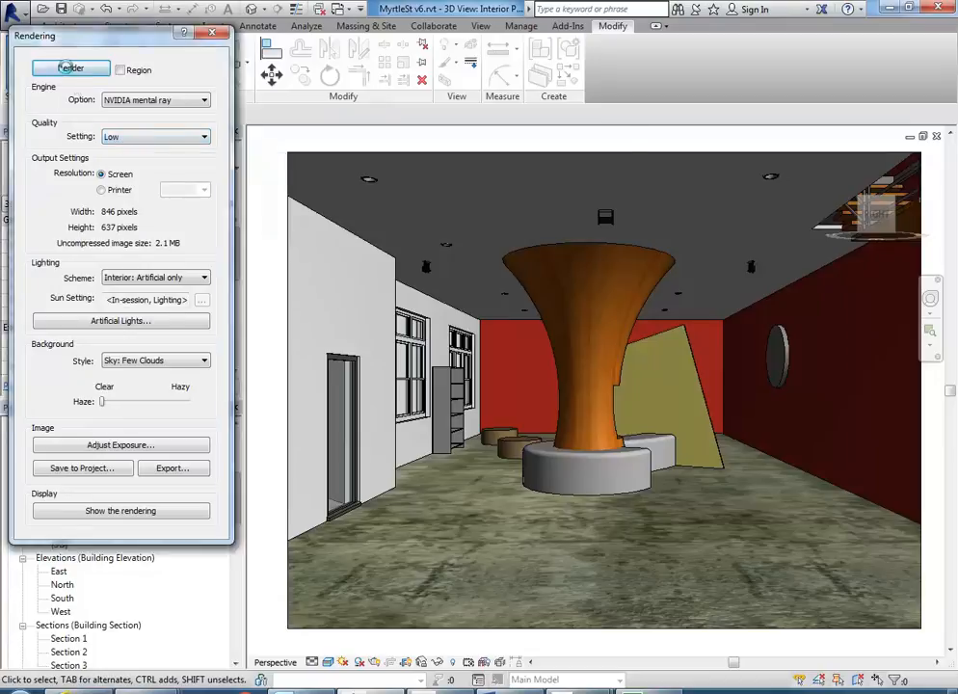
pyautogui.click(64, 67)
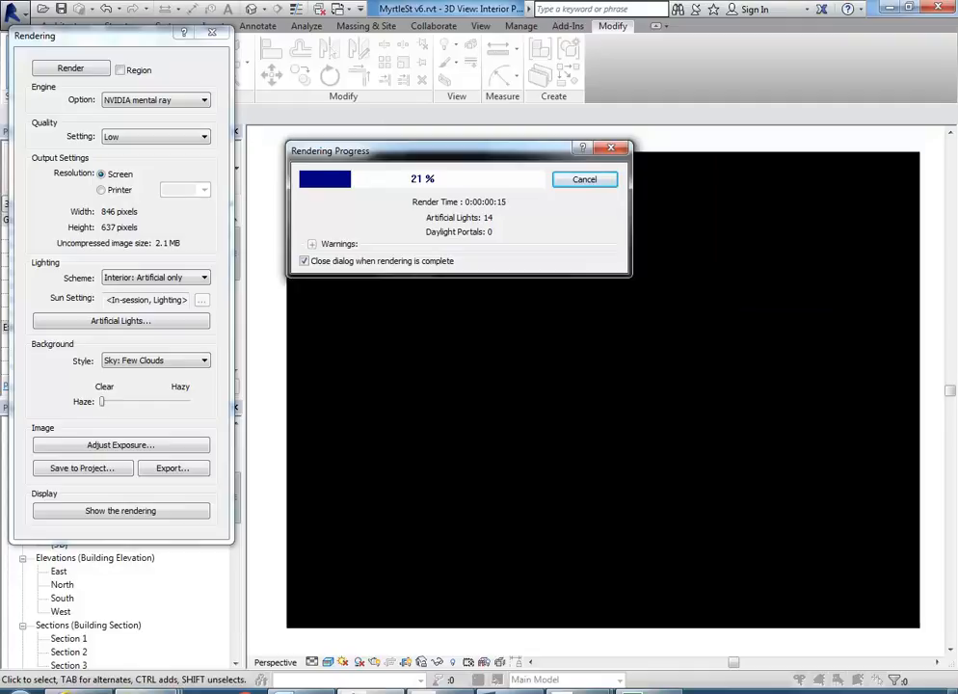
pyautogui.moveTo(256, 683)
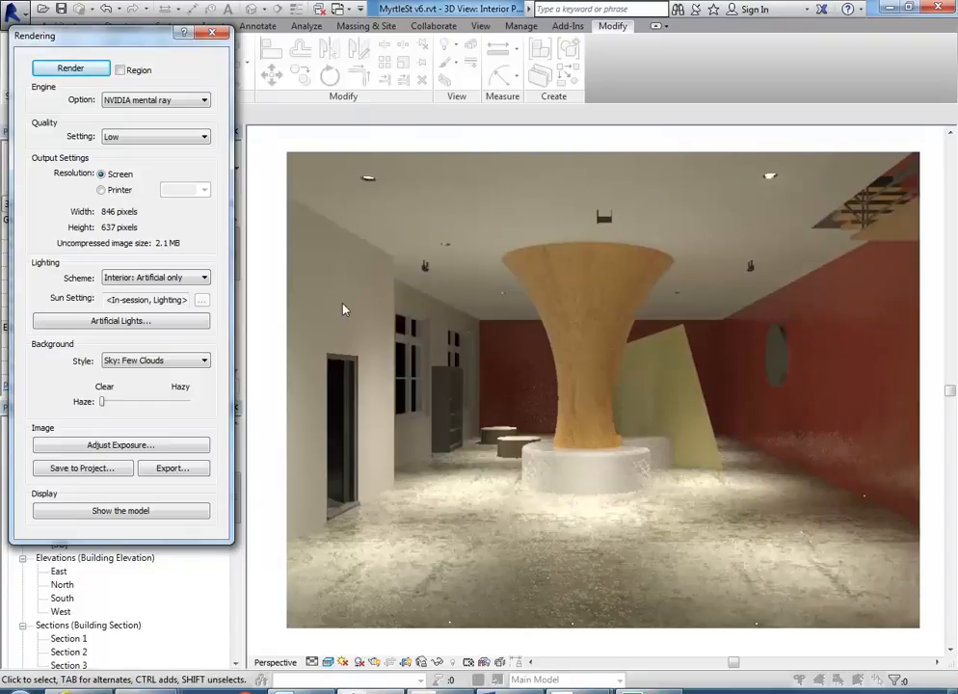
# Step: Try a Medium quality rendering of the Interior Perspective, stop it, and close the rendering settings
pyautogui.click(174, 136)
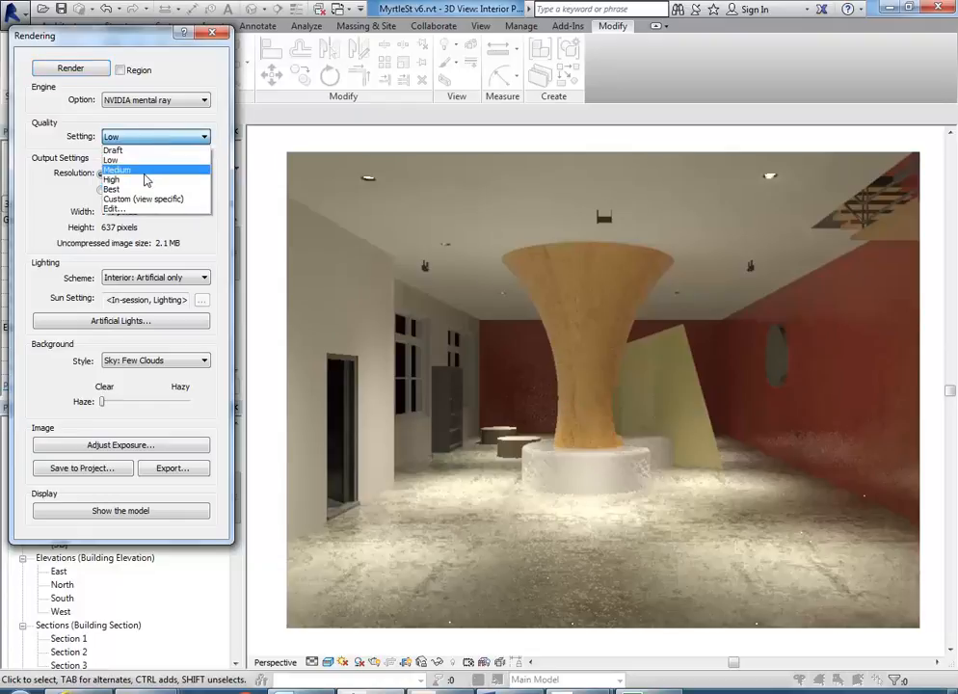
pyautogui.click(154, 168)
pyautogui.click(66, 69)
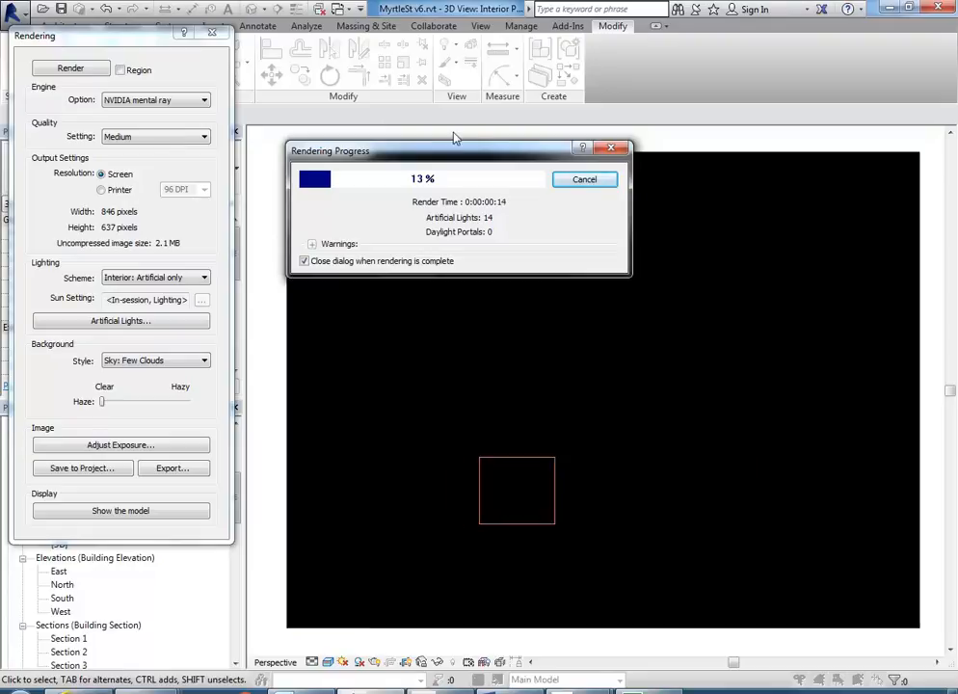
pyautogui.click(580, 180)
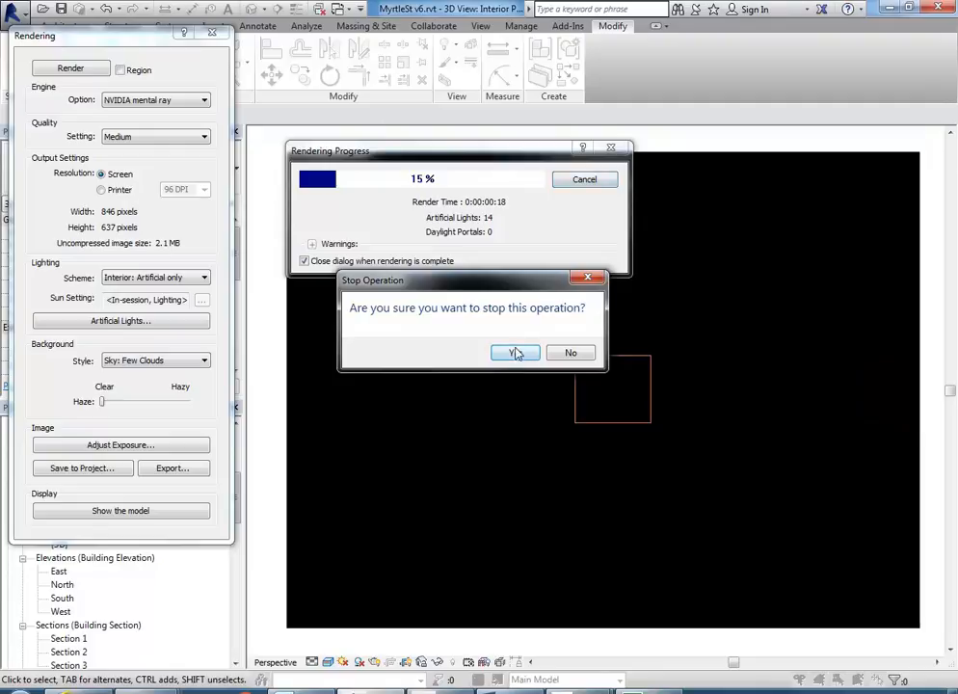
pyautogui.click(515, 354)
pyautogui.click(615, 150)
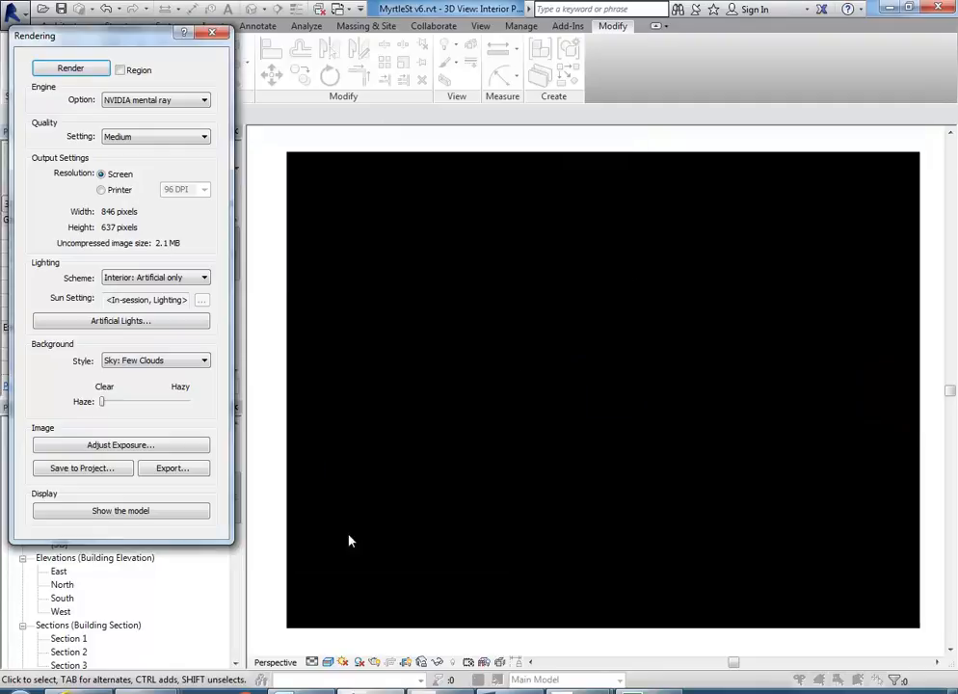
pyautogui.click(212, 33)
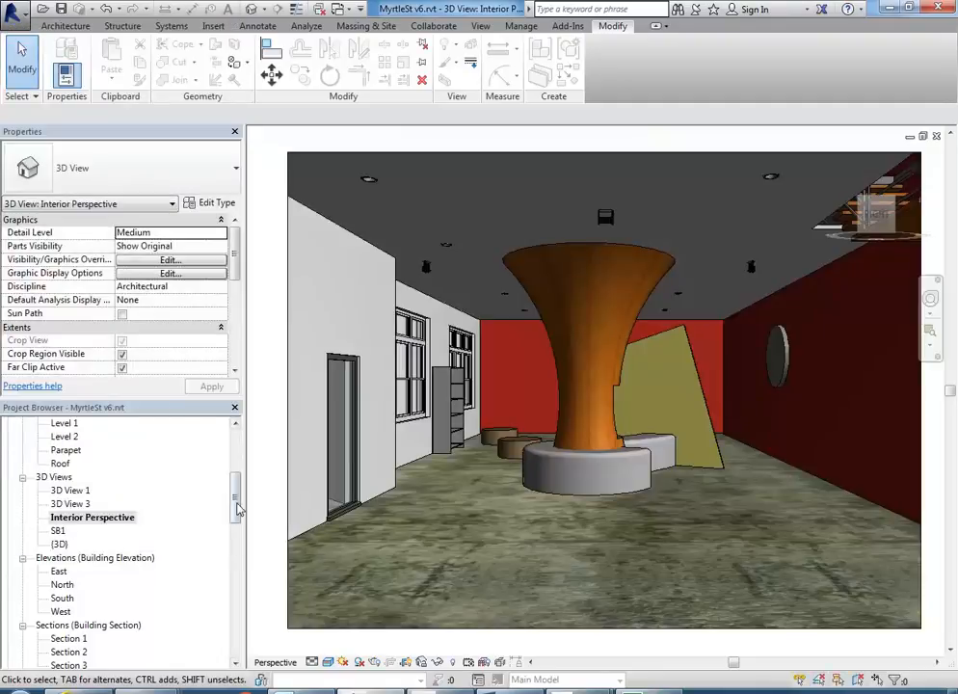
# Step: Open the Ground Floor plan and show the area around the curved counter and the stair
pyautogui.scroll(5, 241, 511)
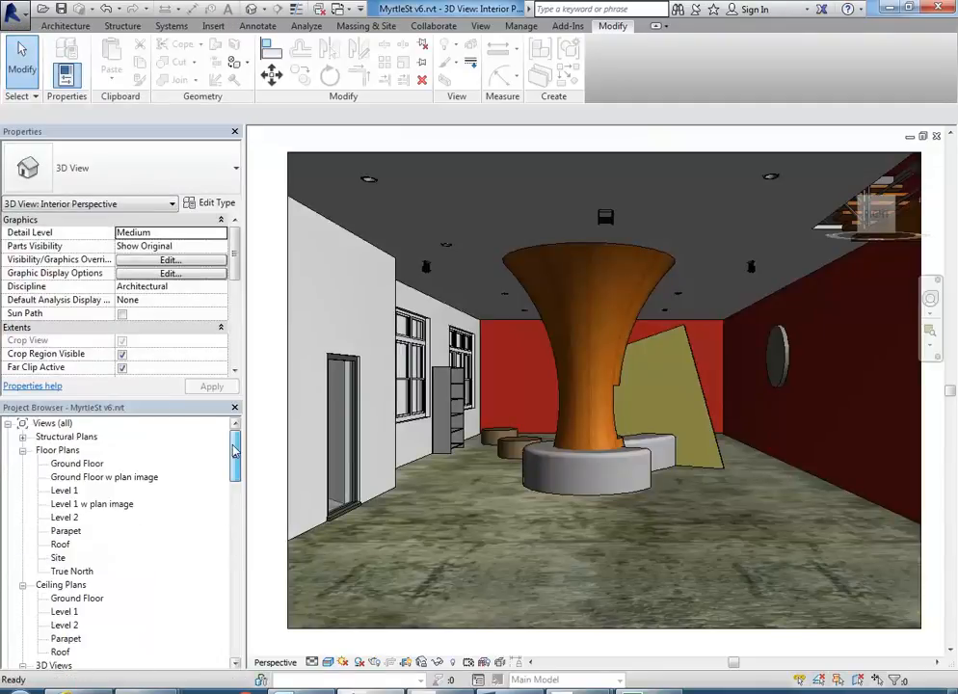
pyautogui.doubleClick(89, 467)
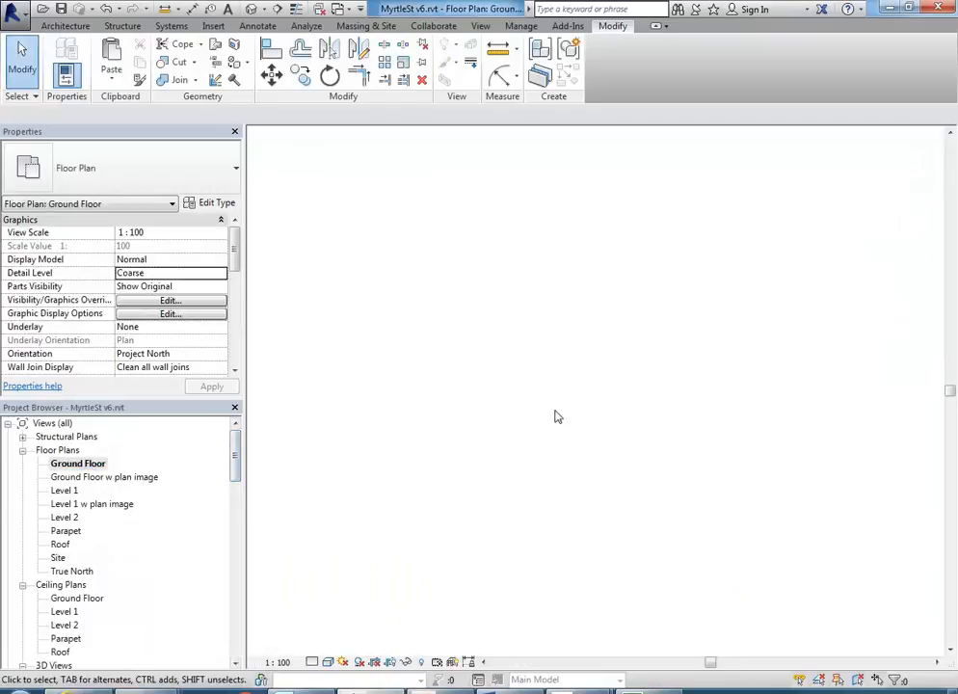
pyautogui.moveTo(579, 378); pyautogui.dragTo(570, 423, button='middle')
pyautogui.scroll(2, 568, 424)
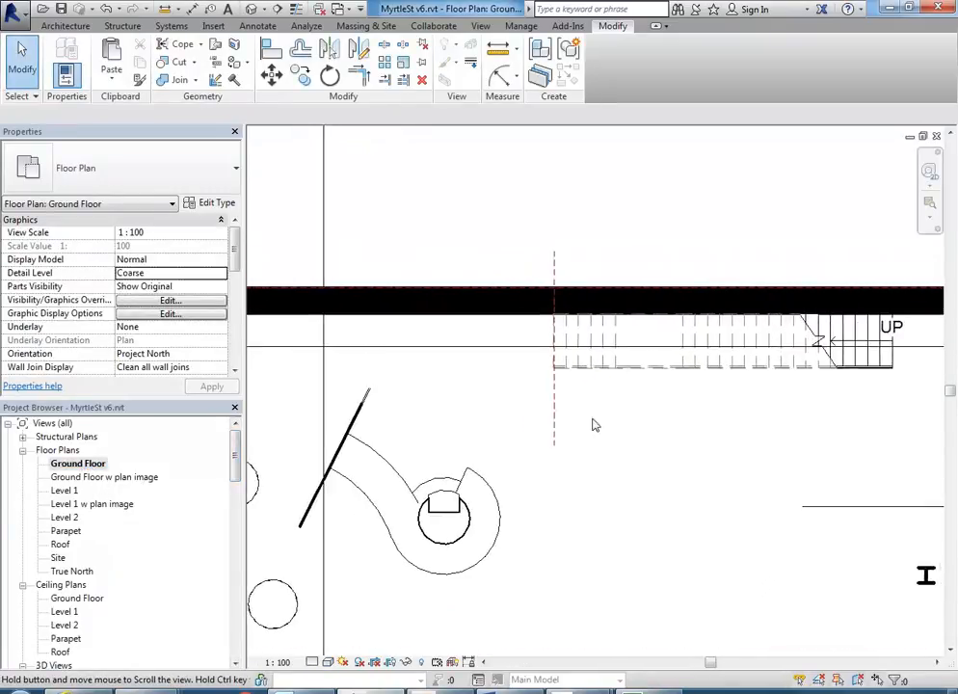
# Step: Load the RPC Female family from the Entourage folder of the Australian metric library for component placement
pyautogui.click(66, 25)
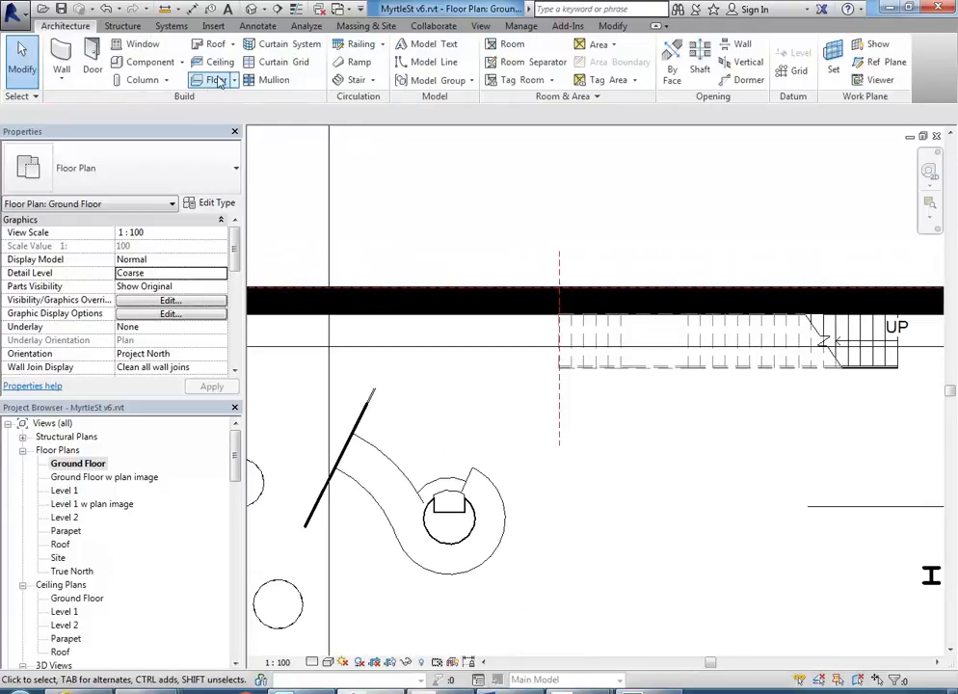
pyautogui.click(144, 61)
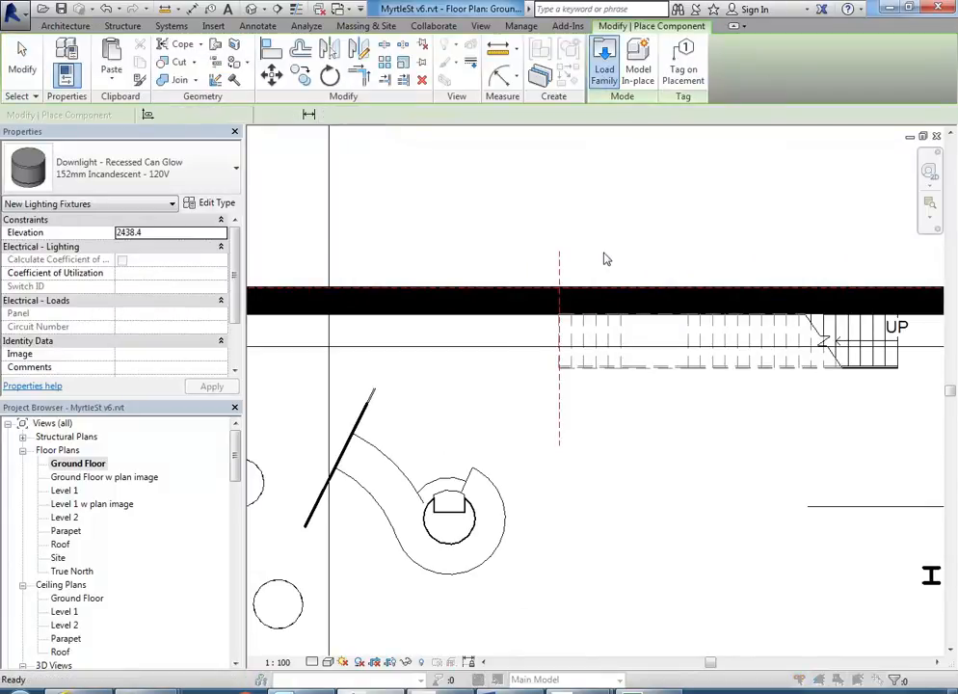
pyautogui.click(605, 73)
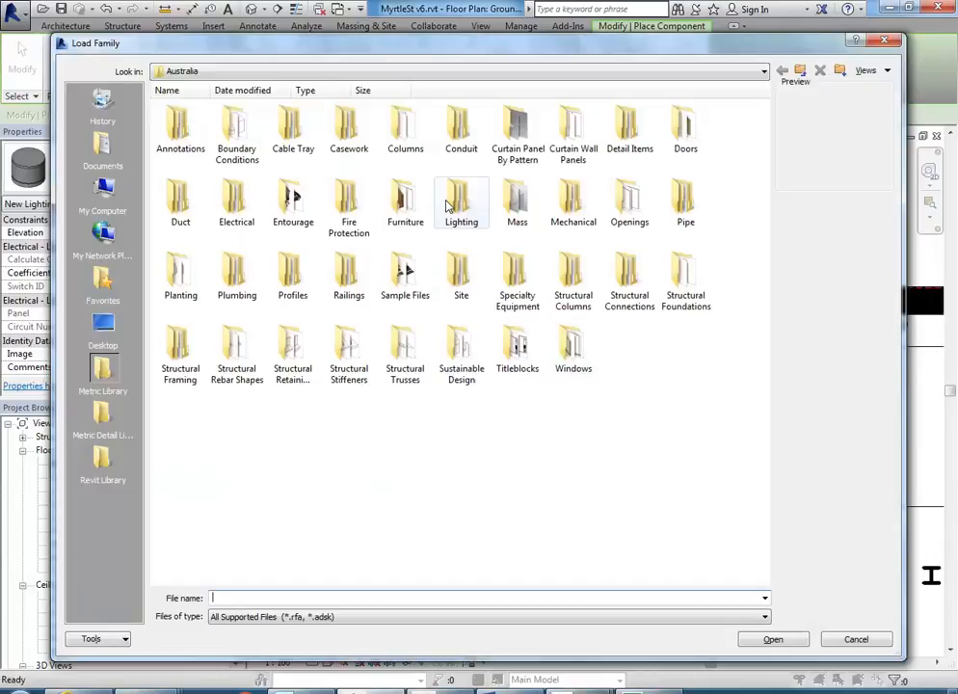
pyautogui.doubleClick(292, 204)
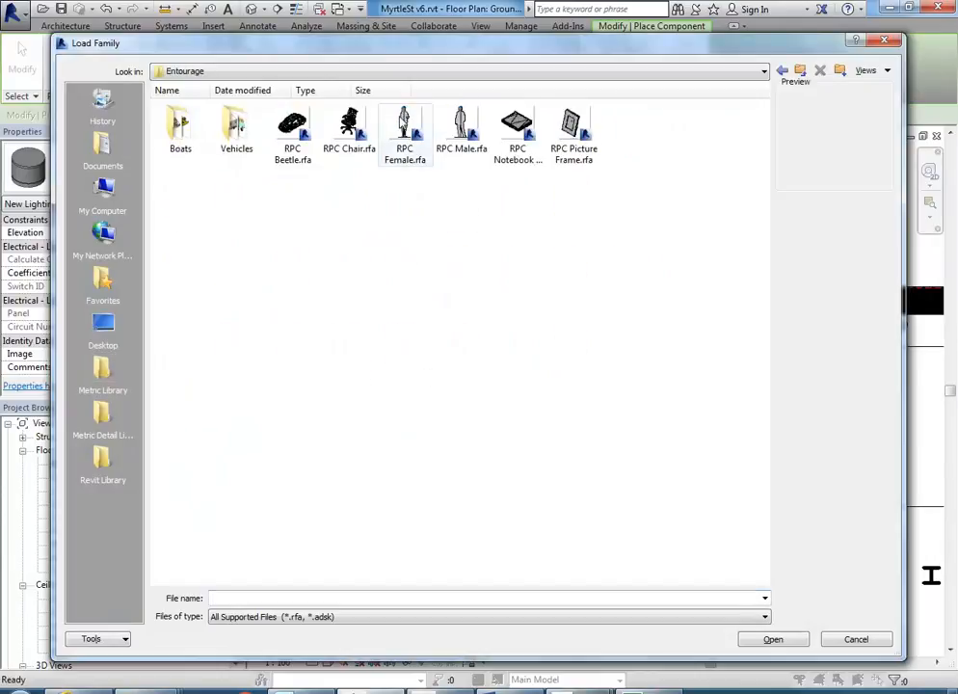
pyautogui.click(405, 135)
pyautogui.click(460, 123)
pyautogui.click(416, 135)
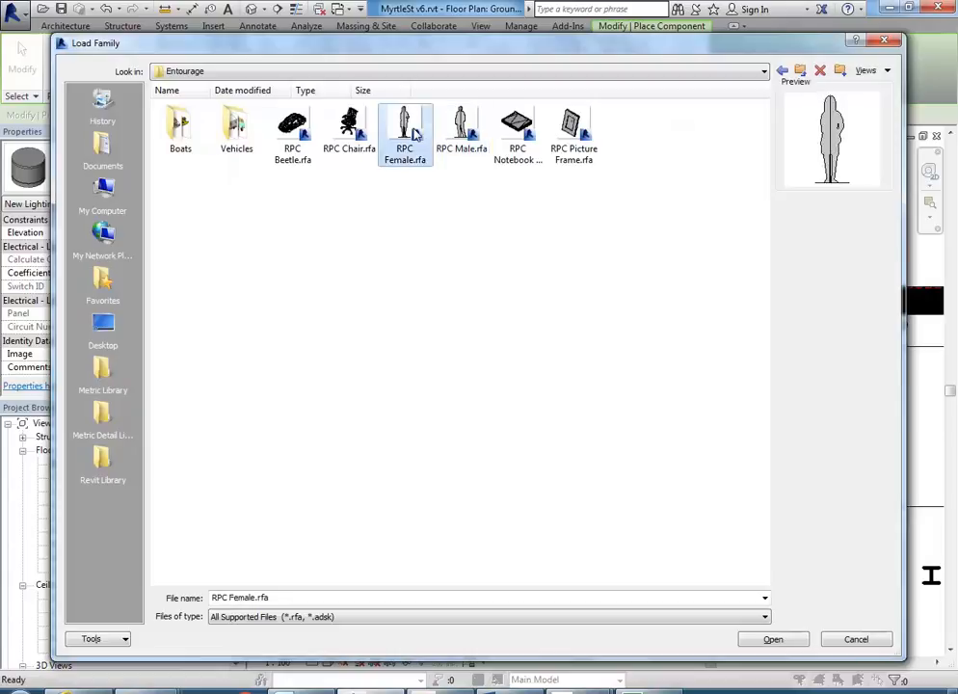
pyautogui.click(463, 139)
pyautogui.doubleClick(405, 133)
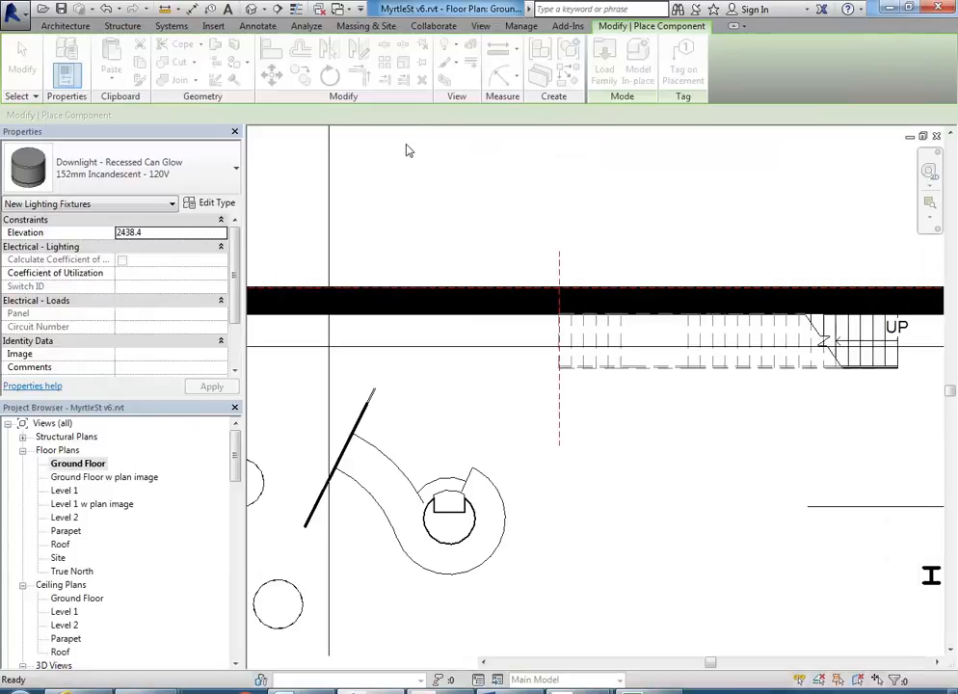
# Step: Place an RPC Female figure of type Lisa on the floor between the curved counter and the stair
pyautogui.moveTo(526, 439); pyautogui.dragTo(548, 451, button='middle')
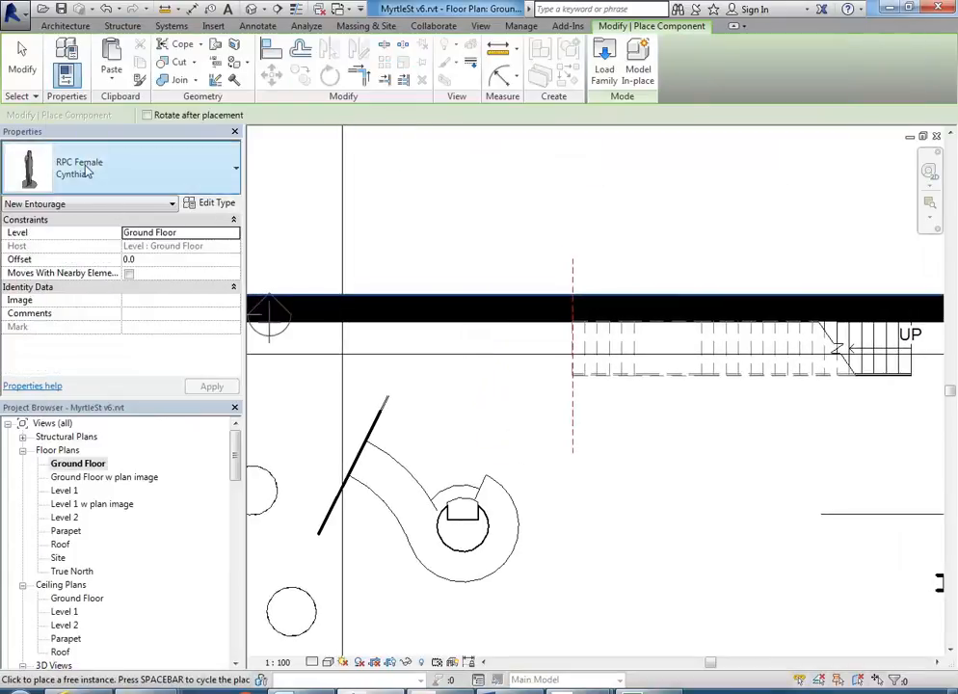
pyautogui.click(128, 174)
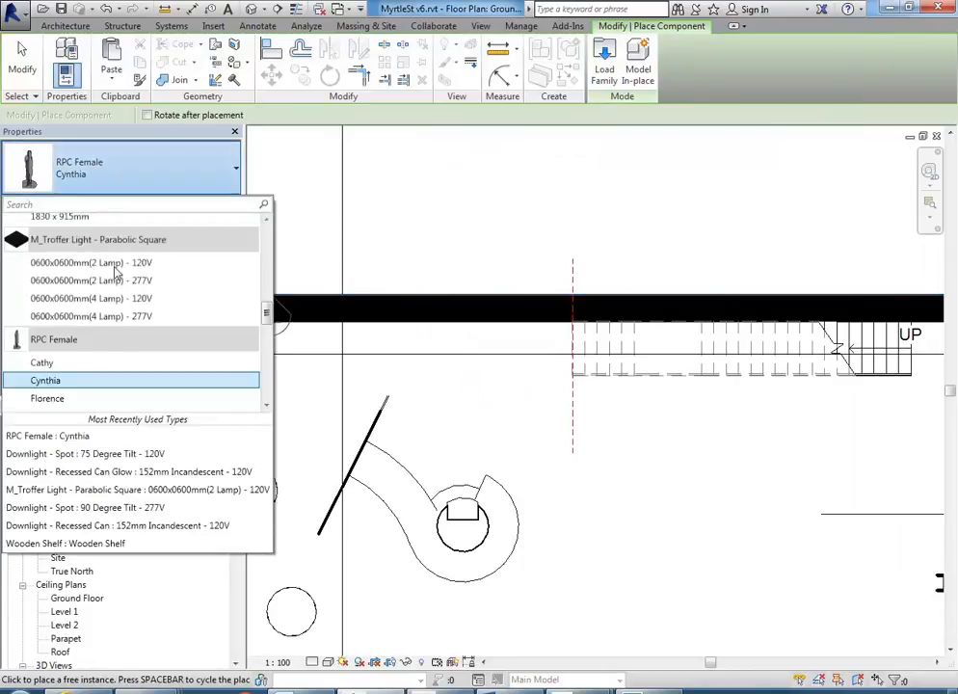
pyautogui.moveTo(265, 315); pyautogui.dragTo(268, 327)
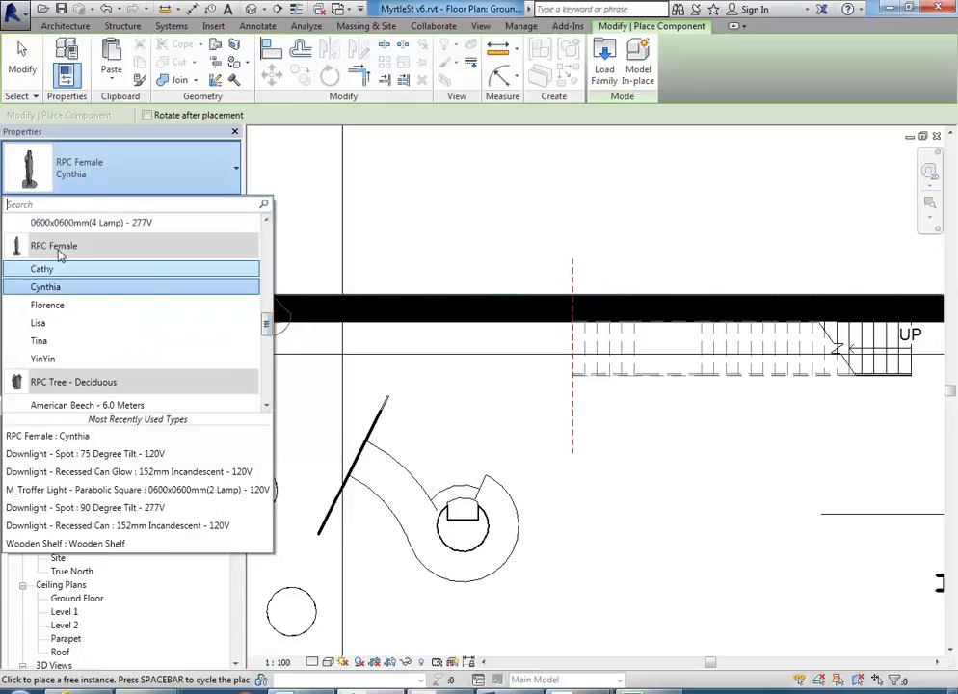
pyautogui.click(43, 324)
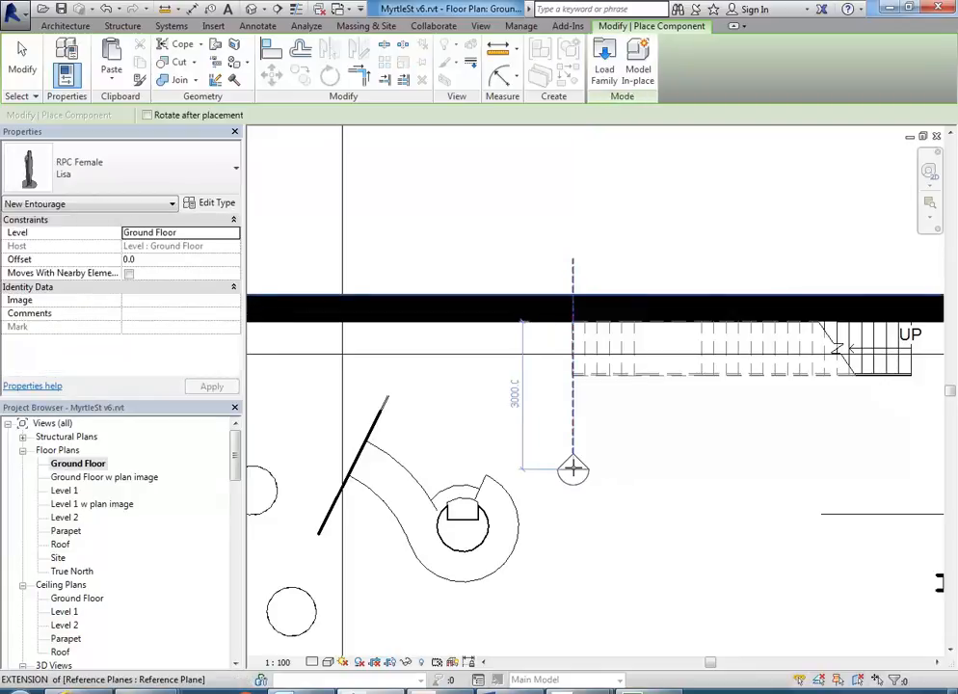
pyautogui.scroll(1, 568, 446)
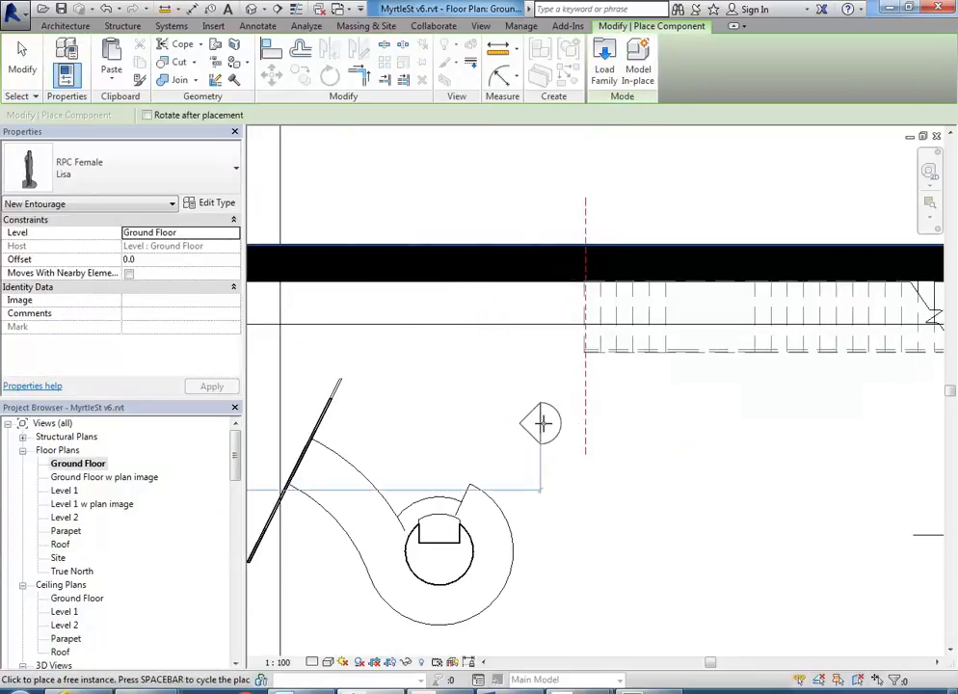
pyautogui.click(543, 421)
pyautogui.rightClick(484, 376)
pyautogui.click(509, 378)
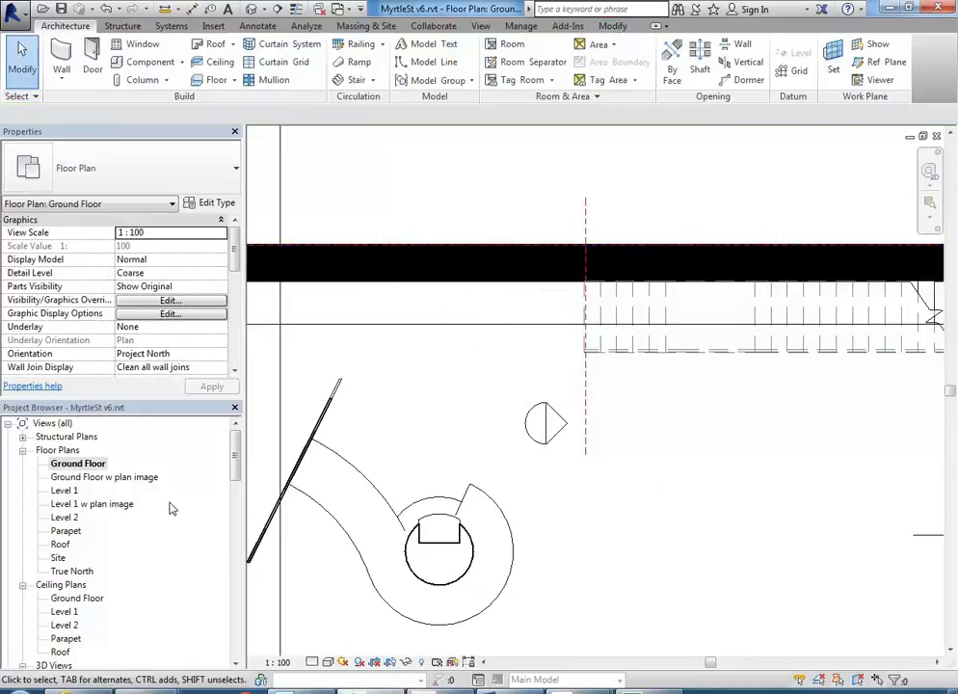
# Step: Place an RPC Female figure of type Cathy on the outer edge of the round counter
pyautogui.click(136, 62)
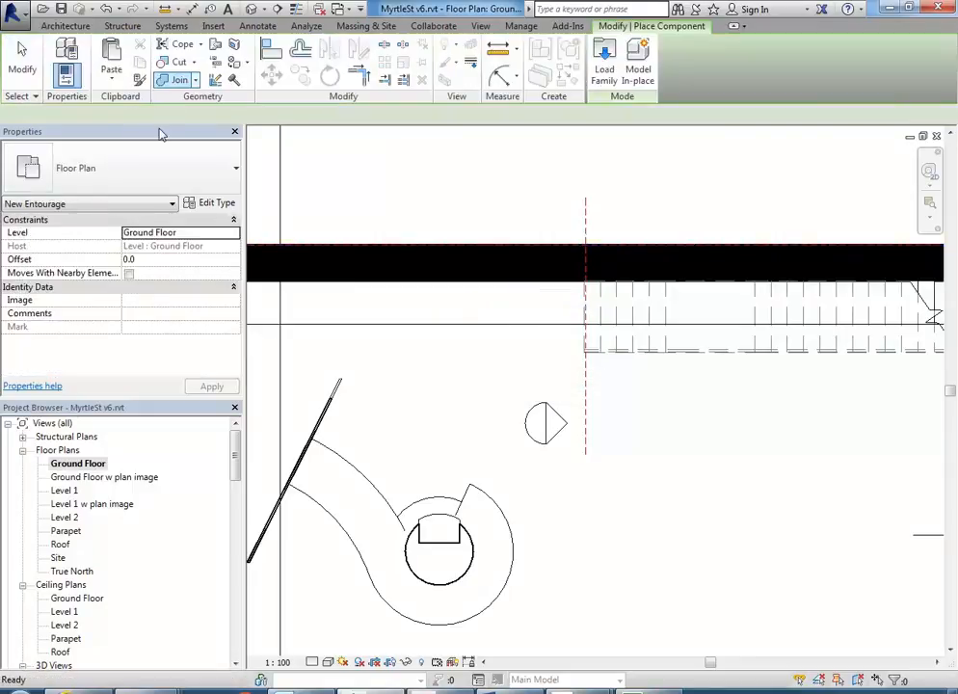
pyautogui.click(139, 167)
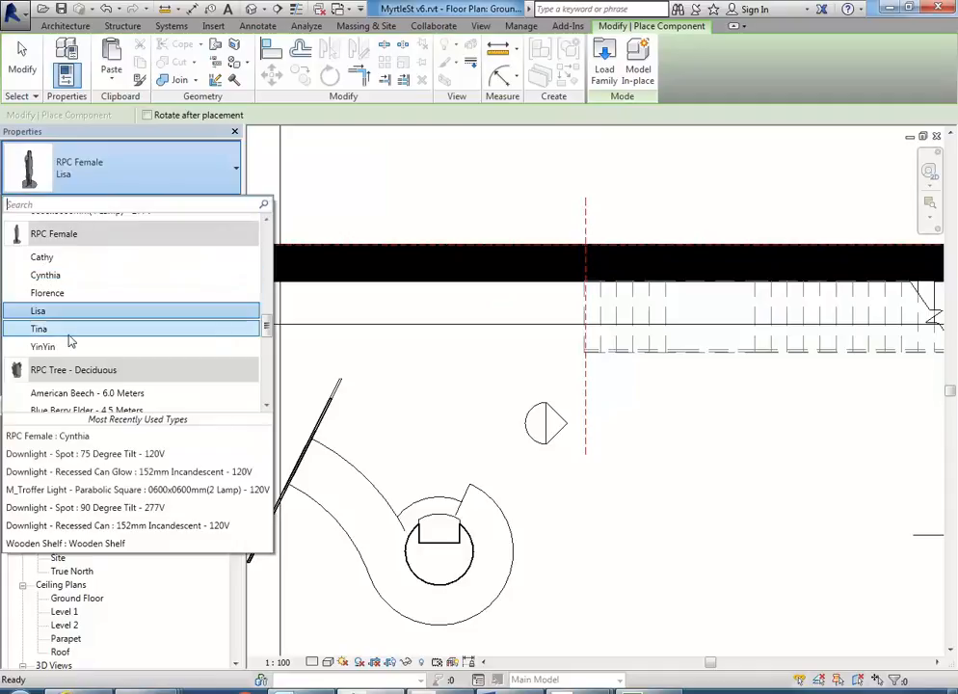
pyautogui.press('Return')
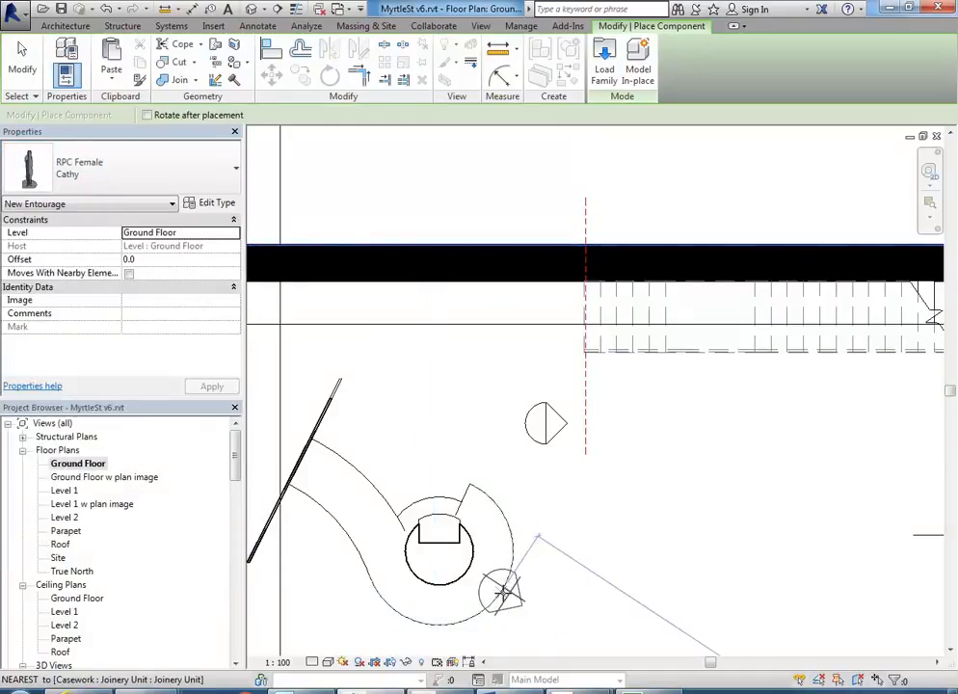
pyautogui.press('Escape')
pyautogui.press('Escape')
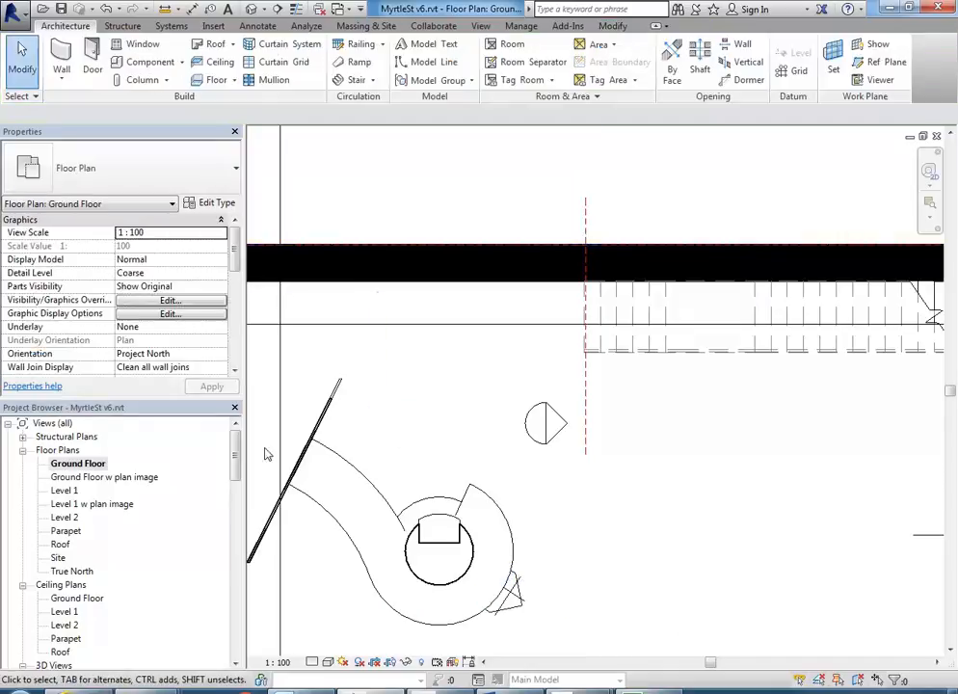
# Step: Open the Interior Perspective and change the figure at the round bench to the type Cynthia
pyautogui.moveTo(236, 451); pyautogui.dragTo(236, 486)
pyautogui.doubleClick(92, 545)
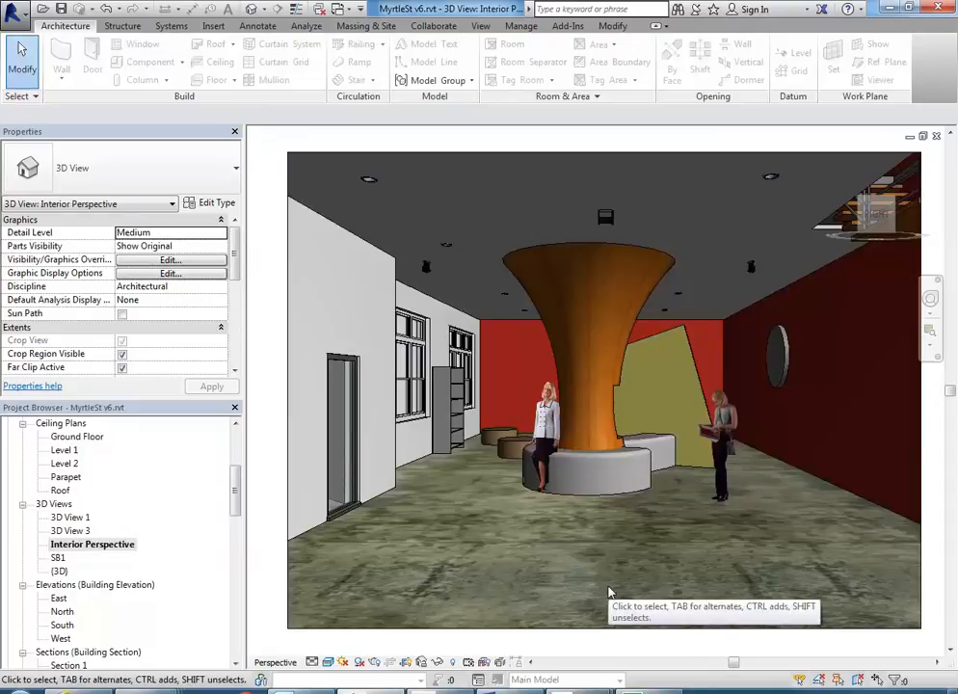
pyautogui.click(545, 443)
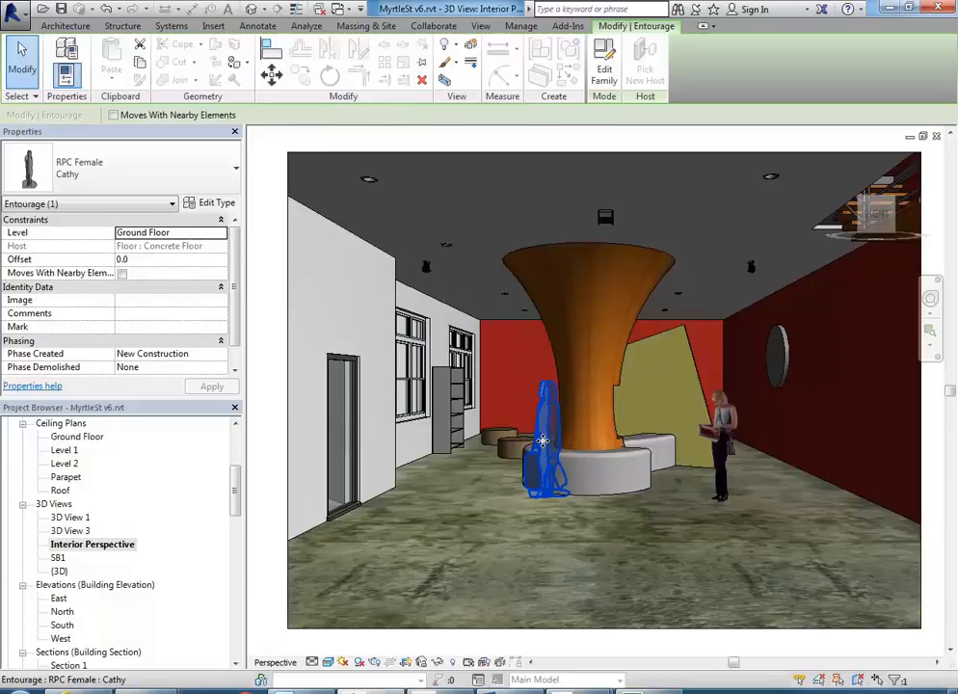
pyautogui.moveTo(528, 448); pyautogui.dragTo(526, 449)
pyautogui.click(139, 183)
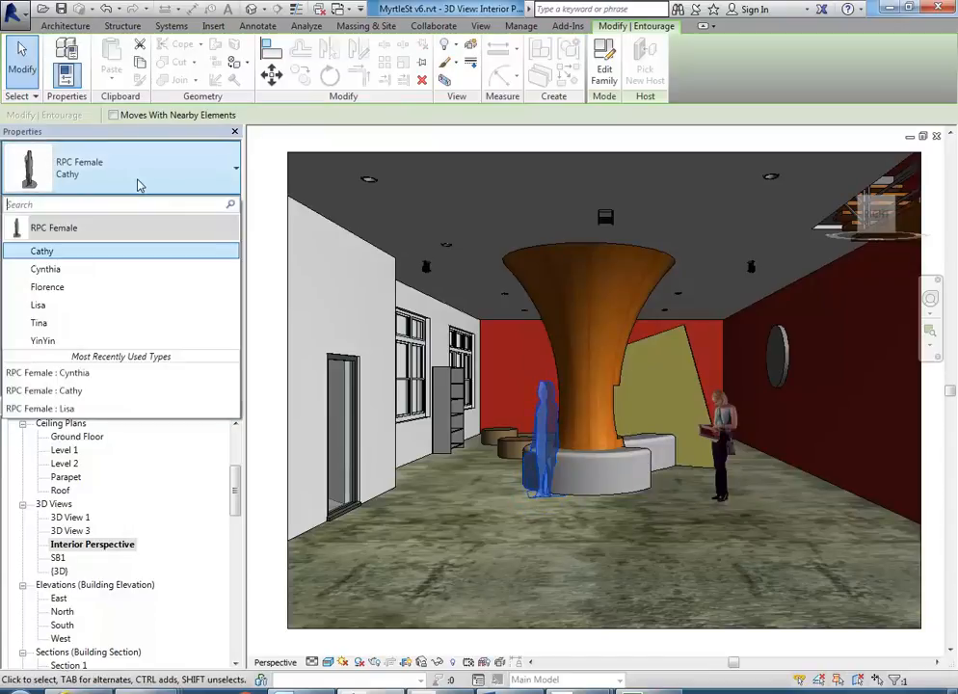
pyautogui.click(95, 270)
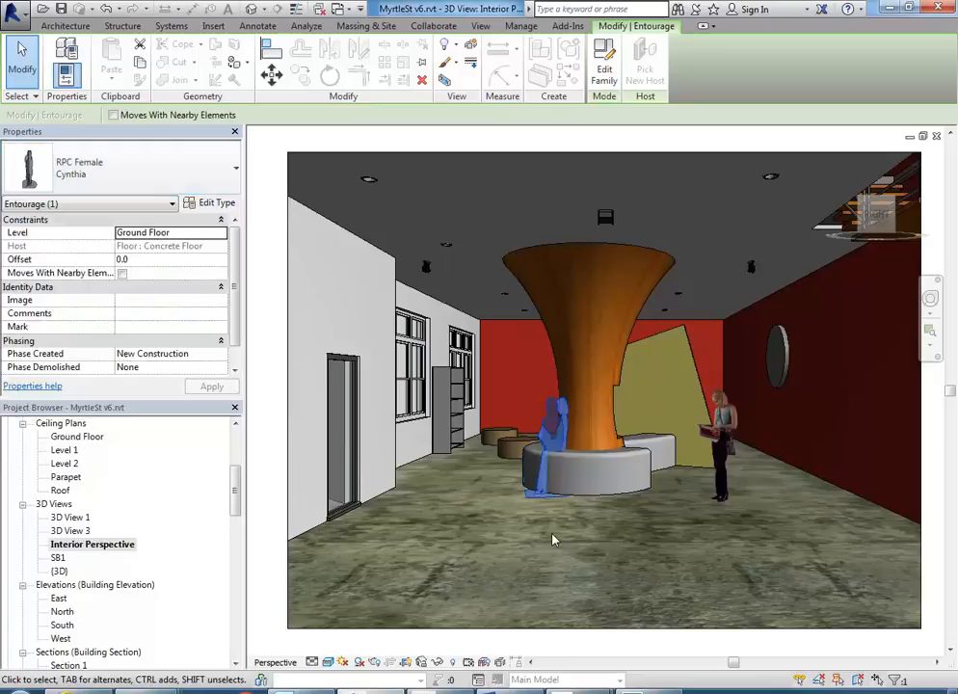
# Step: Nudge the Cynthia figure slightly so that it sits on the edge of the round bench
pyautogui.click(552, 540)
pyautogui.moveTo(538, 482)
pyautogui.mouseDown()
pyautogui.moveTo(514, 480)
pyautogui.moveTo(537, 469)
pyautogui.moveTo(539, 482)
pyautogui.mouseUp()
pyautogui.click(590, 543)
pyautogui.click(528, 484)
pyautogui.click(564, 594)
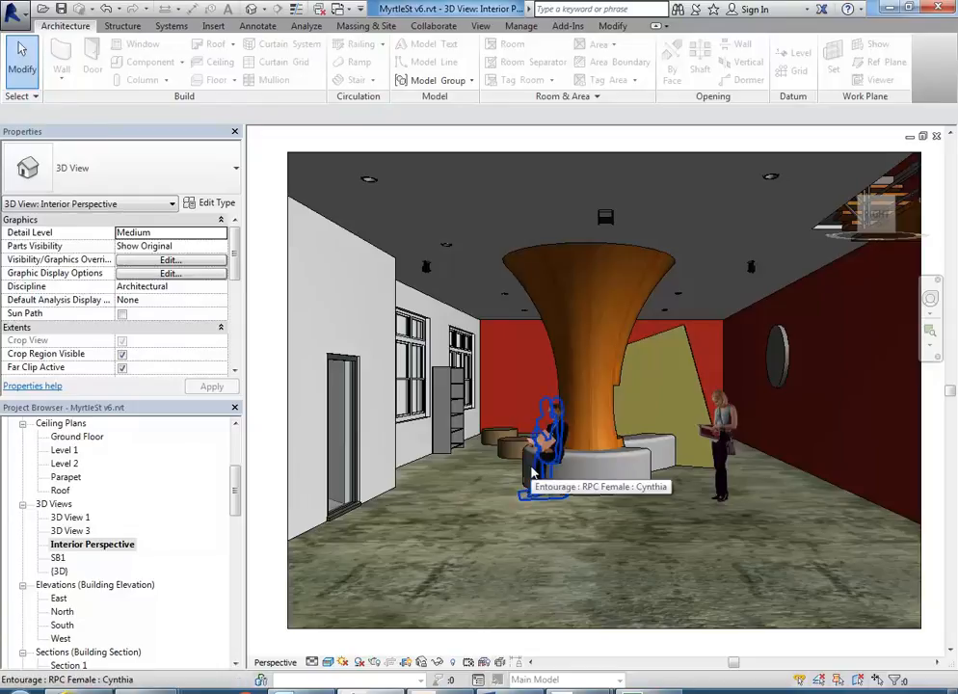
# Step: Try the types Tina and Cynthia on the standing figure beside the angled panel
pyautogui.click(725, 448)
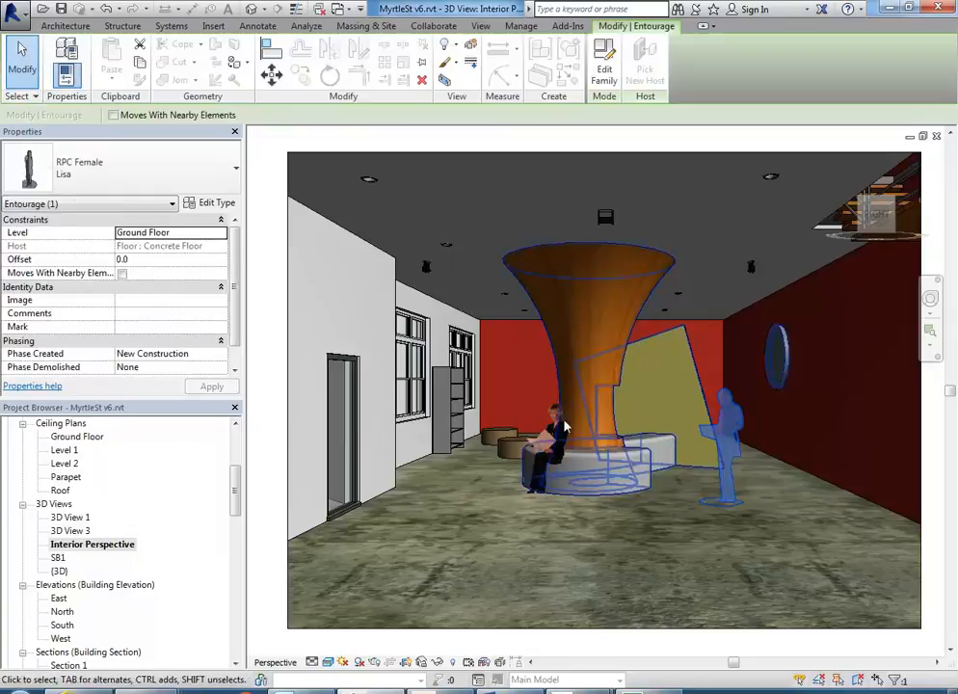
pyautogui.click(183, 180)
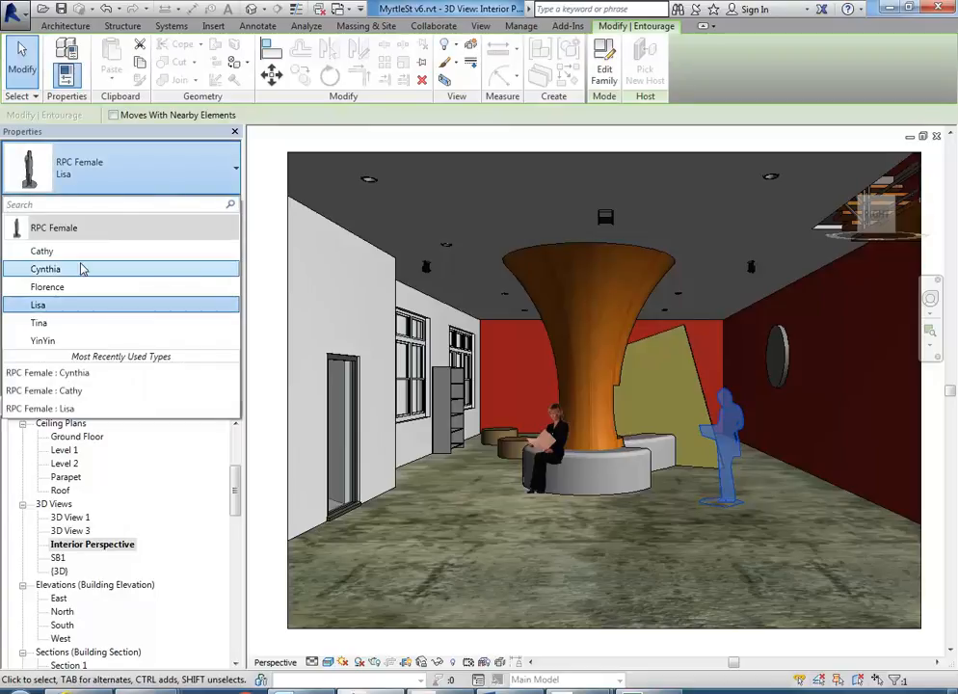
pyautogui.click(38, 323)
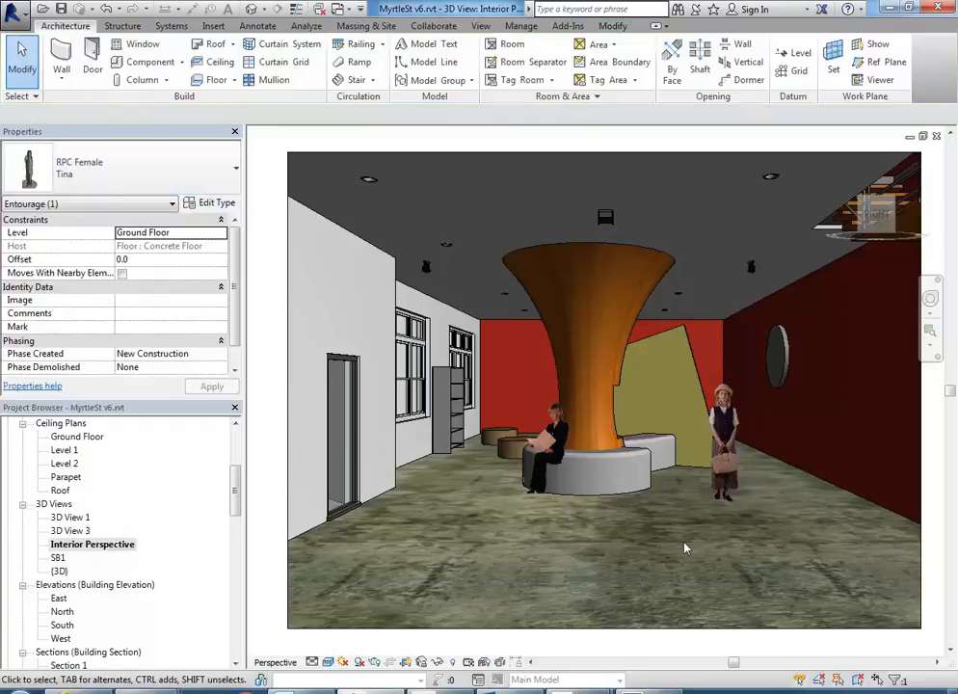
pyautogui.click(183, 179)
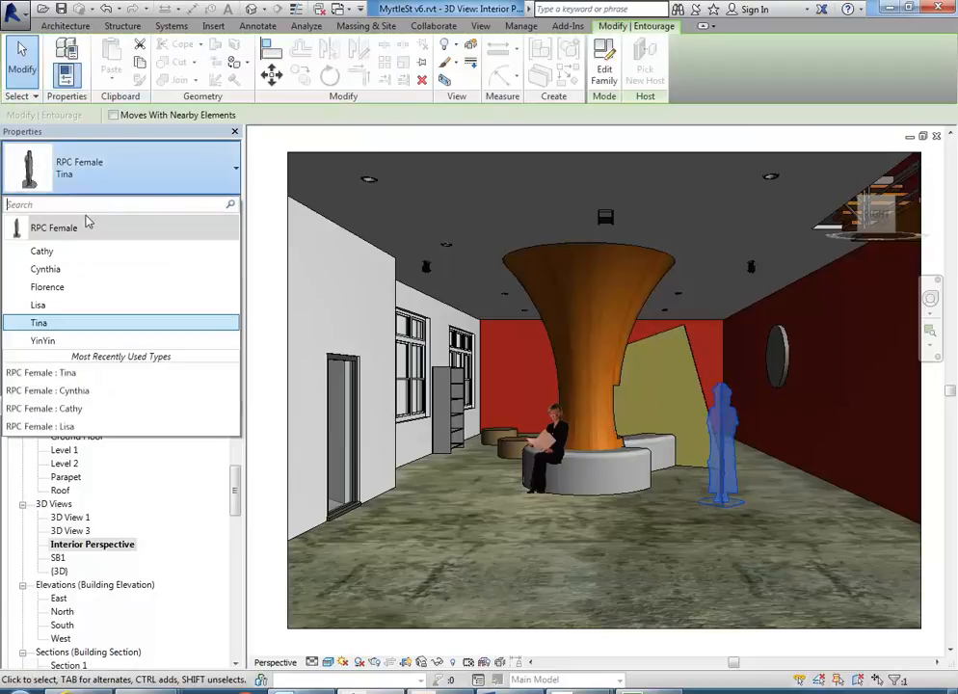
pyautogui.click(45, 269)
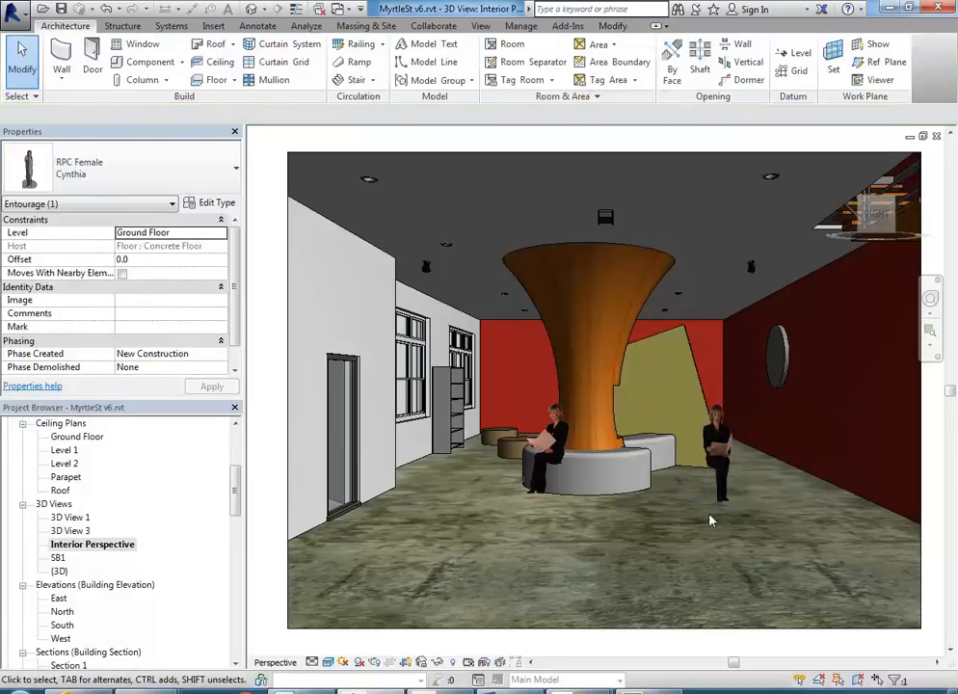
# Step: Try the types Florence and YinYin on the standing figure beside the angled panel
pyautogui.click(206, 186)
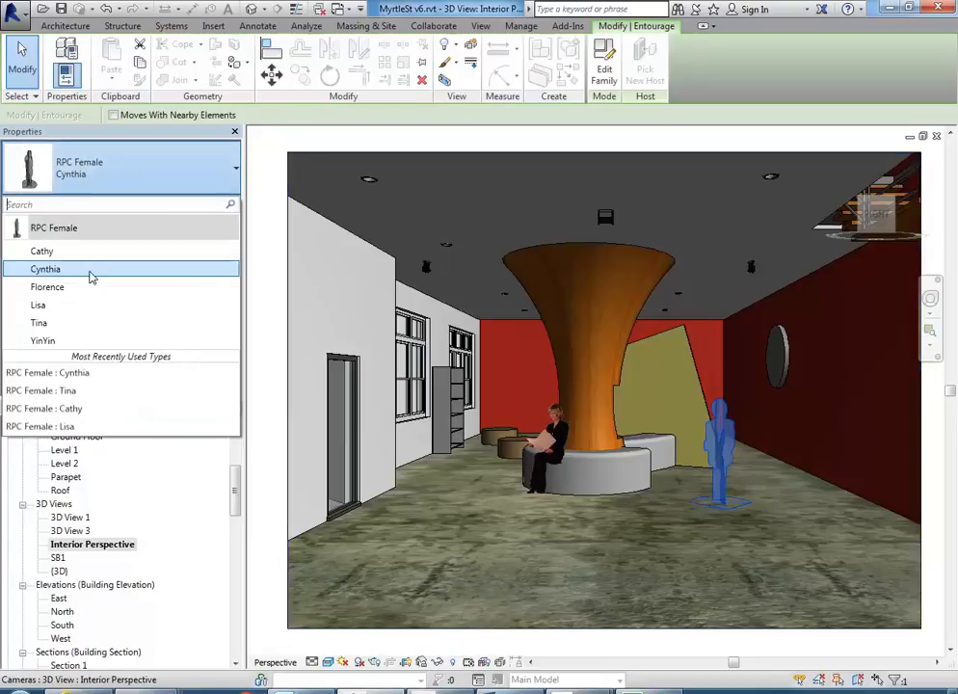
pyautogui.click(387, 371)
pyautogui.click(727, 589)
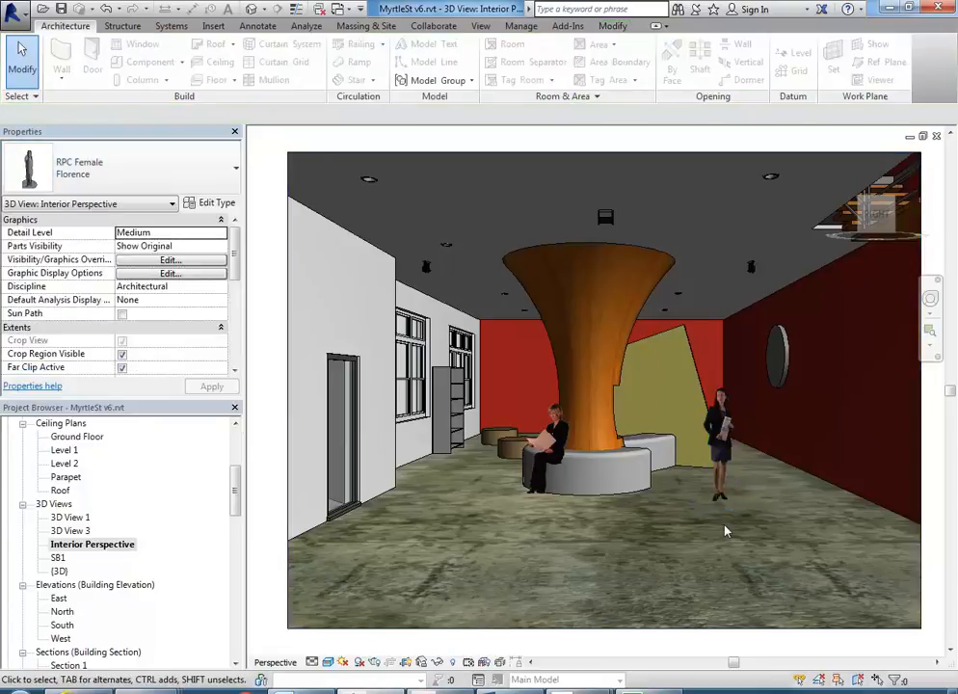
pyautogui.click(720, 453)
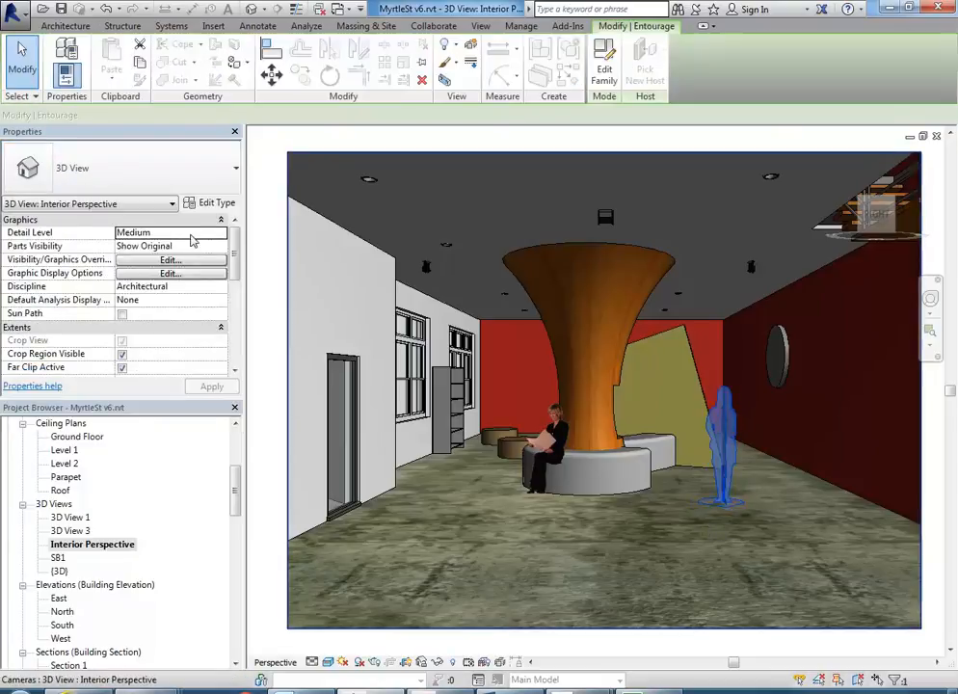
pyautogui.click(122, 182)
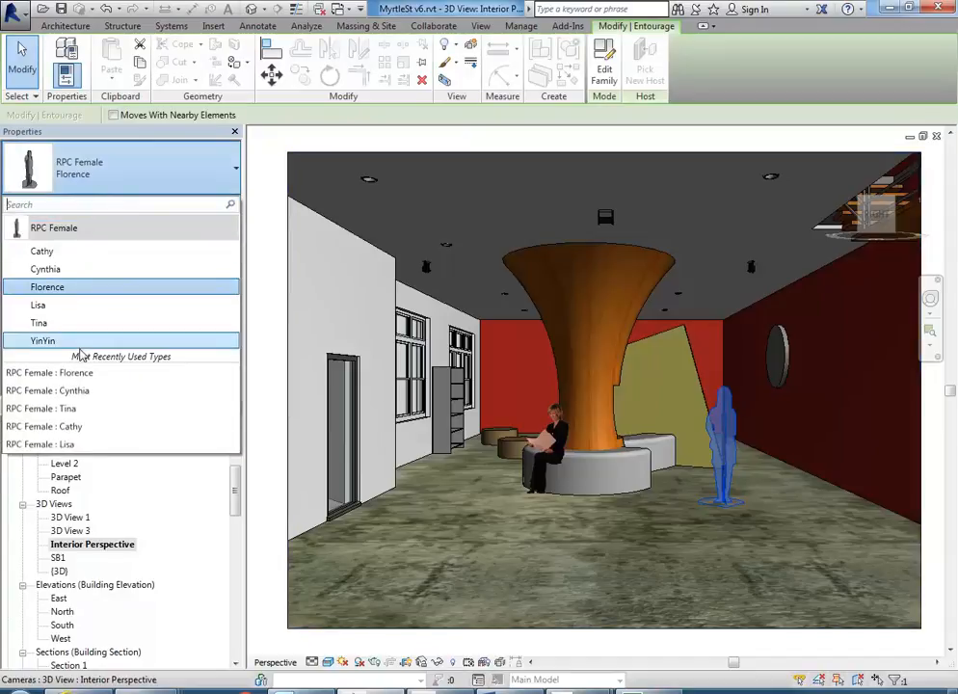
pyautogui.click(80, 341)
pyautogui.click(717, 617)
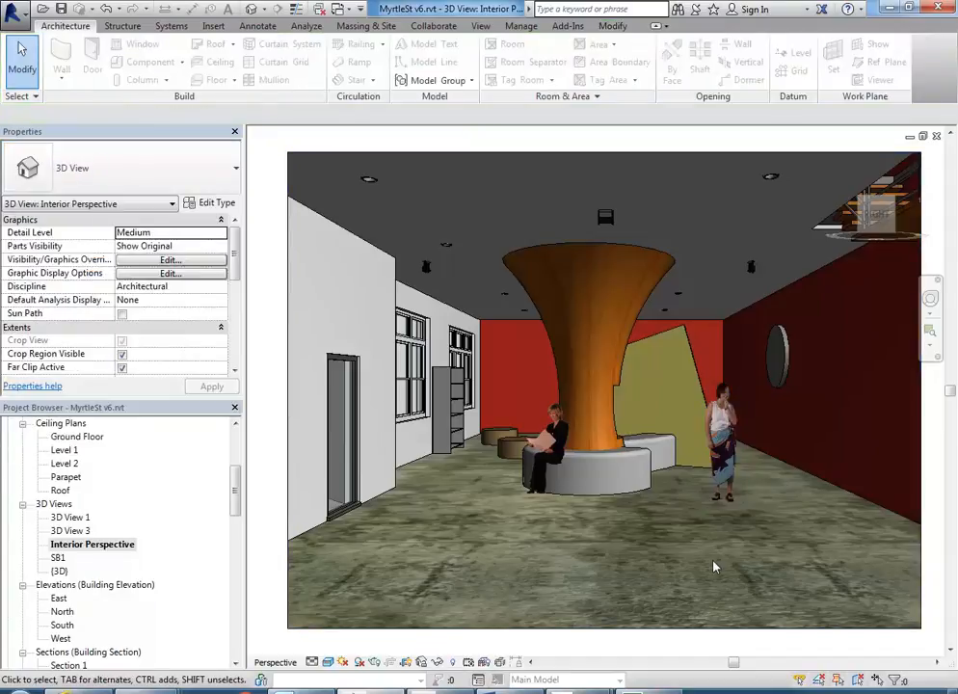
# Step: Try the type Lisa on the standing figure beside the angled panel
pyautogui.click(714, 501)
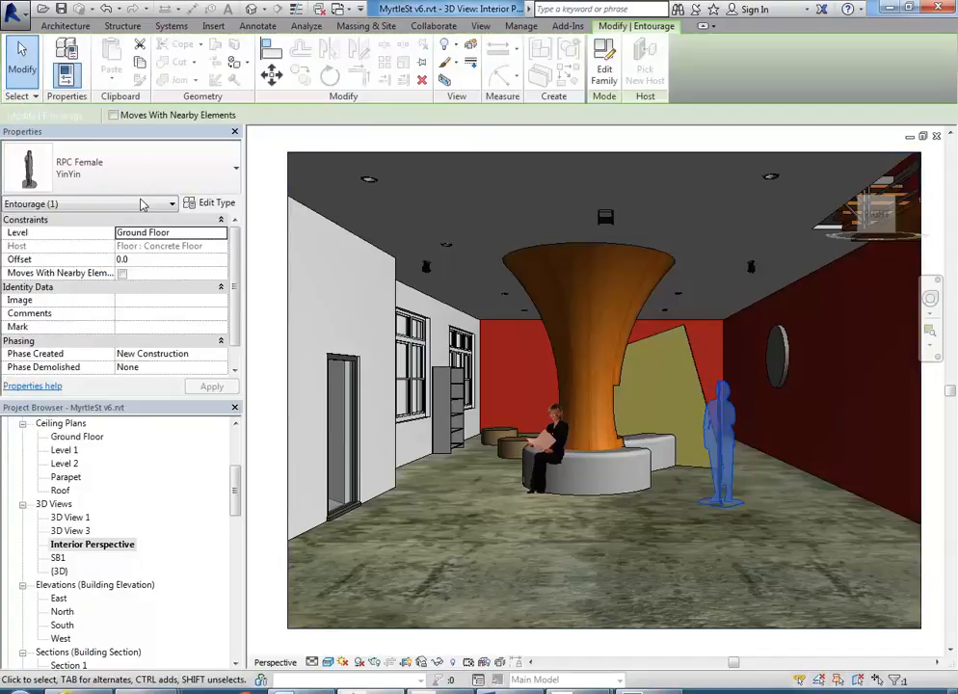
pyautogui.click(96, 172)
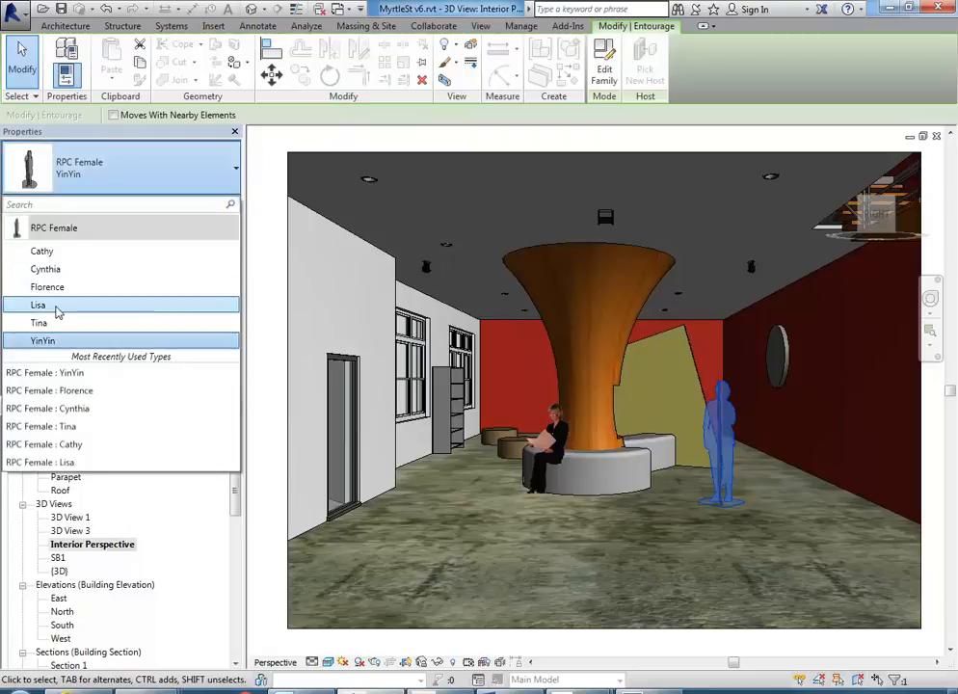
pyautogui.click(39, 305)
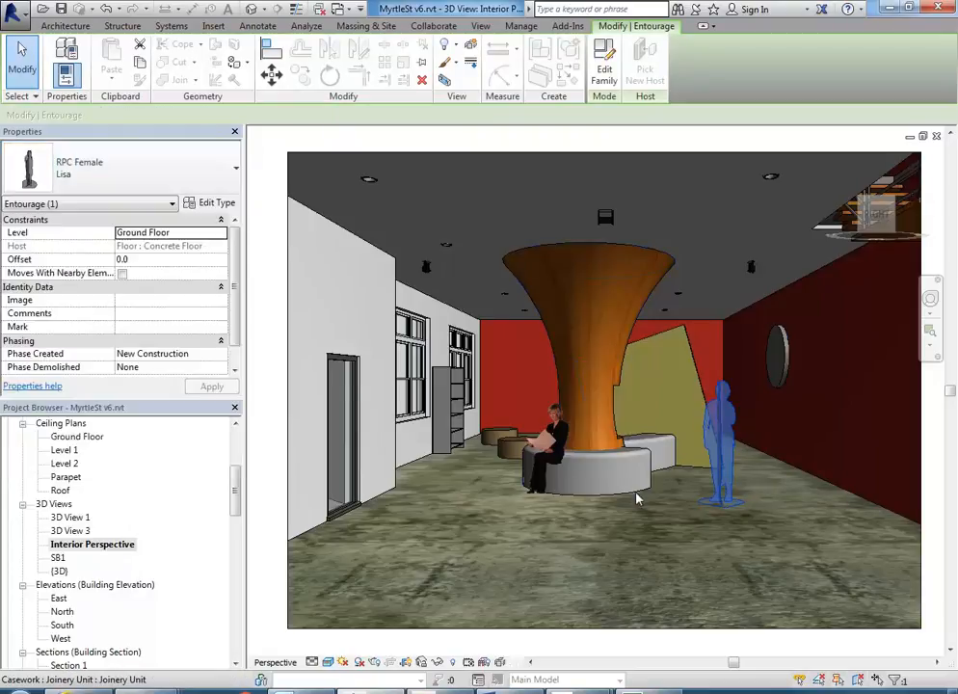
# Step: Change the standing figure to the type Florence and move it forward, clear of the angled panel and towards the dark red wall
pyautogui.click(107, 174)
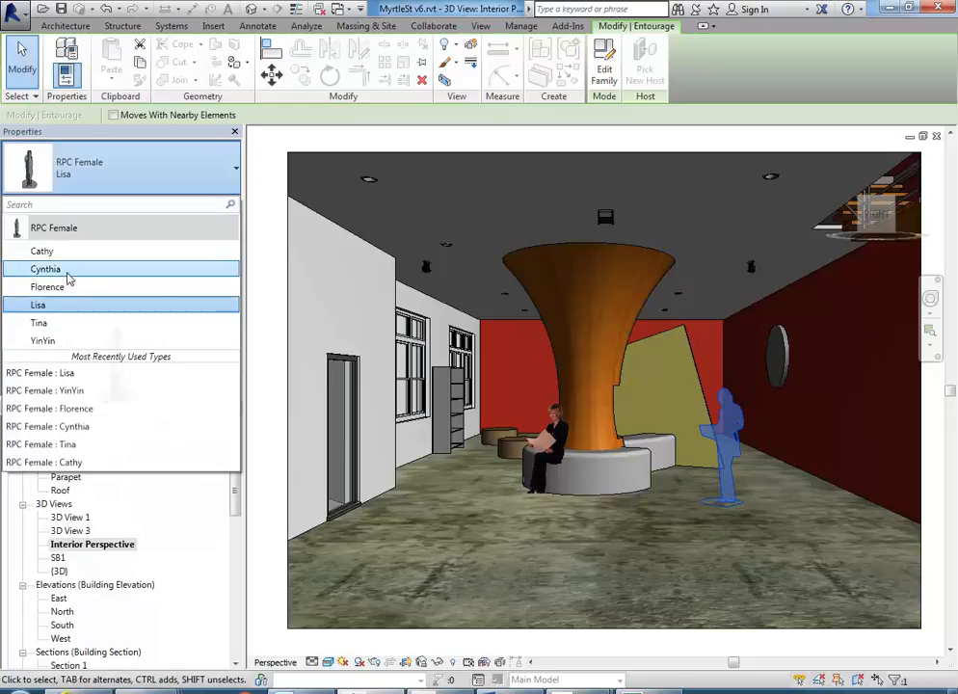
pyautogui.click(654, 527)
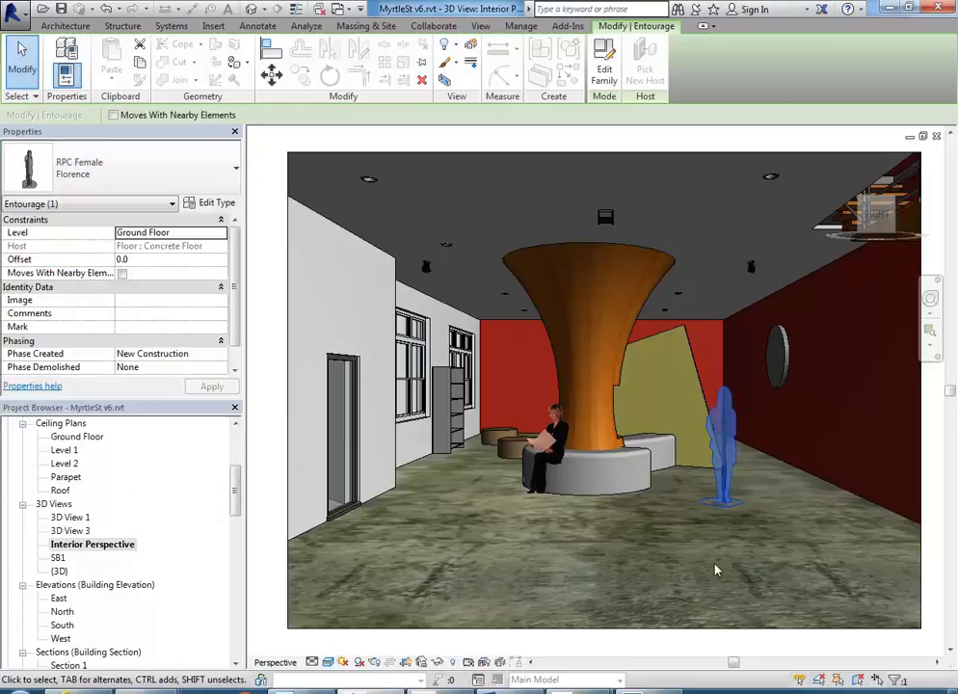
pyautogui.press('Escape')
pyautogui.moveTo(723, 489); pyautogui.dragTo(760, 535)
pyautogui.click(675, 550)
pyautogui.click(648, 547)
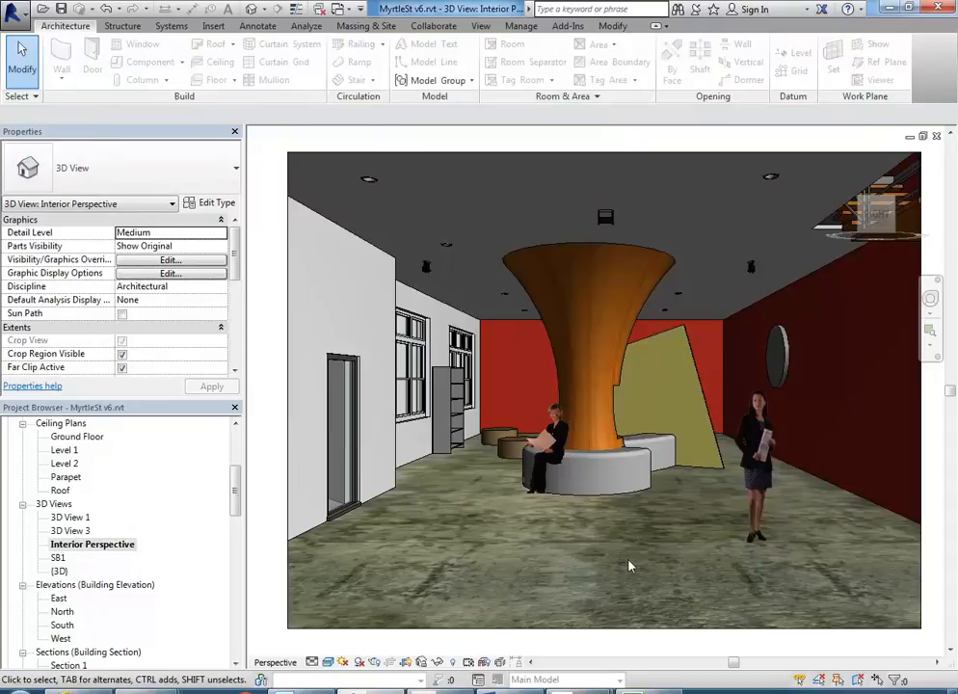
# Step: In the appearance of the Concrete, Cast In Place material, set the texture's brightness to 87 and its sample width to 4000 mm
pyautogui.click(374, 662)
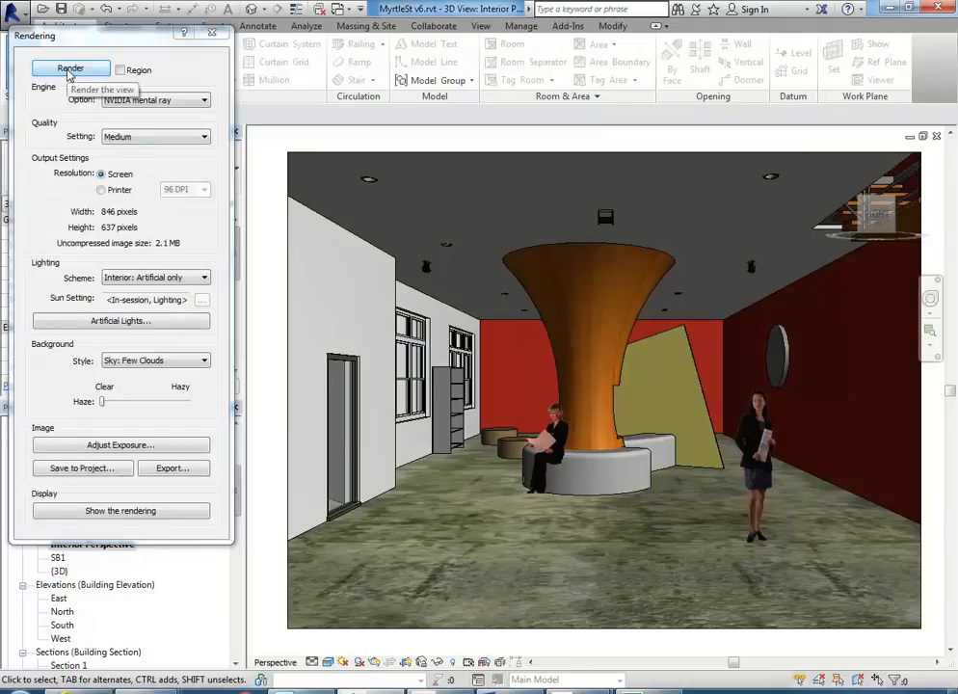
pyautogui.click(212, 33)
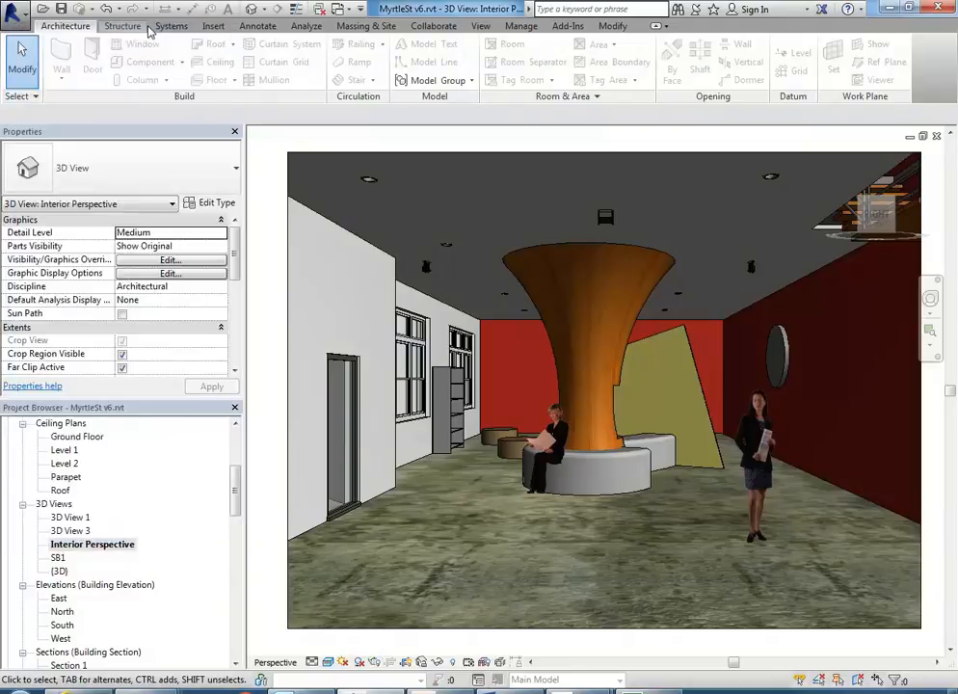
pyautogui.click(520, 26)
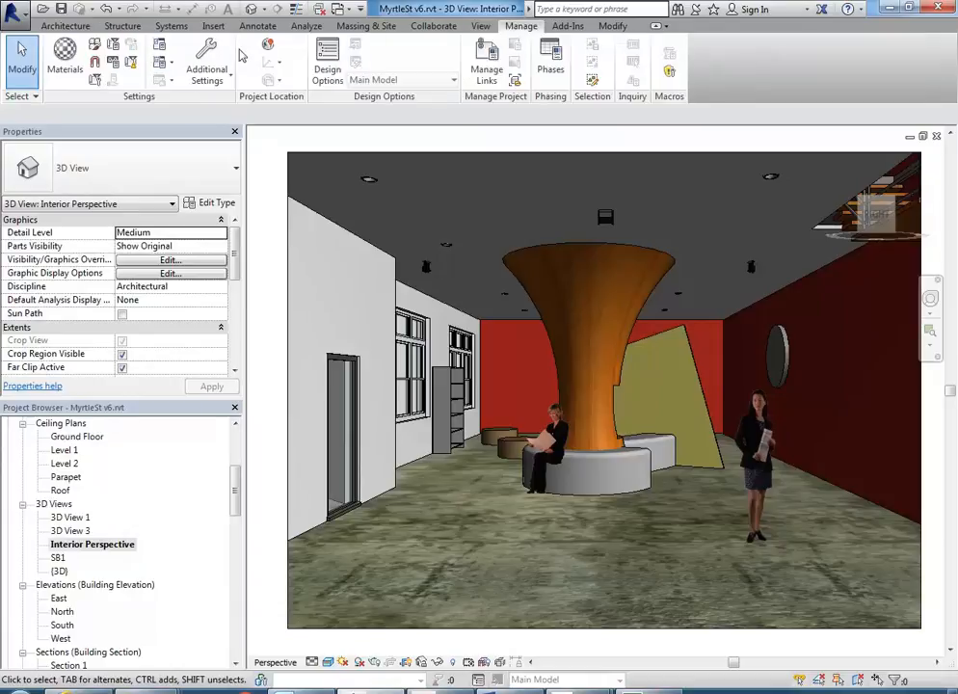
pyautogui.click(65, 53)
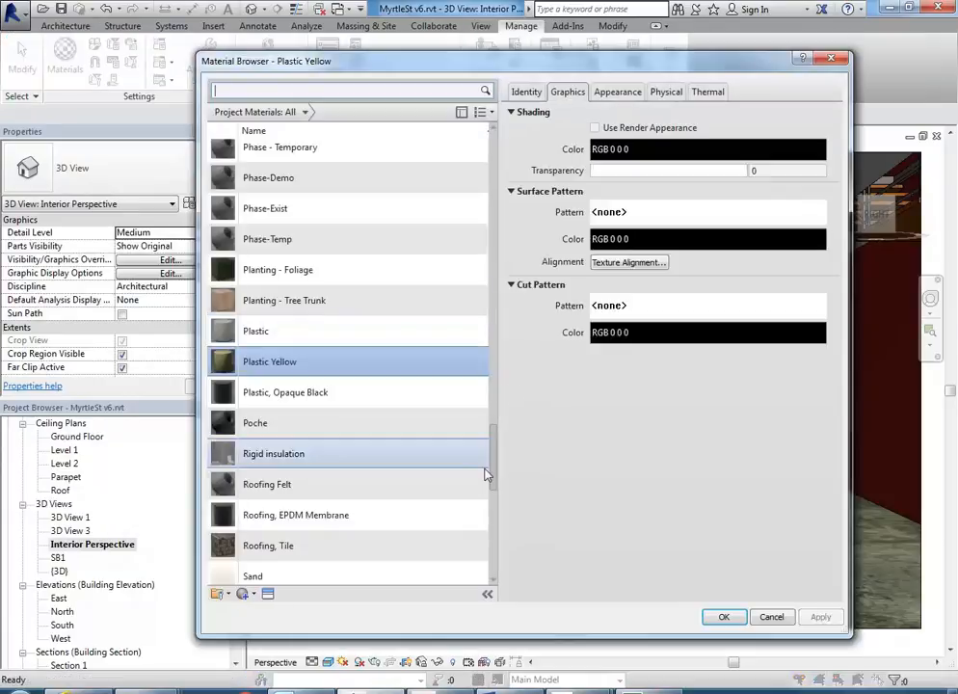
pyautogui.moveTo(499, 474); pyautogui.dragTo(500, 197)
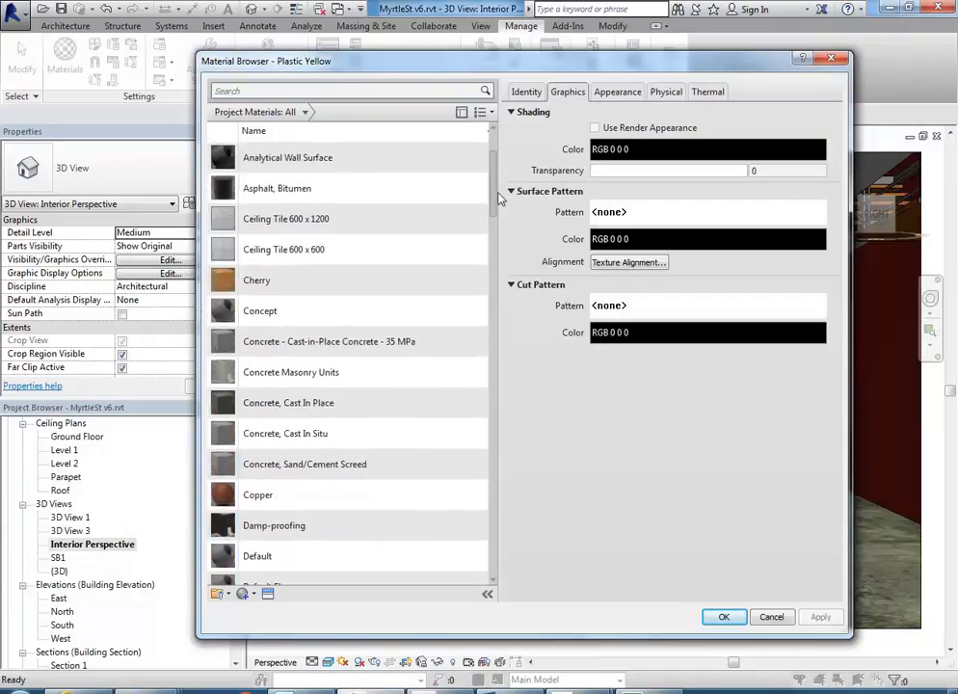
pyautogui.click(240, 405)
pyautogui.click(617, 91)
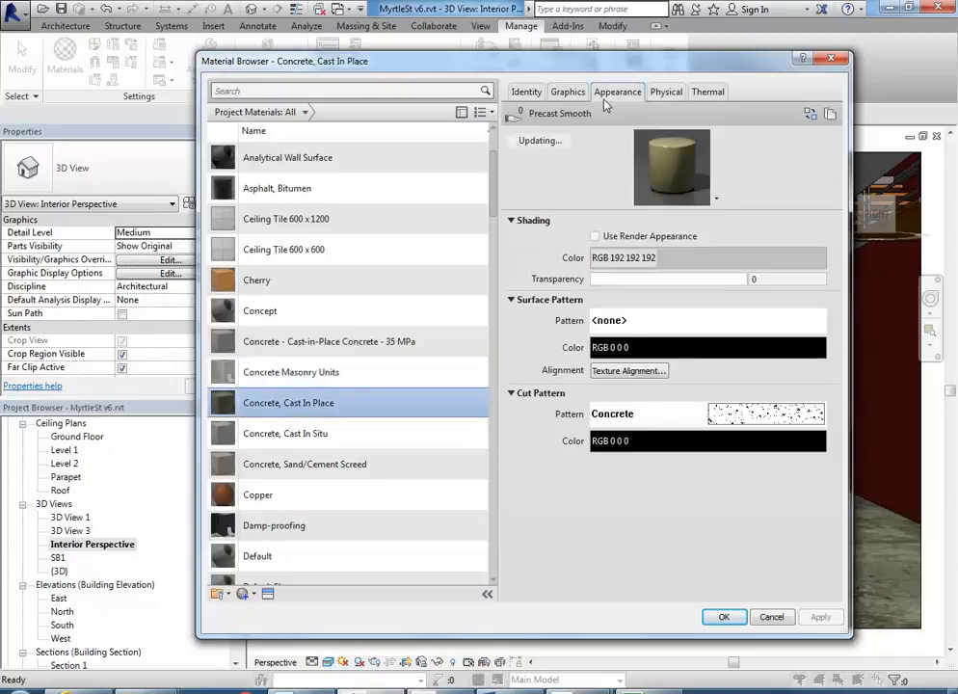
pyautogui.click(621, 318)
pyautogui.moveTo(417, 307); pyautogui.dragTo(403, 307)
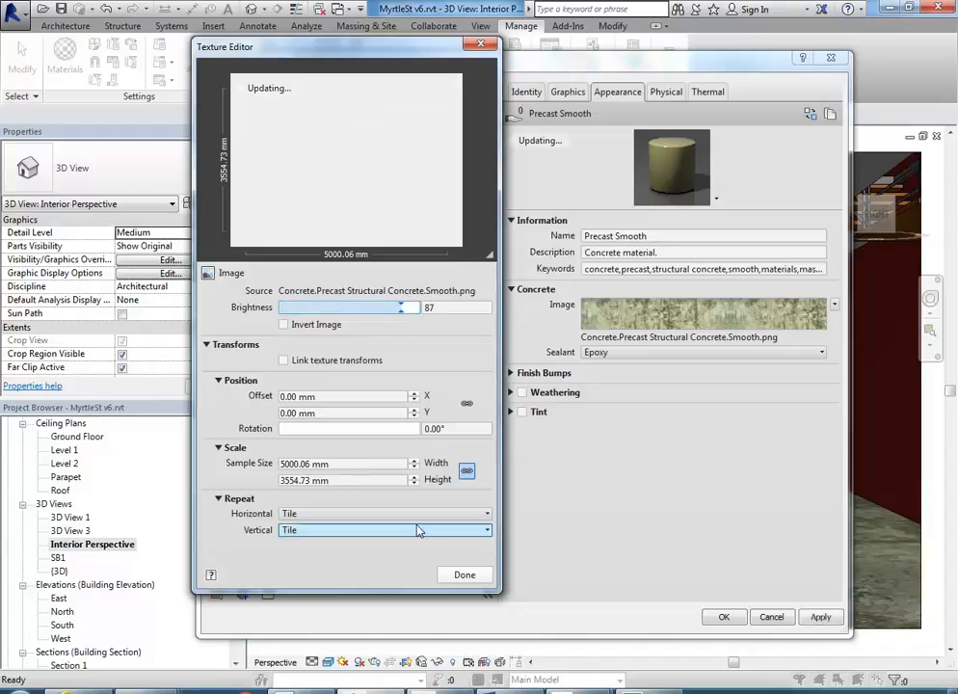
pyautogui.click(333, 463)
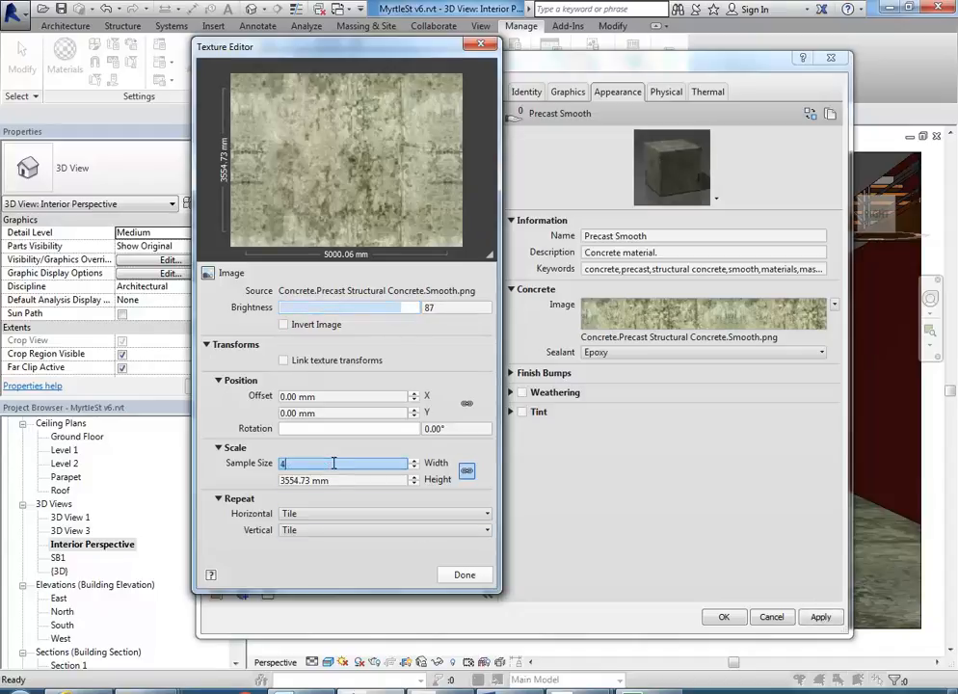
pyautogui.press('Tab')
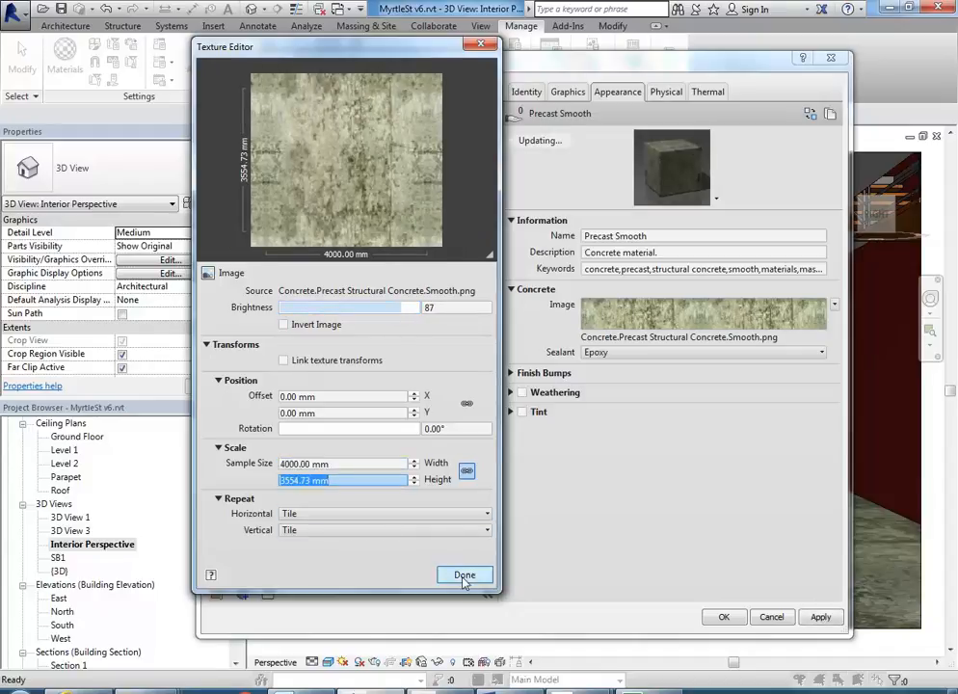
pyautogui.click(463, 577)
# Step: Change the Concrete, Cast In Place sealant to Acrylic and apply the material changes
pyautogui.click(663, 353)
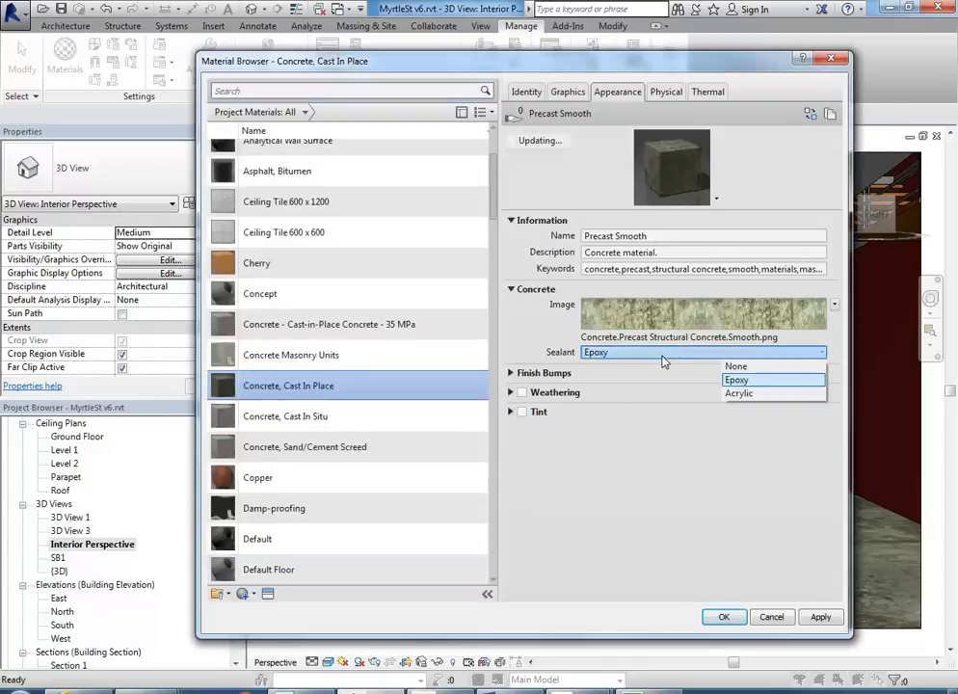
pyautogui.click(748, 397)
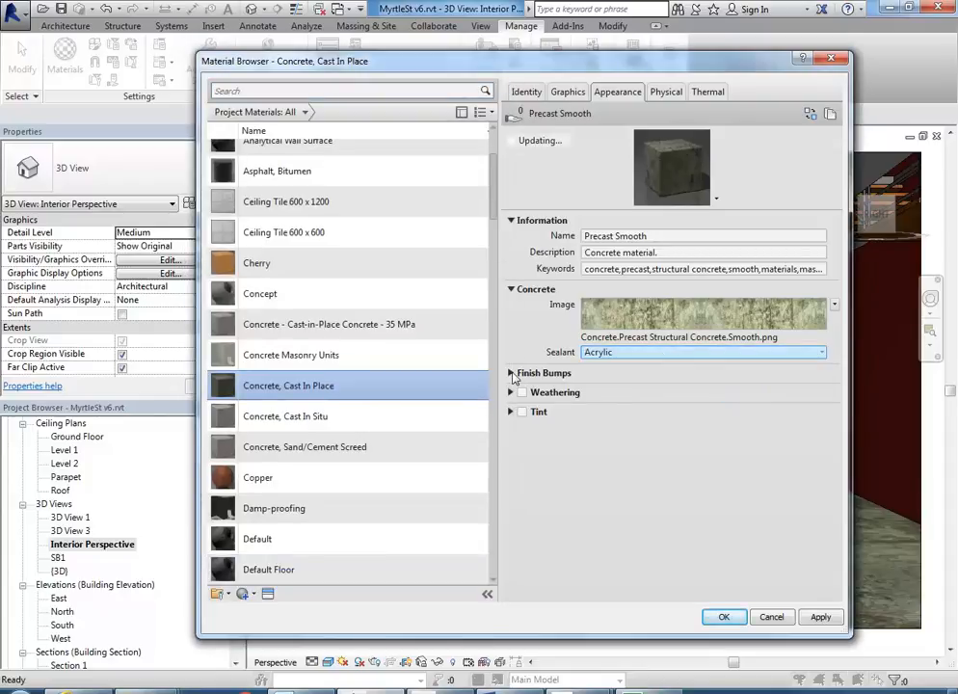
pyautogui.click(724, 617)
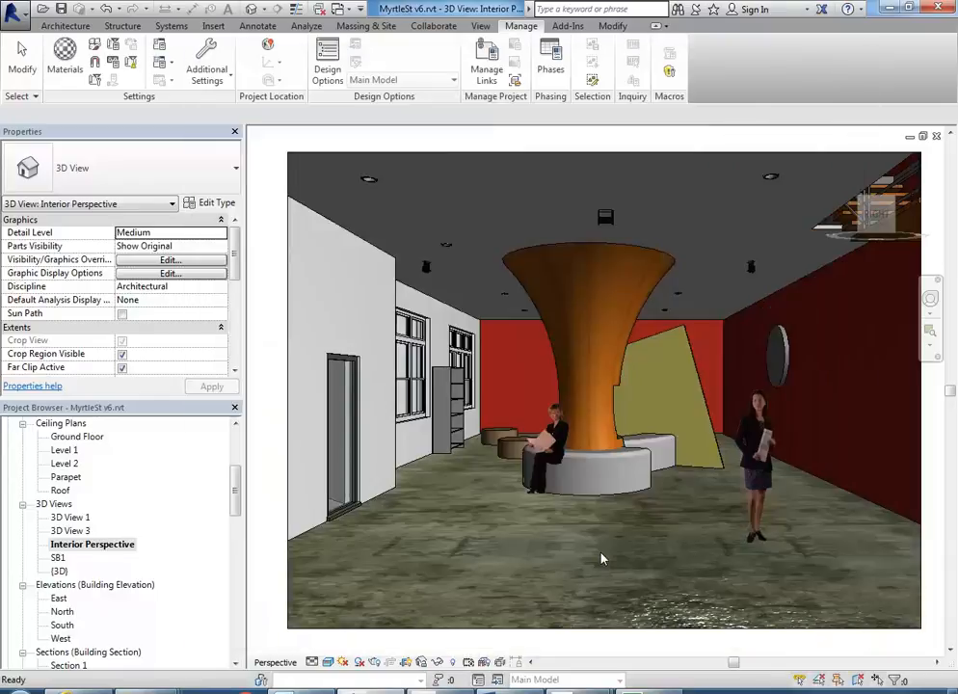
# Step: Start rendering the Interior Perspective with the existing render settings
pyautogui.click(375, 662)
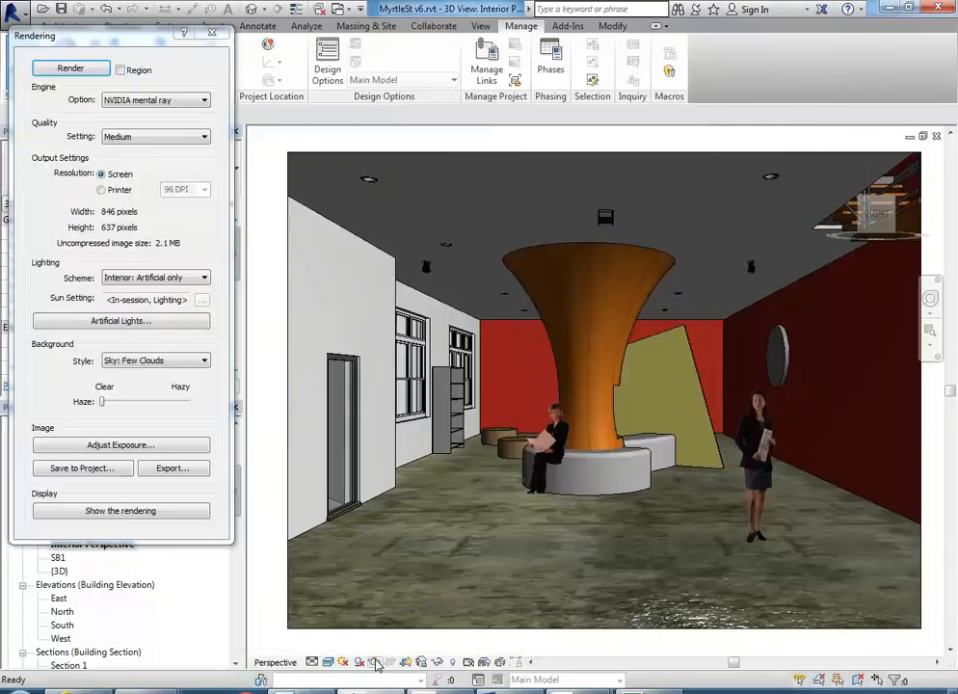
pyautogui.click(61, 72)
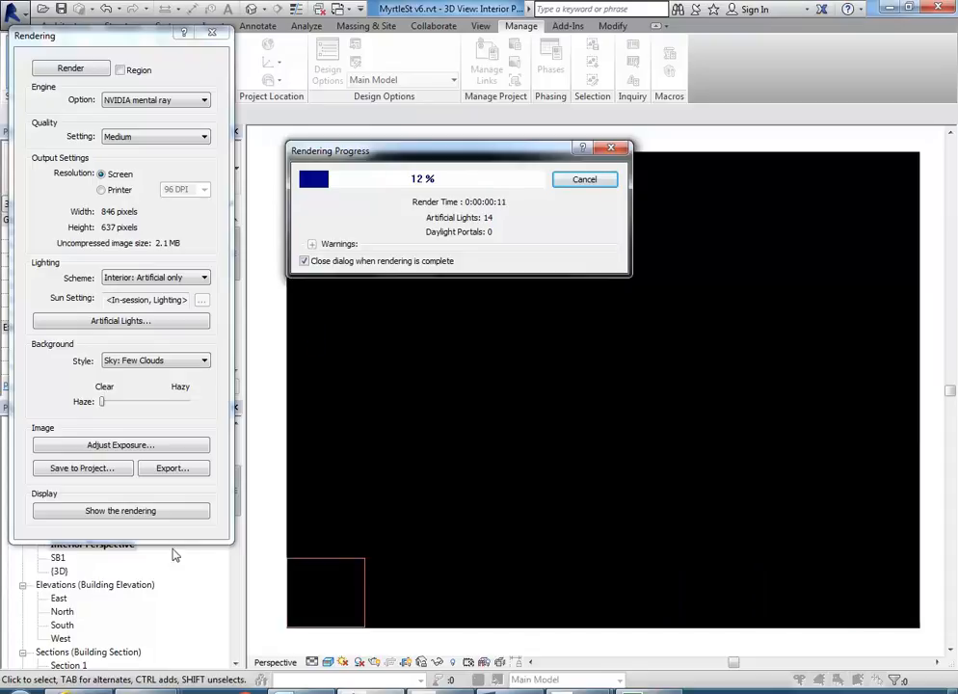
# Step: Switch to Windows Explorer on the U: drive, enlarge the window and open the good stuff folder inside Demo
pyautogui.moveTo(152, 688)
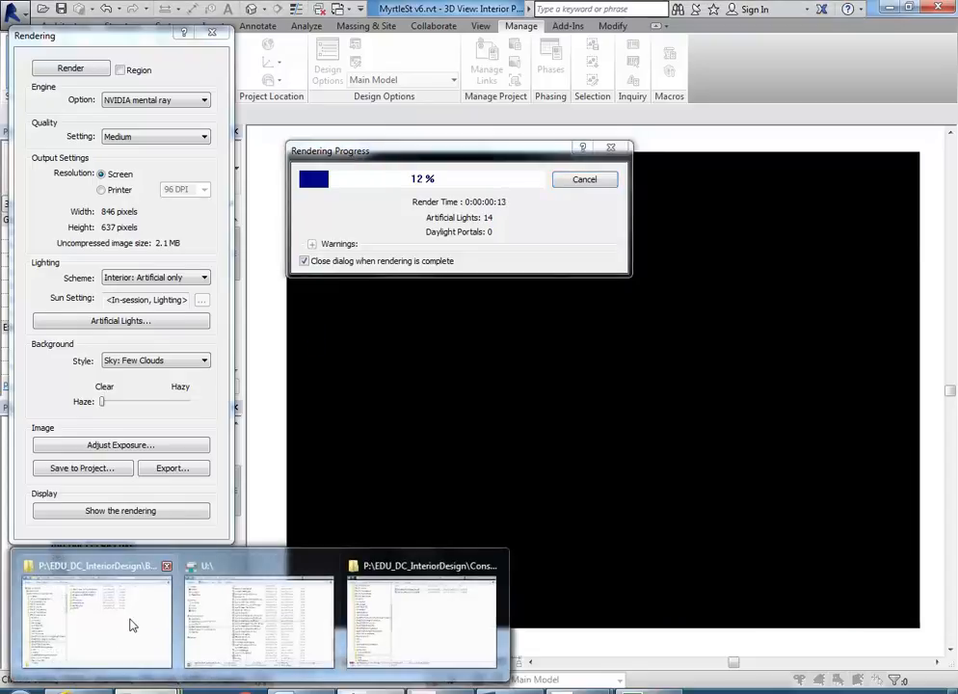
pyautogui.click(218, 616)
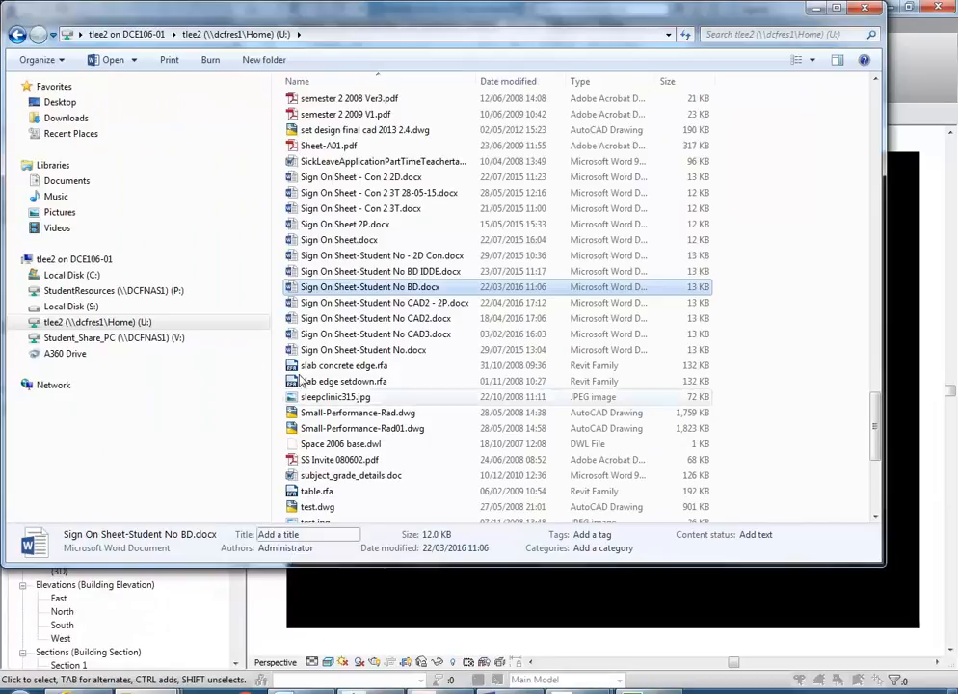
pyautogui.click(97, 322)
pyautogui.click(355, 360)
pyautogui.moveTo(877, 400); pyautogui.dragTo(872, 117)
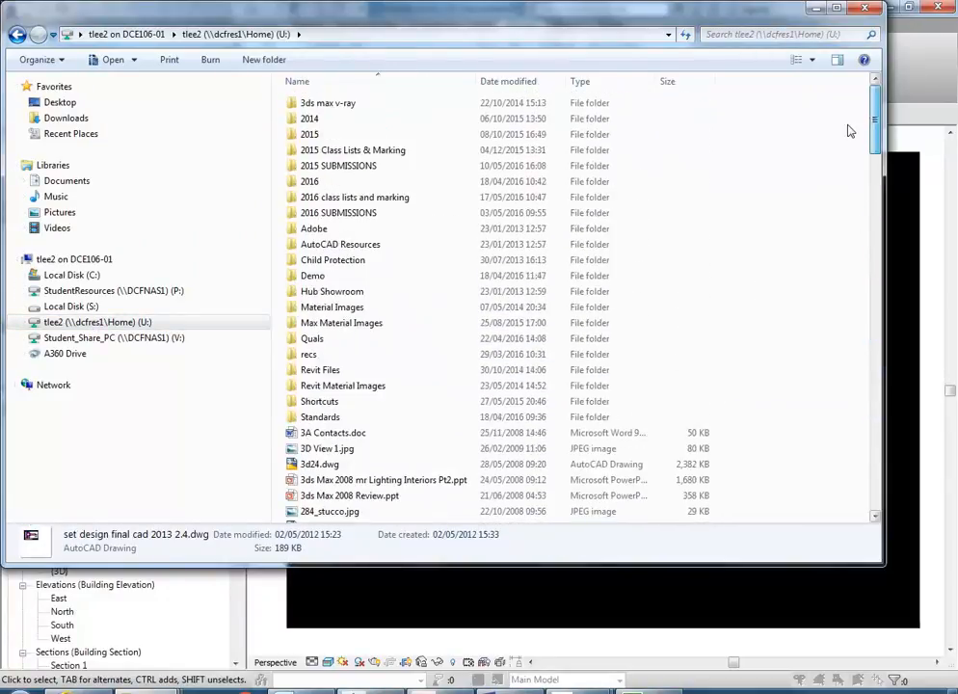
pyautogui.doubleClick(330, 279)
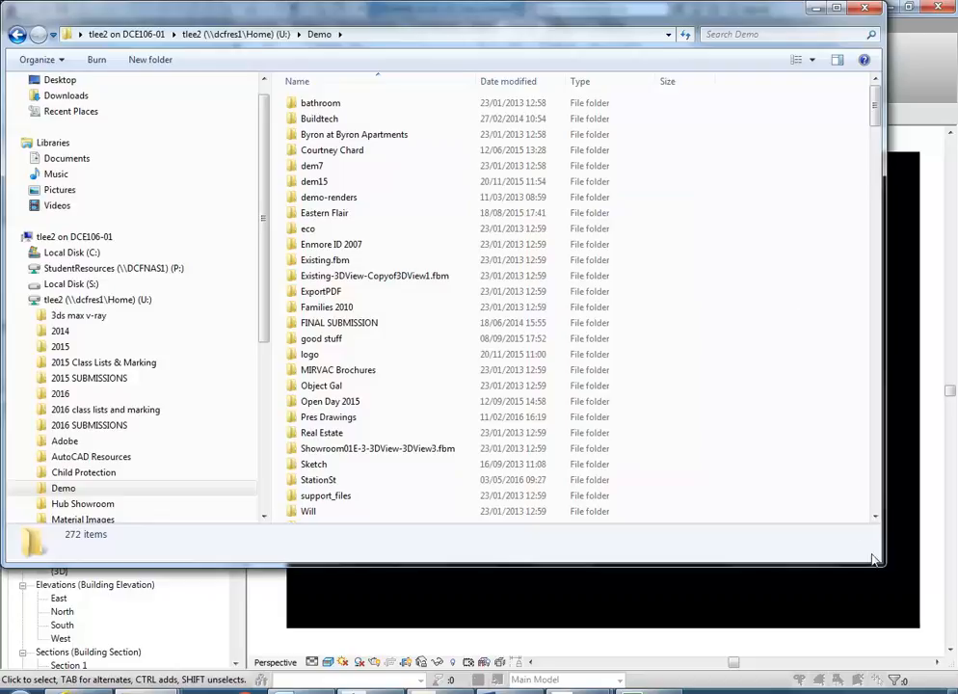
pyautogui.moveTo(878, 564); pyautogui.dragTo(934, 669)
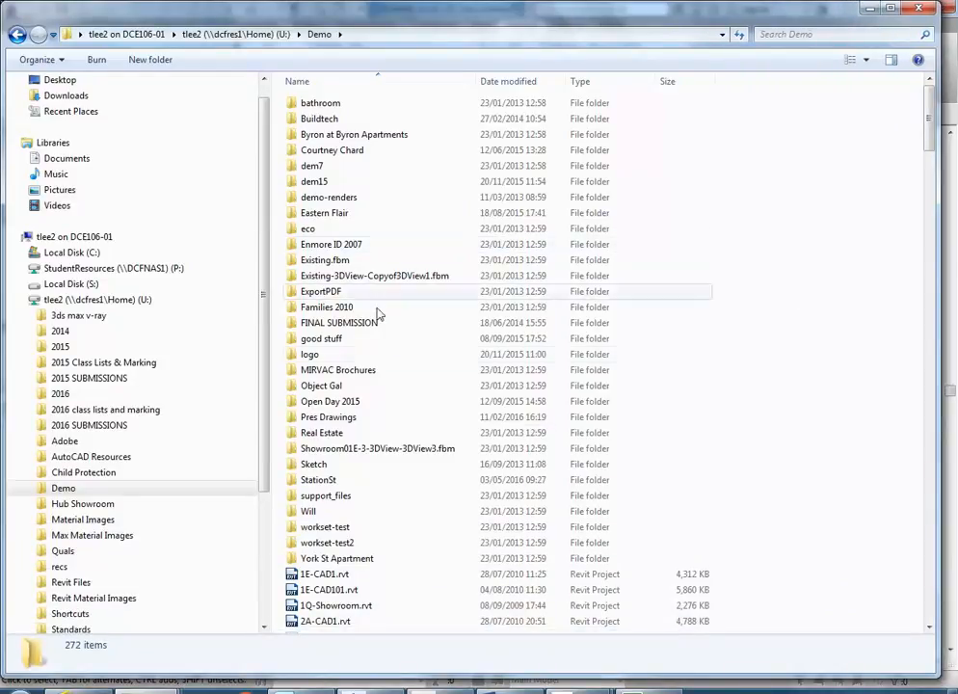
pyautogui.doubleClick(336, 339)
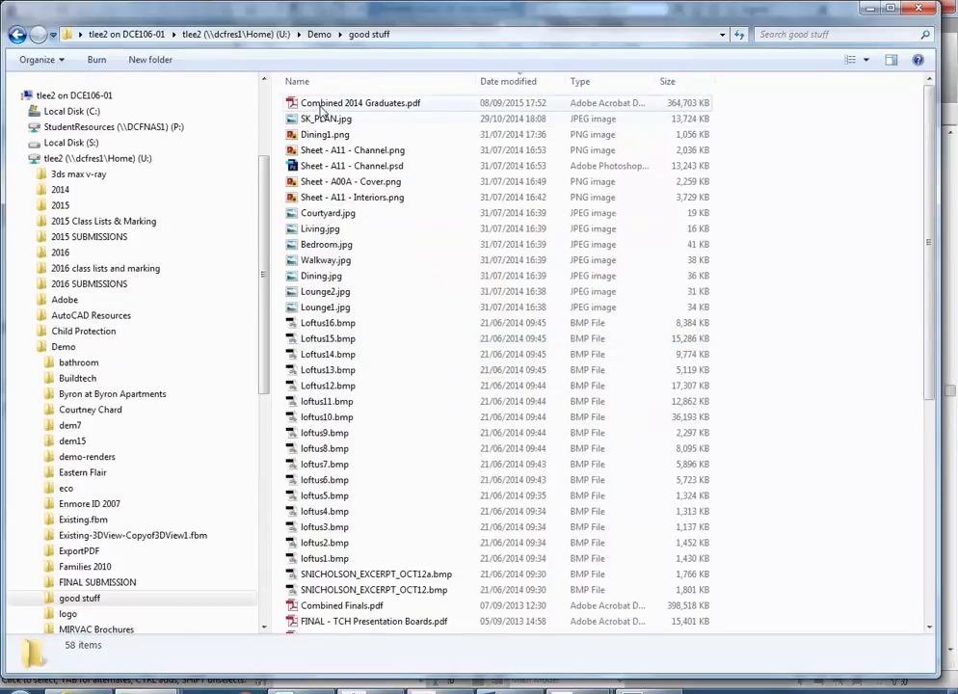
# Step: Open SK_ENTRANCEboardsALTERNATES.pdf from the good stuff folder in Adobe Acrobat and examine its floor plans and perspective image with people
pyautogui.click(336, 196)
pyautogui.scroll(-3, 335, 197)
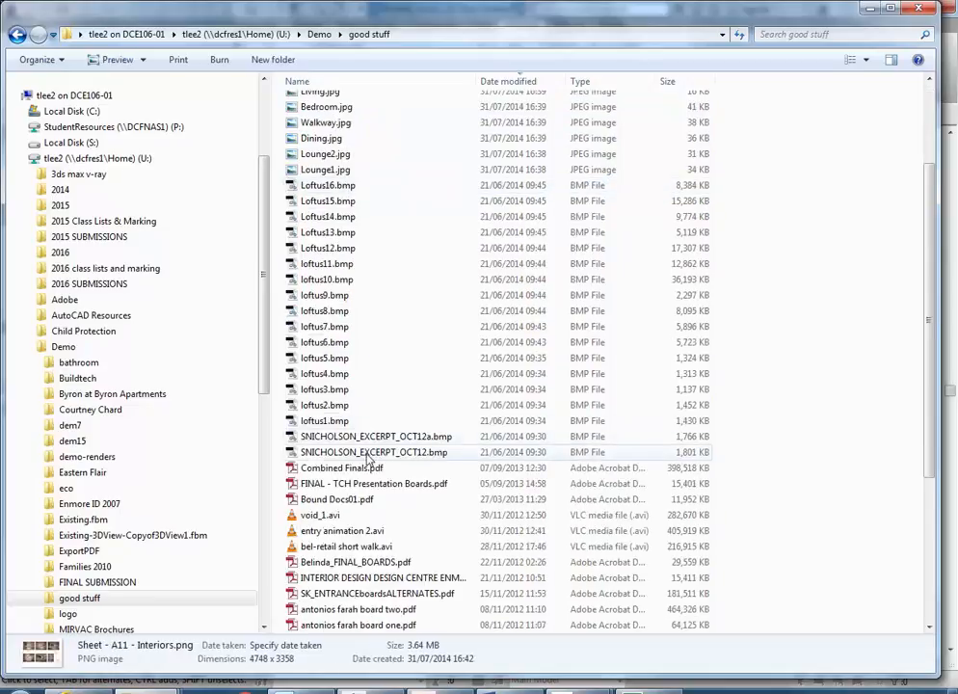
pyautogui.click(337, 442)
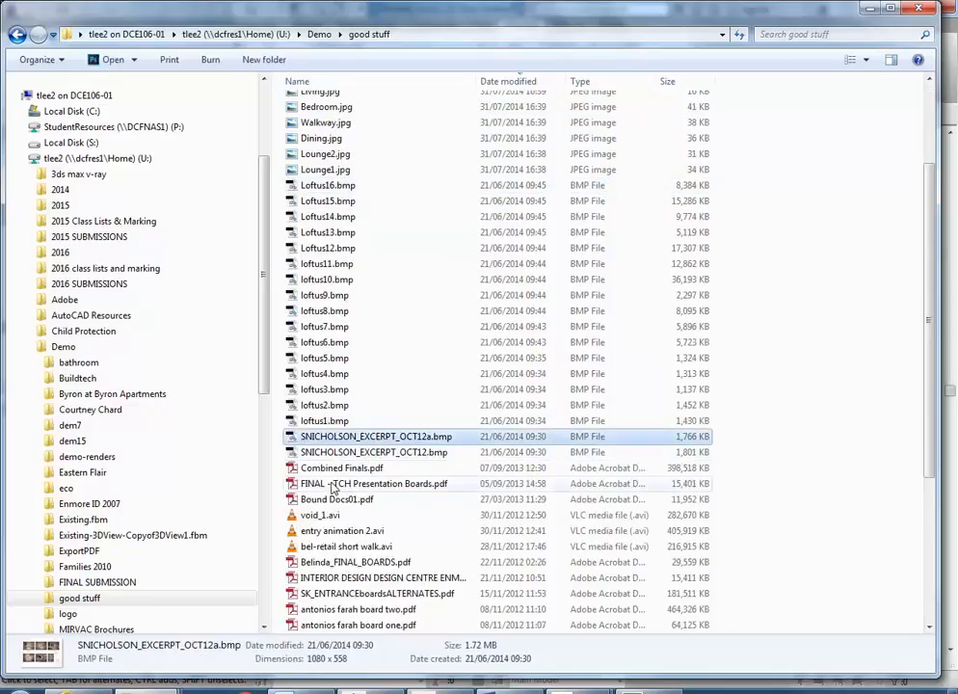
pyautogui.click(333, 488)
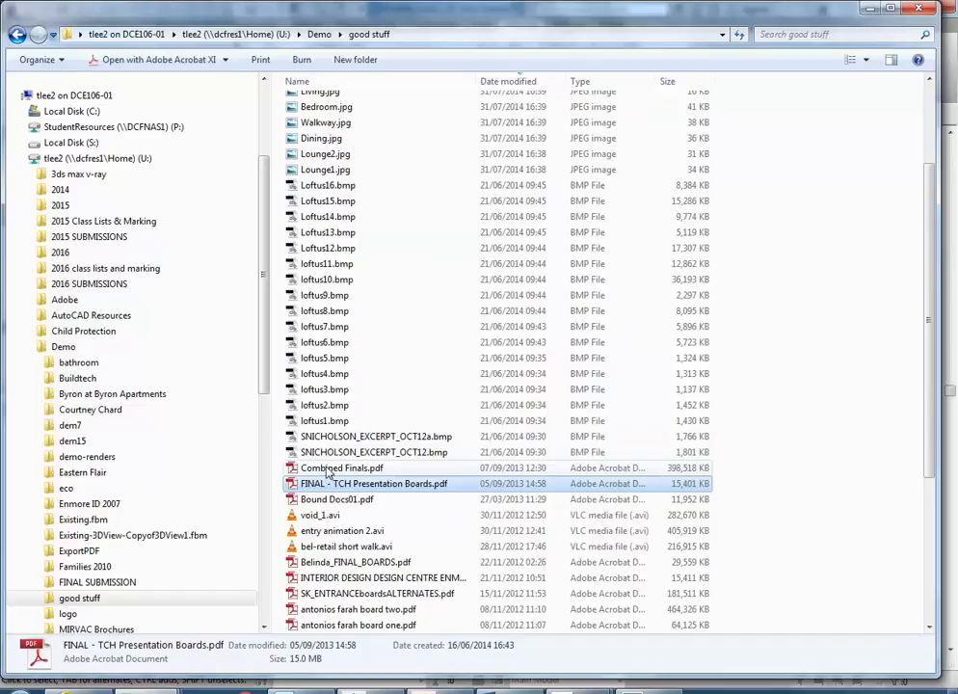
pyautogui.scroll(-5, 328, 471)
pyautogui.click(356, 357)
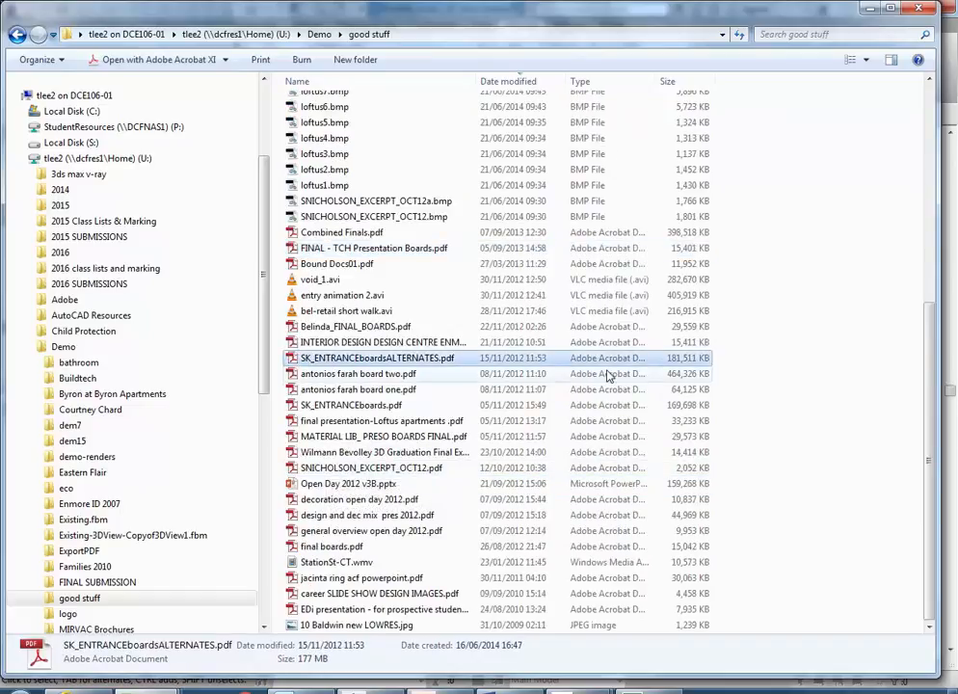
pyautogui.doubleClick(338, 362)
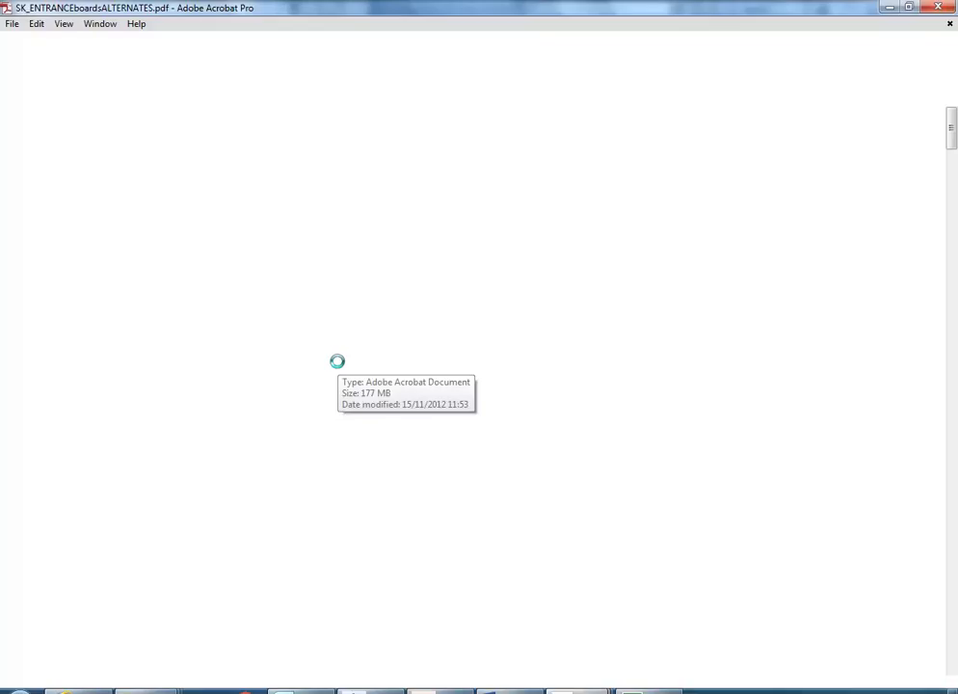
pyautogui.scroll(-10, 418, 359)
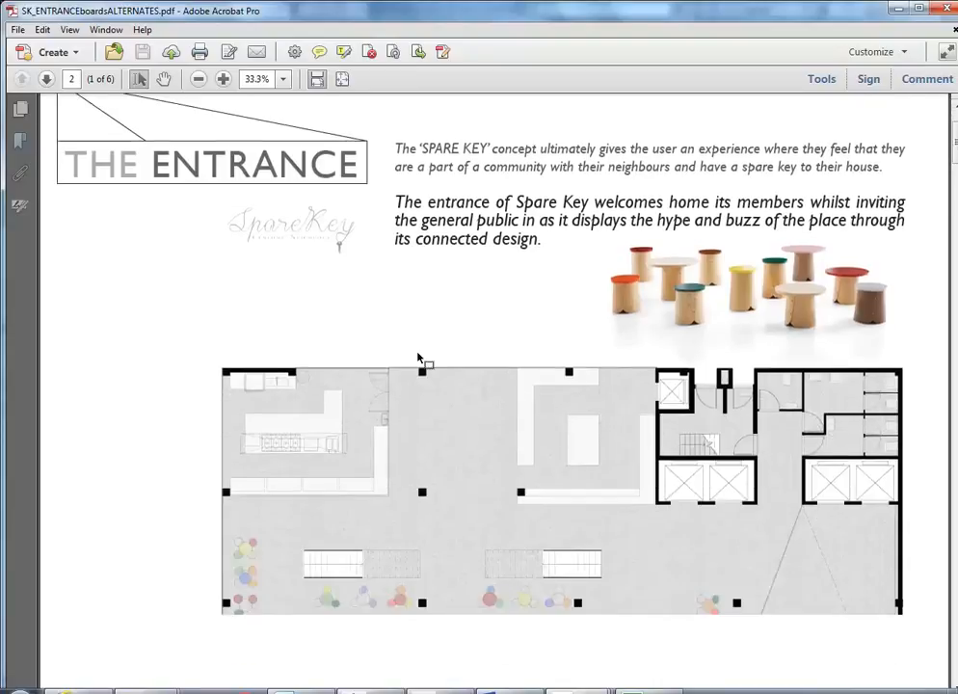
pyautogui.scroll(-5, 416, 353)
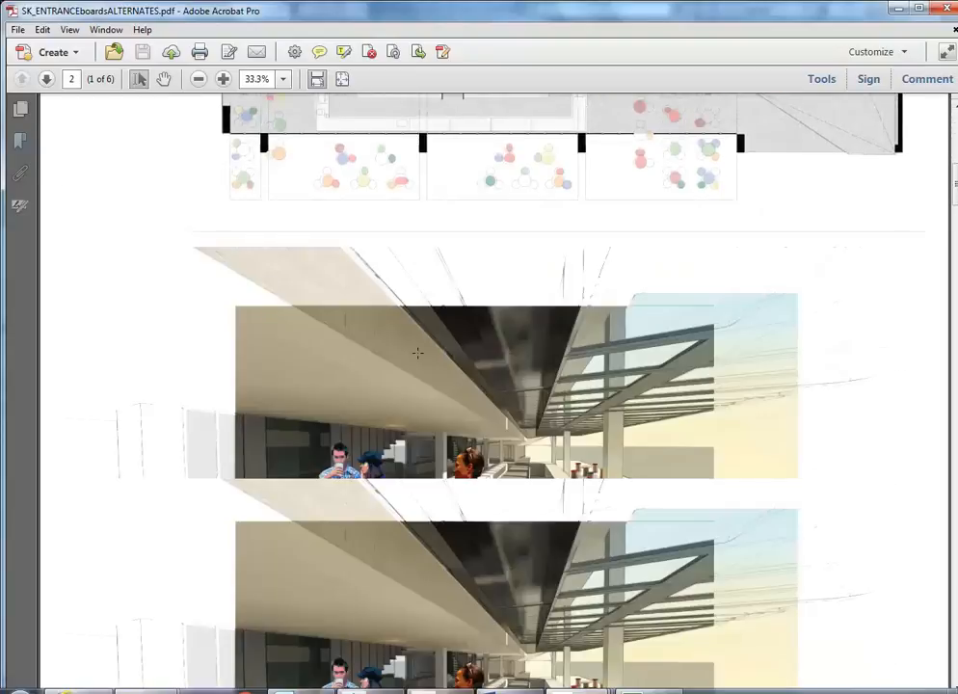
pyautogui.scroll(-2, 417, 352)
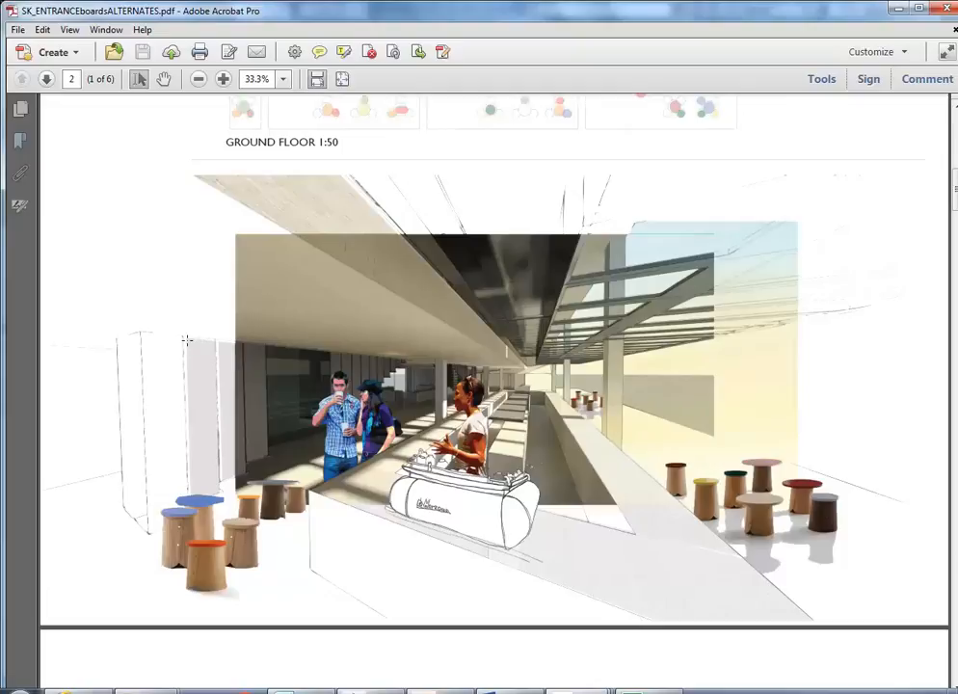
pyautogui.scroll(-5, 187, 339)
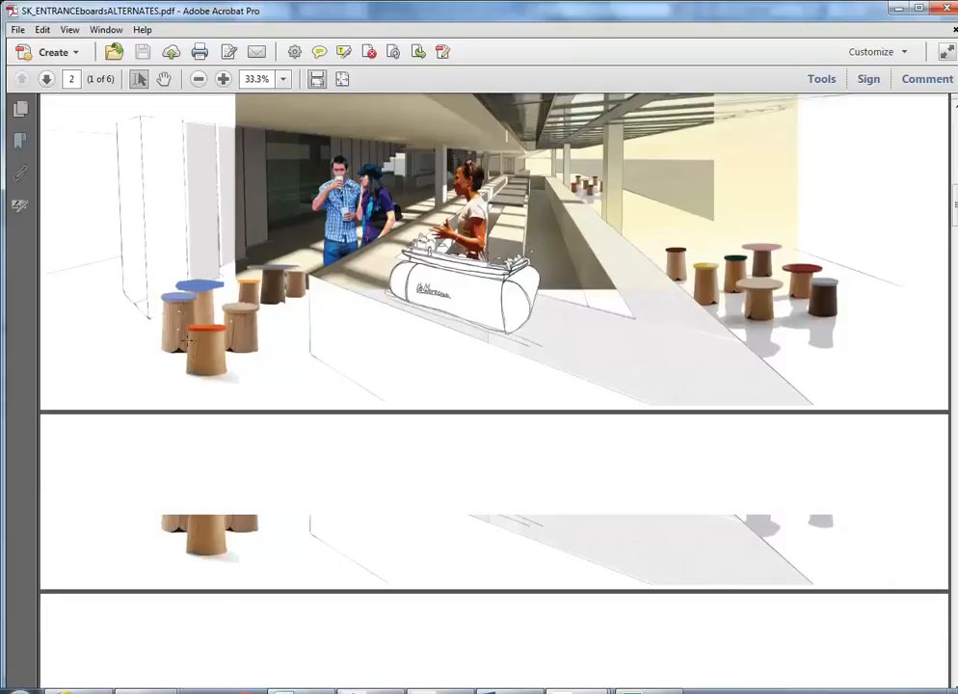
# Step: Examine the hot desk work space and the function space by night perspectives on the boards, and return to Revit's Interior Perspective rendering
pyautogui.scroll(-10, 187, 339)
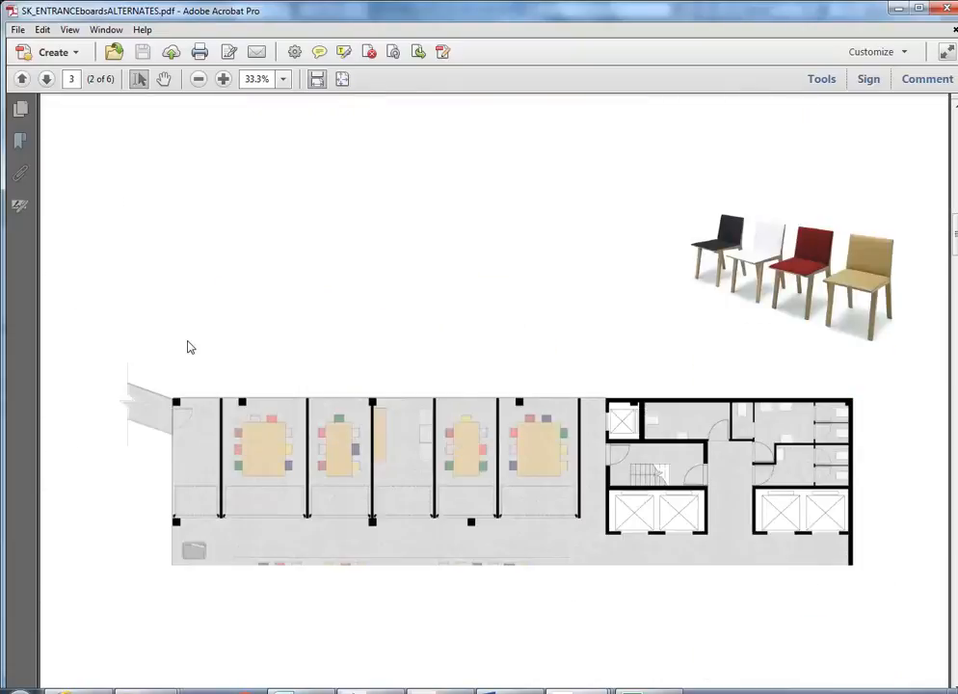
pyautogui.scroll(4, 191, 347)
pyautogui.scroll(3, 189, 342)
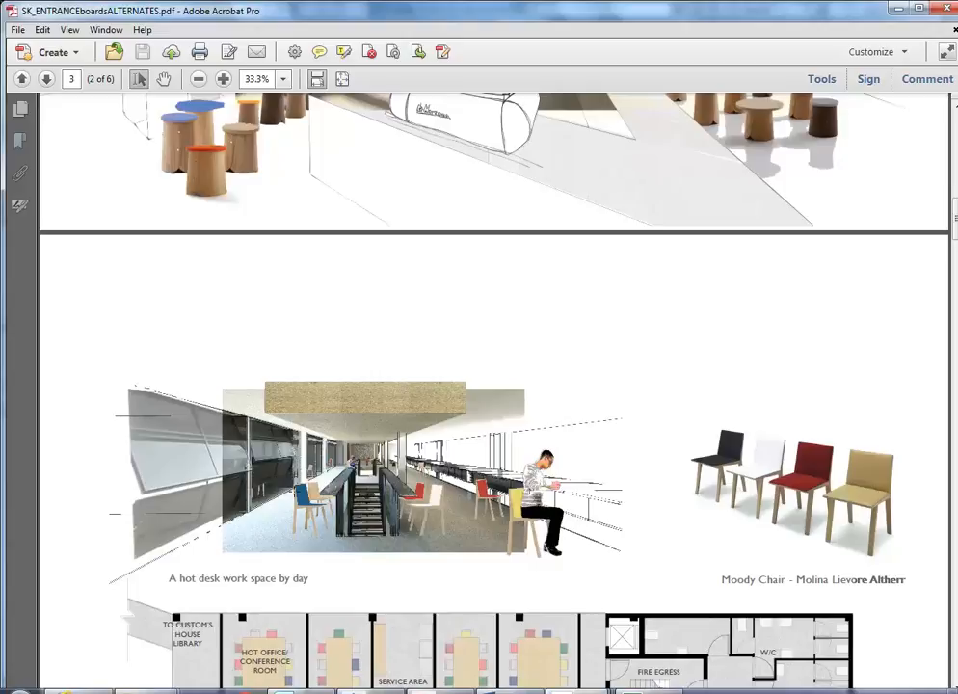
pyautogui.scroll(-15, 293, 492)
pyautogui.scroll(-3, 293, 492)
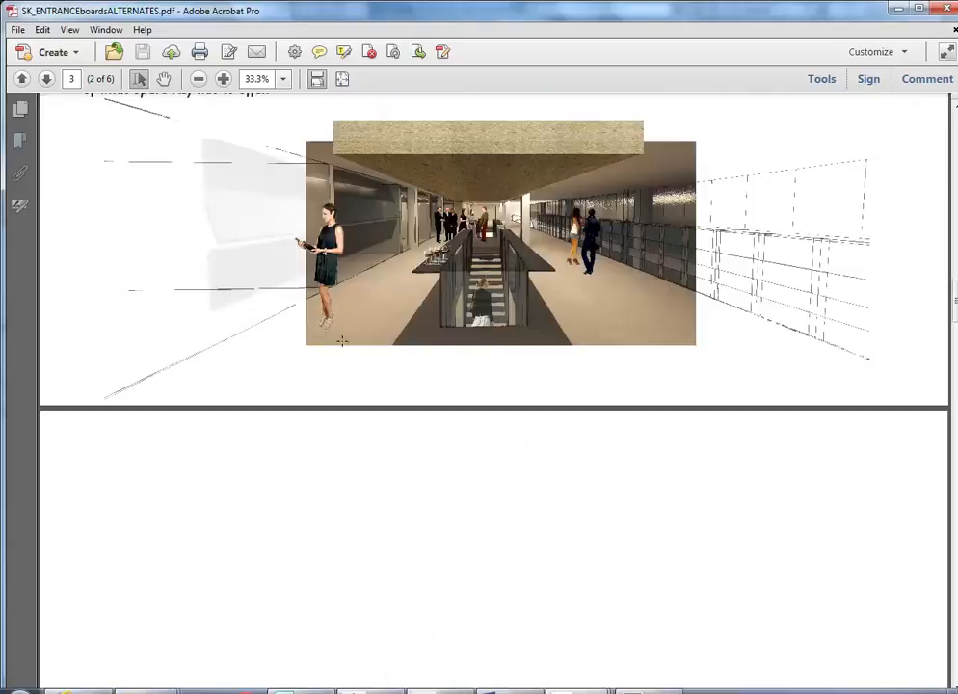
pyautogui.scroll(2, 348, 349)
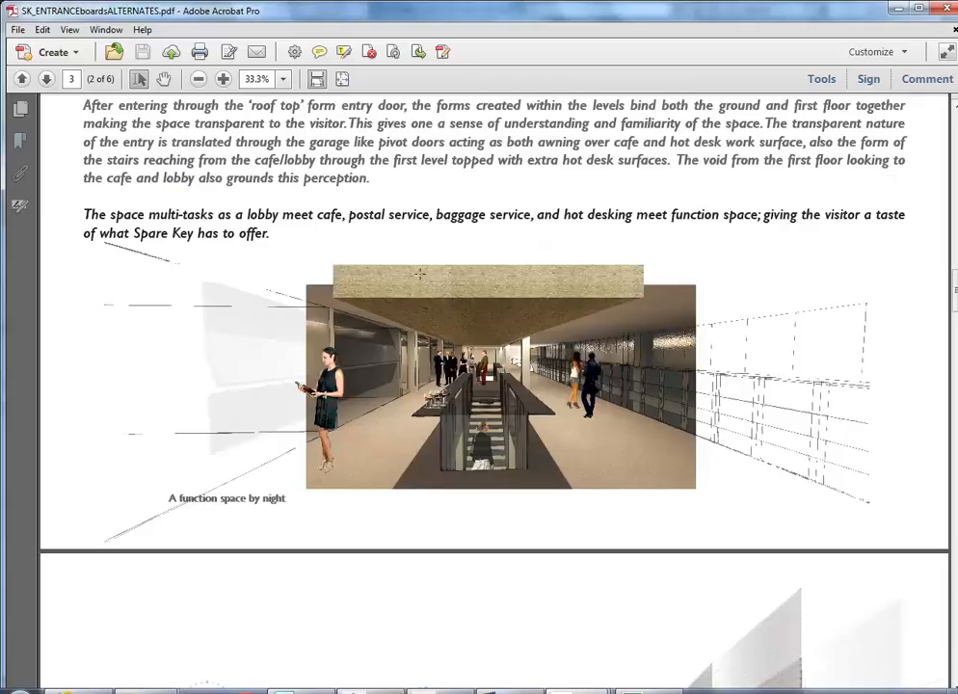
pyautogui.click(898, 9)
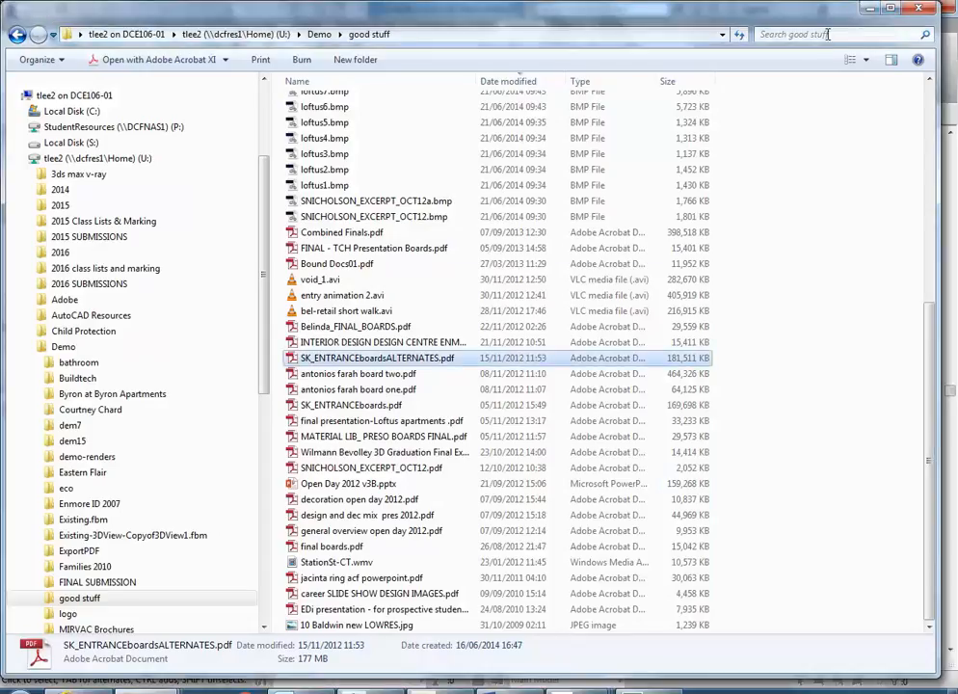
pyautogui.click(869, 9)
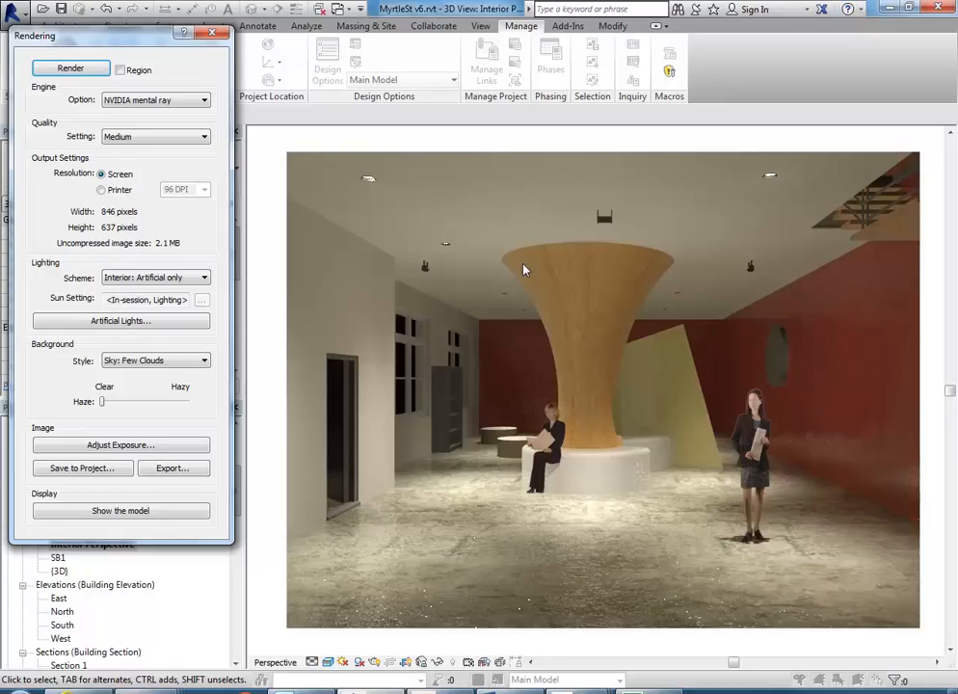
# Step: Adjust the rendering's exposure by setting the Exposure Value to 6.08
pyautogui.click(151, 446)
pyautogui.moveTo(227, 96); pyautogui.dragTo(232, 95)
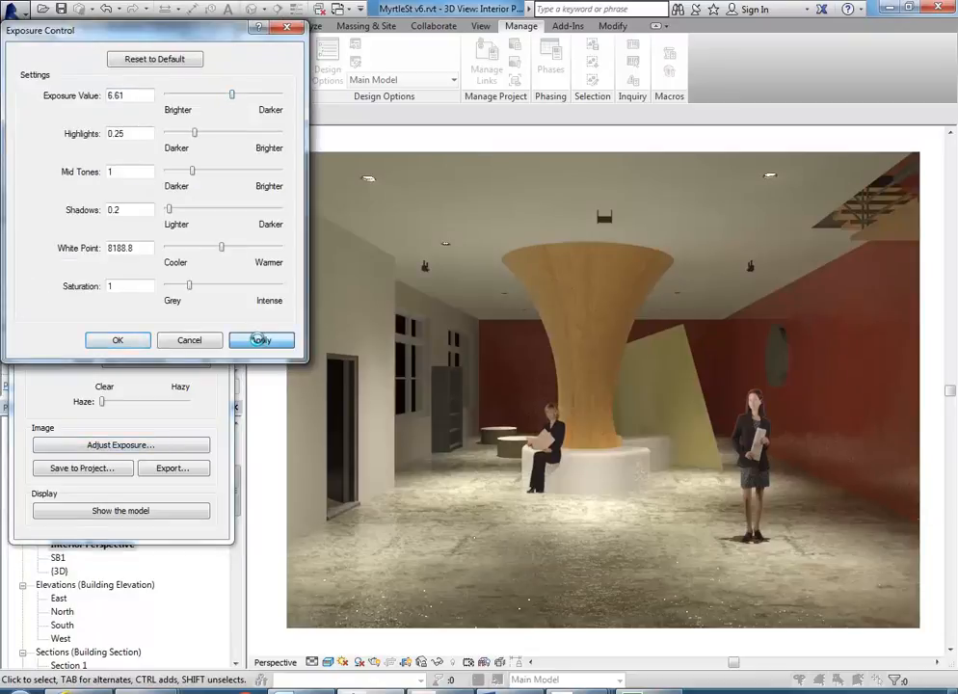
pyautogui.click(260, 340)
pyautogui.moveTo(232, 95); pyautogui.dragTo(231, 97)
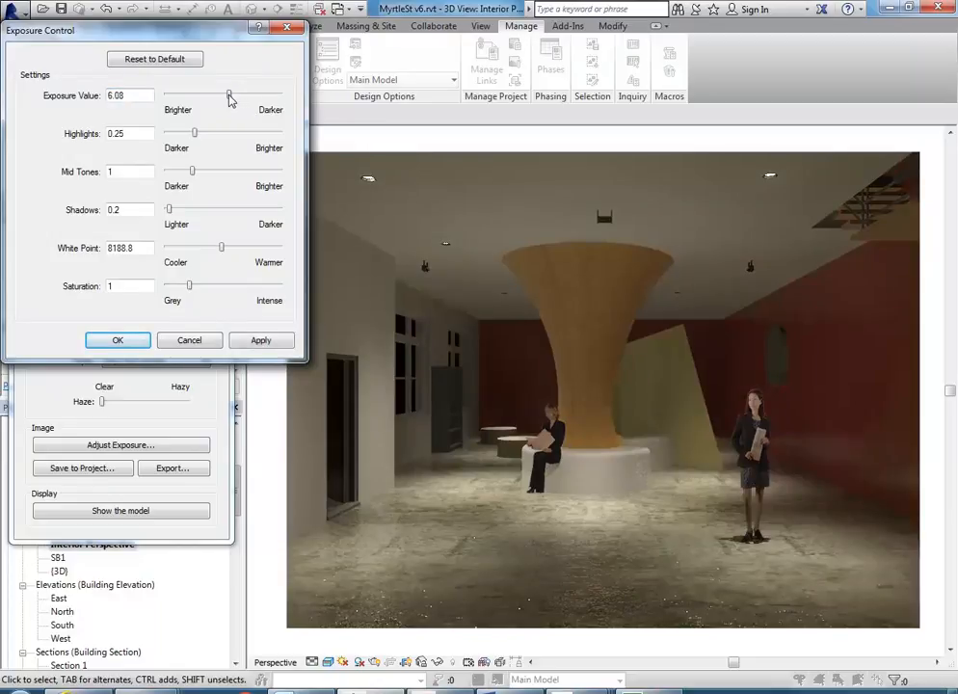
pyautogui.click(260, 340)
pyautogui.click(118, 340)
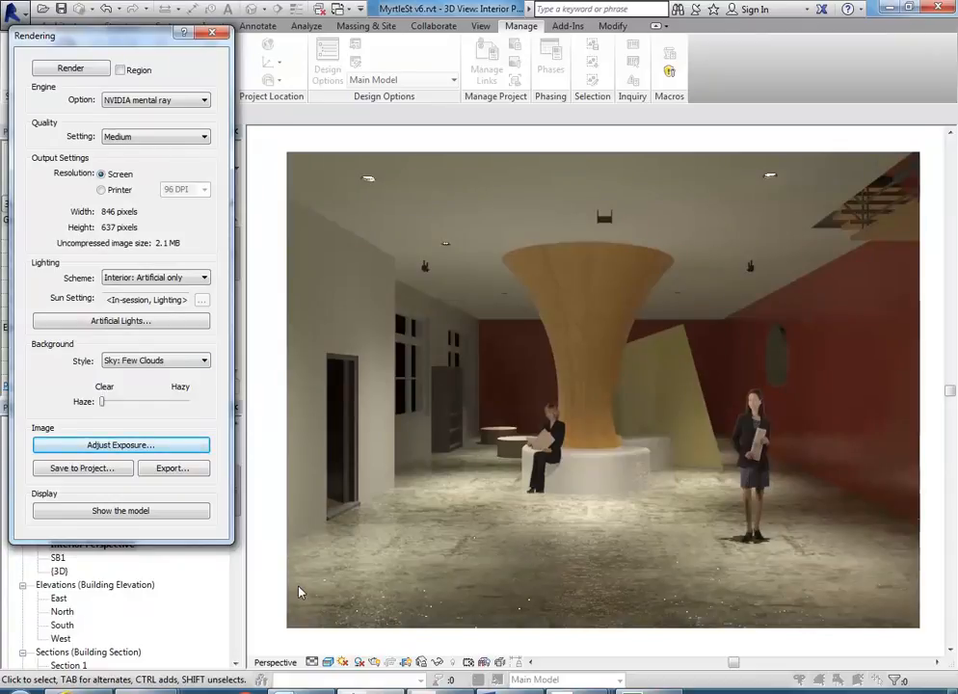
# Step: Adjust the rendering's exposure with a Saturation of 1.57 and a cooler White Point of 6538.8
pyautogui.click(130, 444)
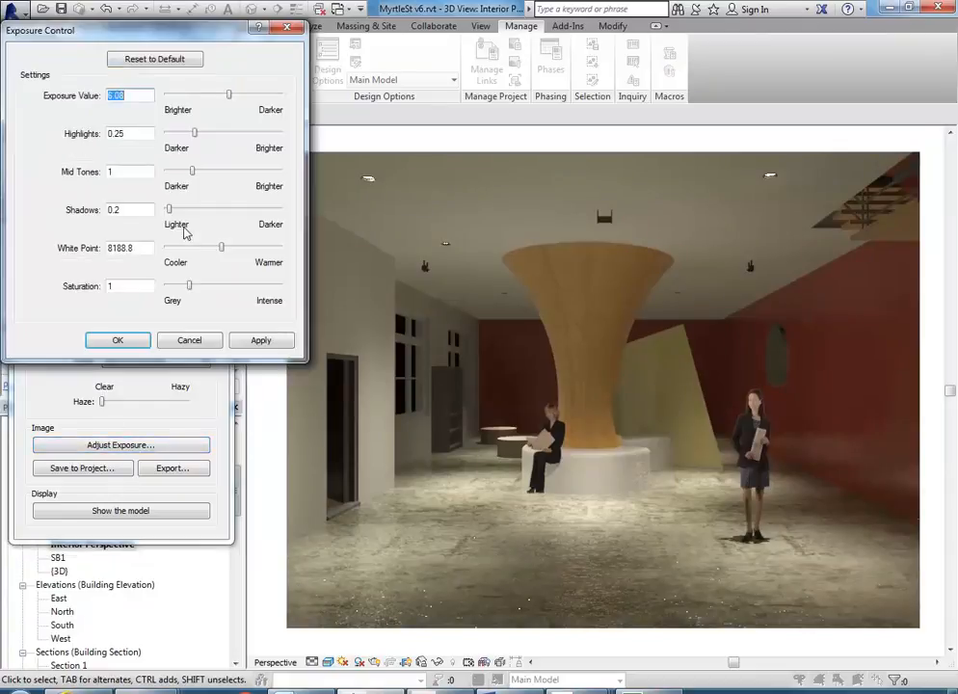
pyautogui.click(191, 287)
pyautogui.moveTo(192, 289); pyautogui.dragTo(205, 288)
pyautogui.click(256, 342)
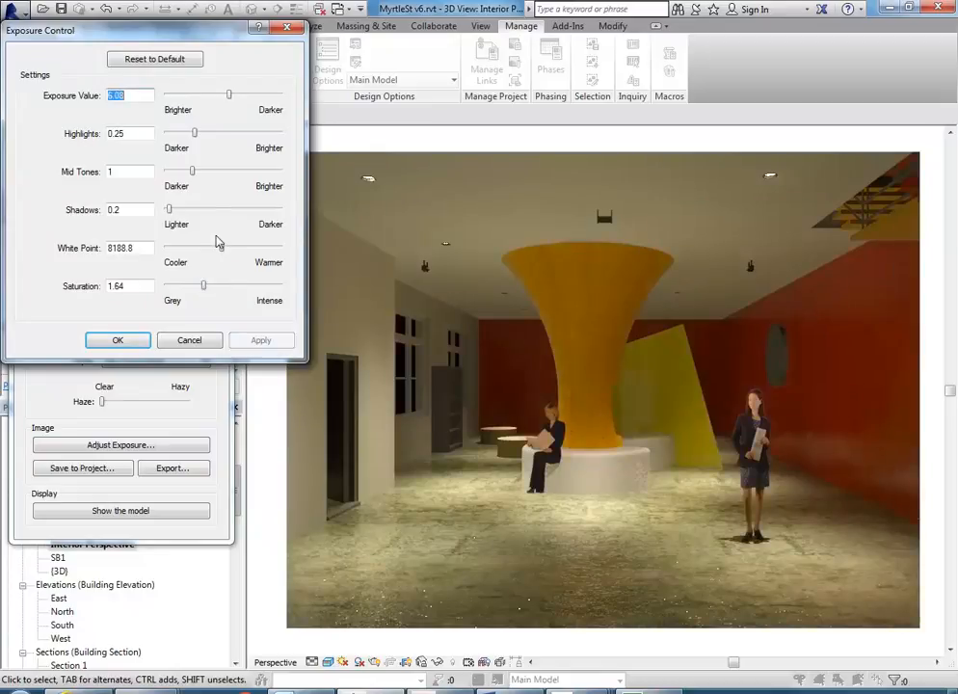
pyautogui.moveTo(204, 285); pyautogui.dragTo(207, 250)
pyautogui.click(242, 350)
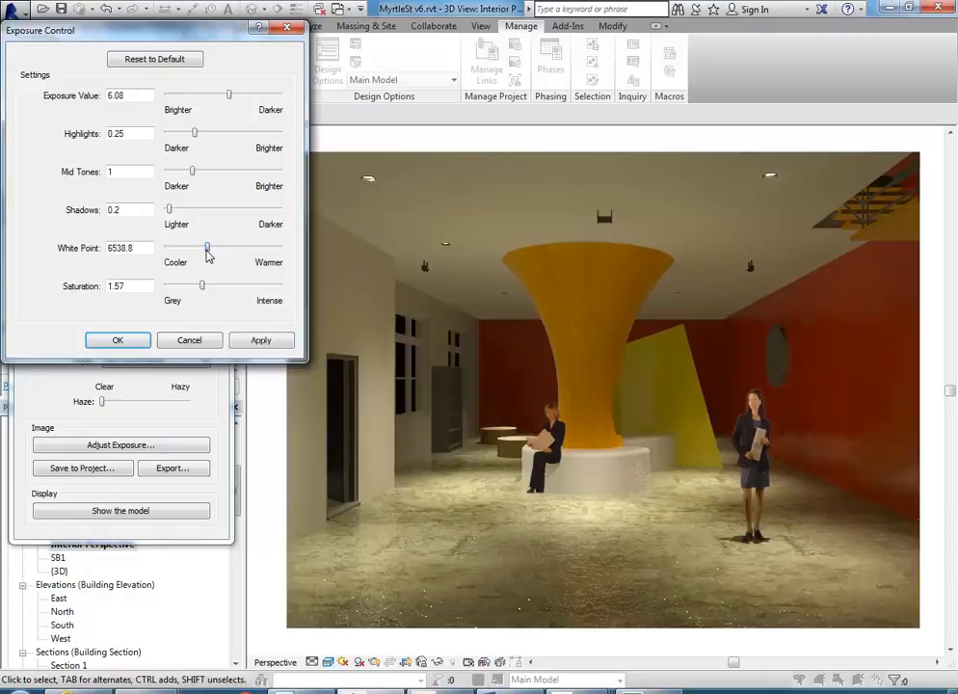
pyautogui.click(252, 341)
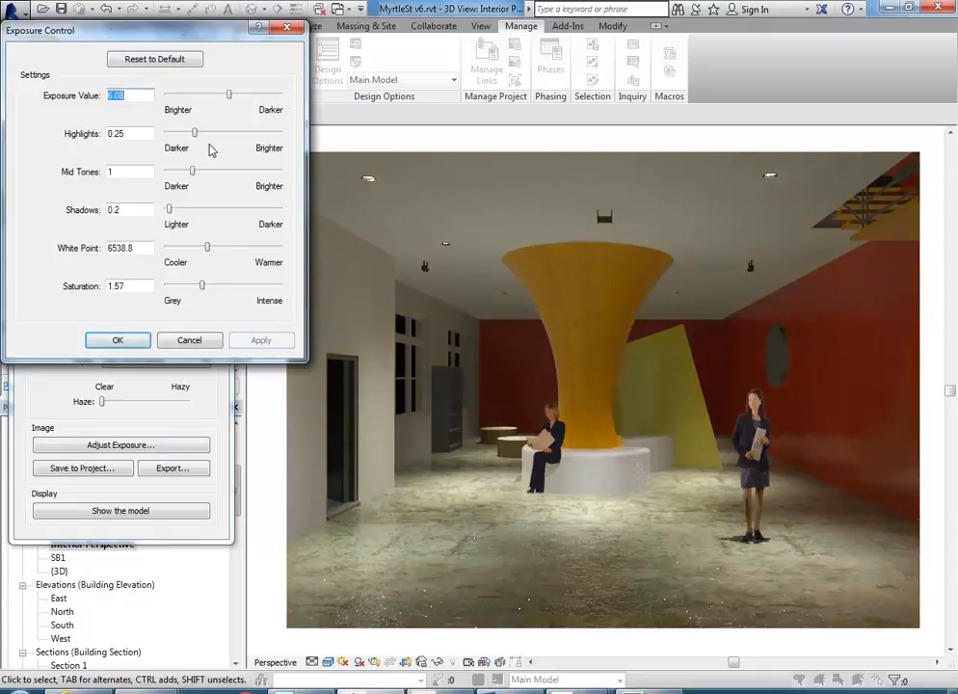
pyautogui.click(117, 342)
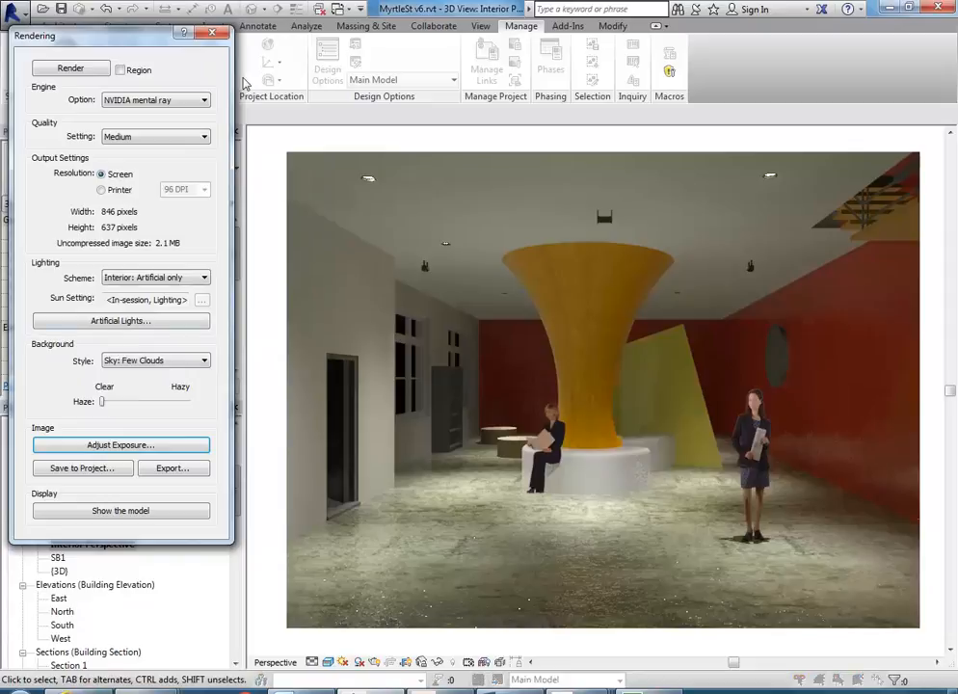
# Step: Close and reopen the Rendering dialog, and switch the view from the model back to the rendered image
pyautogui.click(212, 32)
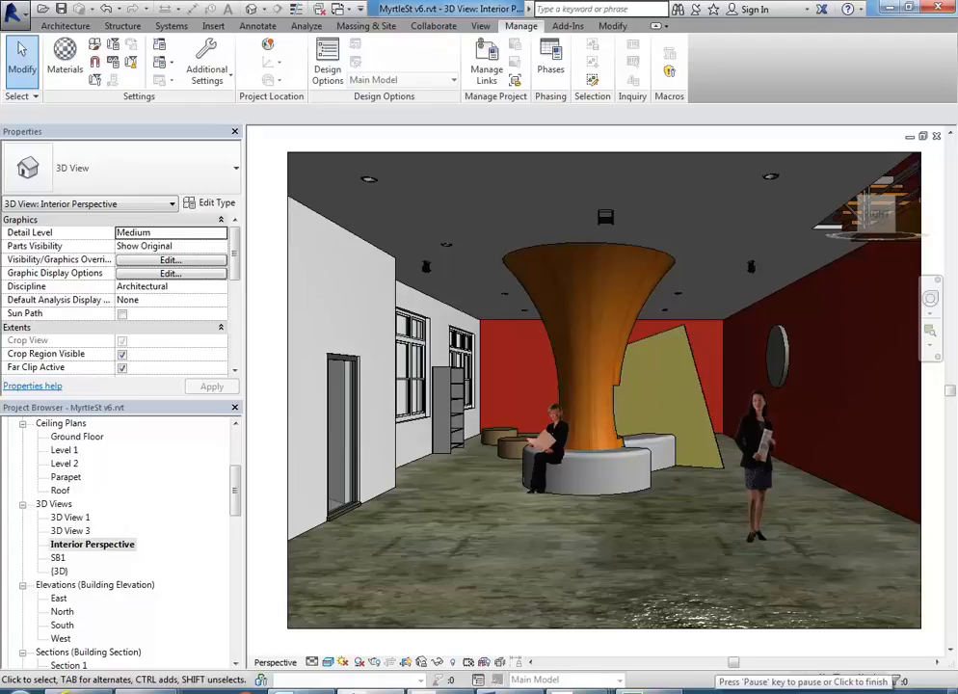
pyautogui.click(374, 663)
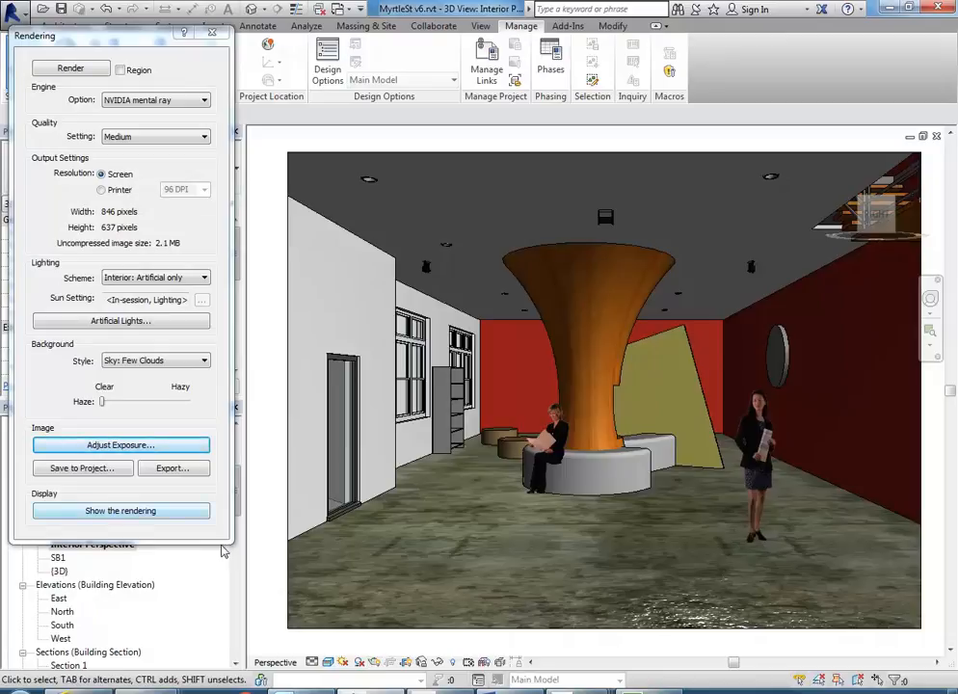
pyautogui.click(372, 664)
pyautogui.click(374, 665)
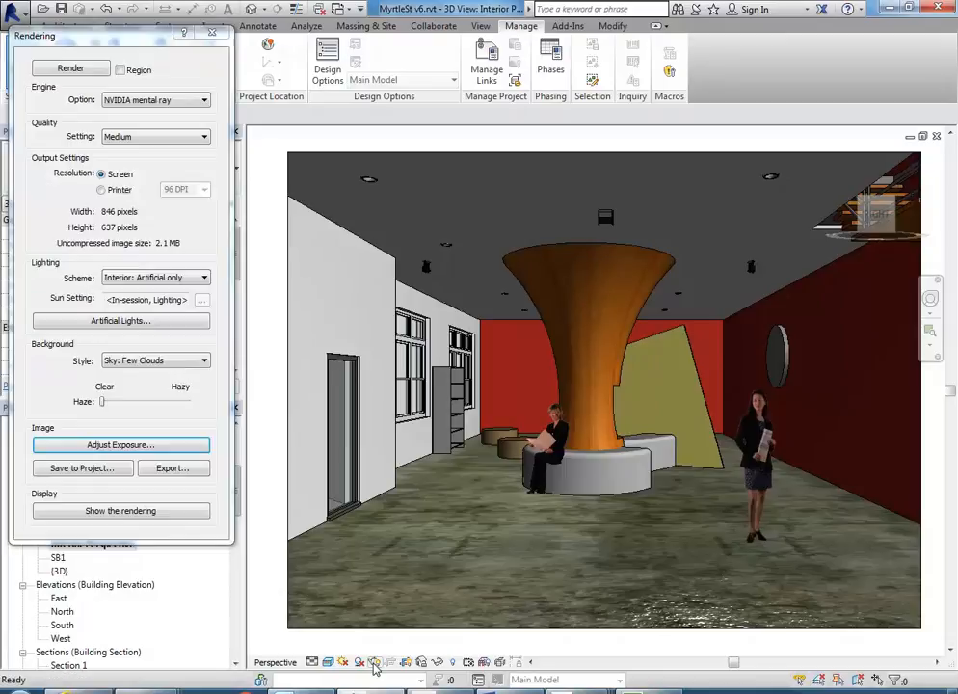
pyautogui.click(85, 518)
pyautogui.click(83, 517)
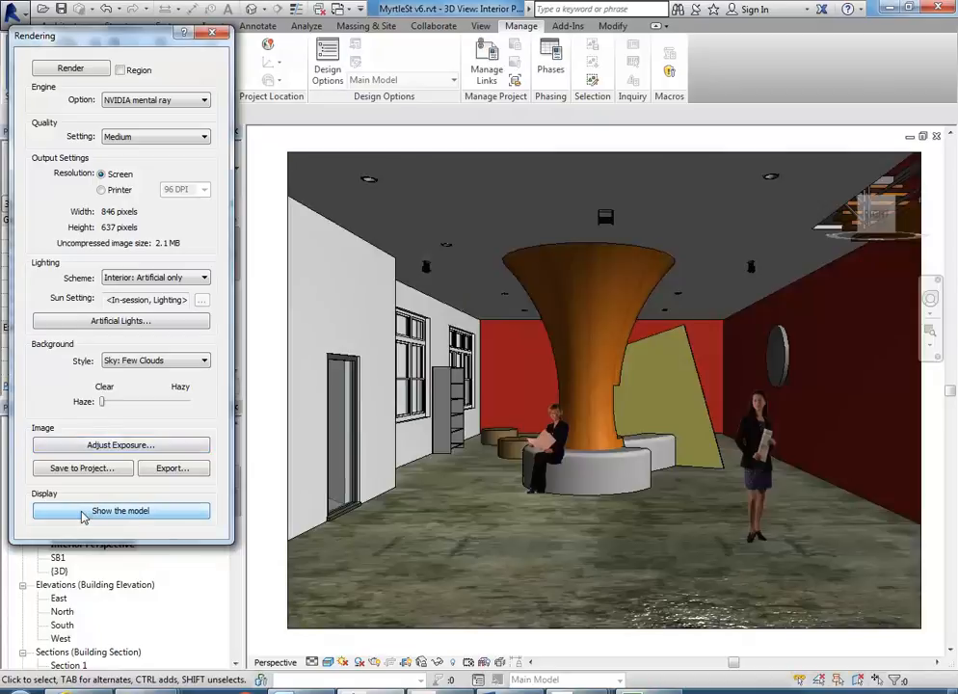
pyautogui.click(83, 517)
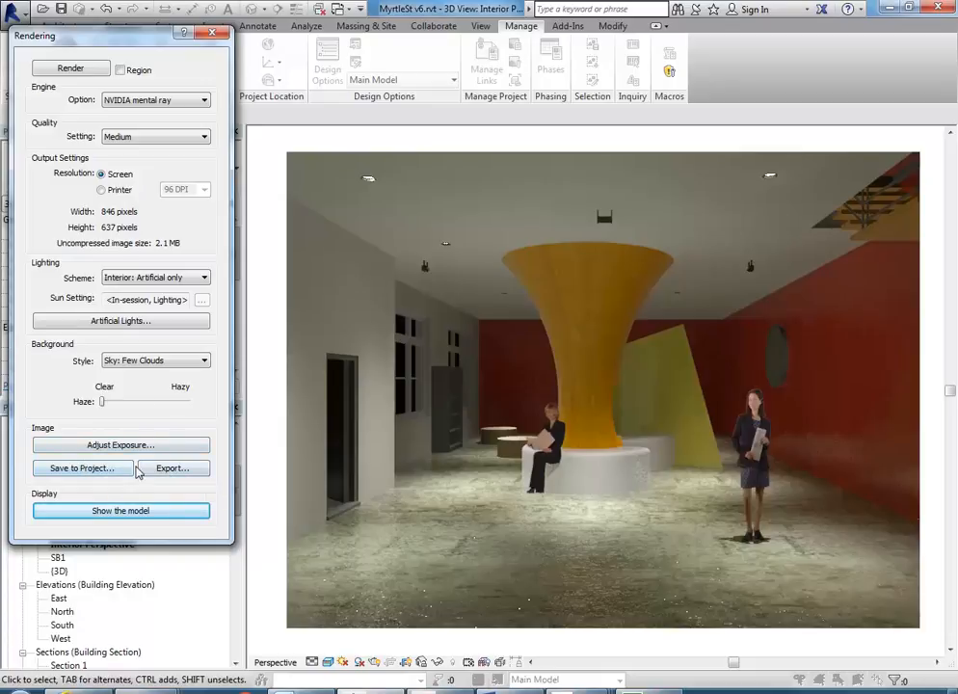
# Step: Start exporting the rendering and choose the folder 2016\BD2 Vis Com 3 on the U: drive as its destination
pyautogui.click(54, 466)
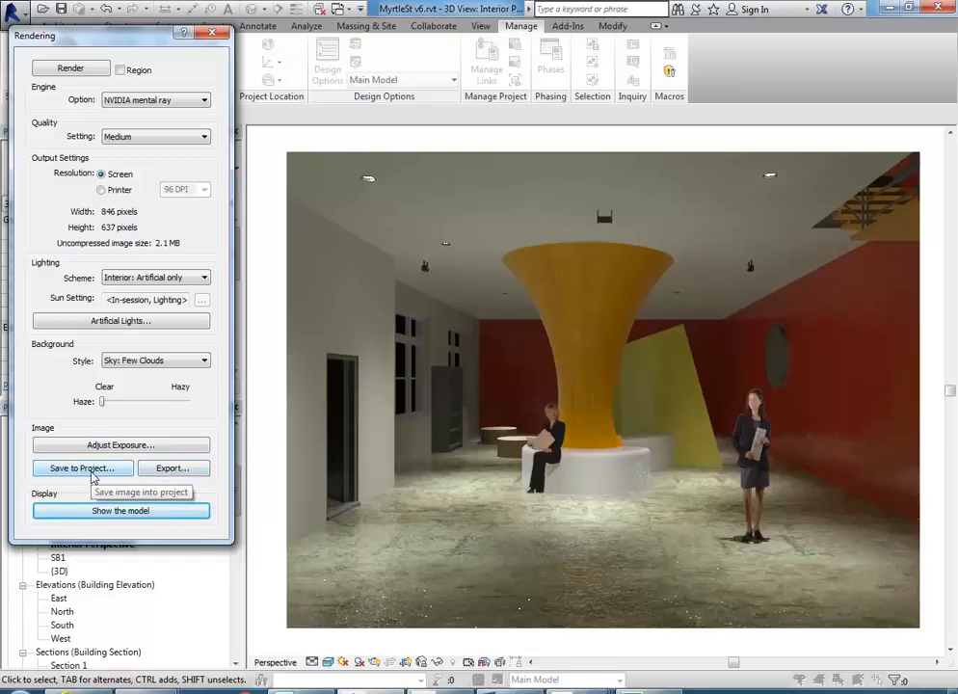
pyautogui.click(166, 469)
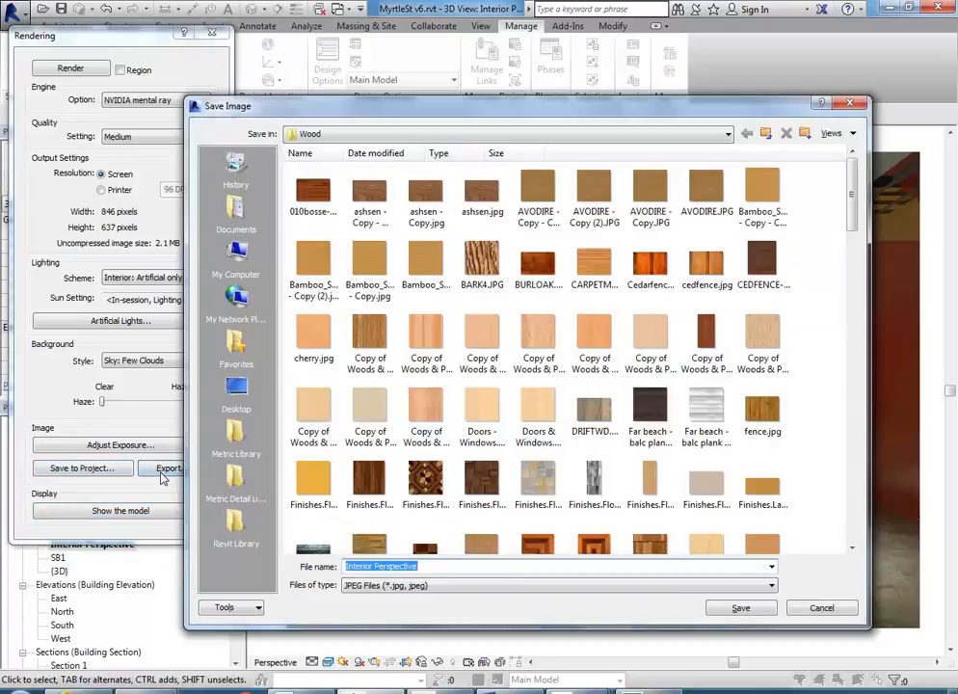
pyautogui.click(391, 134)
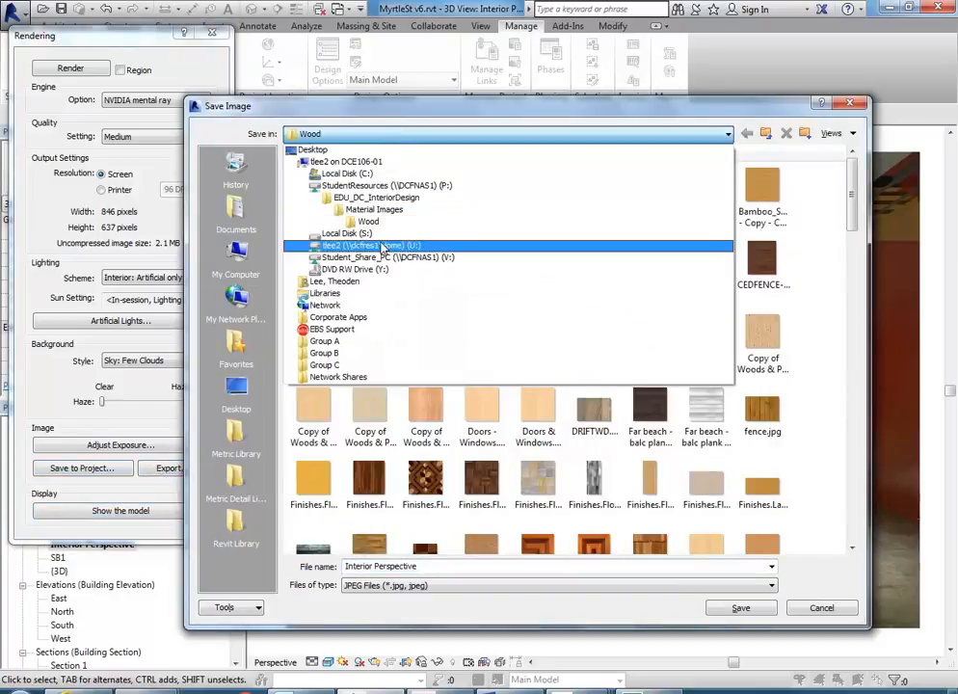
pyautogui.click(353, 360)
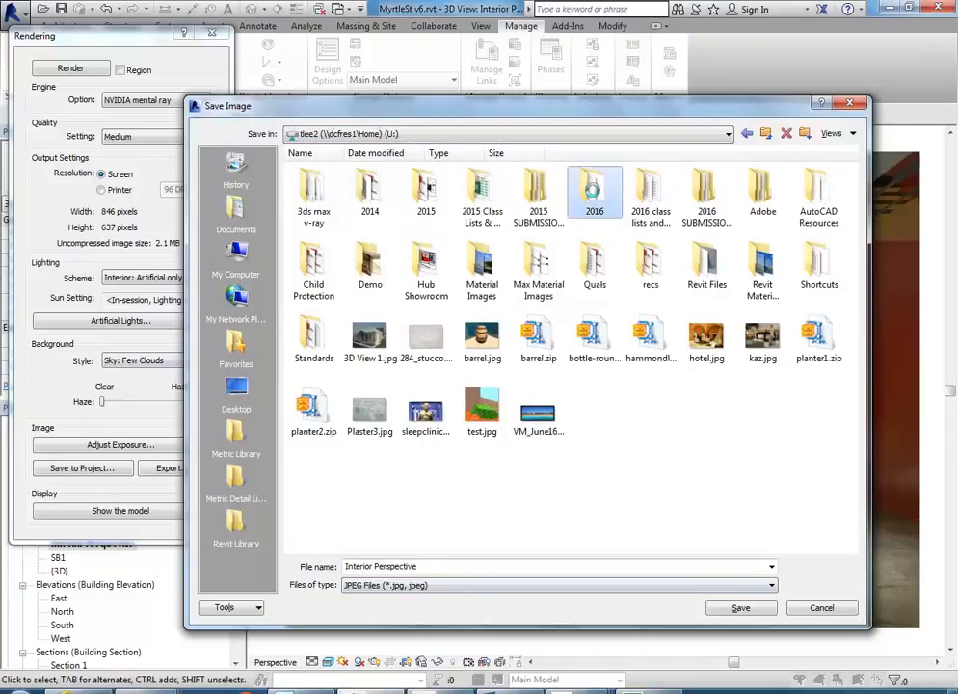
pyautogui.doubleClick(594, 190)
pyautogui.doubleClick(333, 196)
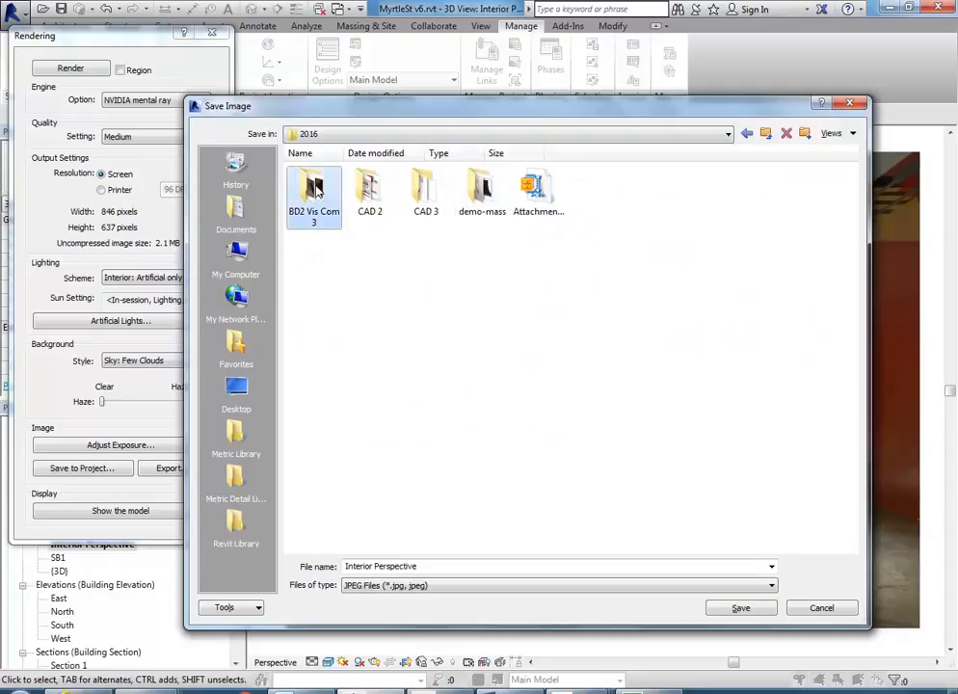
# Step: Save the rendering as a TIFF file named Interior Perspective1
pyautogui.click(424, 586)
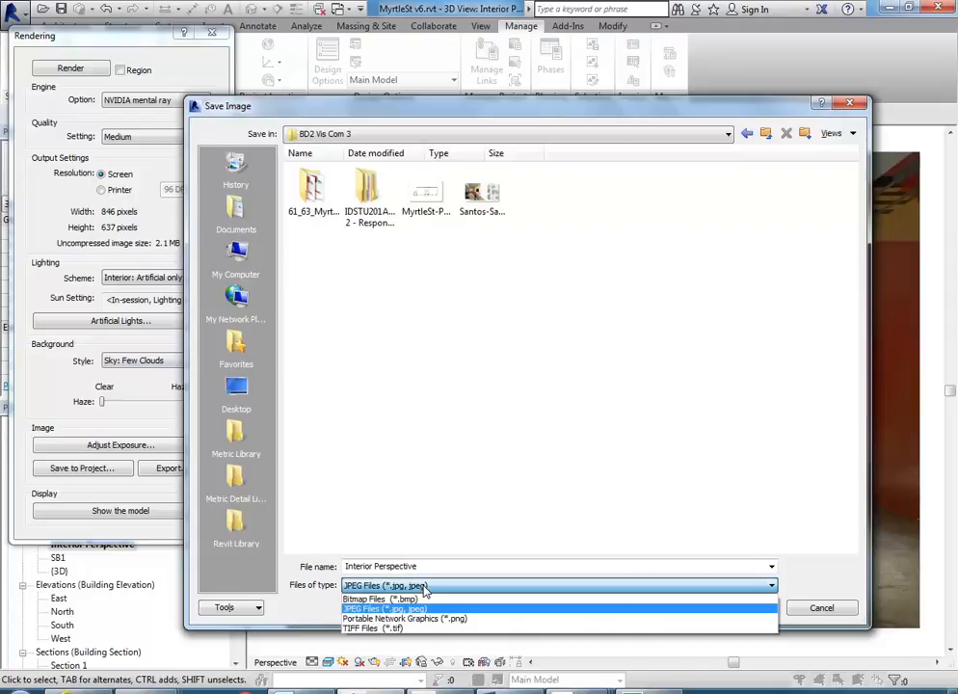
pyautogui.click(392, 628)
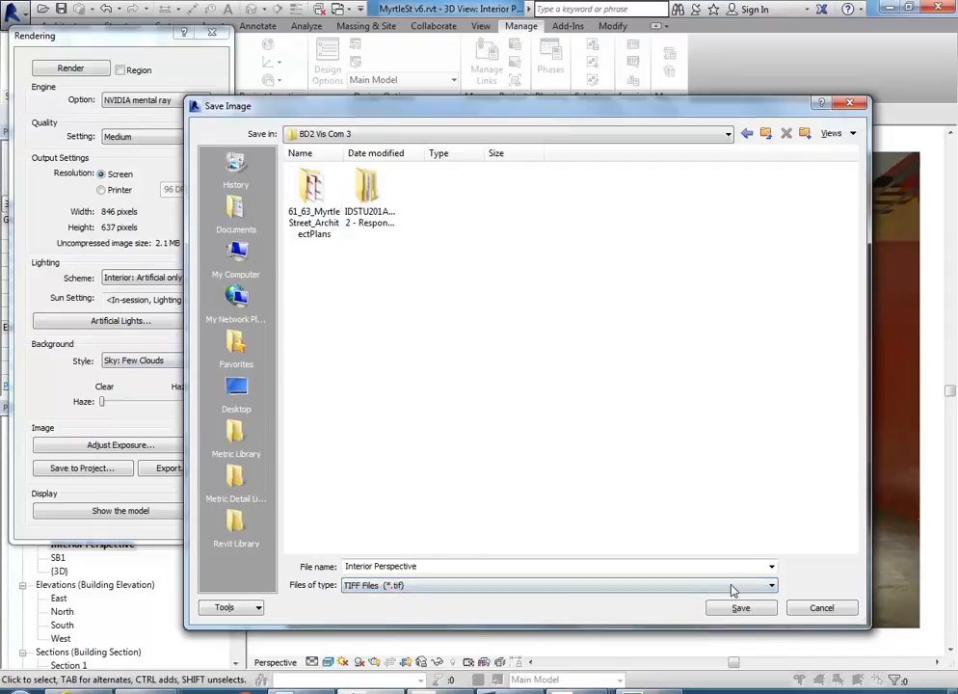
pyautogui.click(470, 568)
pyautogui.click(460, 569)
pyautogui.click(738, 608)
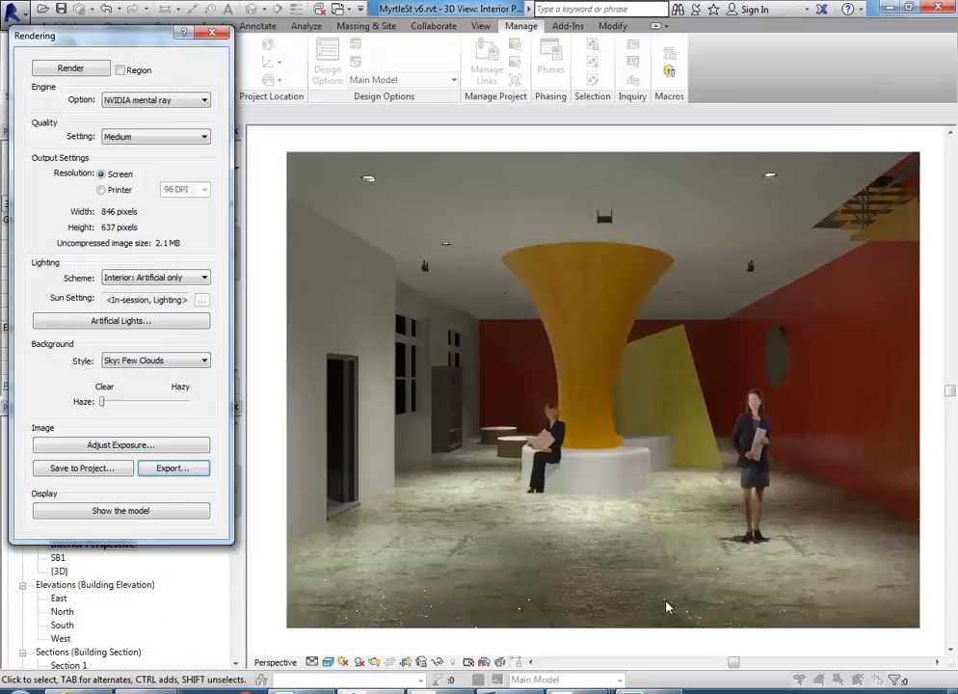
# Step: Switch to Windows Explorer, open the folder 2016\BD2 Vis Com 3 on the U: drive and sort its files by date modified
pyautogui.moveTo(260, 687)
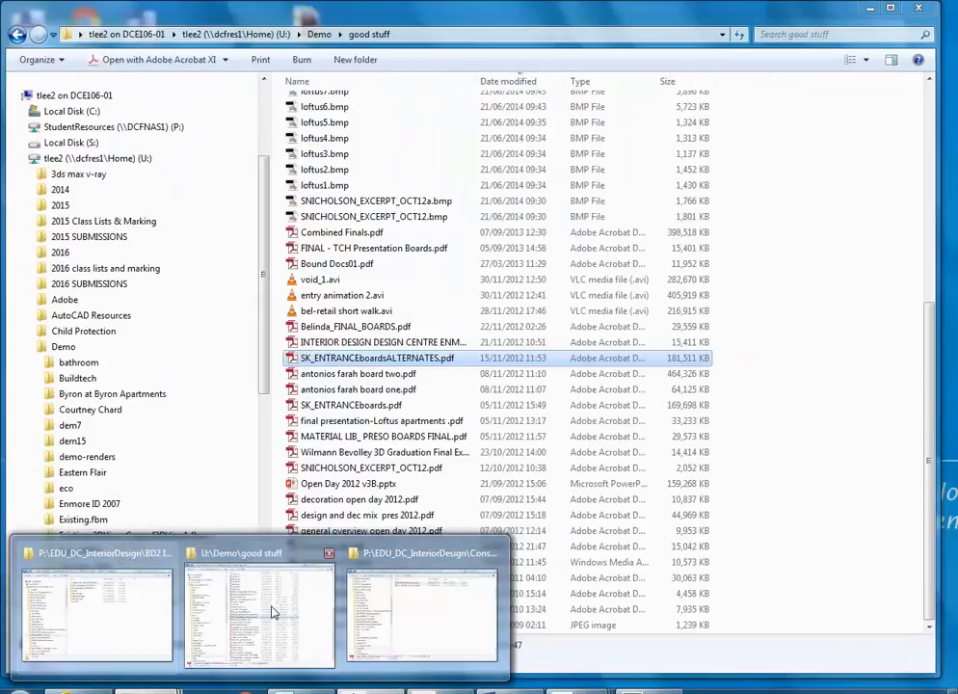
pyautogui.click(212, 622)
pyautogui.click(379, 328)
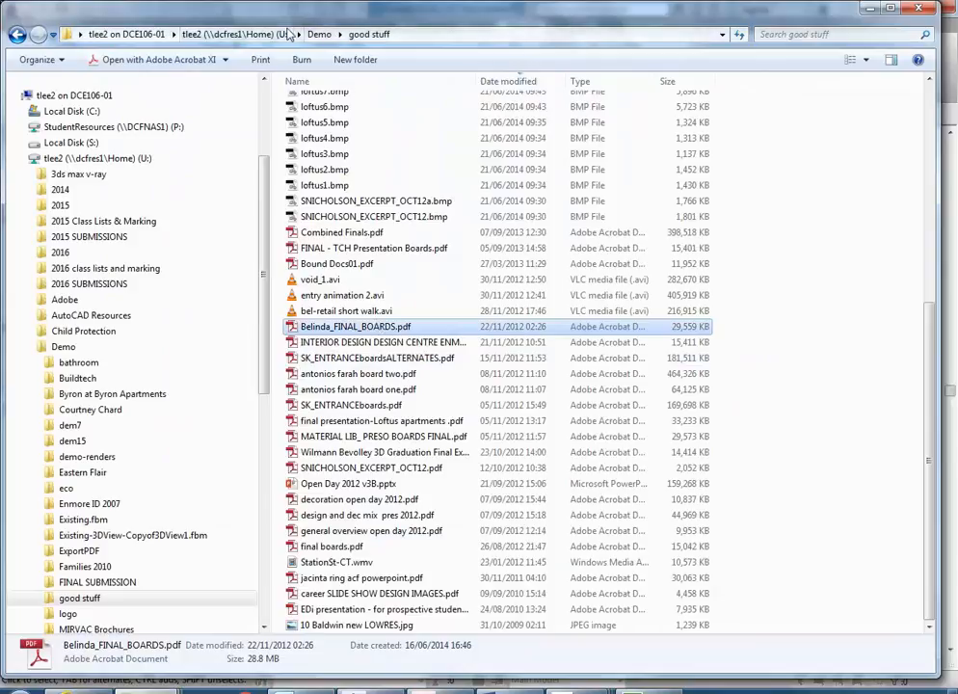
pyautogui.click(232, 34)
pyautogui.doubleClick(307, 181)
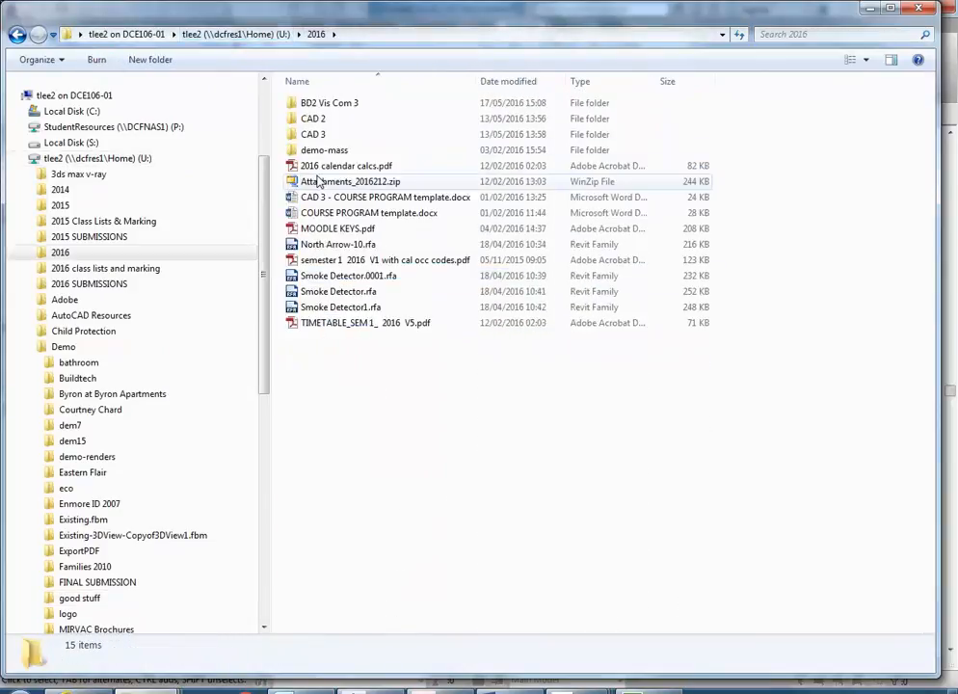
pyautogui.doubleClick(332, 108)
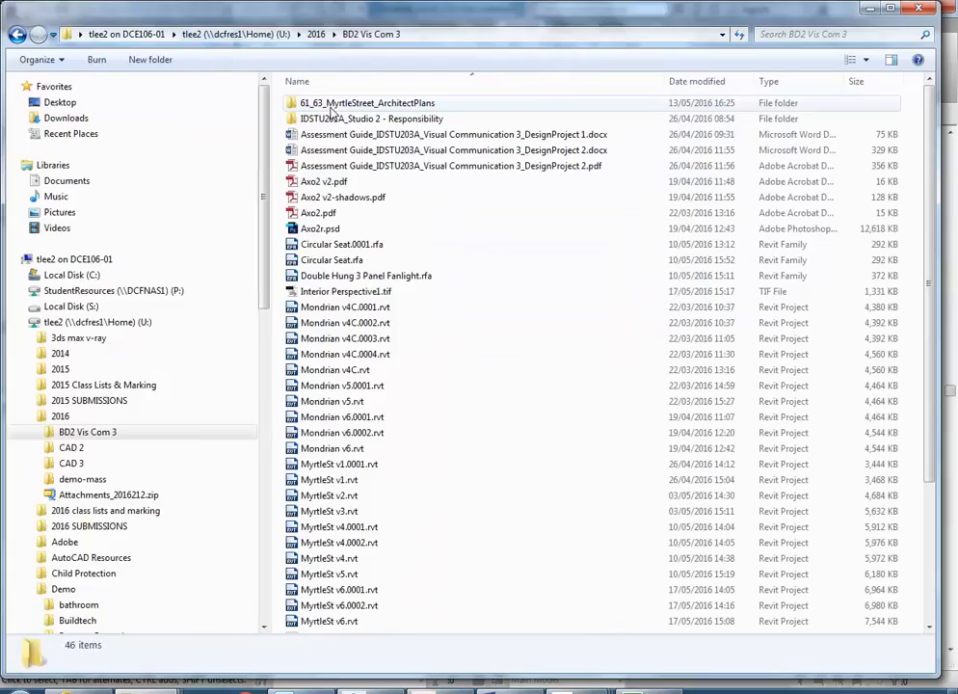
pyautogui.click(697, 81)
# Step: Open Interior Perspective1.tif in Adobe Photoshop CC 2015 and activate the Move tool
pyautogui.click(326, 106)
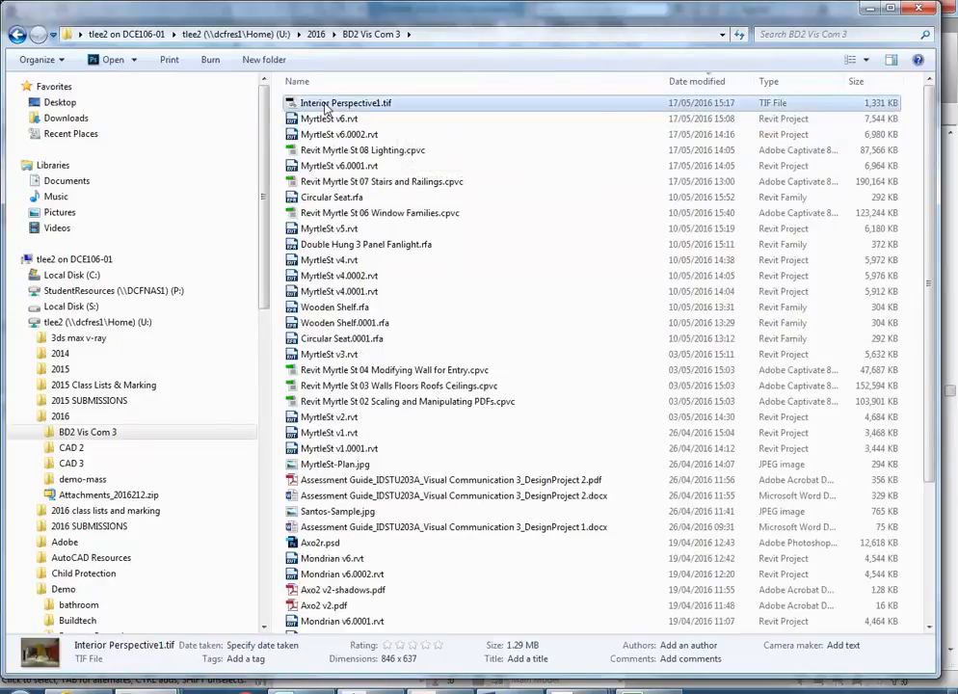
pyautogui.rightClick(326, 109)
pyautogui.moveTo(394, 294)
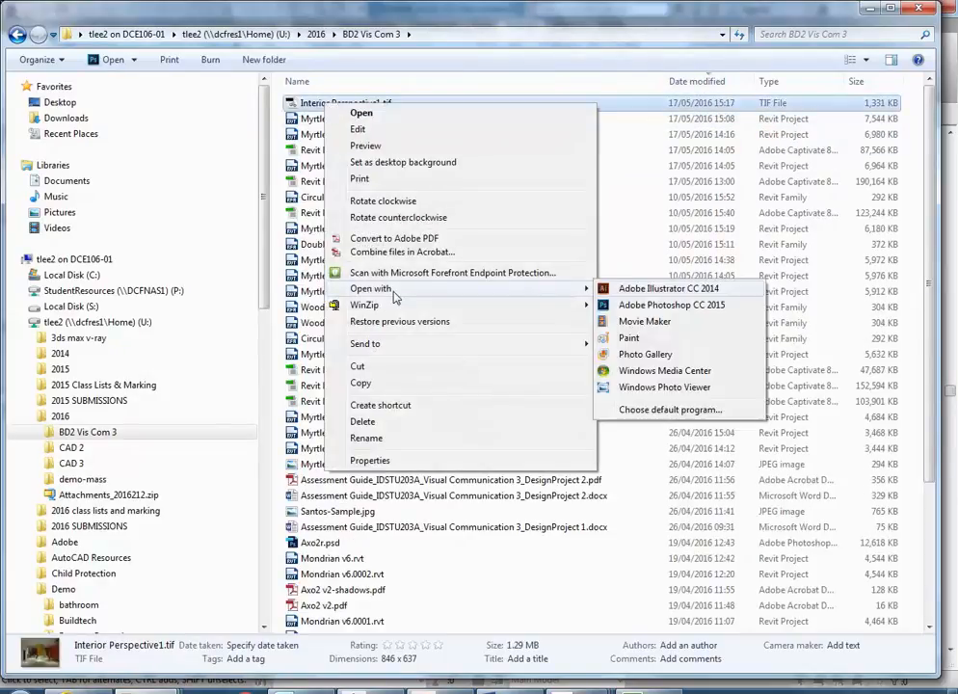
pyautogui.click(669, 305)
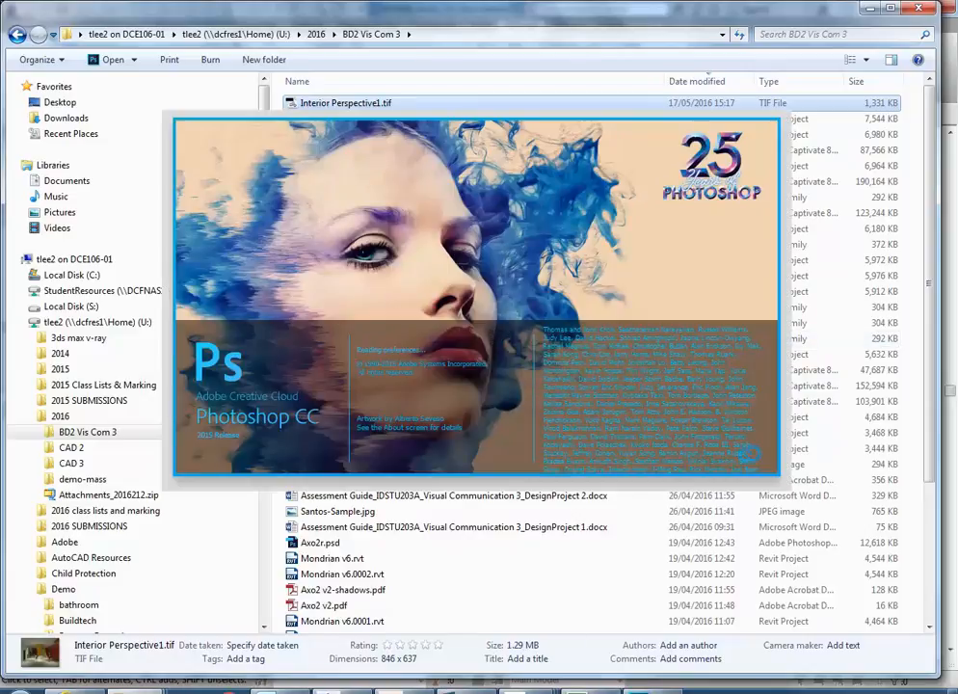
pyautogui.moveTo(342, 686)
pyautogui.click(339, 612)
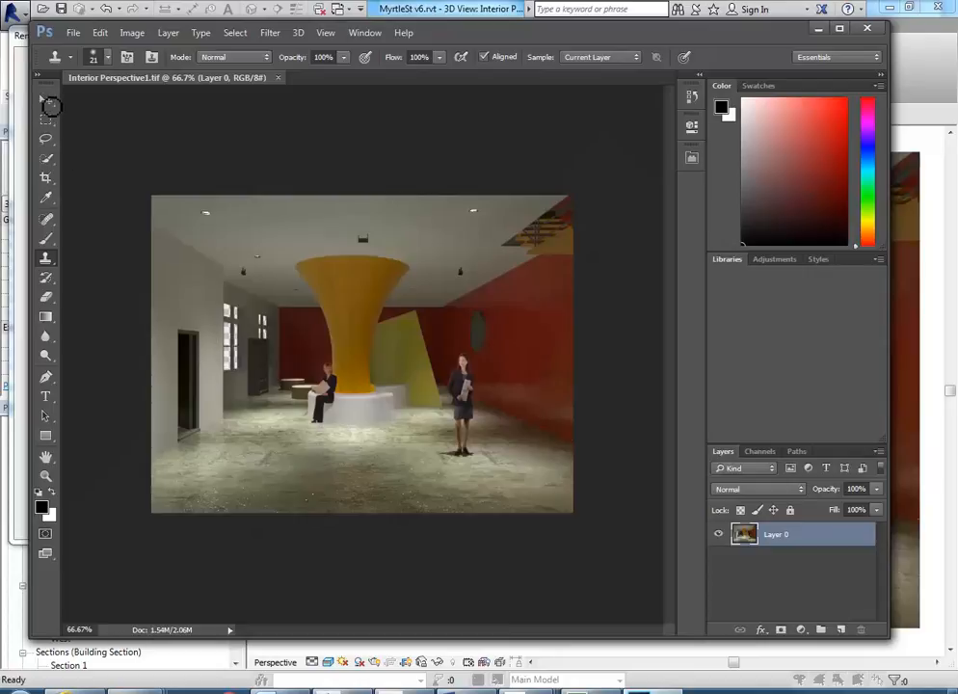
pyautogui.click(45, 99)
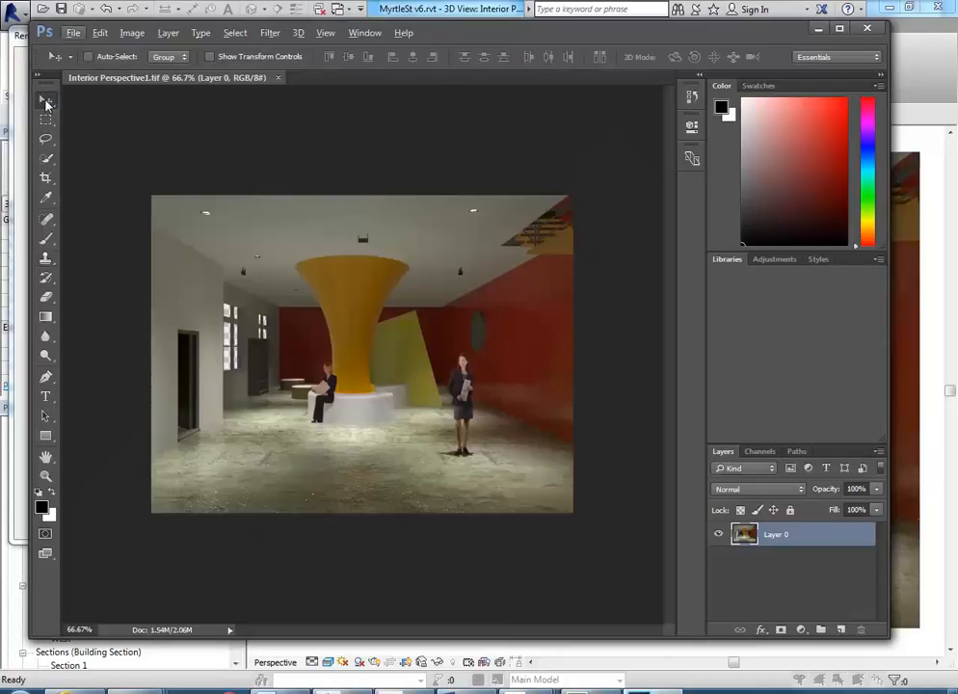